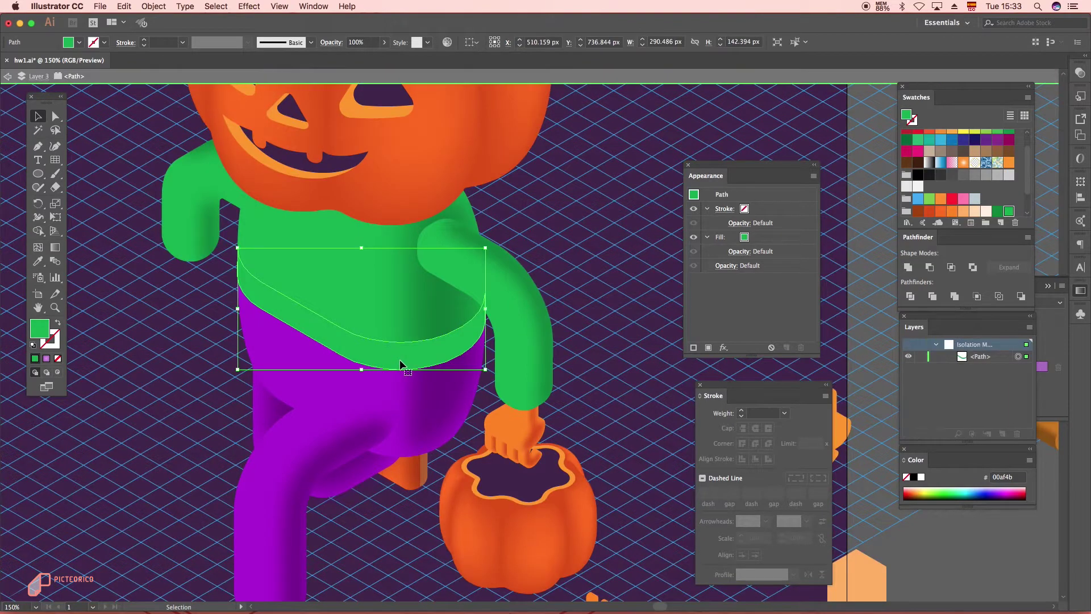
Step: Try removing anchor points from the upper edge of the isolated green shirt band, undoing the changes
key(a)
click(260, 267)
key(super+z)
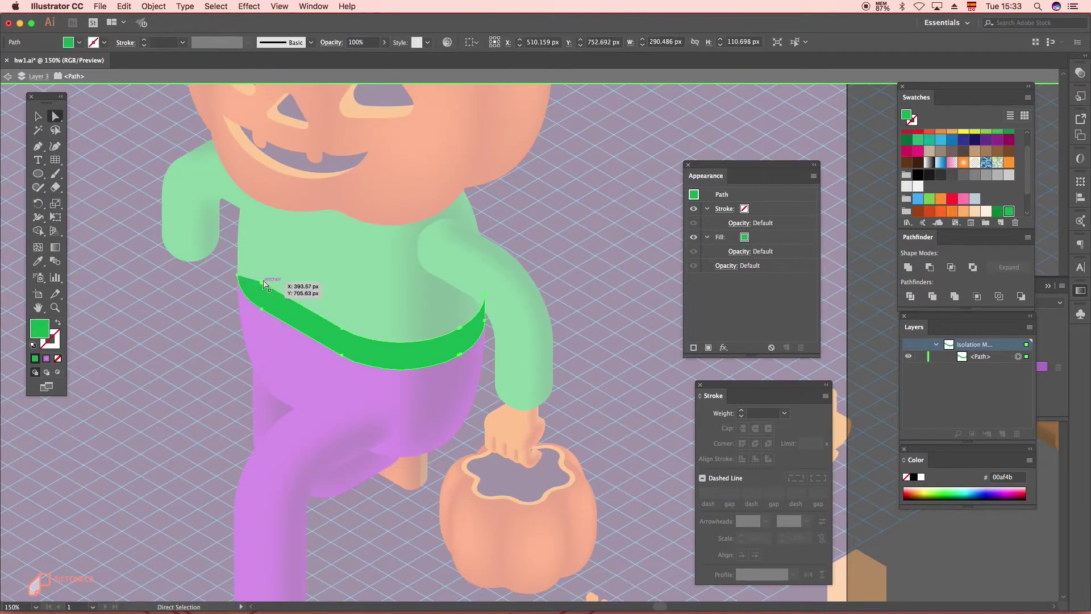
key(super+z)
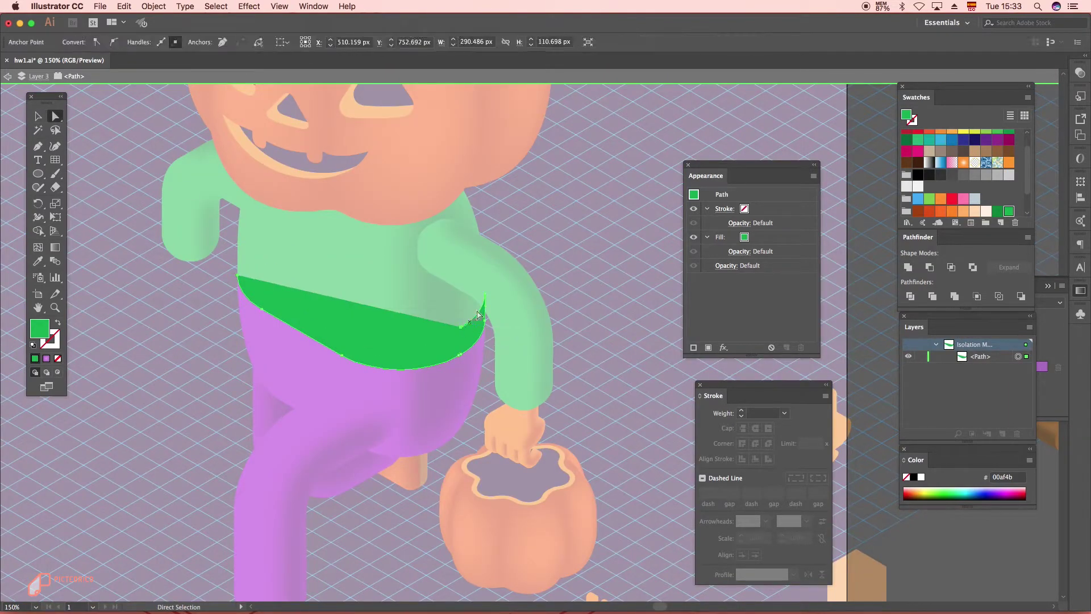
key(super+z)
key(super+z)
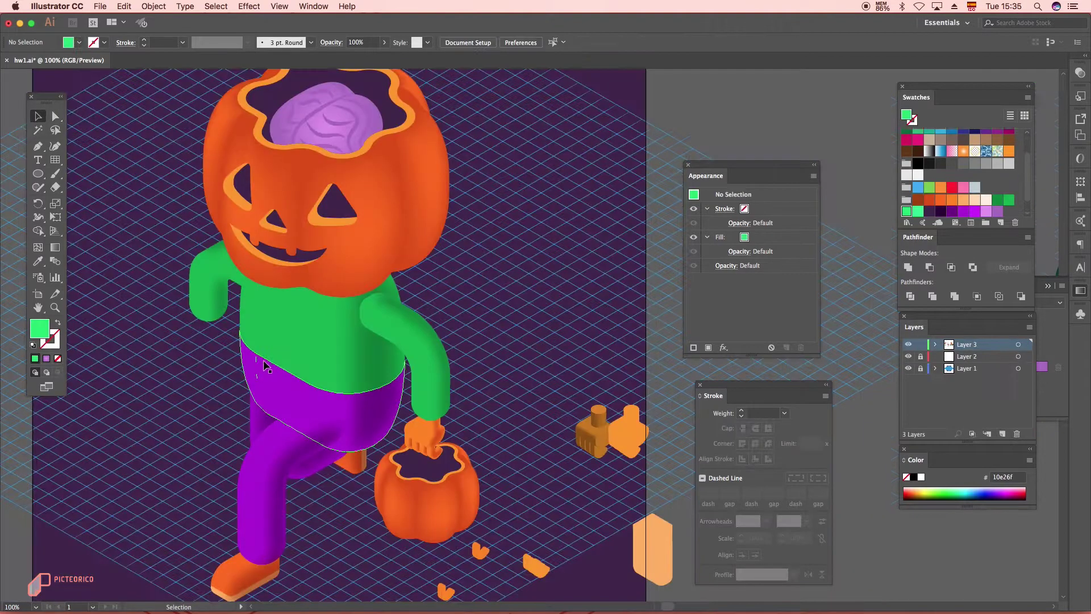
Step: Draw an open path about 304 × 124 px along the shirt's bottom hem with the Pen tool, curving it around the body
scroll(264, 364, up, 1)
click(267, 369)
click(277, 348)
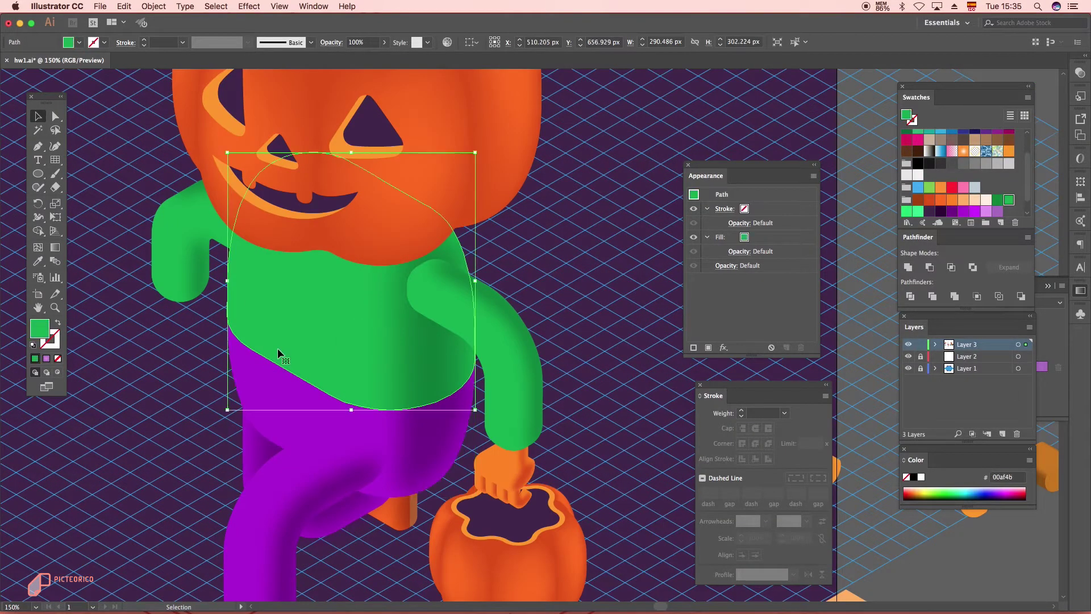
click(149, 383)
key(p)
scroll(217, 355, up, 1)
click(223, 301)
click(251, 348)
click(385, 423)
drag(497, 432, 554, 411)
click(567, 383)
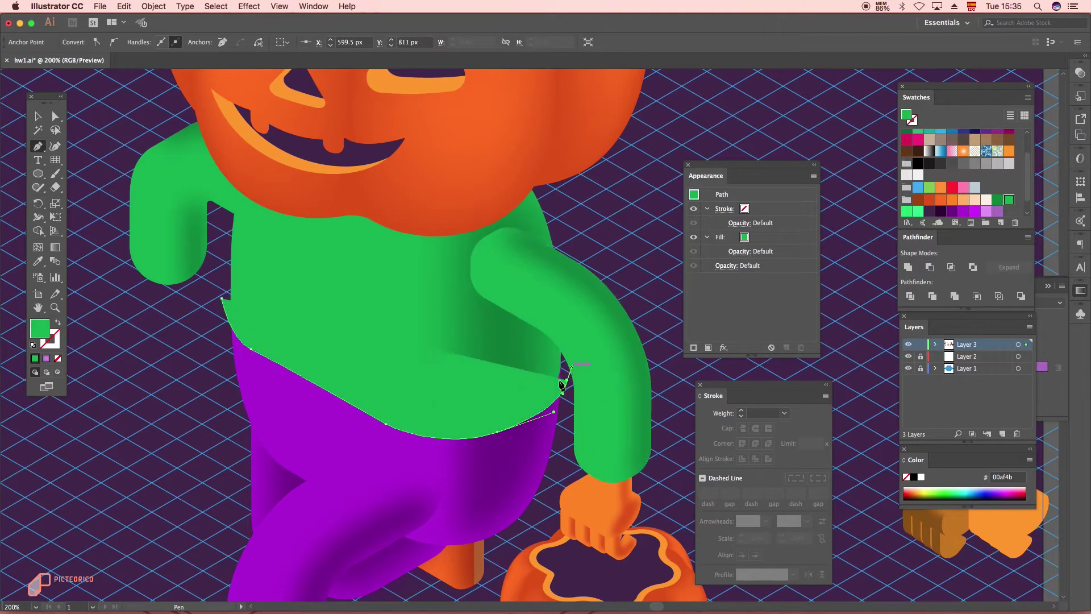
Step: Swap the hem path's fill to its stroke and colour the stroke with the light green swatch
key(super+1)
click(57, 322)
click(38, 116)
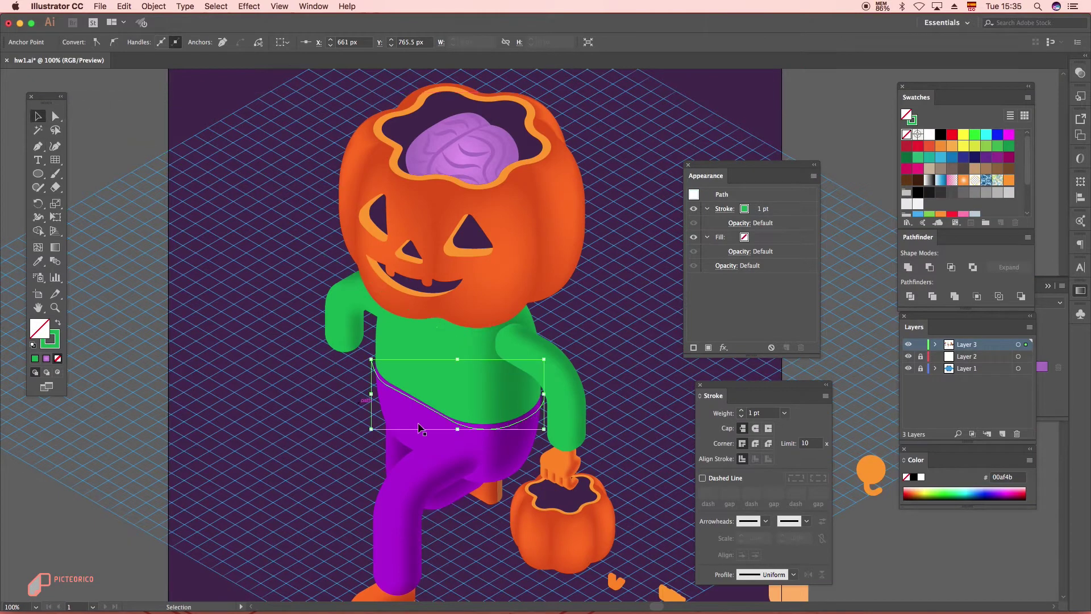
click(439, 388)
click(524, 421)
scroll(981, 196, down, 5)
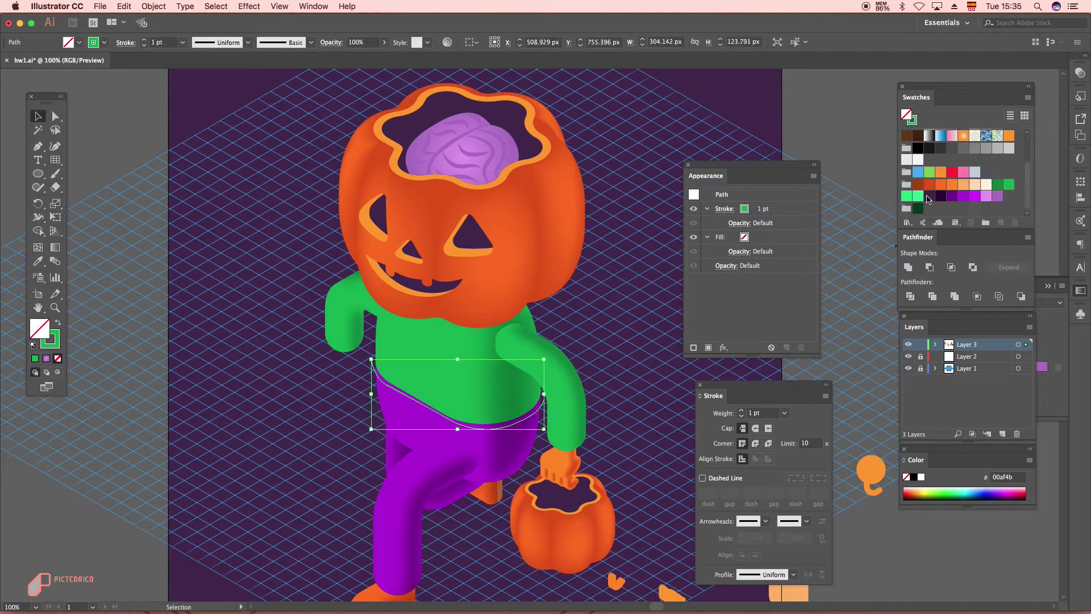
click(905, 197)
Step: Leave the hem path without a fill and set its stroke weight to 9 pt
key(super+plus)
click(58, 322)
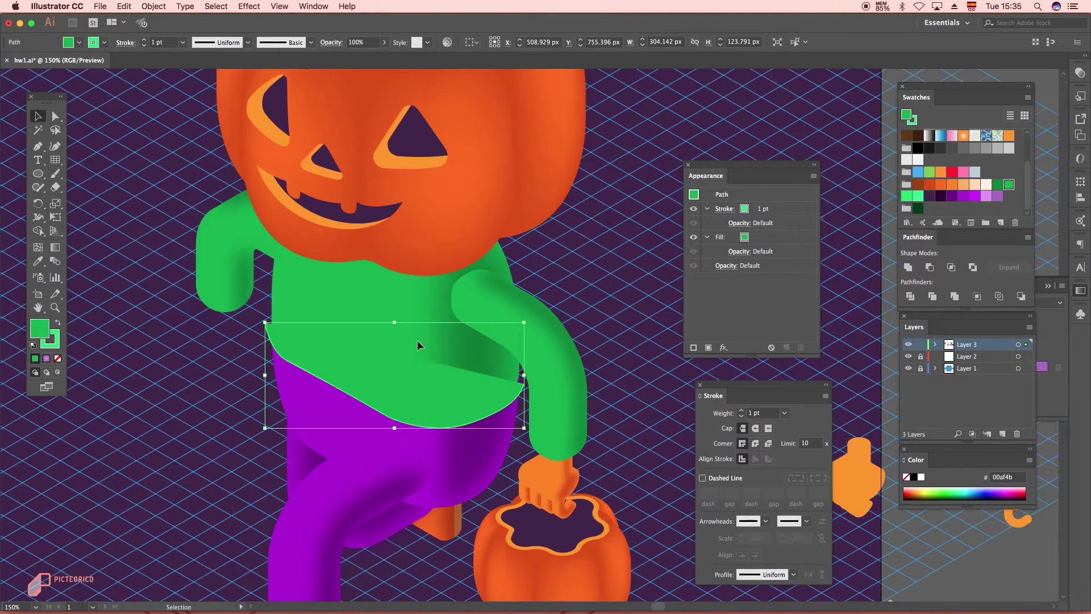
click(58, 359)
click(182, 42)
click(203, 192)
click(160, 346)
Step: Adjust the anchor points and handles of the light green hem stroke so it follows the shirt's bottom edge
key(super+equal)
key(a)
click(480, 341)
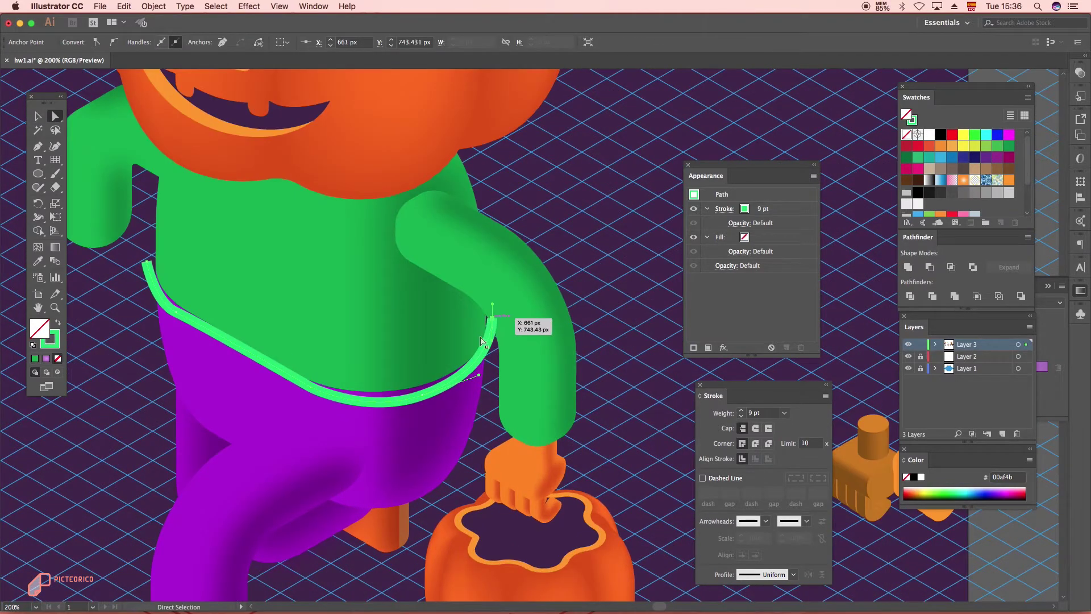
mouse_move(312, 390)
mouse_down()
mouse_move(421, 401)
mouse_move(422, 389)
mouse_up()
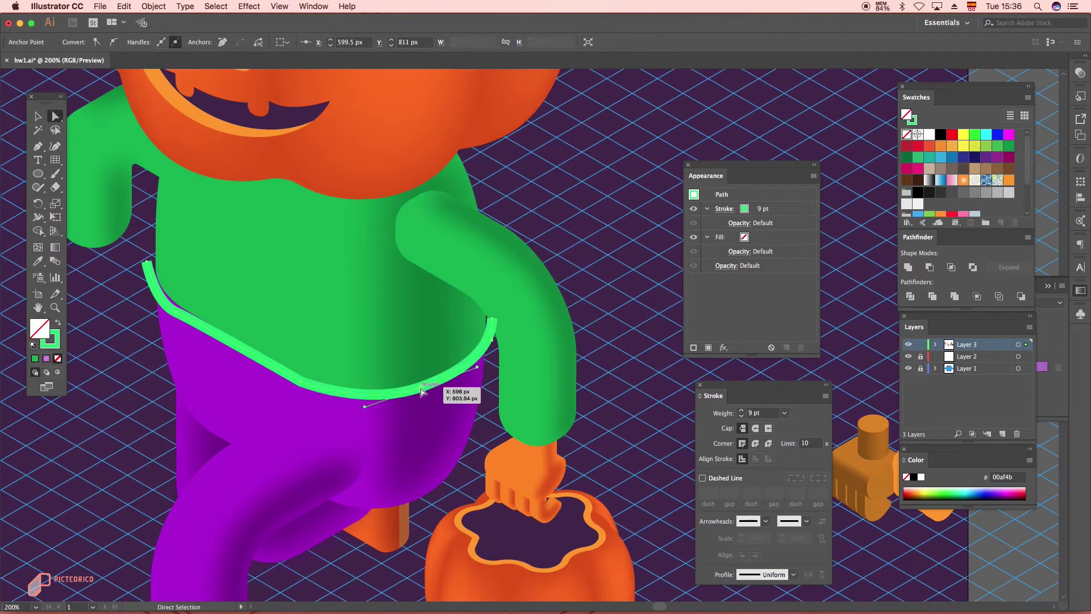
drag(478, 367, 481, 372)
drag(418, 389, 415, 393)
drag(147, 262, 146, 295)
drag(177, 313, 176, 310)
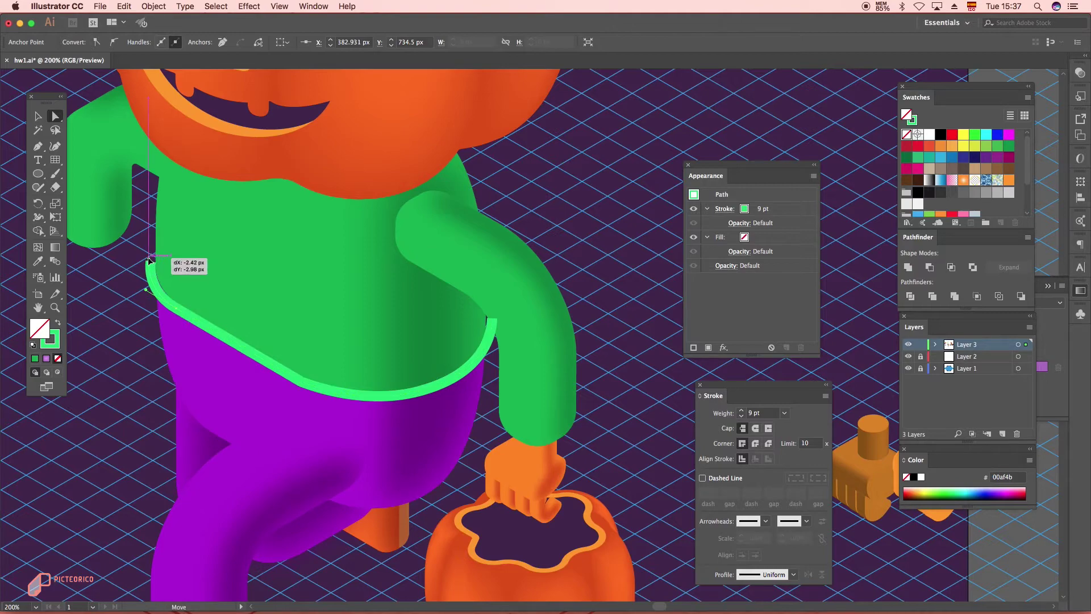
drag(149, 261, 149, 260)
scroll(257, 261, down, 2)
click(504, 163)
Step: Draw a collar circle over the pumpkin's chin with the Ellipse tool, keeping the 9 pt light green stroke
scroll(454, 226, down, 3)
scroll(381, 165, up, 2)
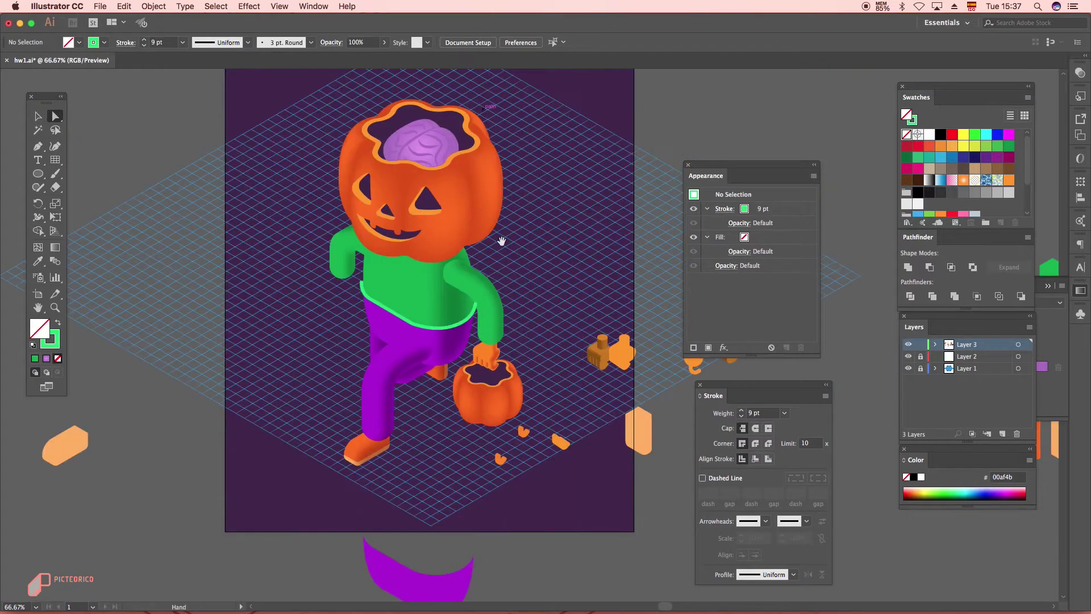
drag(498, 236, 542, 311)
key(super+plus)
key(super+plus)
key(l)
drag(316, 343, 386, 274)
key(v)
Step: Fill the collar circle with the orange swatch ff8500
key(super+shift+a)
click(388, 310)
scroll(940, 182, down, 3)
click(939, 188)
key(super+shift+a)
Step: Rearrange the stacking order so the collar circle sits behind the pumpkin head and in front of the shirt
scroll(246, 397, down, 3)
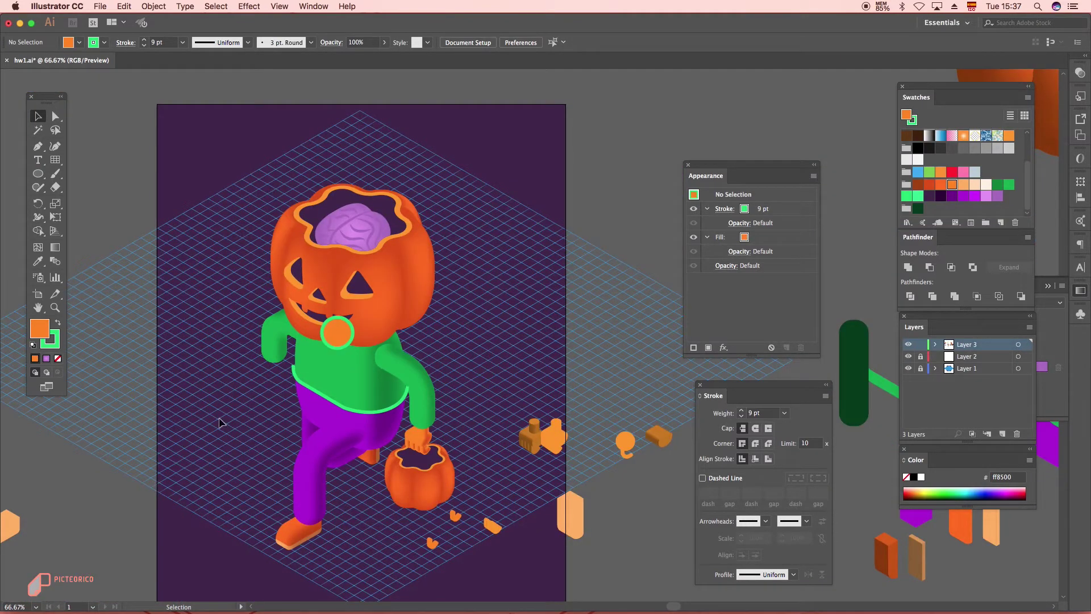
drag(530, 565, 417, 505)
drag(531, 566, 431, 510)
drag(455, 516, 455, 570)
drag(197, 557, 458, 343)
shift+click(397, 245)
right_click(486, 201)
mouse_move(558, 312)
click(639, 343)
key(super+shift+a)
scroll(341, 351, up, 2)
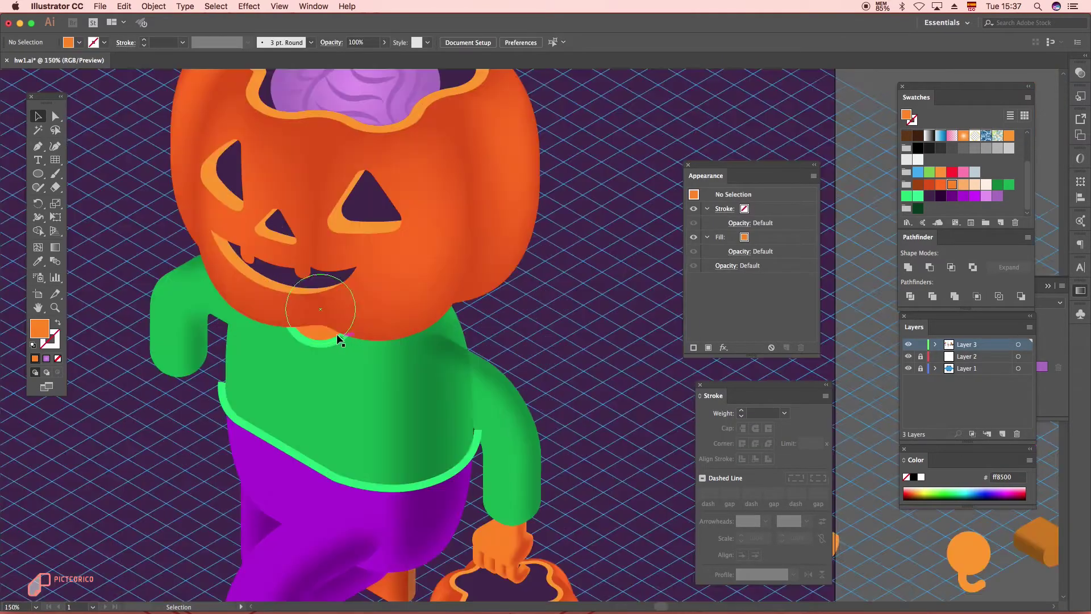
Step: Bring the arm that carries the pumpkin basket in front of the shirt
click(340, 340)
key(super+shift+a)
key(super+minus)
key(super+minus)
drag(522, 328, 501, 330)
right_click(548, 263)
mouse_move(593, 378)
click(687, 376)
click(597, 196)
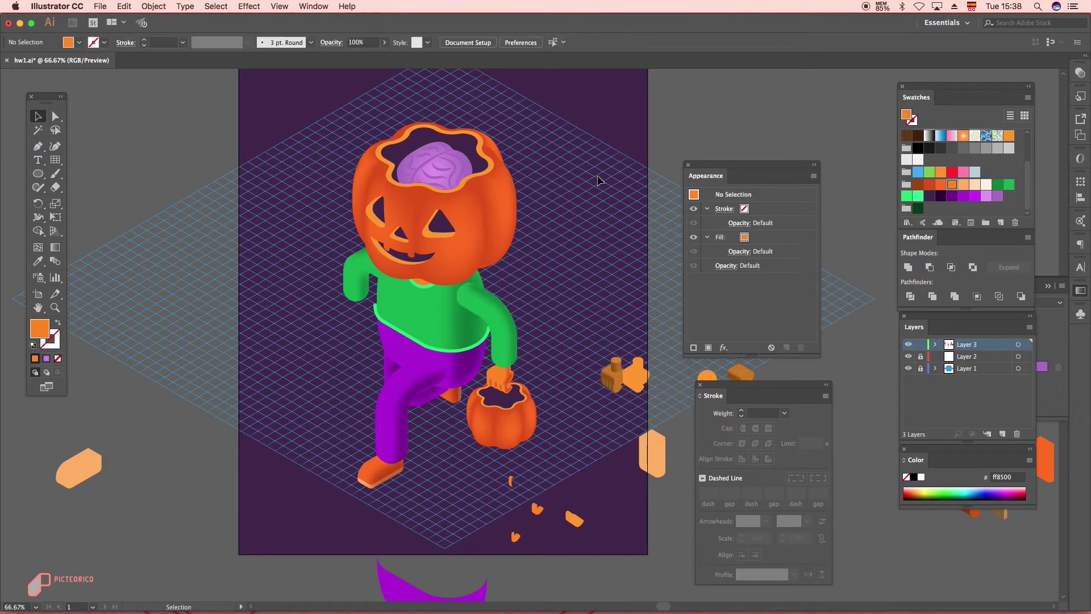
Step: Expand the light green hem stroke into a filled shape
scroll(353, 309, up, 2)
click(348, 317)
click(153, 7)
click(181, 129)
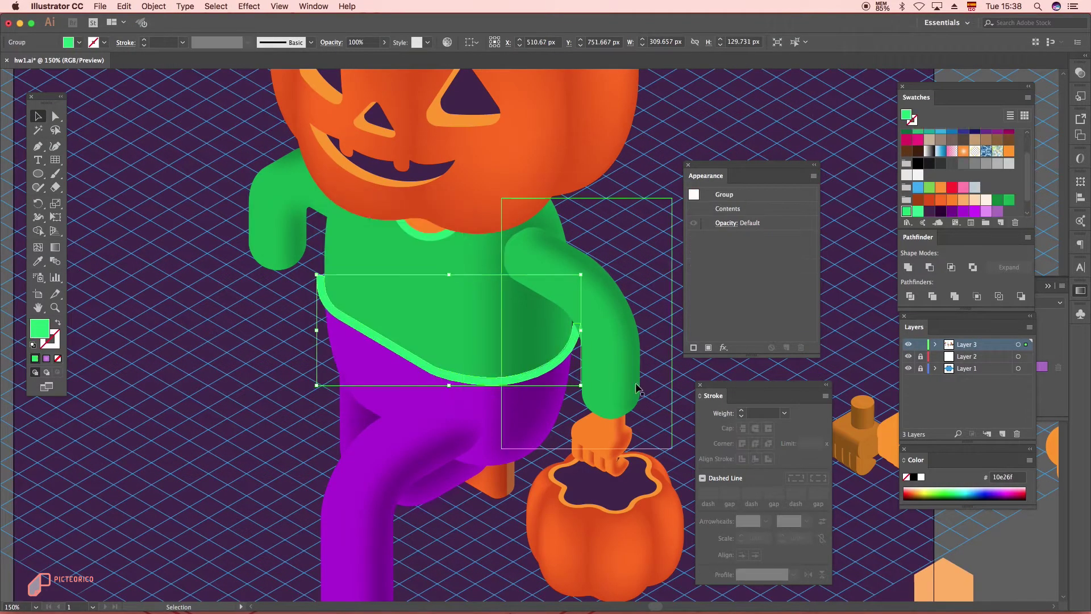
Step: Draw a curved cutting path with the Pen tool along the shirt's left side, crossing the end of the light green hem band
scroll(309, 325, up, 5)
click(55, 116)
click(375, 322)
drag(376, 321, 379, 318)
click(371, 243)
scroll(369, 242, down, 2)
key(p)
scroll(401, 350, up, 1)
click(362, 280)
drag(371, 441, 375, 490)
scroll(314, 347, down, 2)
click(38, 116)
shift+click(421, 284)
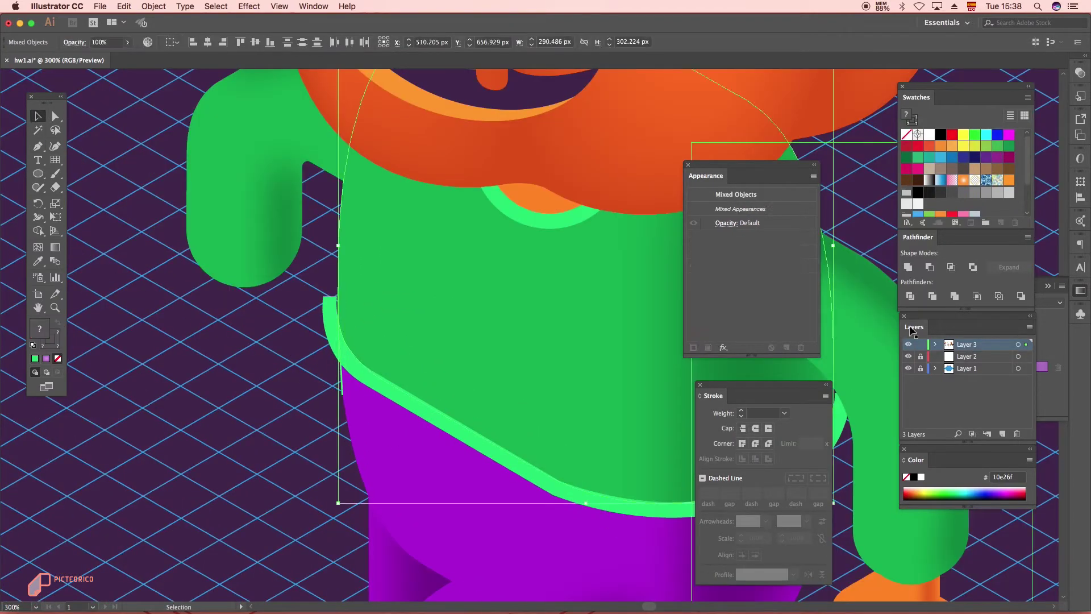
scroll(272, 366, down, 1)
click(434, 362)
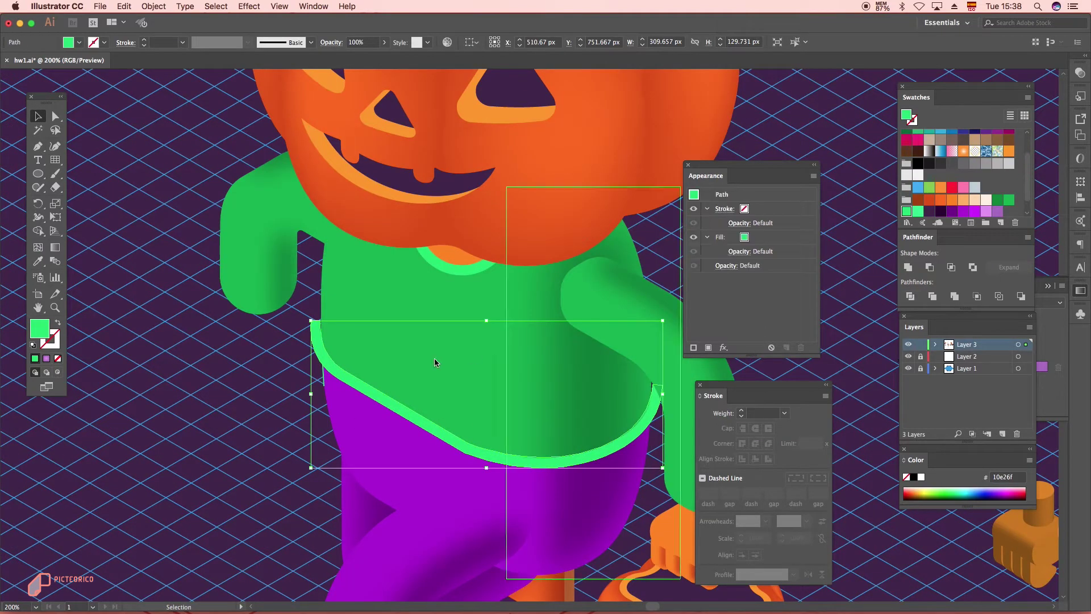
double_click(314, 333)
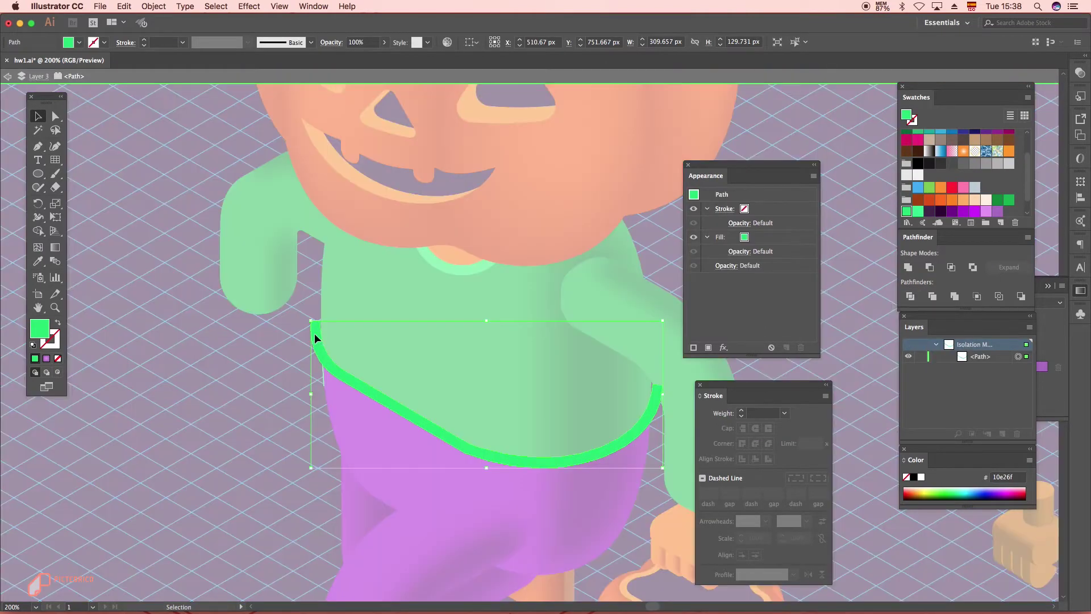
double_click(383, 378)
Step: Bring the cutting path to the front and use it to divide the light green hem band with Pathfinder Divide
click(324, 381)
scroll(323, 381, up, 2)
right_click(272, 345)
mouse_move(341, 514)
click(418, 518)
shift+click(373, 357)
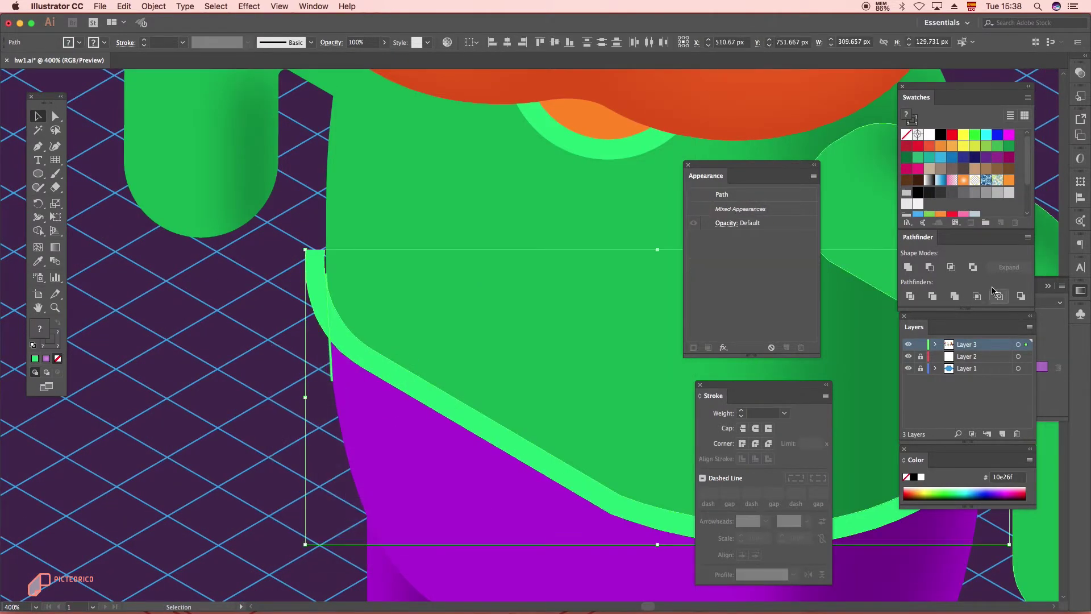
click(909, 296)
Step: Delete the piece of the divided hem band that sticks out past the shirt's left side and leave isolation
double_click(321, 303)
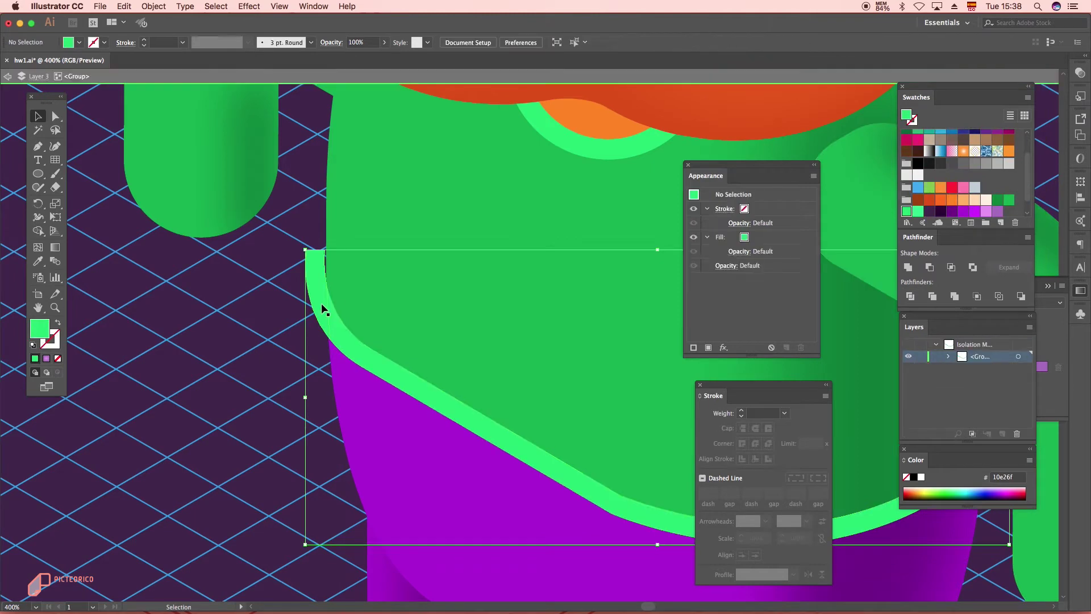
key(Delete)
double_click(279, 256)
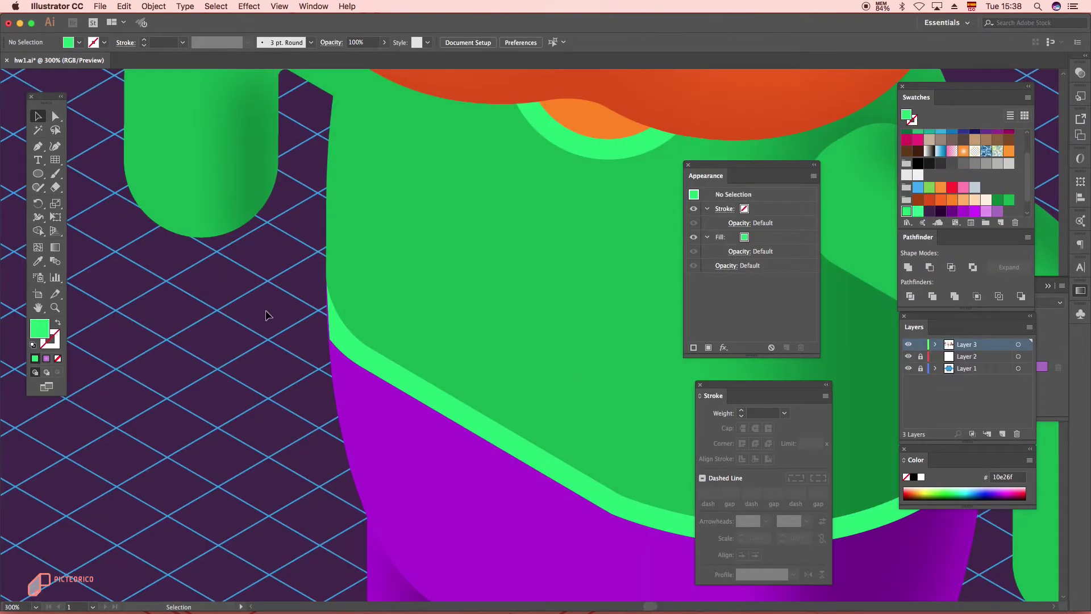
scroll(265, 311, down, 5)
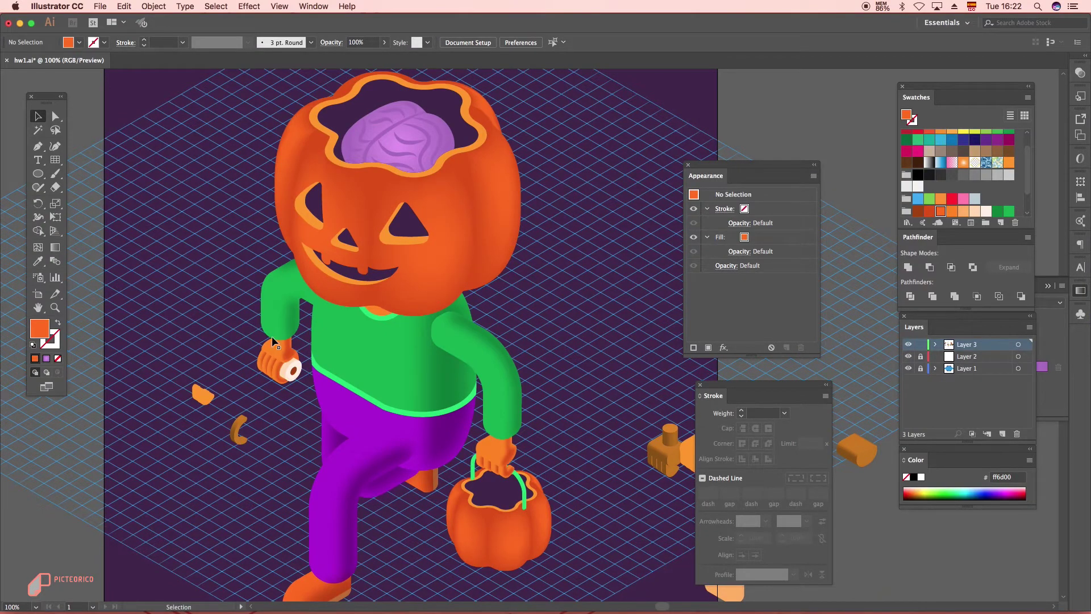
Step: Draw a six-segment zigzag path about 171 × 47 px with the Pen tool, from the toilet roll across the front of the shirt
scroll(261, 343, up, 2)
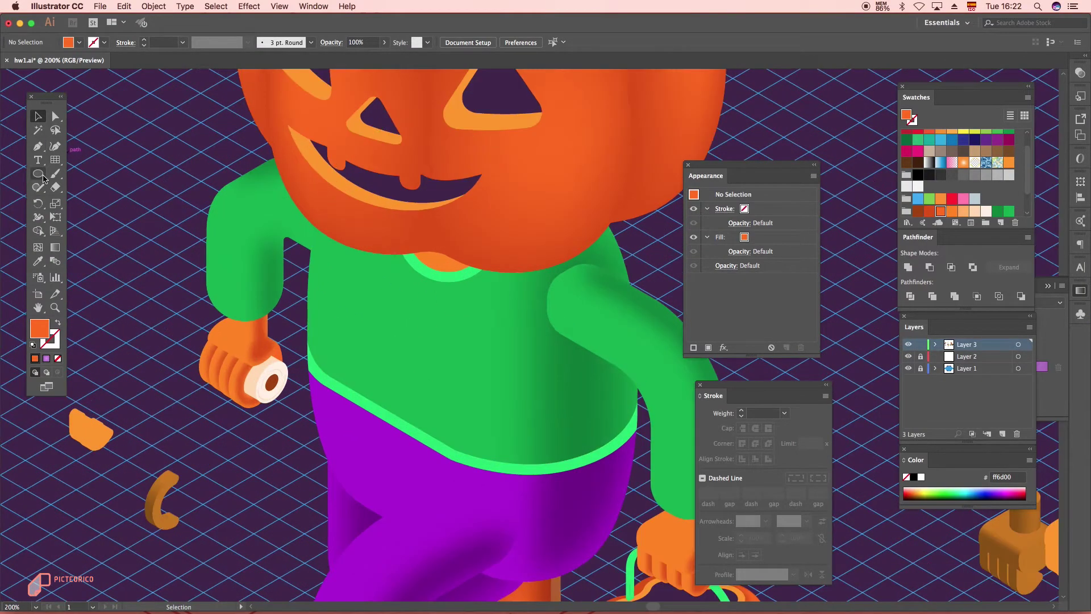
click(38, 146)
scroll(318, 347, up, 2)
click(219, 458)
scroll(260, 460, up, 1)
drag(322, 459, 305, 454)
key(super+z)
click(253, 532)
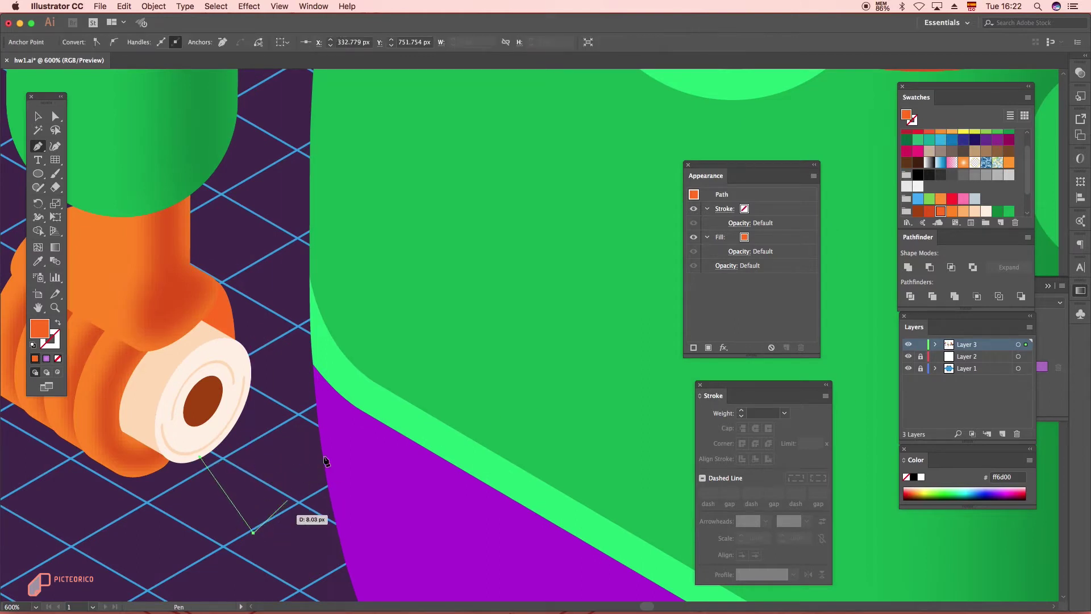
click(336, 424)
click(439, 561)
click(558, 447)
drag(578, 531, 486, 439)
click(542, 490)
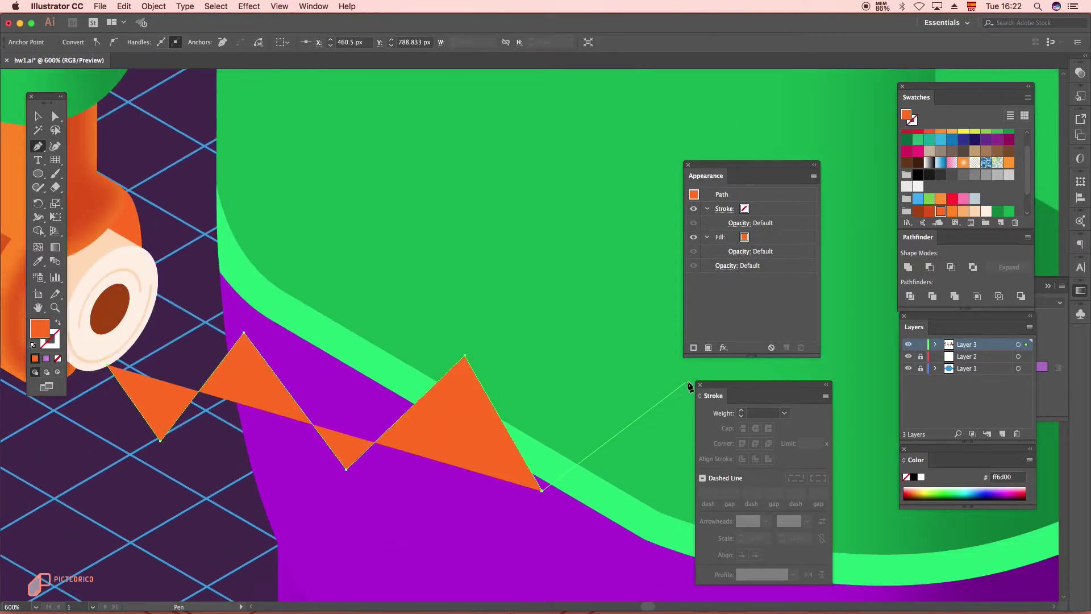
click(688, 384)
Step: Round the inner corners of the zigzag path with a radius of about 15 px to form a wave
super+click(542, 489)
shift+super+click(465, 357)
shift+super+click(346, 468)
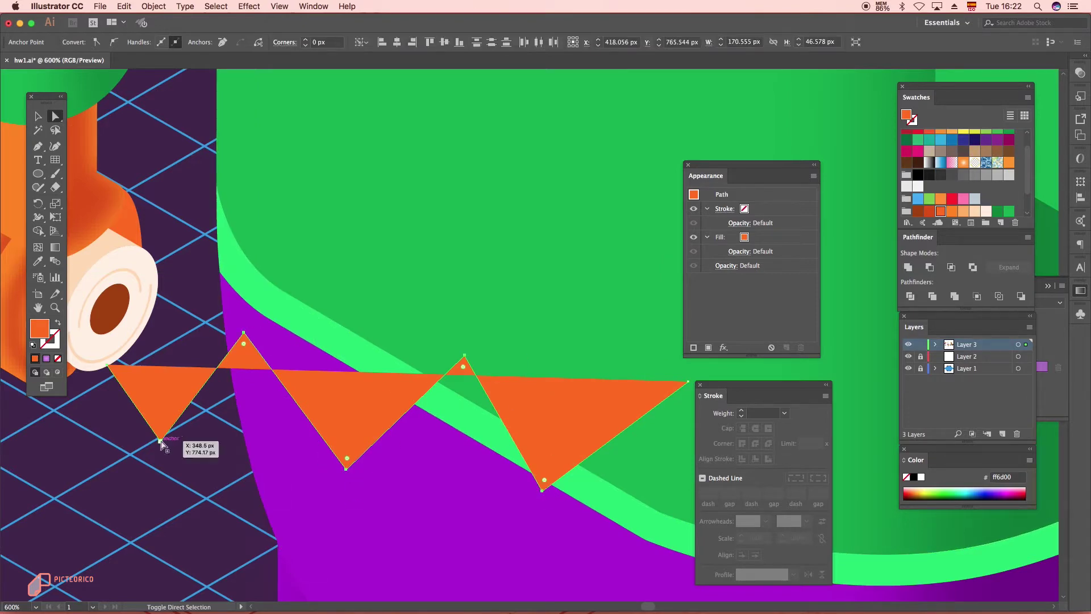
drag(244, 343, 225, 436)
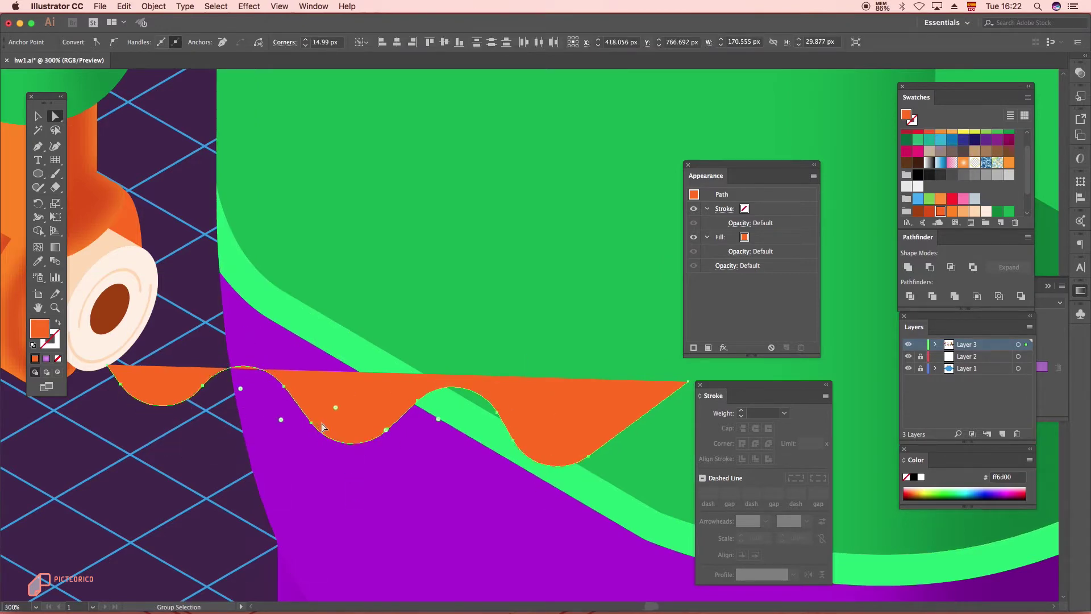
Step: Replace the wavy path's fill with a 3 pt pale cream stroke
scroll(319, 422, down, 2)
click(57, 323)
key(v)
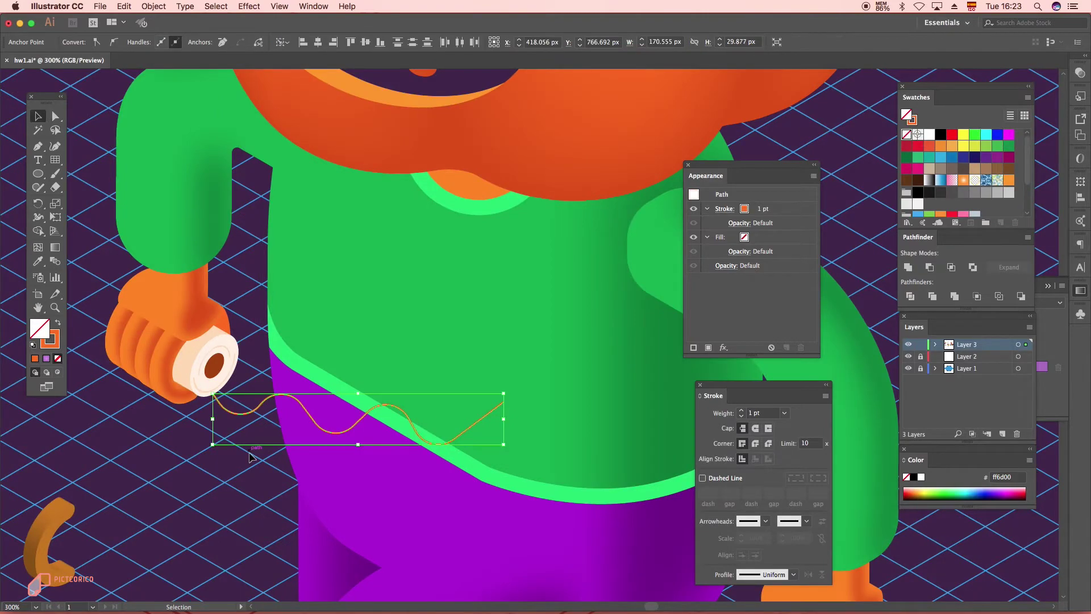
click(267, 468)
scroll(319, 467, down, 2)
scroll(393, 441, down, 1)
drag(509, 353, 561, 237)
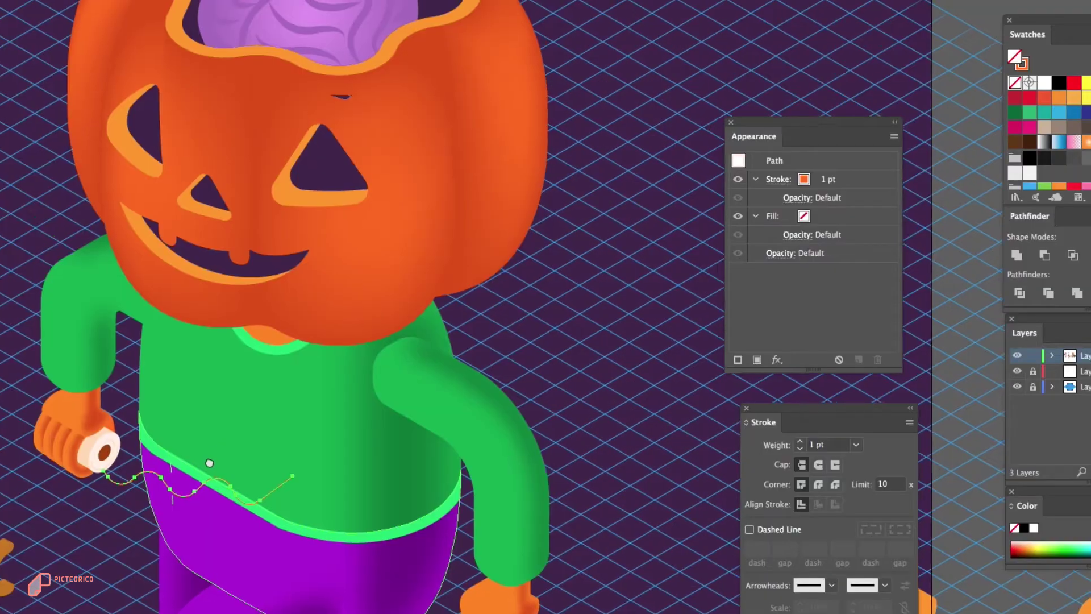
drag(286, 427, 275, 439)
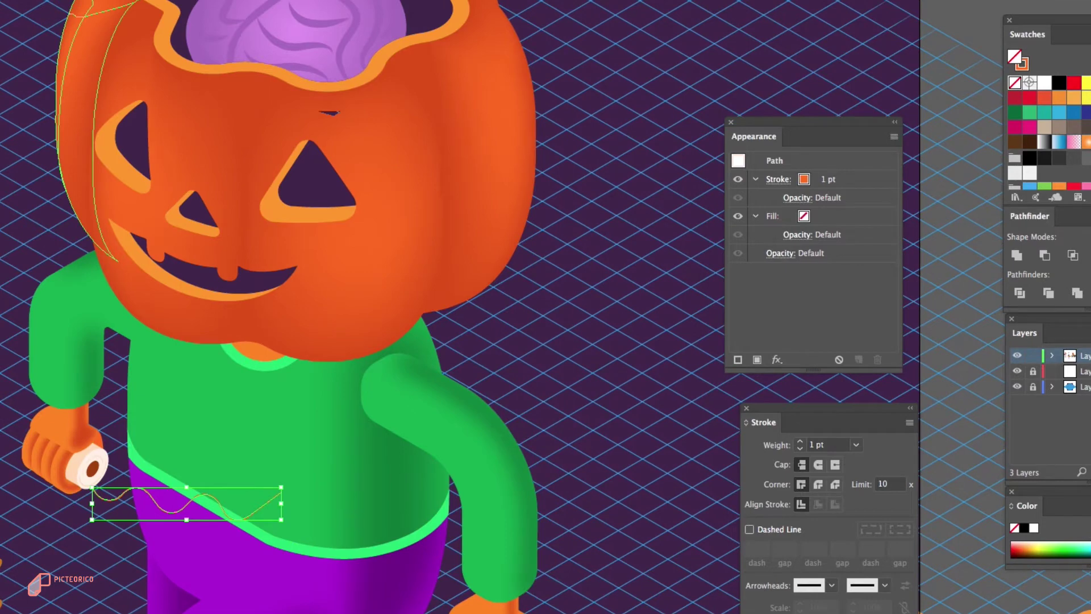
click(108, 1)
click(104, 59)
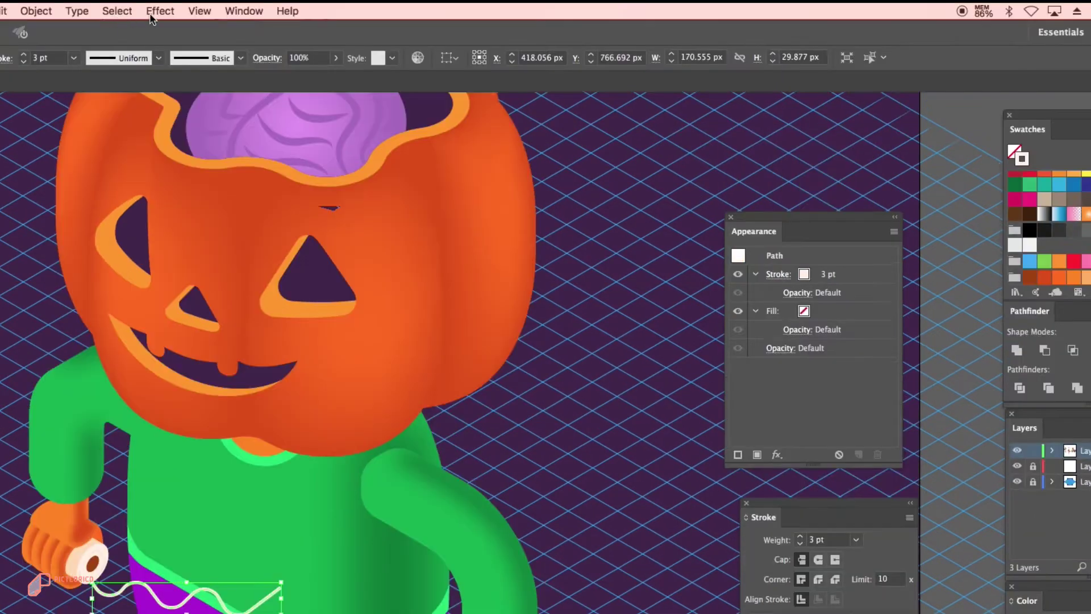
Step: Apply a 3D Extrude & Bevel to the wavy path in the Isometric Right position with a 50 pt depth
click(153, 11)
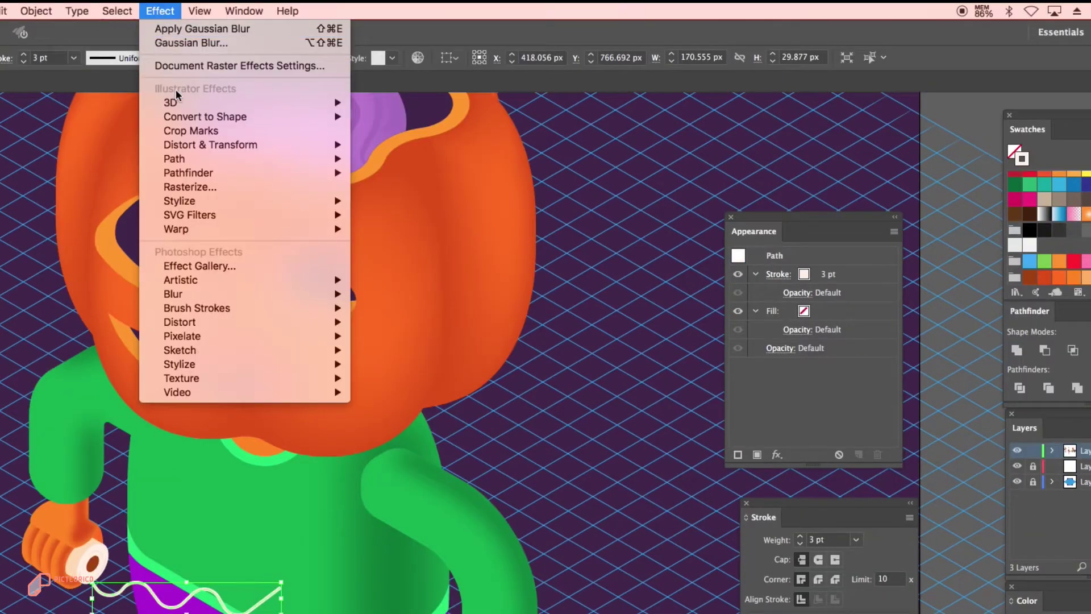
mouse_move(300, 103)
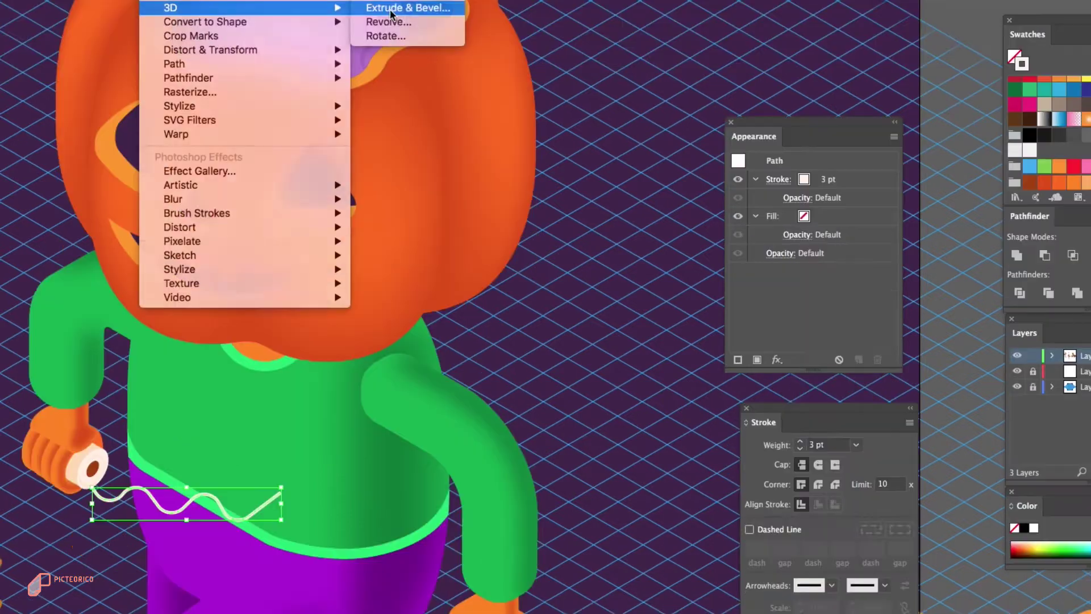
click(383, 106)
click(798, 114)
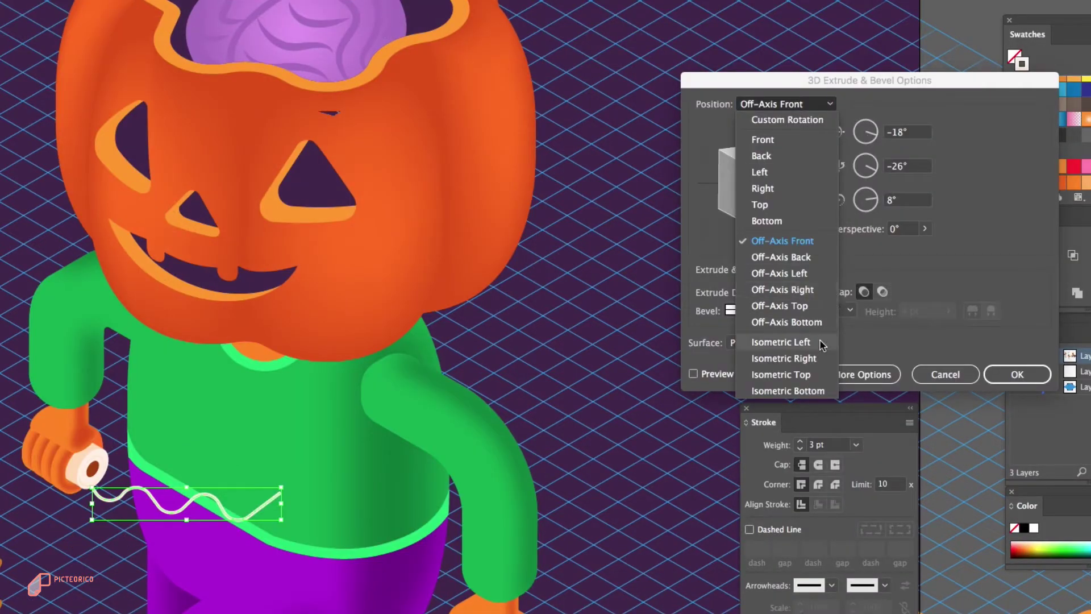
click(807, 356)
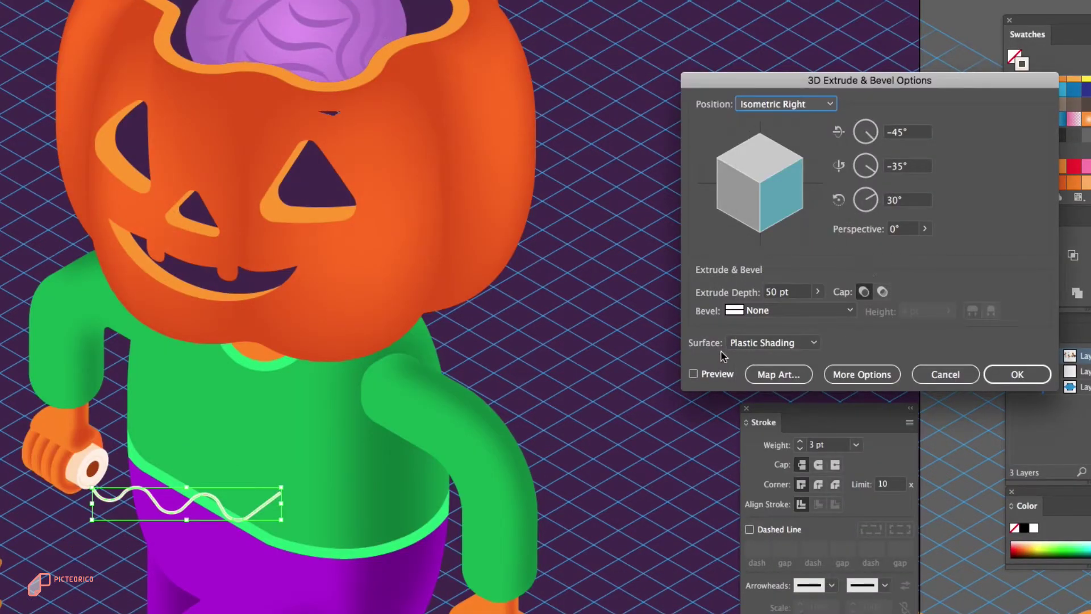
click(694, 373)
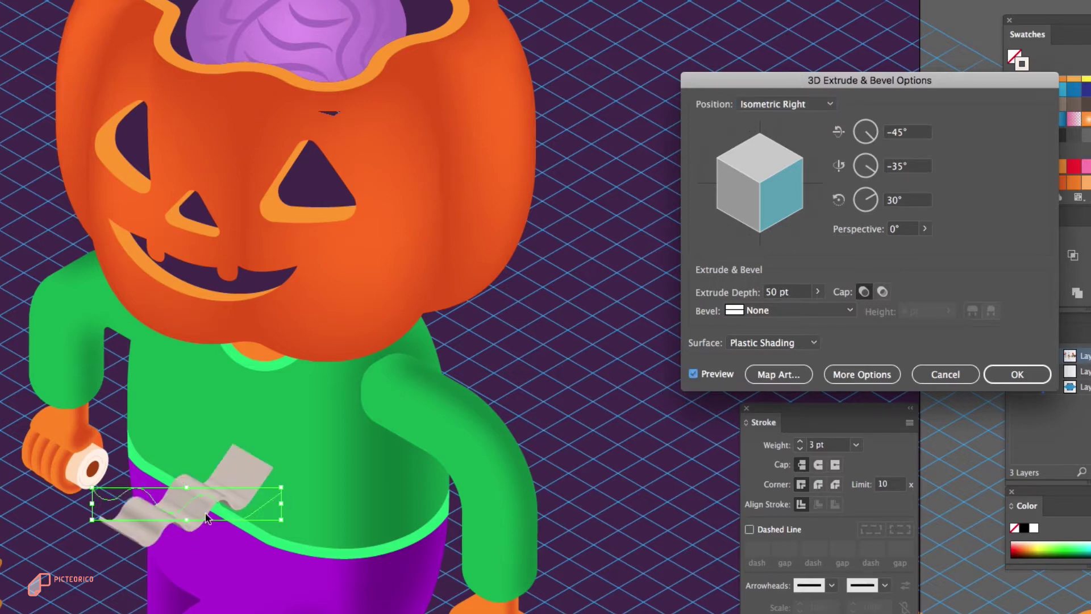
click(1017, 374)
Step: Move the extruded strip up against the toilet roll in the character's hand and send it to the back
drag(252, 471, 252, 424)
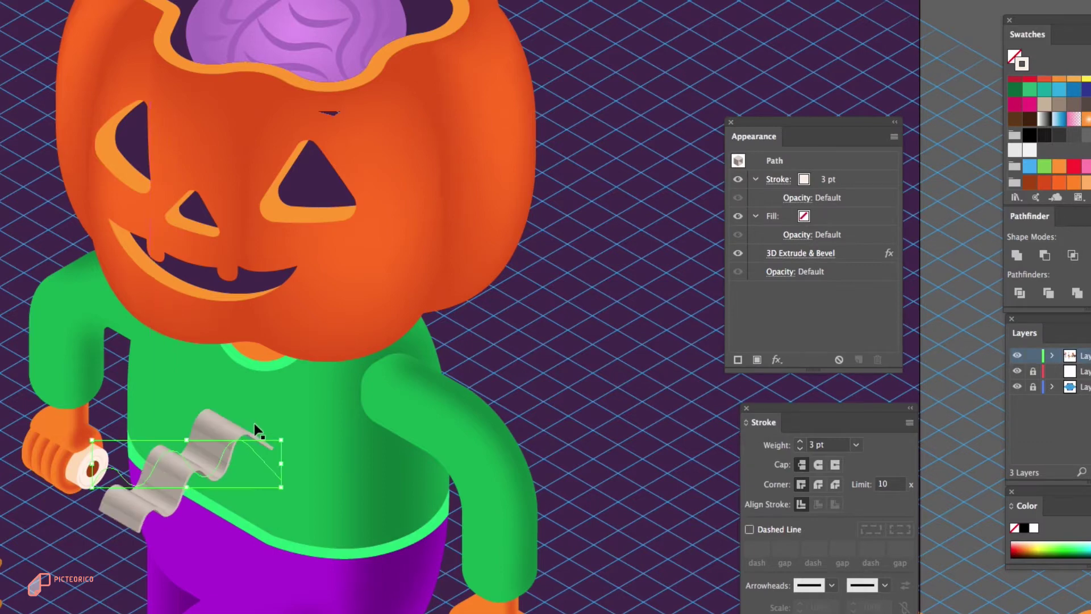
drag(186, 439, 187, 519)
drag(286, 459, 270, 421)
right_click(270, 421)
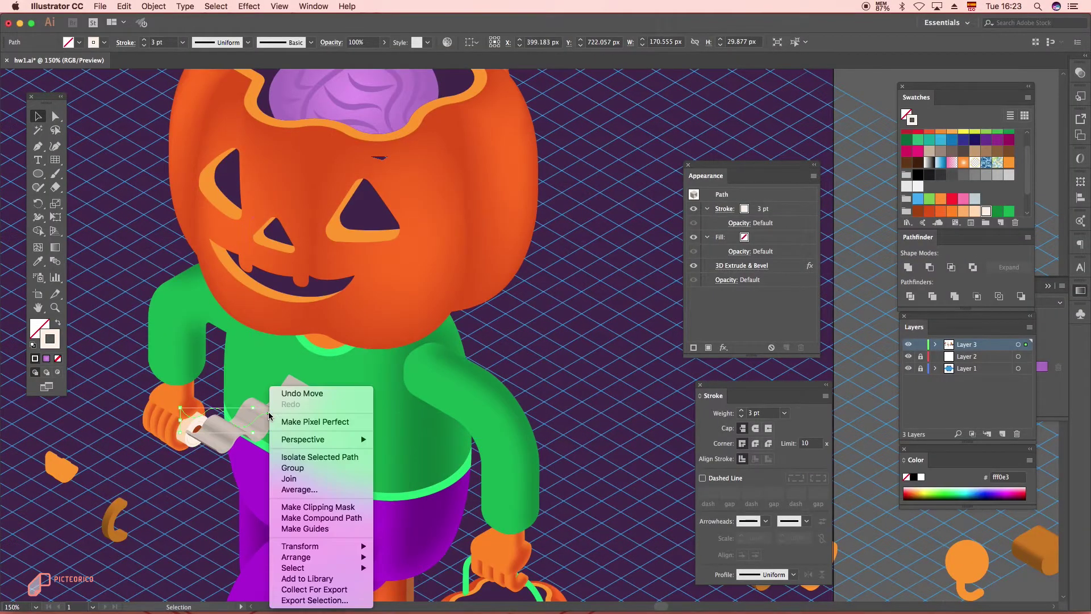
mouse_move(340, 557)
click(421, 584)
click(342, 395)
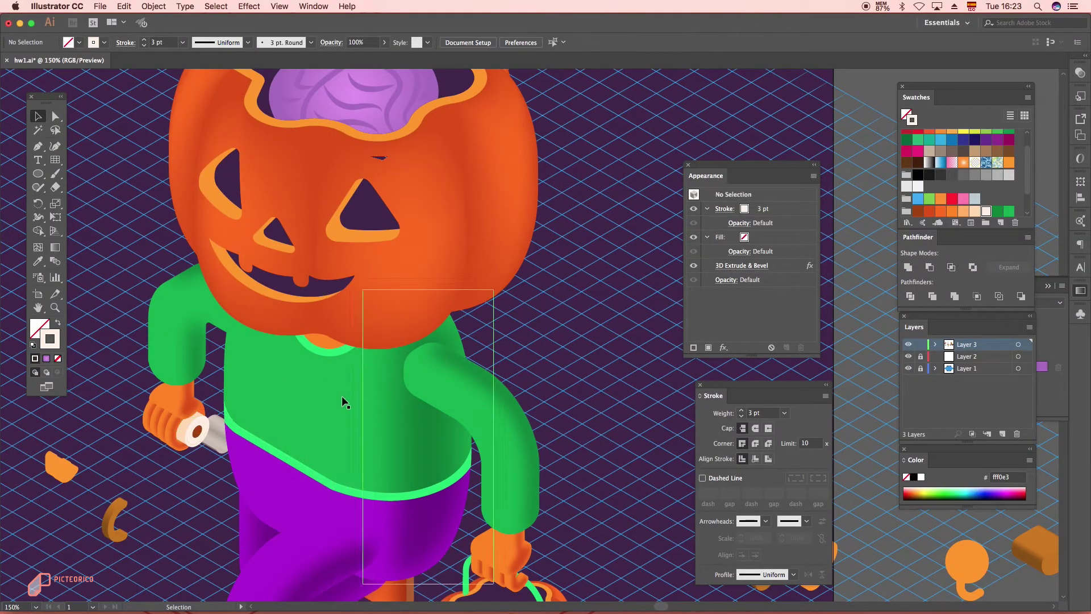
drag(209, 404, 216, 436)
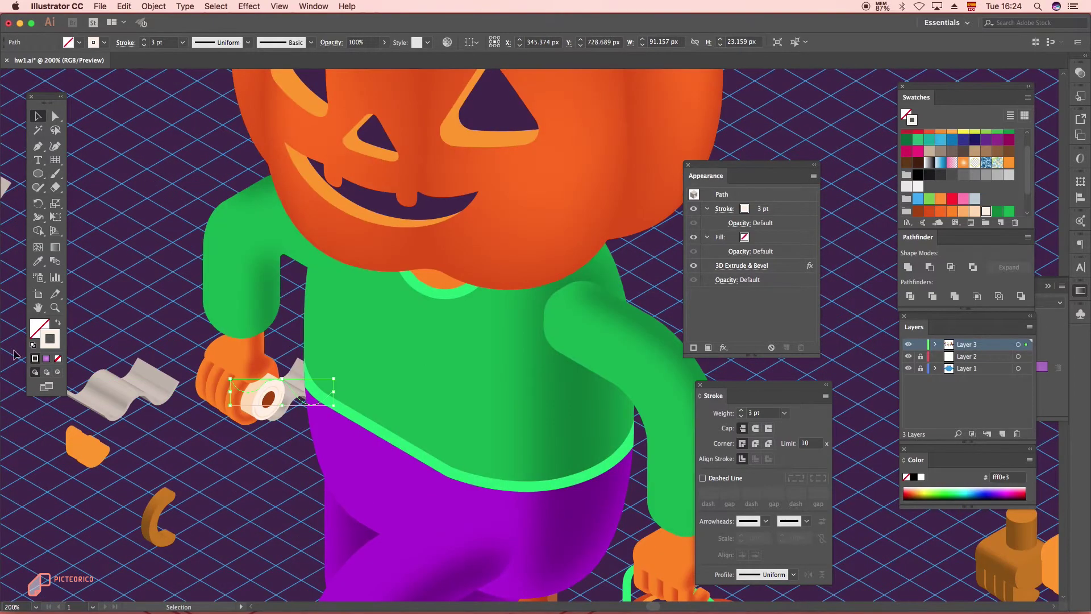
Step: Remove the surface shading from the small strip's 3D extrusion and expand its appearance
click(744, 265)
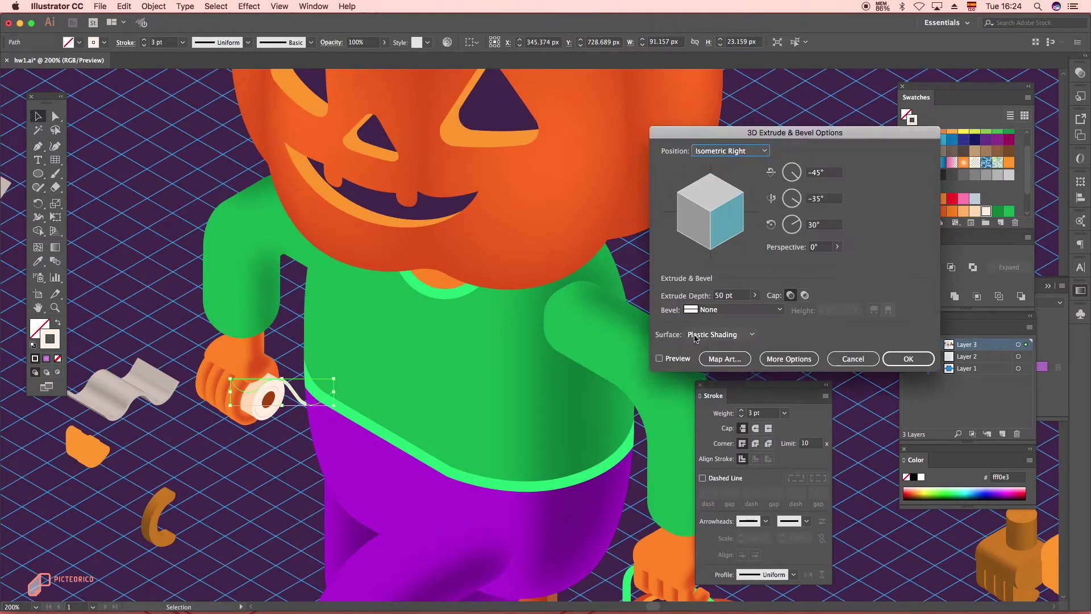
click(906, 358)
click(249, 6)
mouse_move(154, 6)
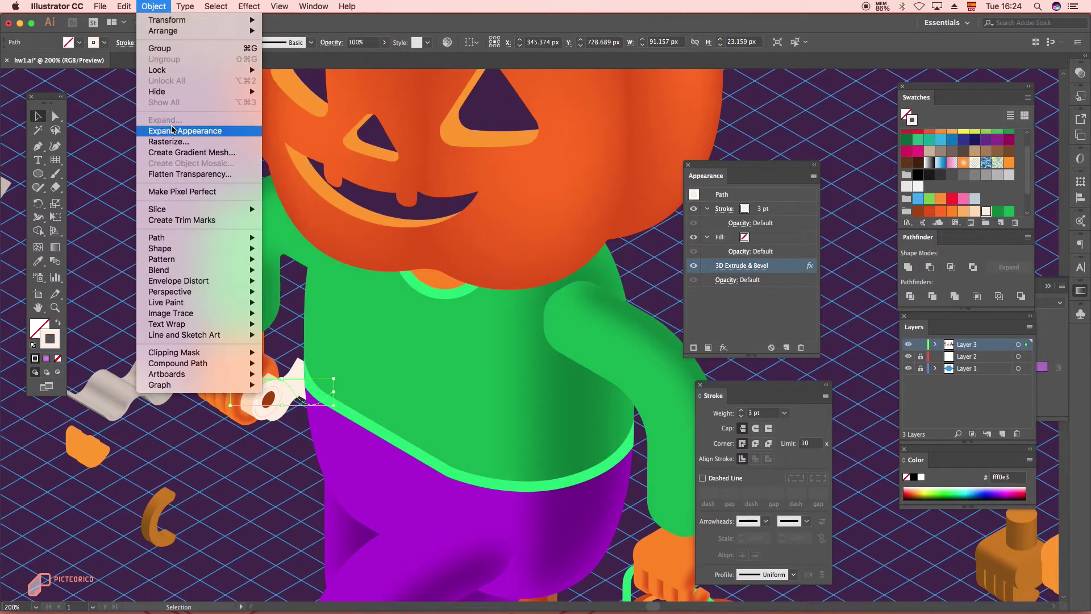
click(187, 129)
Step: Isolate the expanded strip and fill its thin front edge faces with pale peach and no stroke
scroll(259, 372, up, 3)
double_click(312, 397)
double_click(358, 414)
click(358, 414)
shift+click(307, 431)
click(369, 426)
click(401, 442)
scroll(967, 187, down, 5)
click(974, 185)
click(58, 323)
click(57, 359)
Step: Give the strip's dipping face beside the shirt a linear gradient fill with no stroke
click(234, 420)
click(387, 402)
click(46, 359)
click(1020, 304)
click(1002, 315)
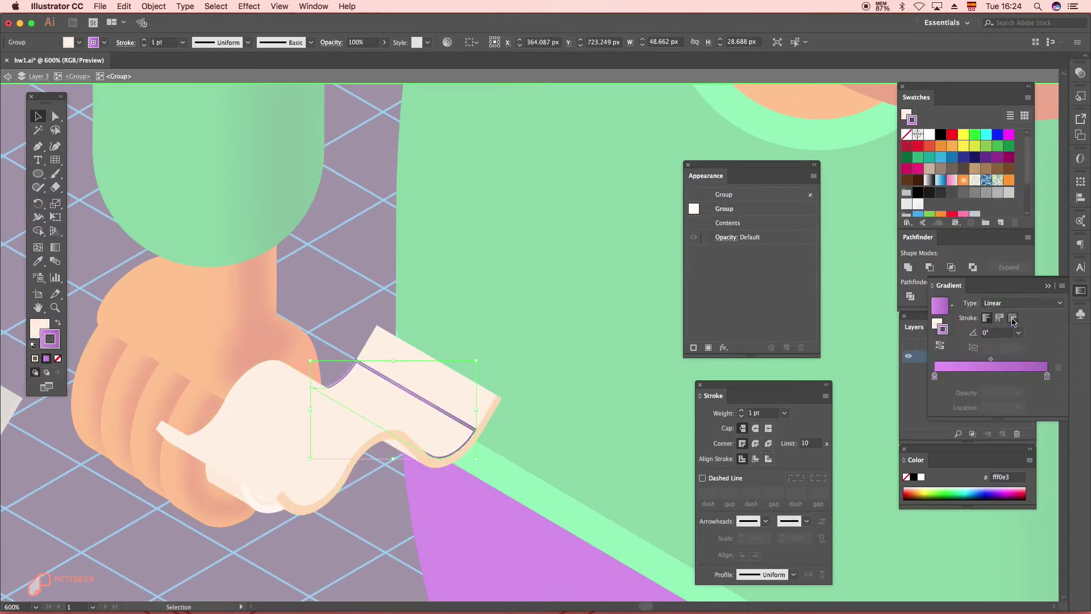
click(1011, 303)
click(57, 322)
click(58, 358)
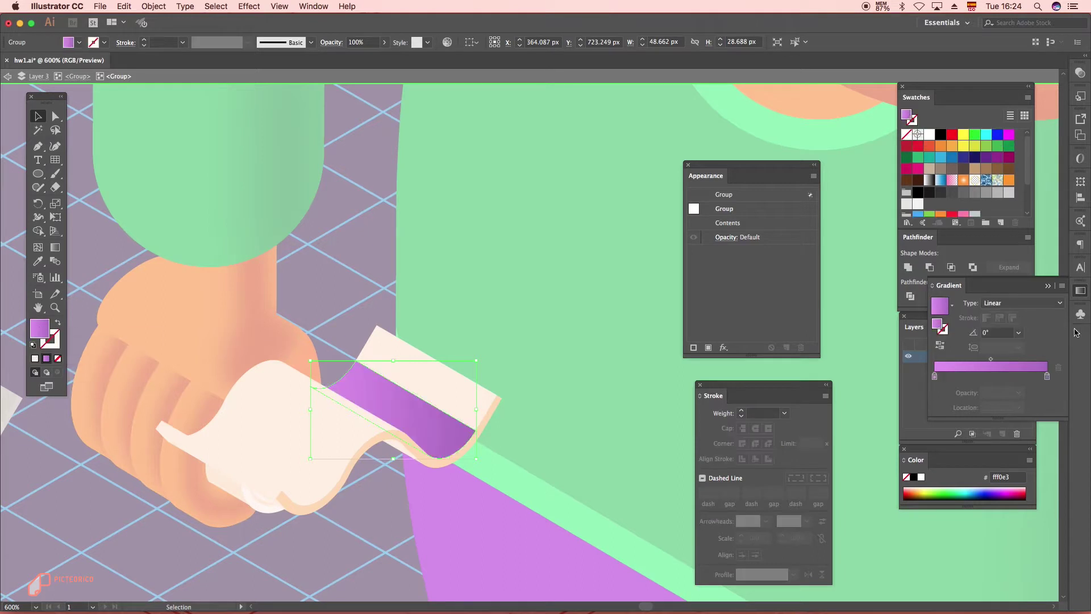
Step: Set the face's gradient angle to -120° and recolour its stops from cream through peach to light orange
scroll(979, 214, down, 5)
click(1018, 332)
click(1032, 370)
click(1018, 332)
click(1029, 357)
click(1018, 333)
click(1034, 513)
drag(961, 185, 1042, 409)
drag(974, 185, 955, 375)
drag(935, 376, 949, 409)
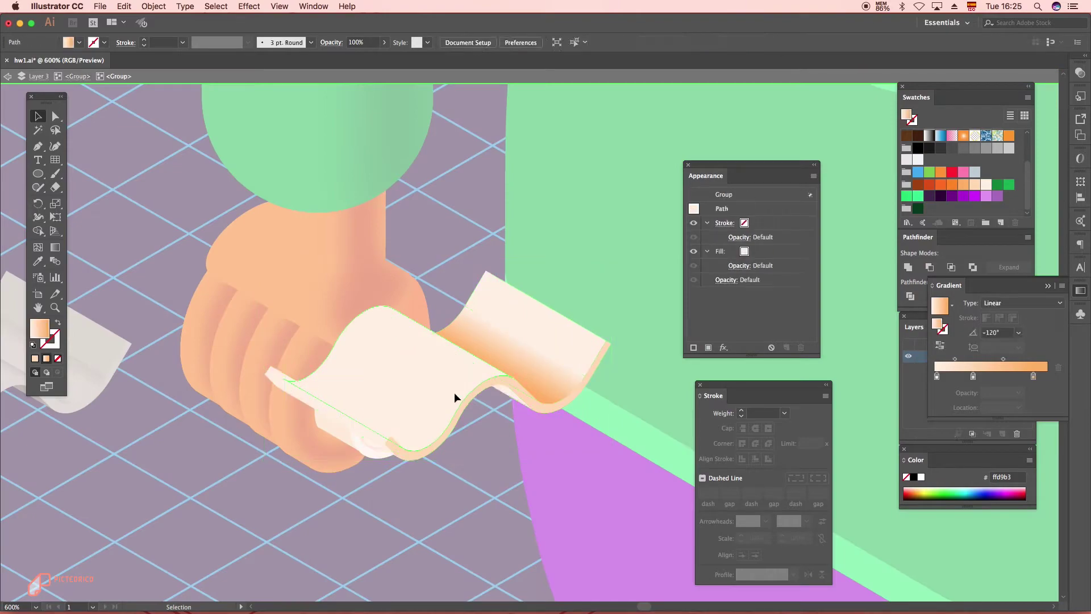
Step: Fill the strip's large front face with the same cream-to-orange gradient at an angle of -150°
click(455, 393)
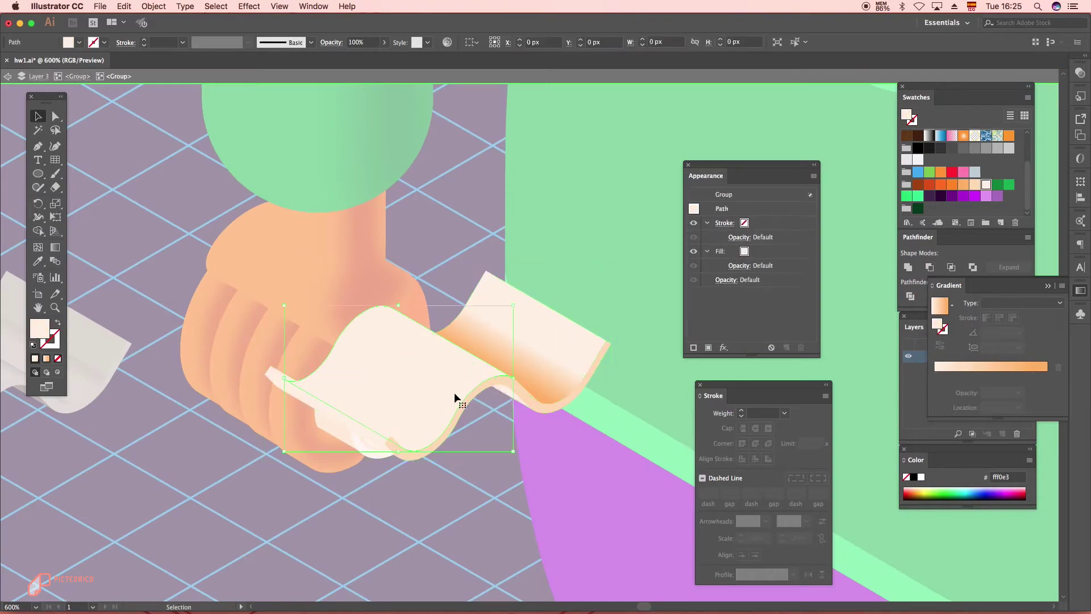
click(1003, 370)
click(1018, 332)
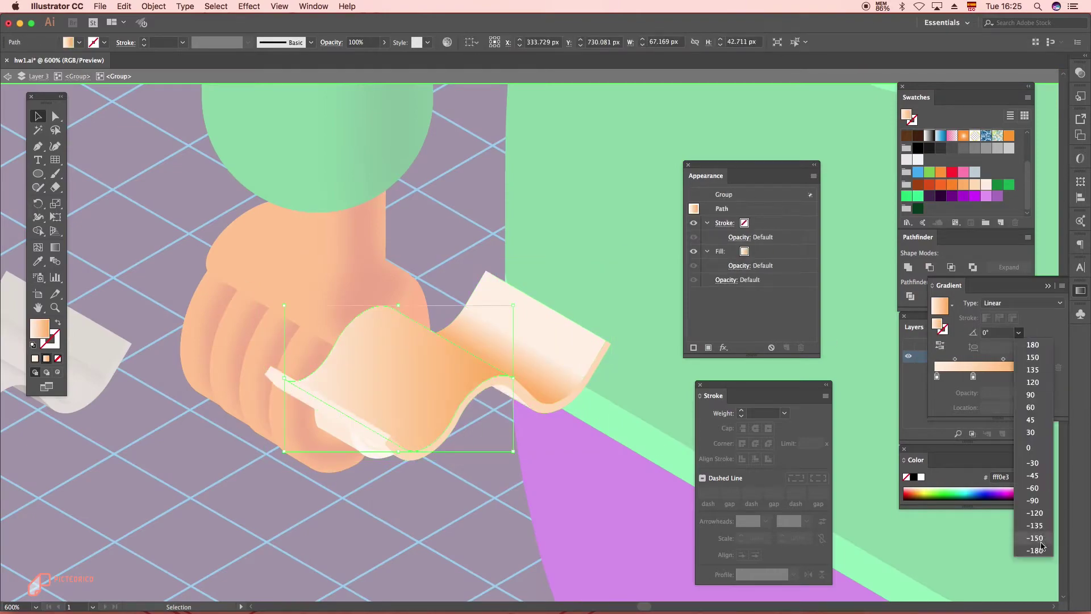
click(1035, 538)
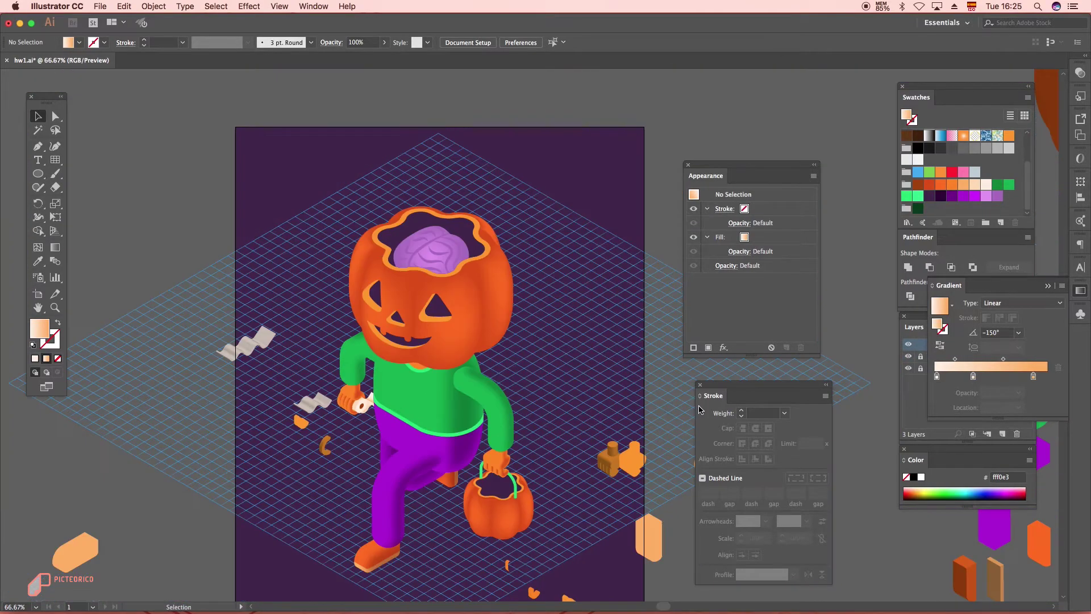
mouse_move(361, 347)
mouse_down()
mouse_move(528, 364)
mouse_move(492, 354)
mouse_up()
click(575, 233)
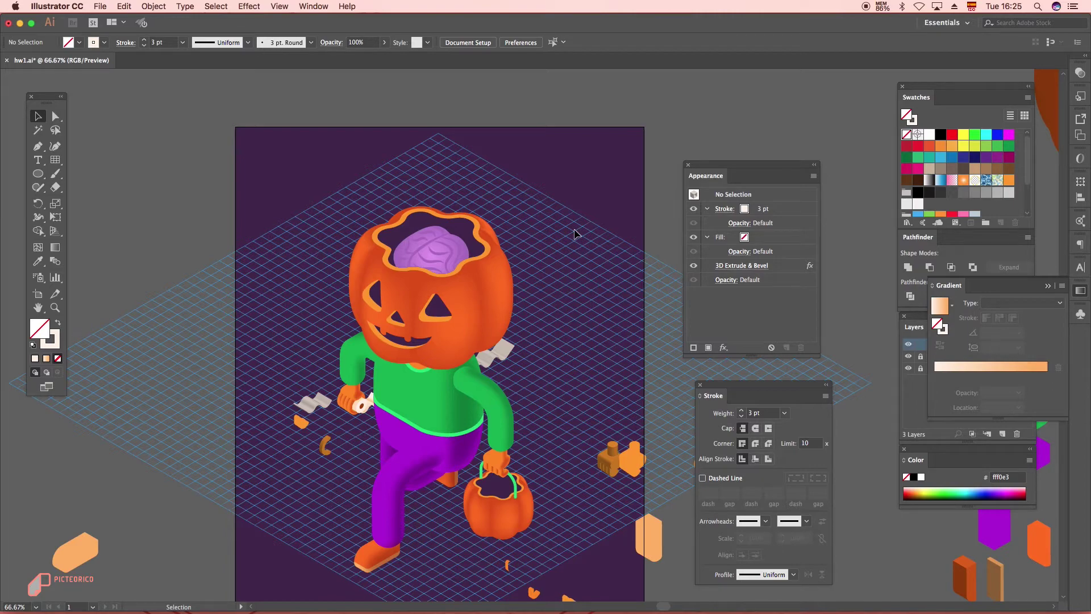
scroll(511, 350, left, 1)
drag(516, 340, 234, 299)
click(272, 284)
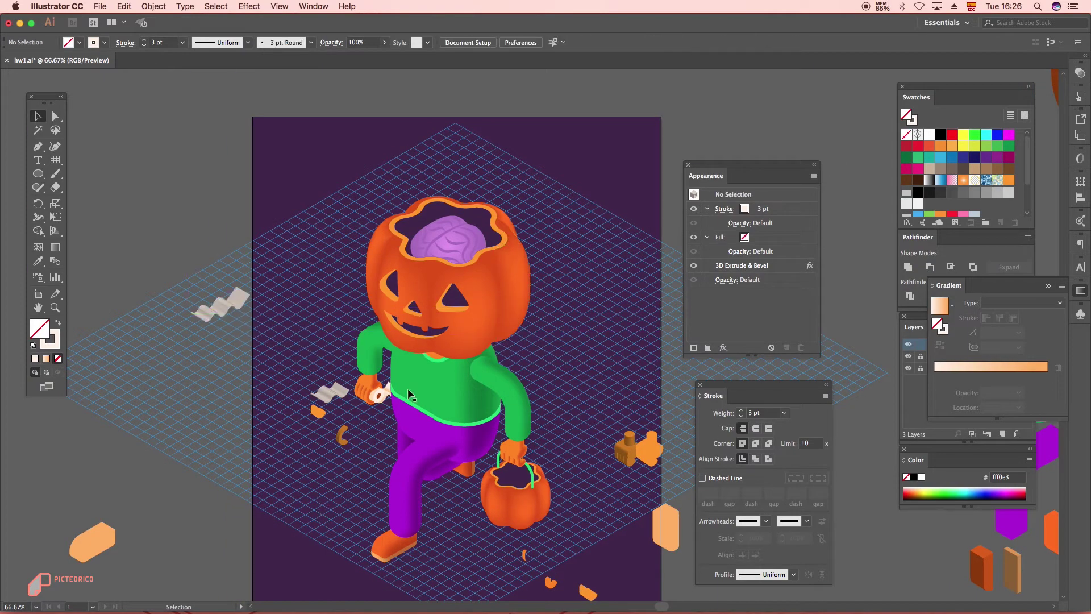
Step: Draw a four-segment zigzag path about 434 × 169 px with the Pen tool, from the shoulder above the bucket arm outward
key(p)
click(491, 353)
click(514, 388)
click(558, 333)
click(655, 325)
Step: Round the zigzag's three inner corners with a radius of about 74 px and shorten the path's outer end
click(55, 116)
scroll(625, 369, up, 2)
click(373, 408)
shift+click(473, 289)
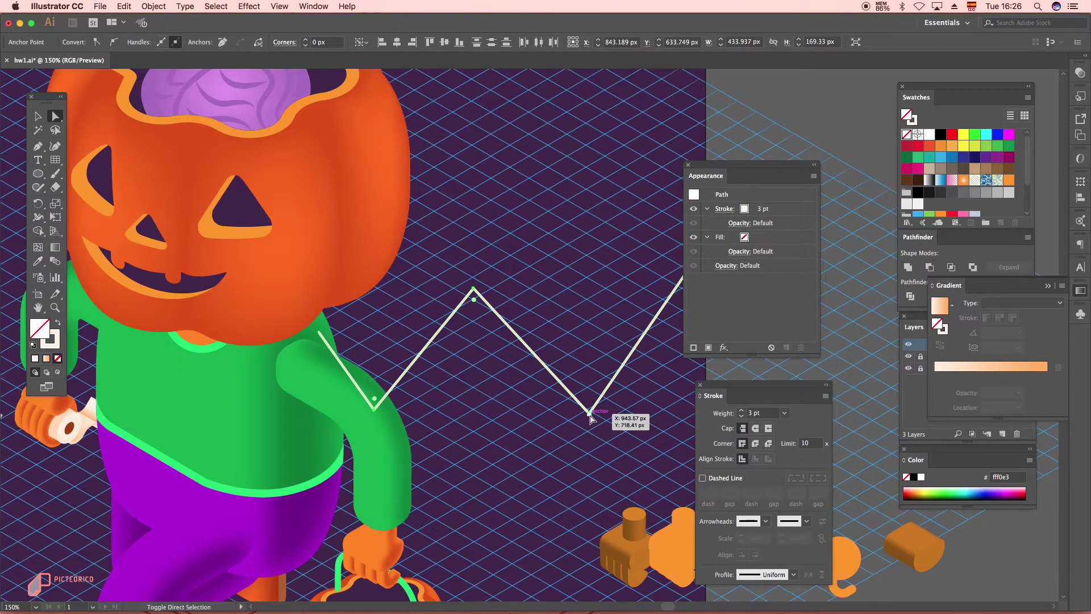
drag(478, 306, 475, 392)
key(super+minus)
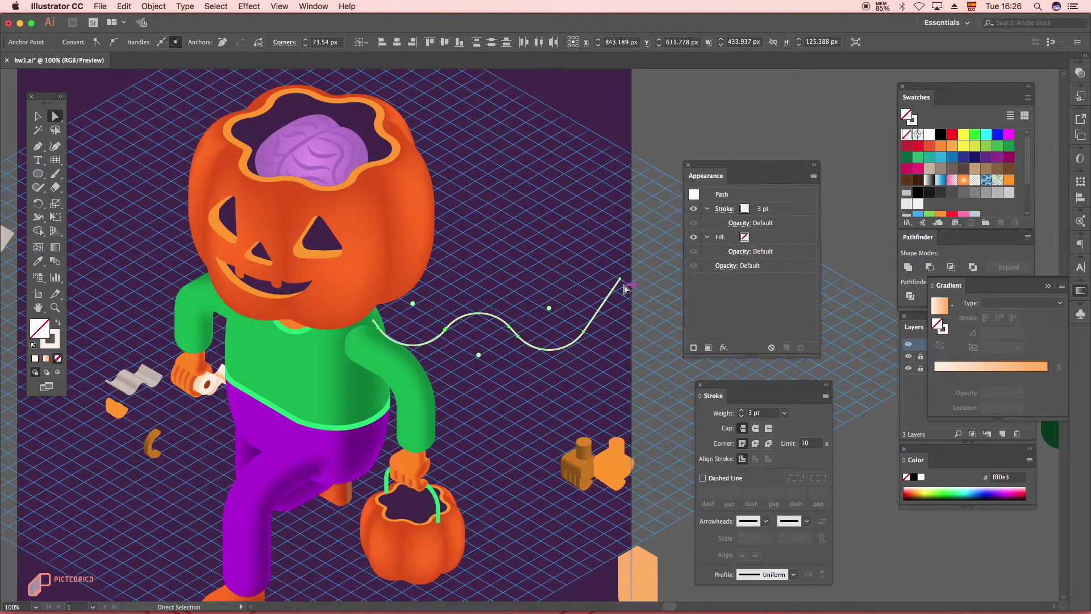
drag(621, 280, 593, 317)
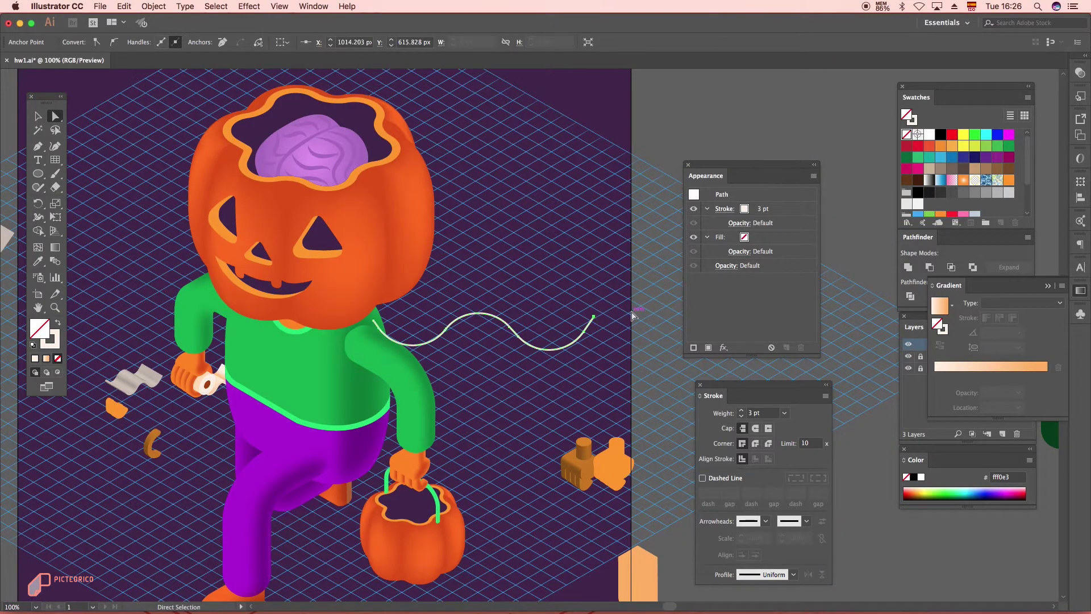
click(631, 313)
Step: Give the new wavy path a 4 pt purple stroke and no fill
click(38, 116)
key(super+minus)
click(500, 337)
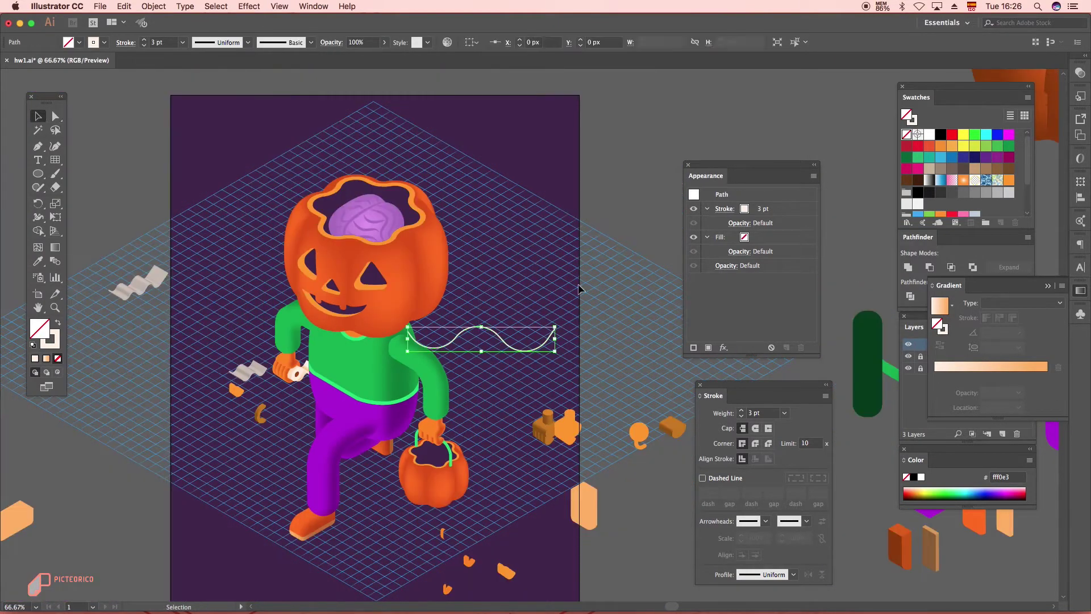
scroll(948, 190, down, 3)
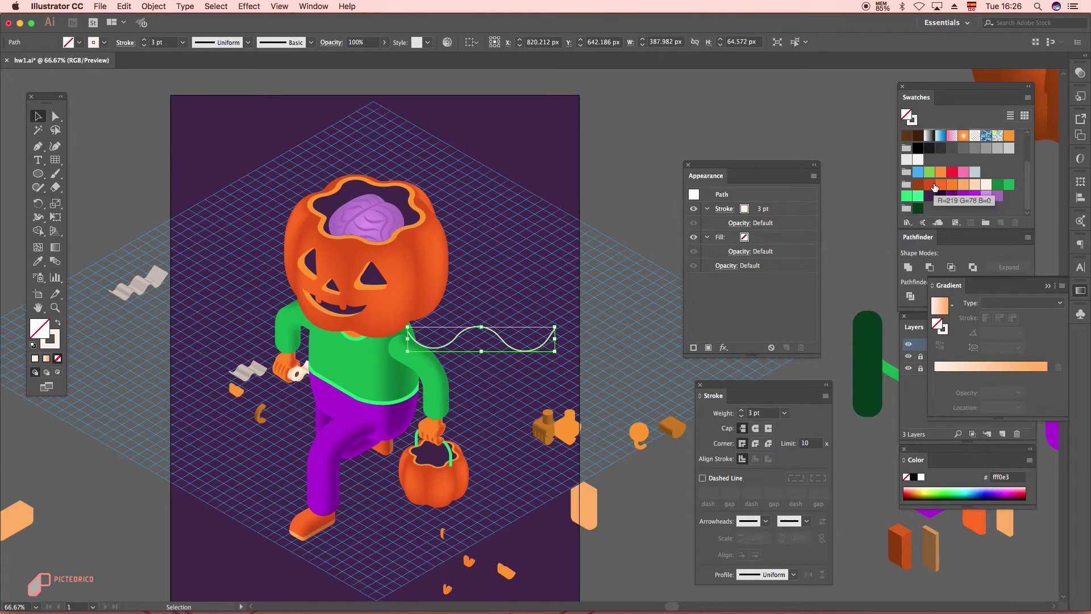
click(974, 196)
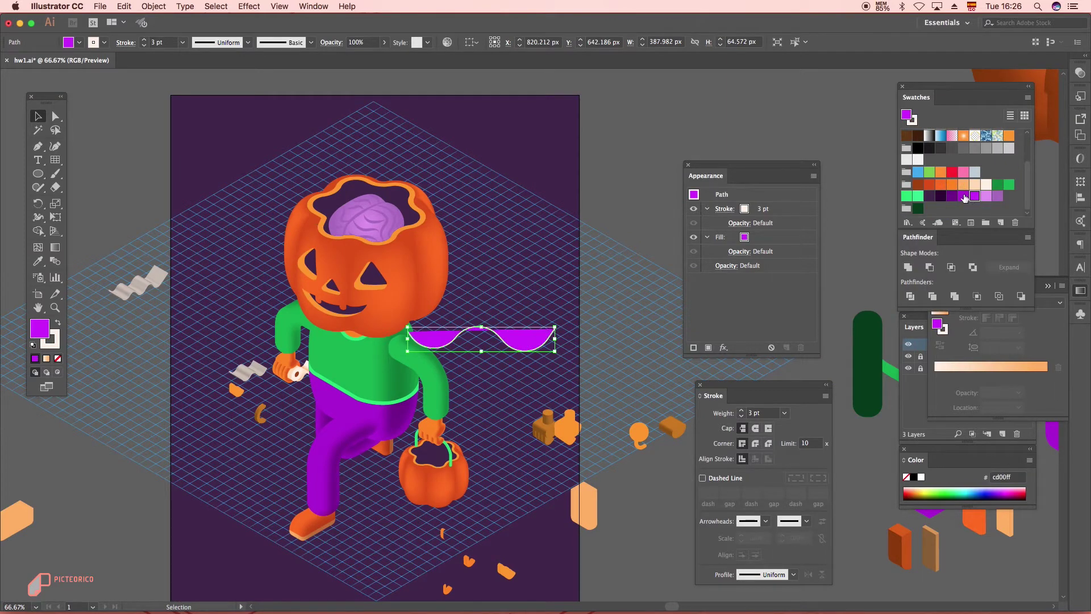
click(964, 196)
click(59, 322)
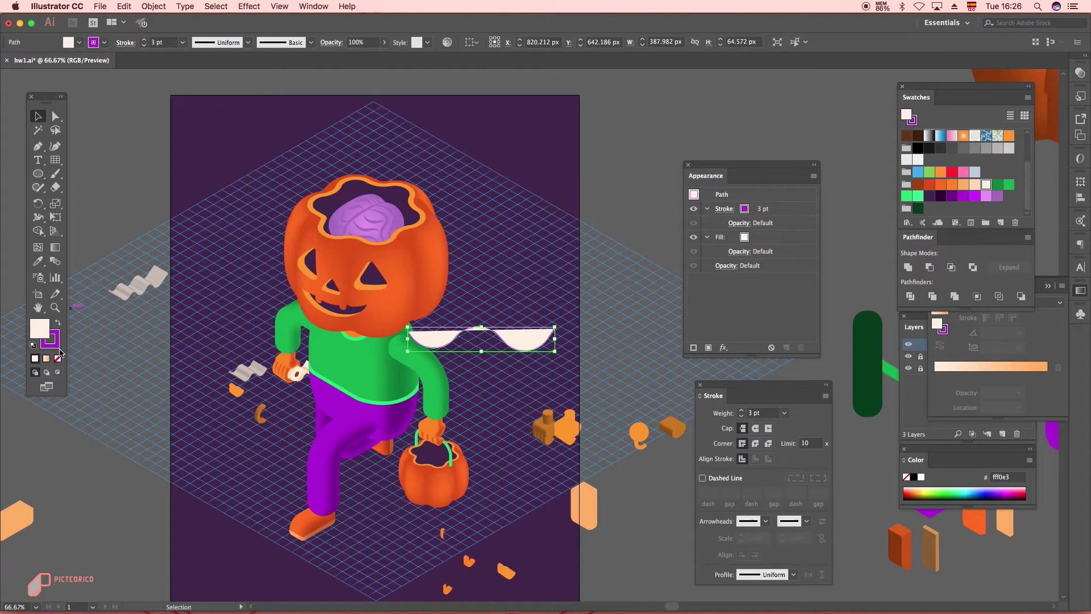
click(57, 357)
click(182, 42)
click(196, 130)
Step: Apply a 3D Extrude & Bevel to the purple wave in the Isometric Right position with plastic shading, and turn on its preview
click(249, 7)
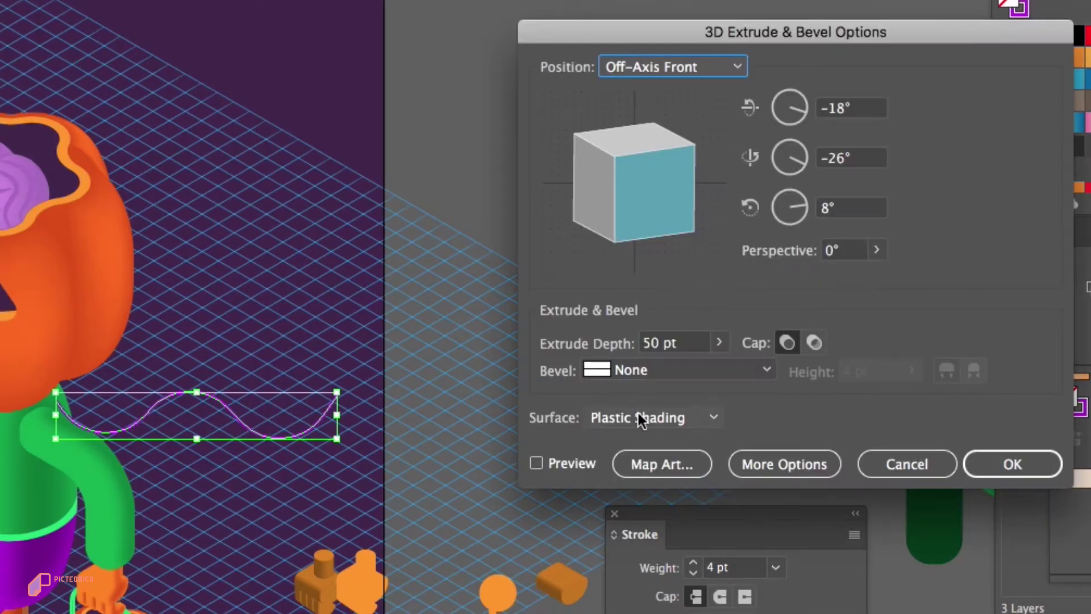
click(662, 416)
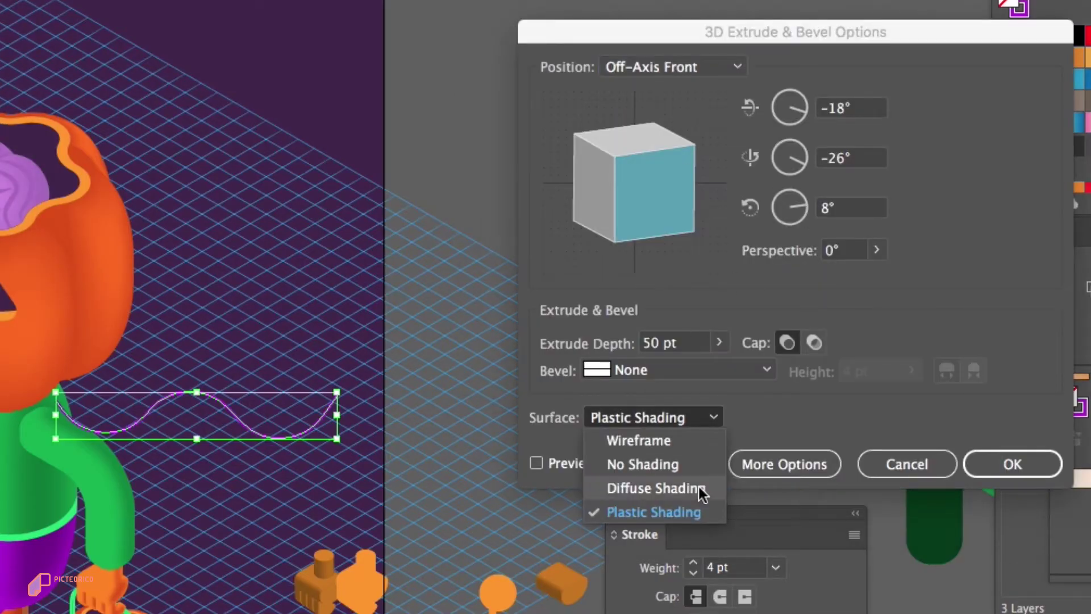
click(829, 404)
click(710, 370)
click(700, 372)
click(670, 66)
click(732, 442)
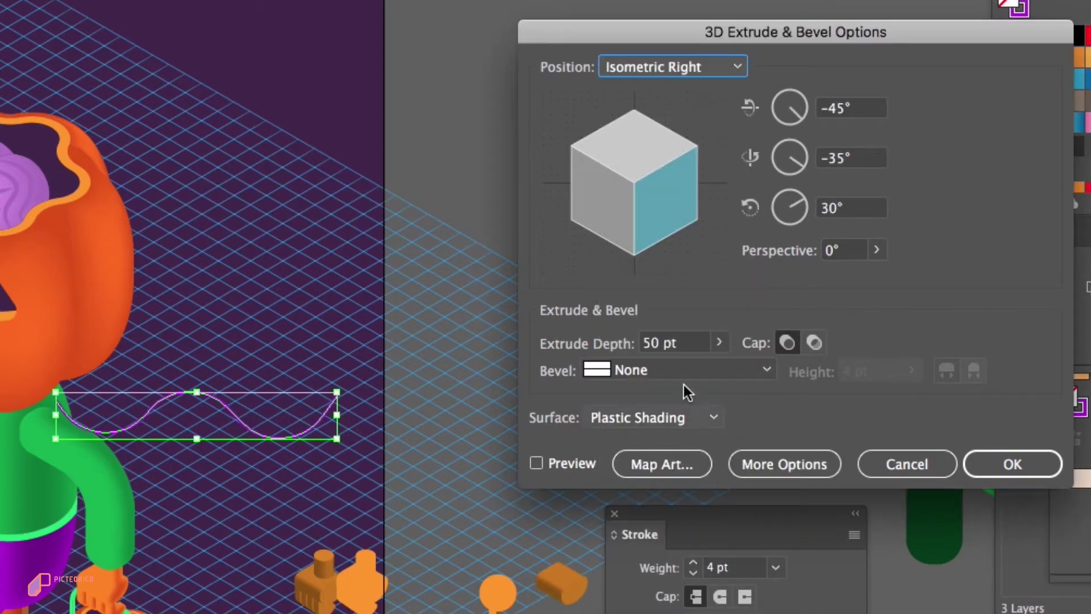
click(537, 463)
Step: Set the purple wave's extrusion depth to 270 pt, trying 150 and 250 pt first, and apply the effect
click(686, 342)
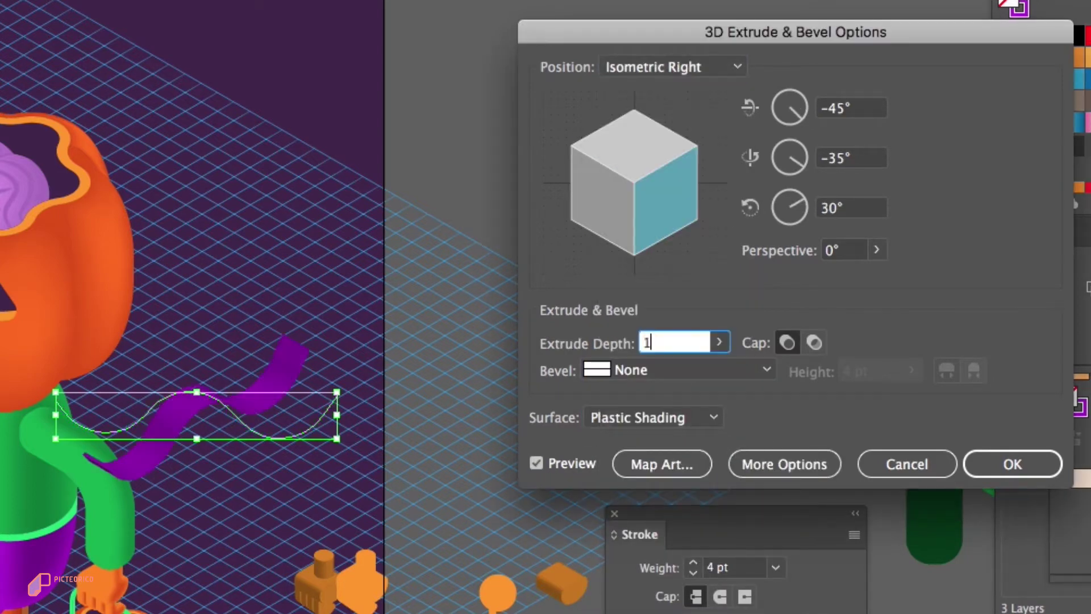
click(537, 463)
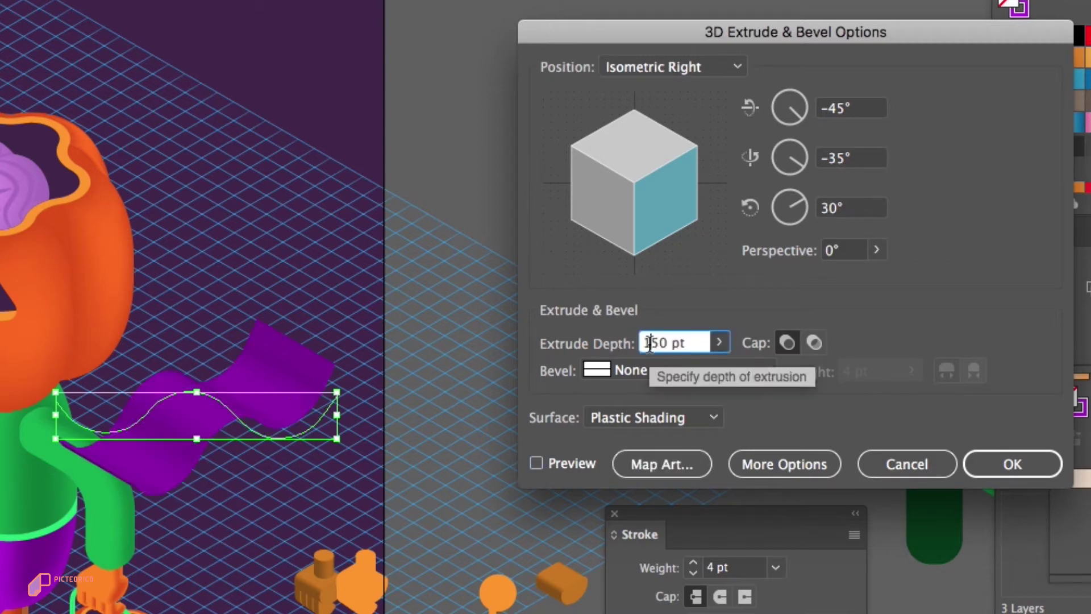
text(2)
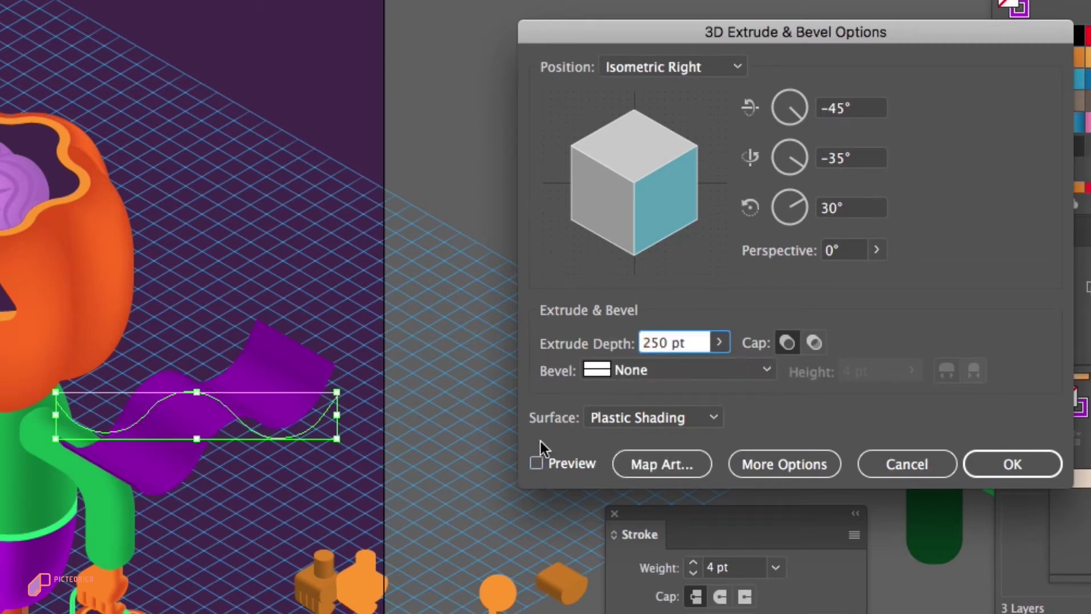
click(536, 463)
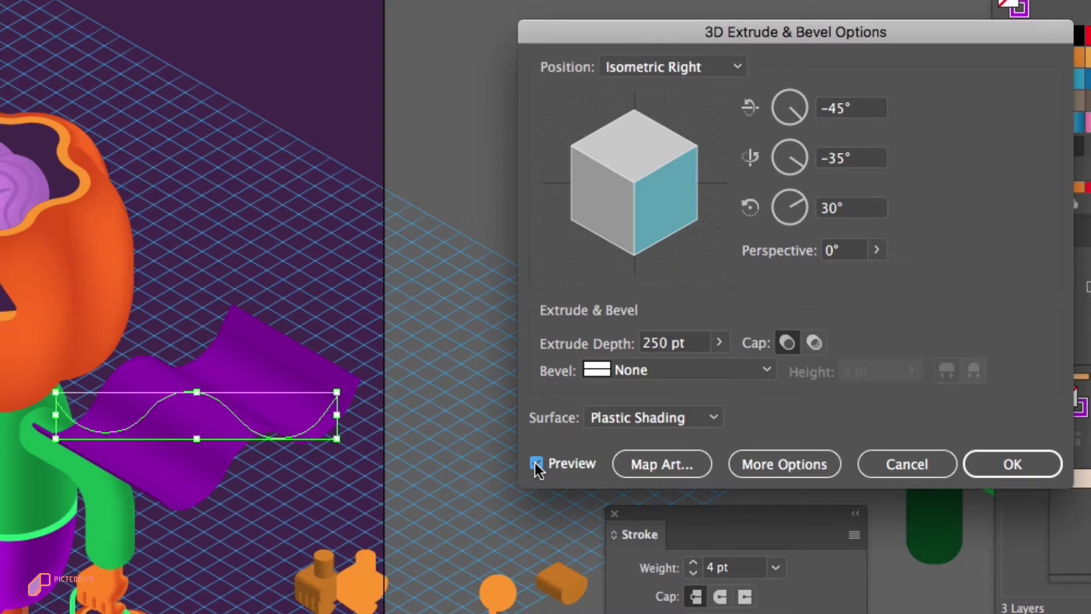
key(shift+Left)
text(7)
click(551, 466)
click(1017, 465)
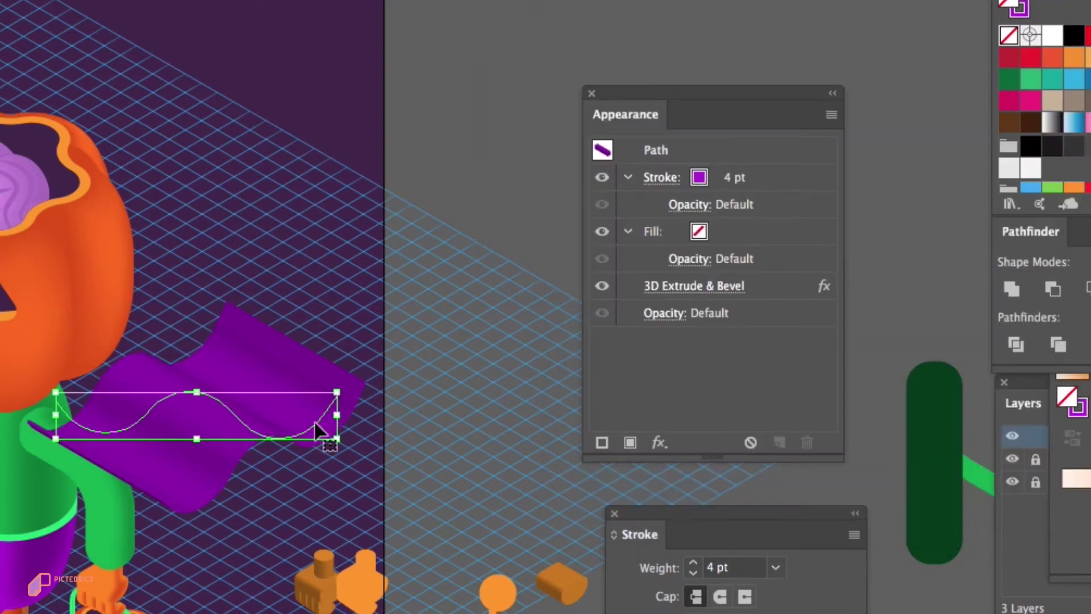
Step: Move the extruded purple cape up to the character's shoulders and send it behind the figure
drag(315, 437, 225, 389)
right_click(199, 357)
click(377, 341)
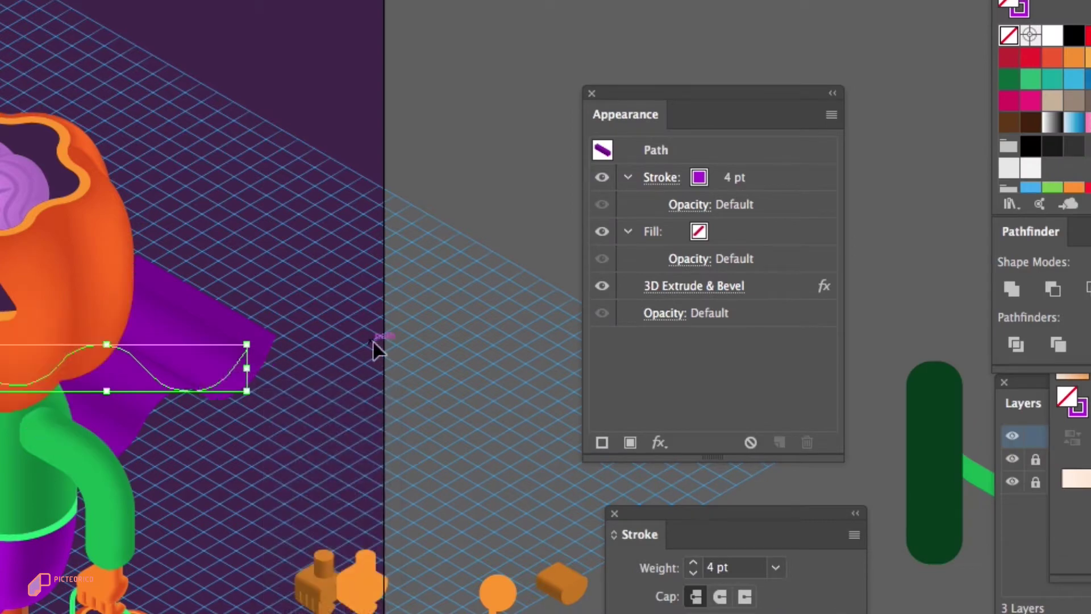
Step: Nudge the extruded purple cape into place behind the pumpkin head and shoulders
click(507, 154)
drag(161, 329, 175, 312)
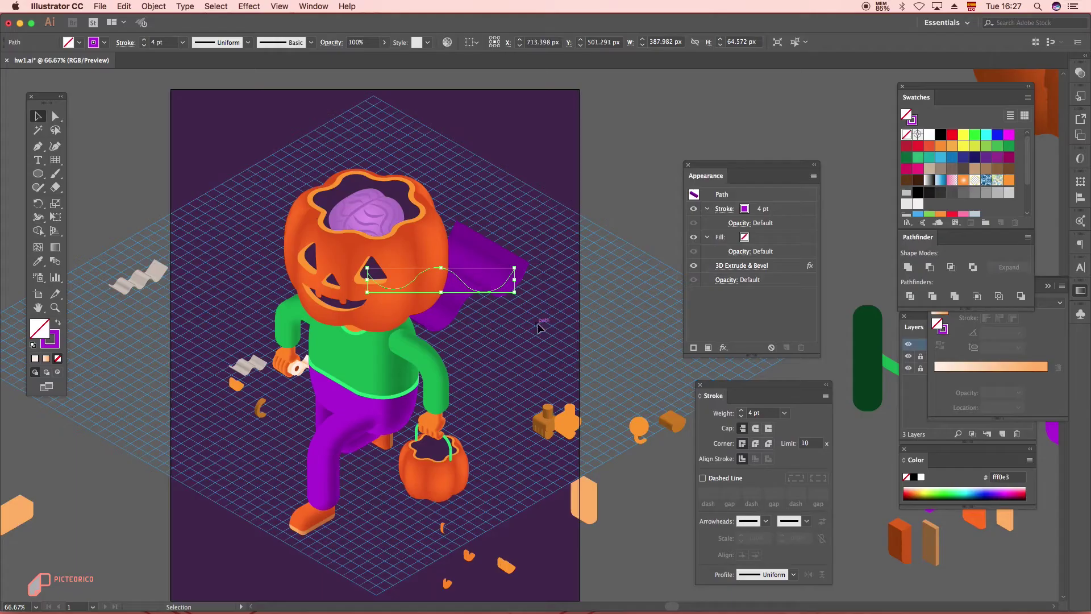
click(611, 233)
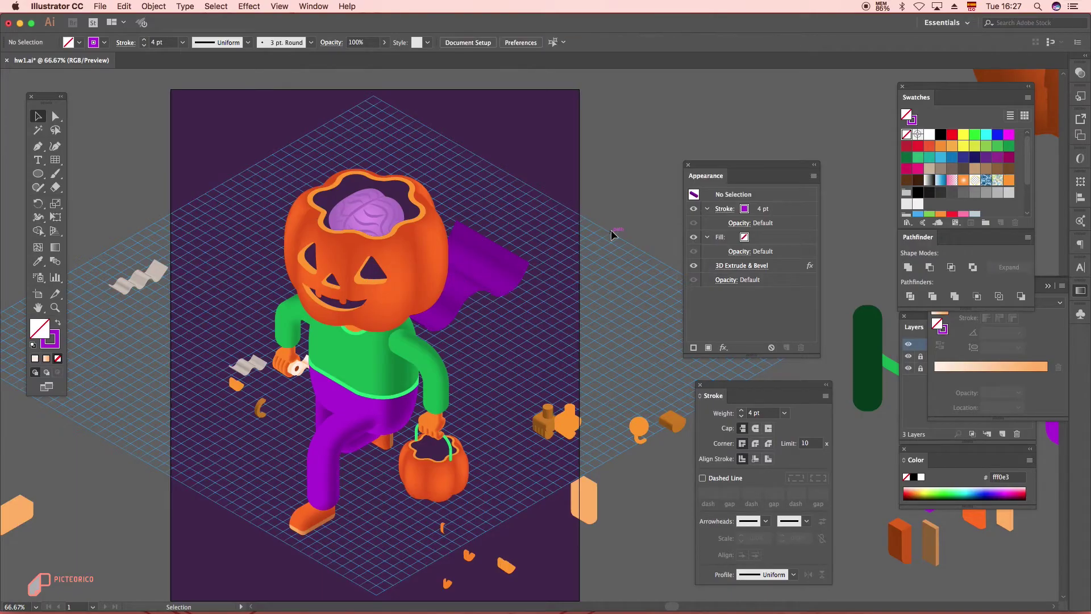
key(super+1)
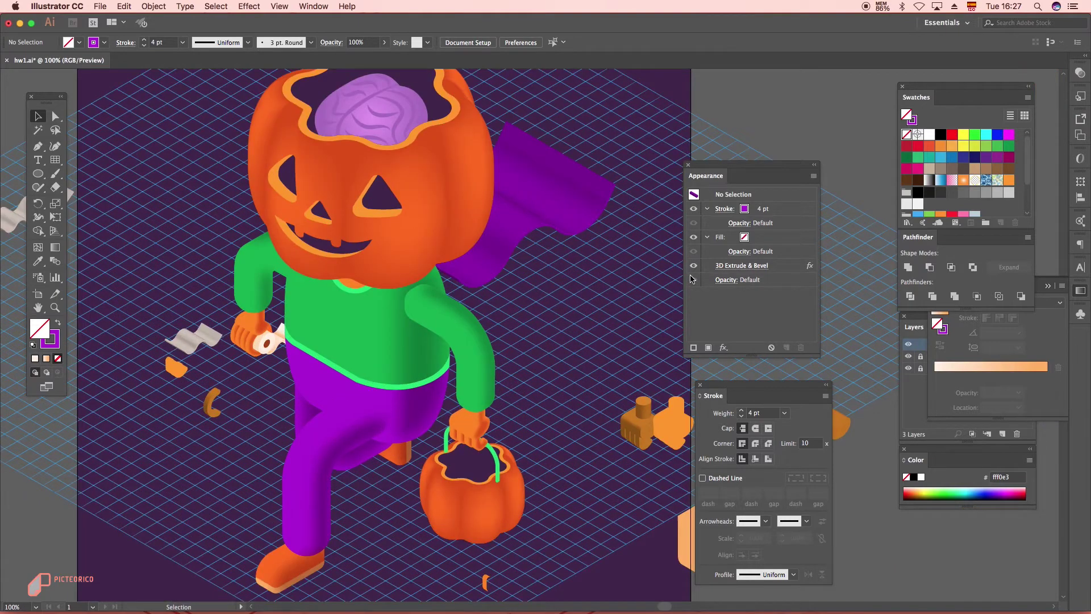
drag(517, 316, 468, 381)
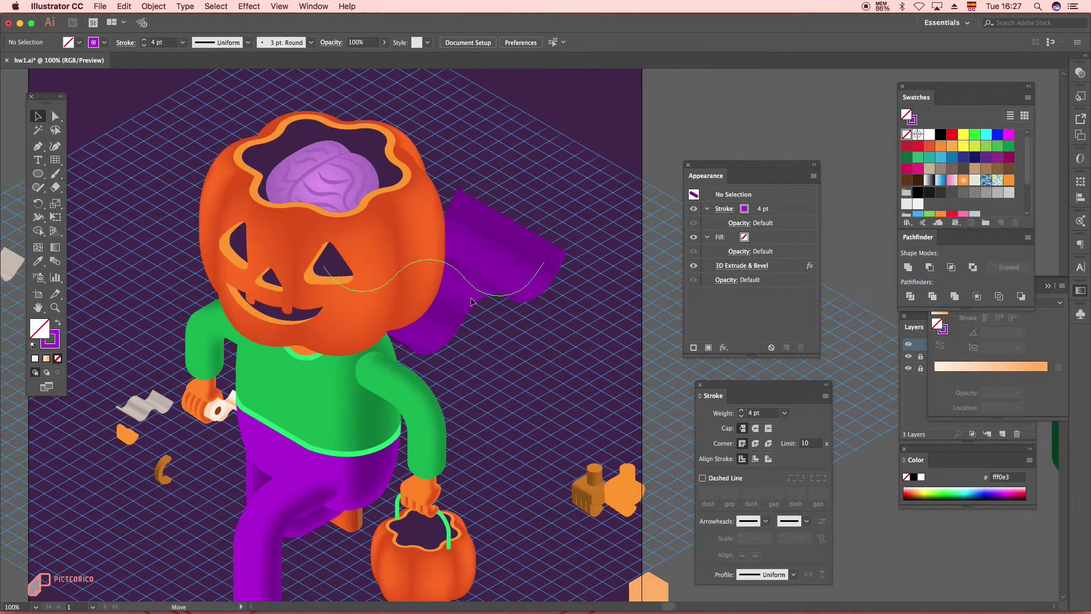
click(475, 298)
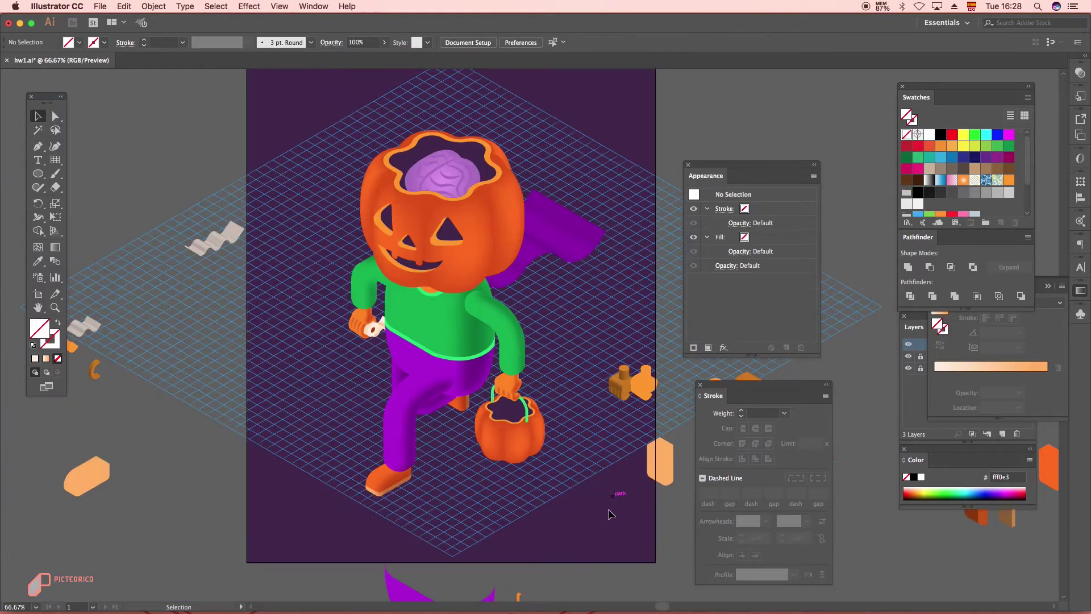
Step: Draw a rounded rectangle about 55 by 20 px with 10 px corners below the basket and fill it with dark purple 41264c
key(super+plus)
mouse_move(38, 173)
mouse_down()
mouse_move(74, 174)
mouse_move(85, 187)
mouse_up()
drag(387, 422, 435, 439)
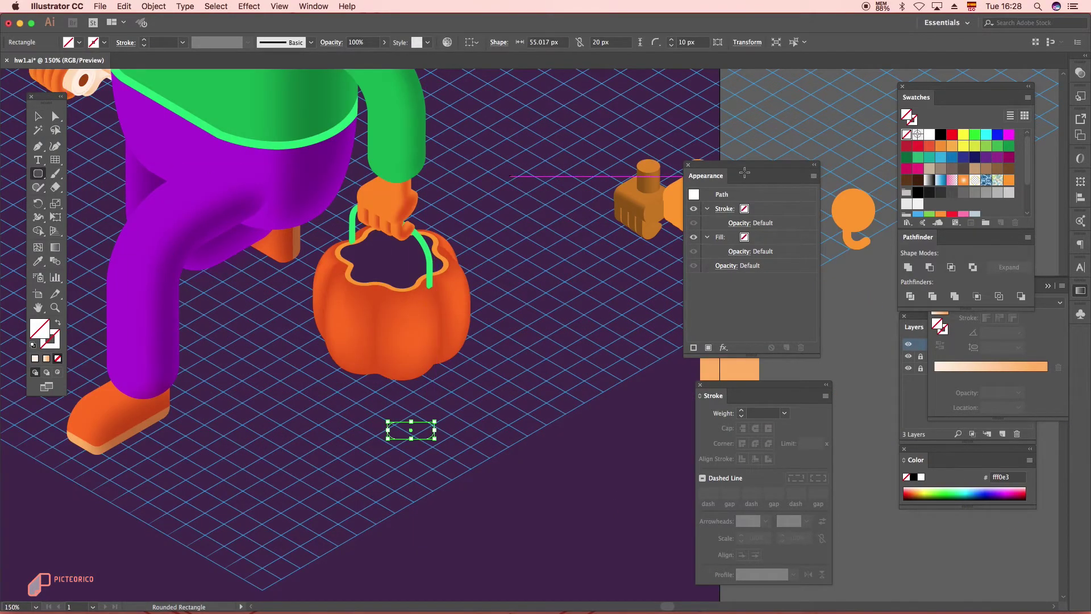
key(i)
key(super+minus)
key(super+minus)
click(106, 195)
key(v)
Step: Rotate the dark rounded bar to a diagonal and create a mirrored copy of it
key(super+plus)
key(super+plus)
drag(389, 417, 389, 417)
scroll(375, 412, up, 2)
drag(375, 400, 422, 400)
click(173, 7)
mouse_move(163, 8)
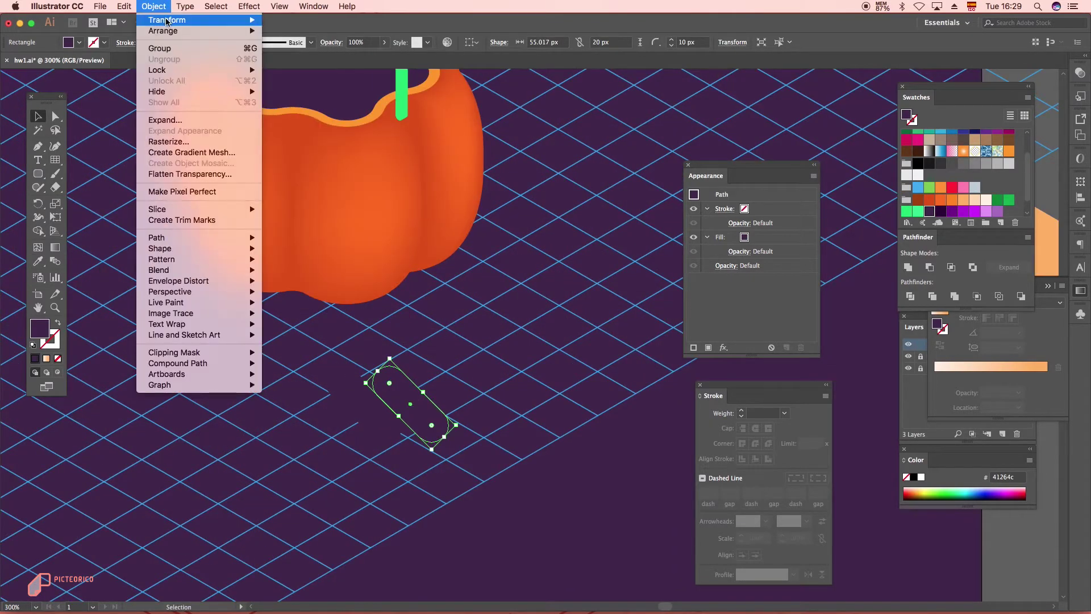
click(299, 60)
click(556, 328)
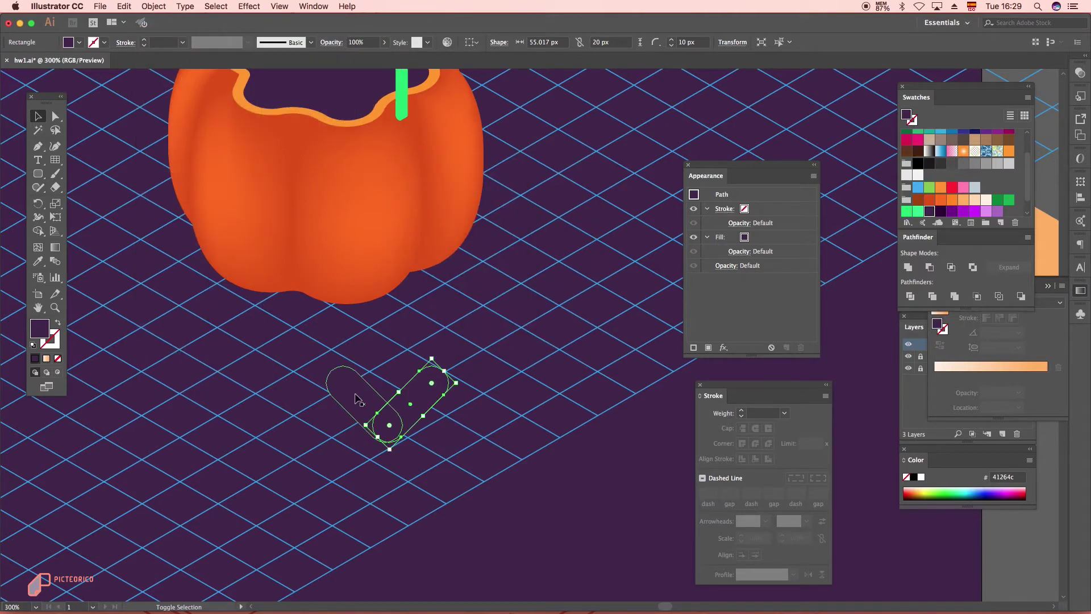
Step: Centre-align the two diagonal bars and unite them into a single X shape
shift+click(355, 398)
click(507, 42)
click(913, 265)
Step: Place the X on the front of the pumpkin basket as an eye and scale it to about 31 px wide
drag(387, 404, 353, 178)
drag(414, 203, 444, 323)
scroll(504, 327, down, 2)
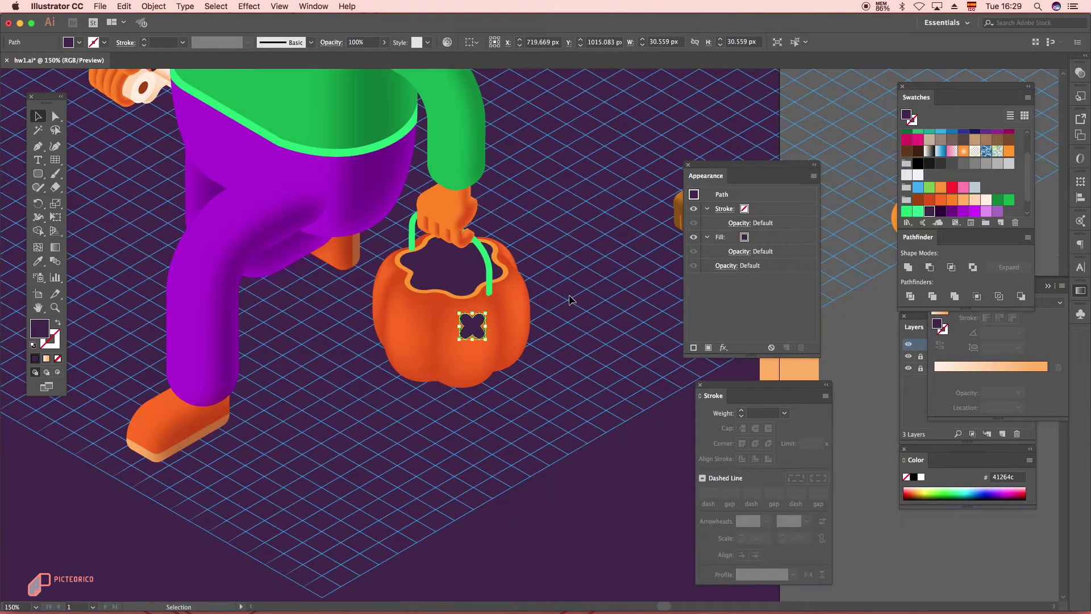
click(571, 295)
Step: Draw a closed, dark purple frowning mouth below the X eye with the Pen tool
scroll(549, 328, up, 3)
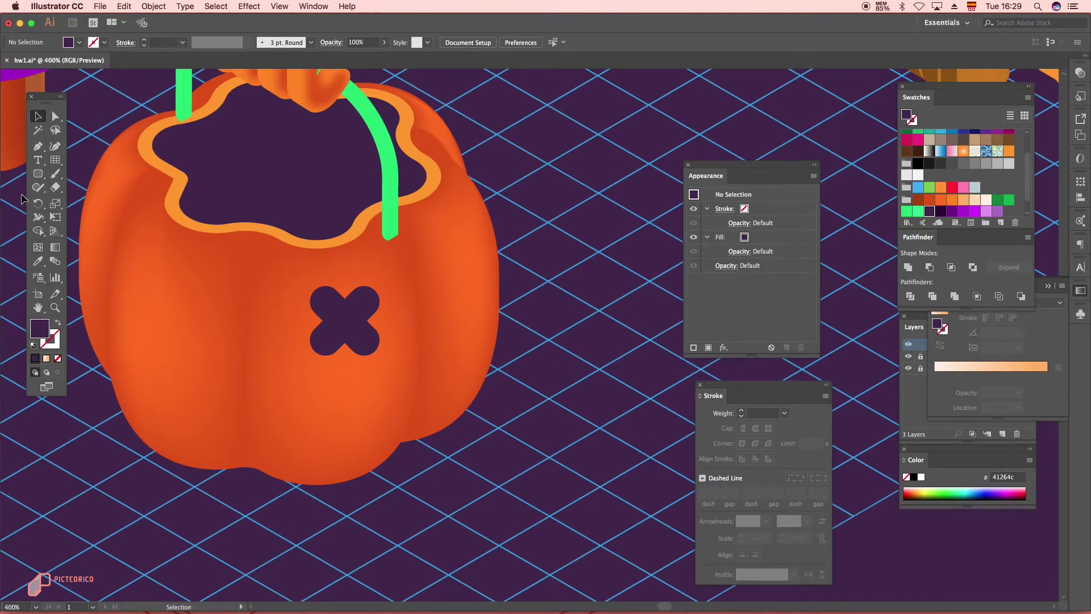
click(323, 387)
drag(410, 396, 439, 443)
click(410, 397)
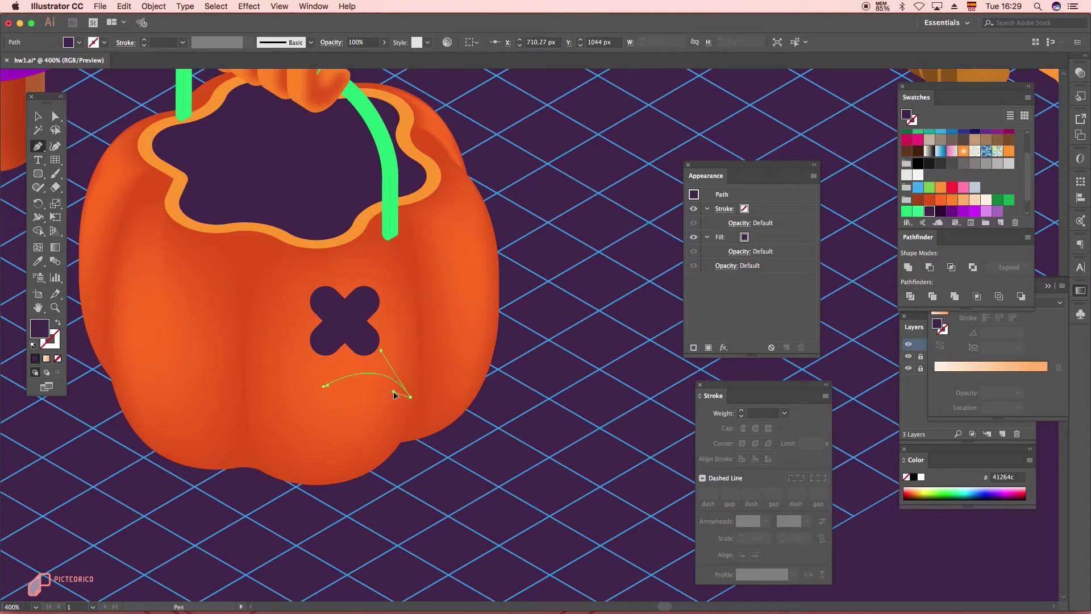
click(324, 387)
Step: Draw a small dark purple triangular nose with a notched base beside the X eye on the basket
key(super+equal)
key(super+equal)
click(405, 356)
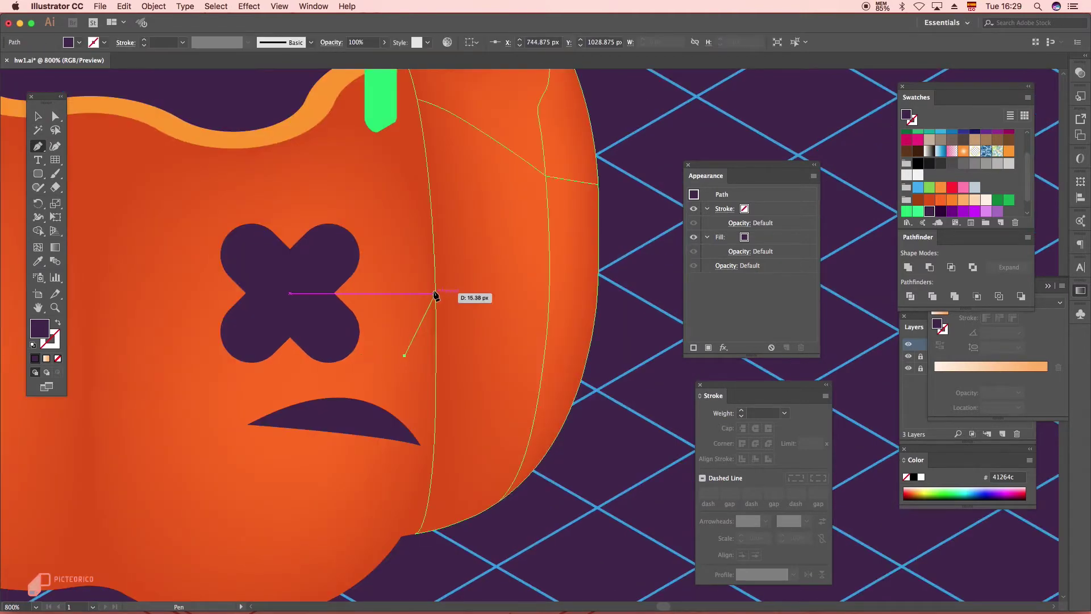
drag(433, 293, 441, 292)
drag(462, 360, 441, 357)
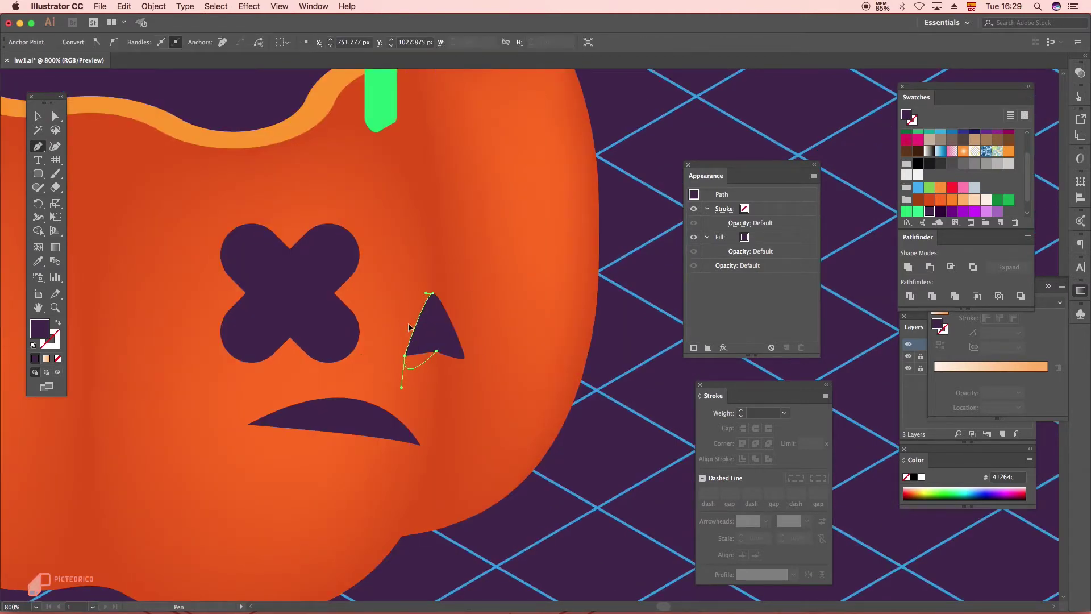
scroll(409, 369, down, 6)
click(540, 324)
Step: Tilt the basket's X eye slightly and reposition the frowning mouth and the nose around it
scroll(429, 348, up, 4)
click(303, 392)
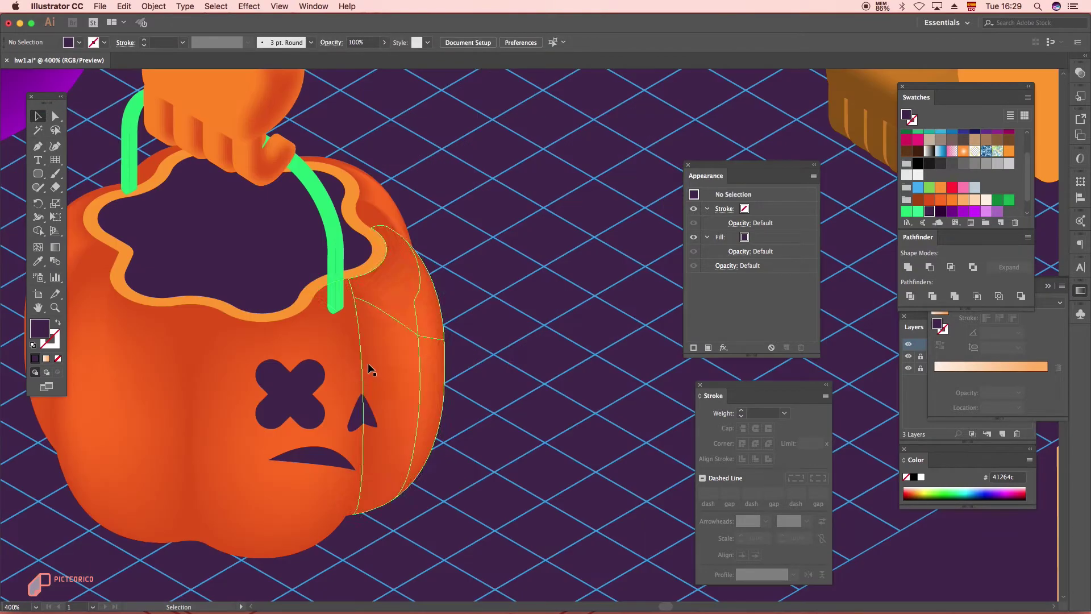
drag(328, 353, 336, 331)
click(493, 333)
drag(329, 463, 322, 475)
drag(364, 411, 359, 419)
Step: Duplicate the X eye to the far side of the nose and adjust the copy's size and position
drag(297, 395, 401, 356)
drag(426, 316, 420, 323)
drag(408, 364, 431, 361)
key(shift+super+a)
key(super+minus)
key(super+minus)
key(super+minus)
key(super+minus)
key(super+minus)
key(super+minus)
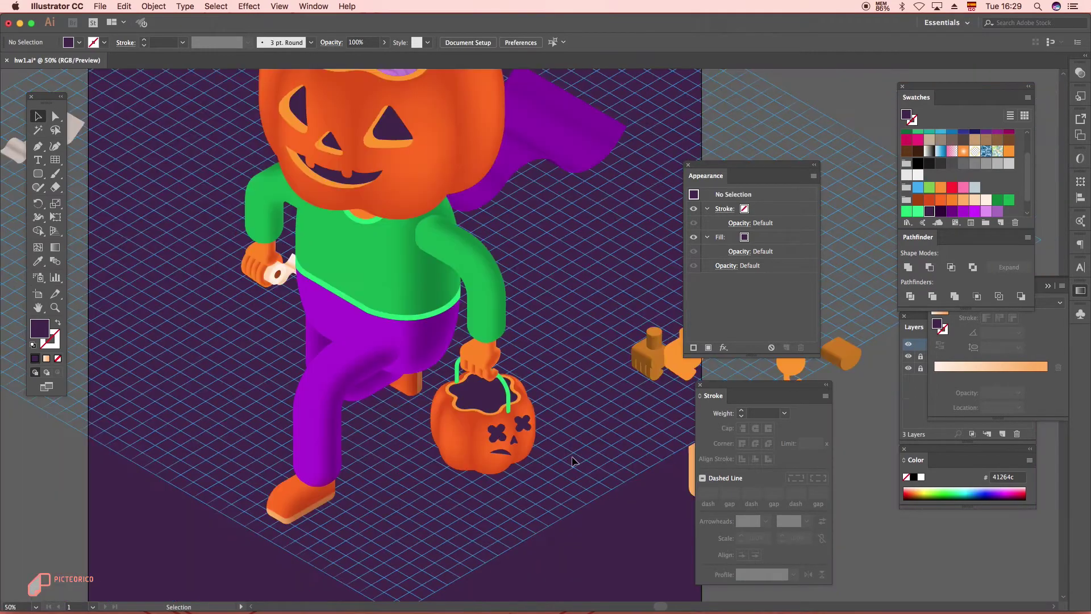
scroll(548, 434, up, 2)
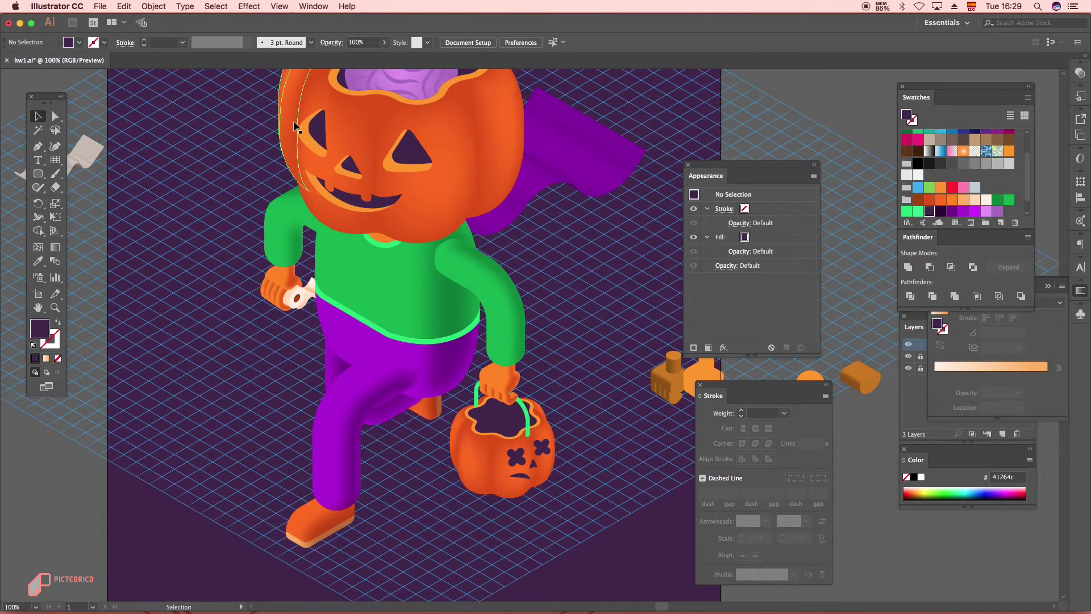
Step: Layer an offset copy over both X eyes, divide the overlapping shapes and group the pieces
scroll(435, 443, up, 5)
click(372, 409)
drag(372, 409, 541, 396)
key(super+z)
shift+click(541, 397)
shift+click(406, 423)
shift+click(392, 456)
scroll(544, 342, down, 6)
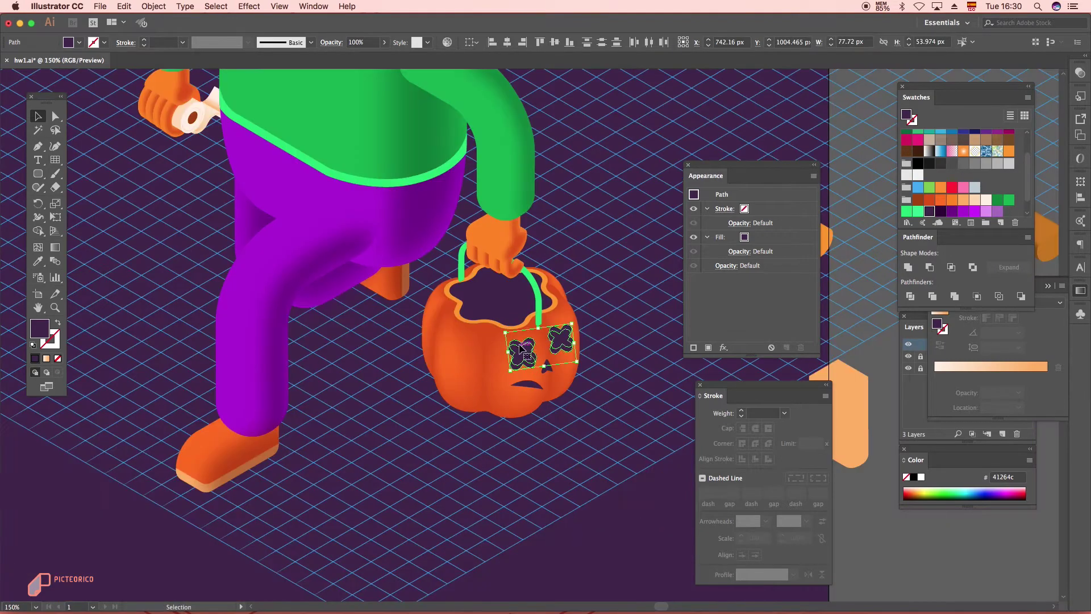
drag(544, 343, 666, 331)
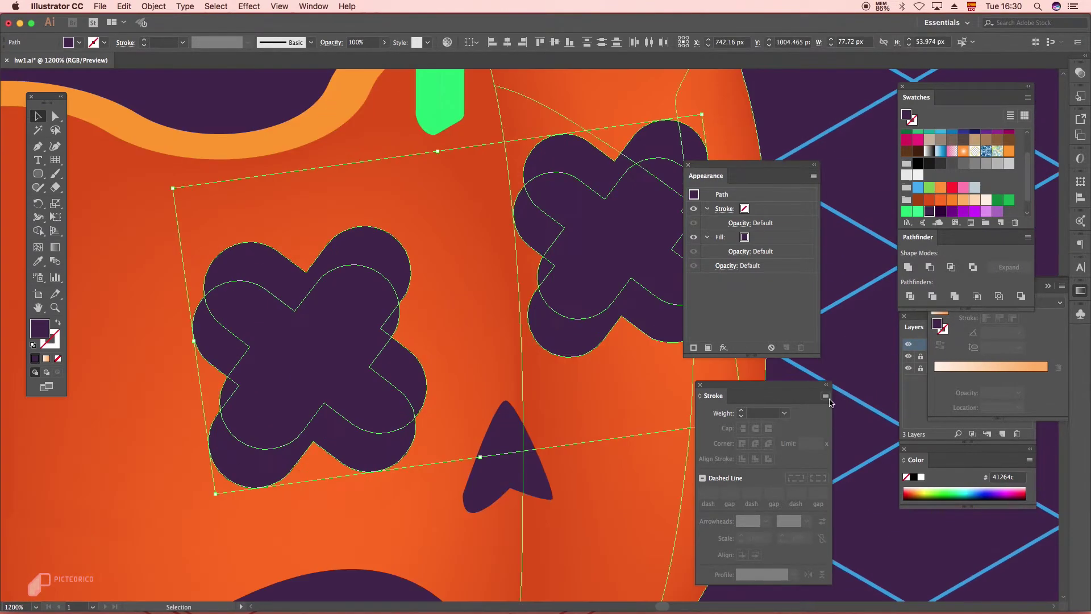
key(super+g)
Step: Inside the eye group, delete the surplus pieces of the far X eye and fill its lower edge with orange ff9912
double_click(614, 175)
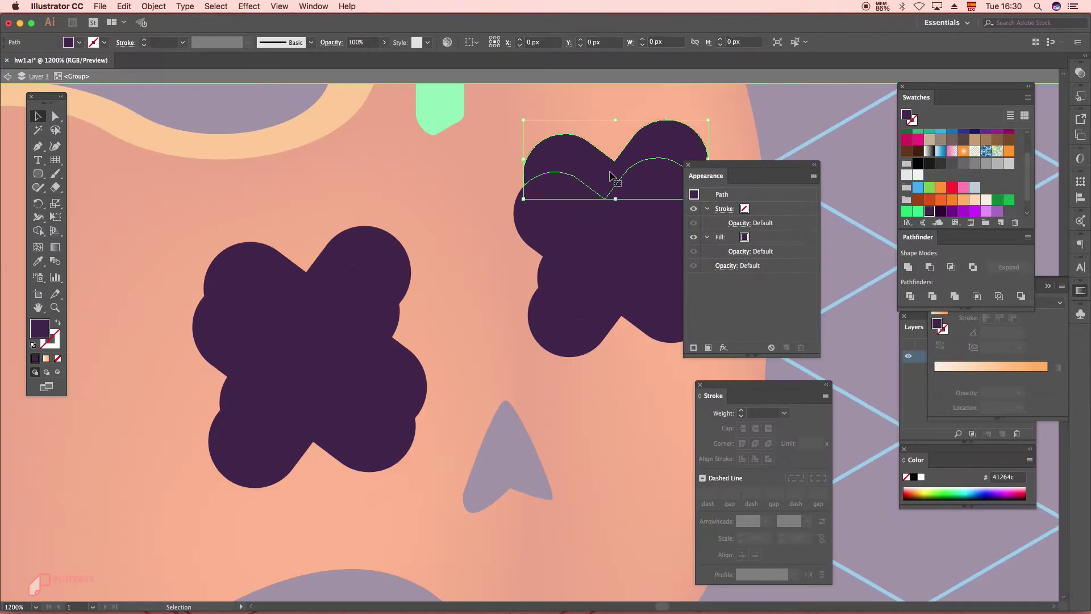
scroll(583, 275, right, 4)
click(603, 243)
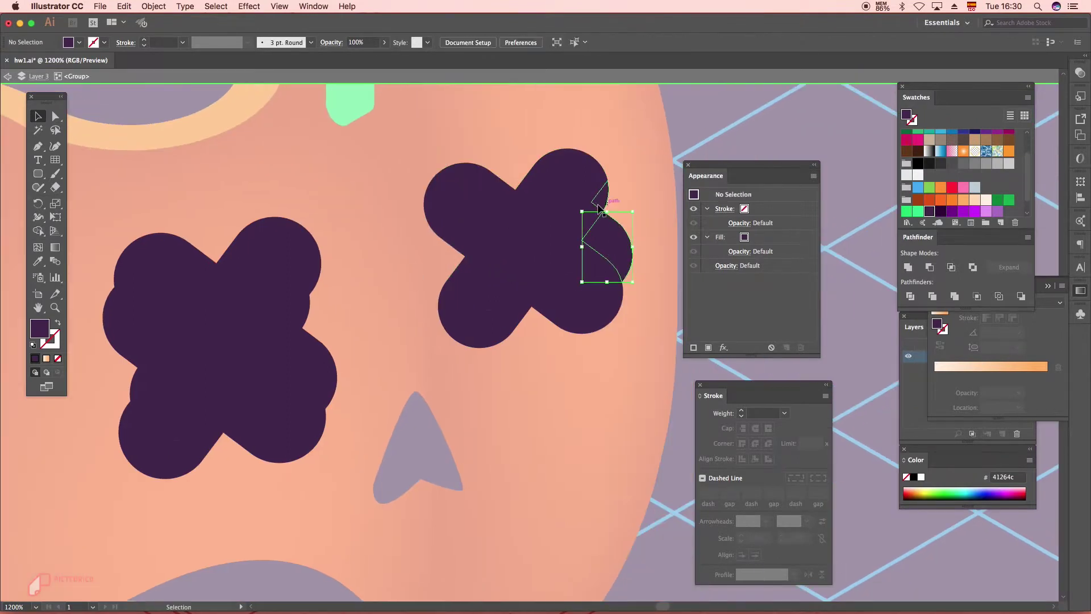
key(Delete)
click(534, 296)
key(i)
click(204, 124)
key(v)
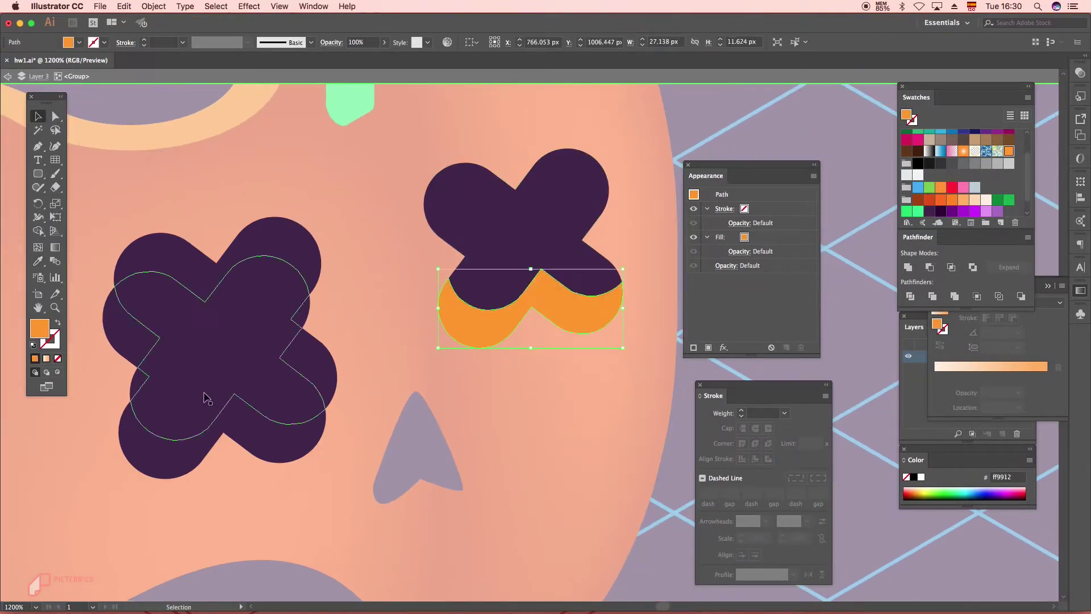
Step: Delete the surplus pieces of the near X eye, fill its lower edge with the same orange and exit the group
click(248, 255)
key(Delete)
click(315, 361)
key(Delete)
click(162, 462)
key(i)
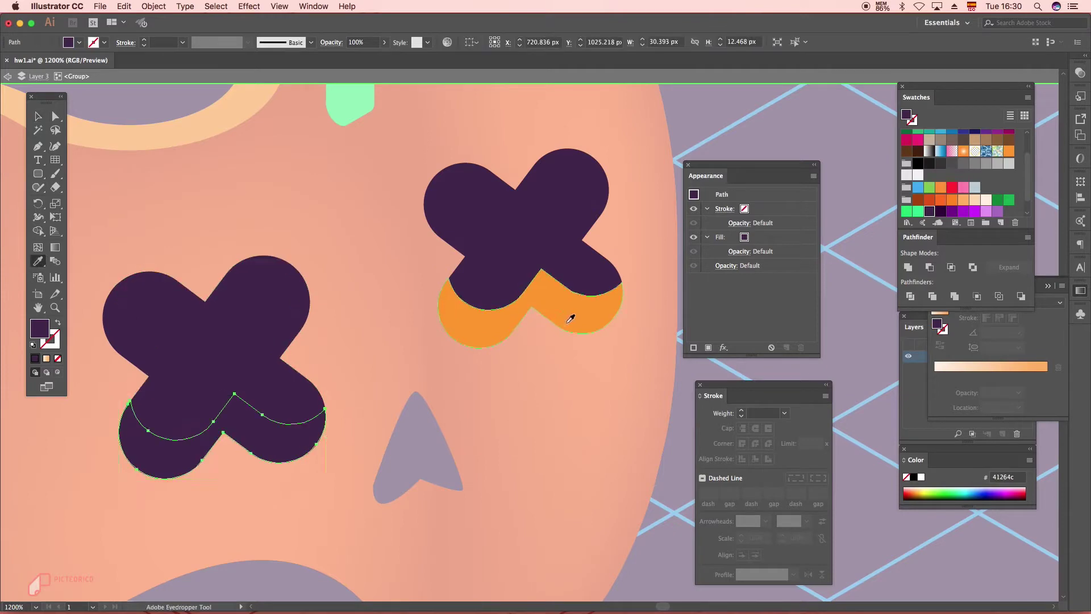
click(572, 315)
click(40, 116)
double_click(370, 210)
scroll(458, 230, down, 6)
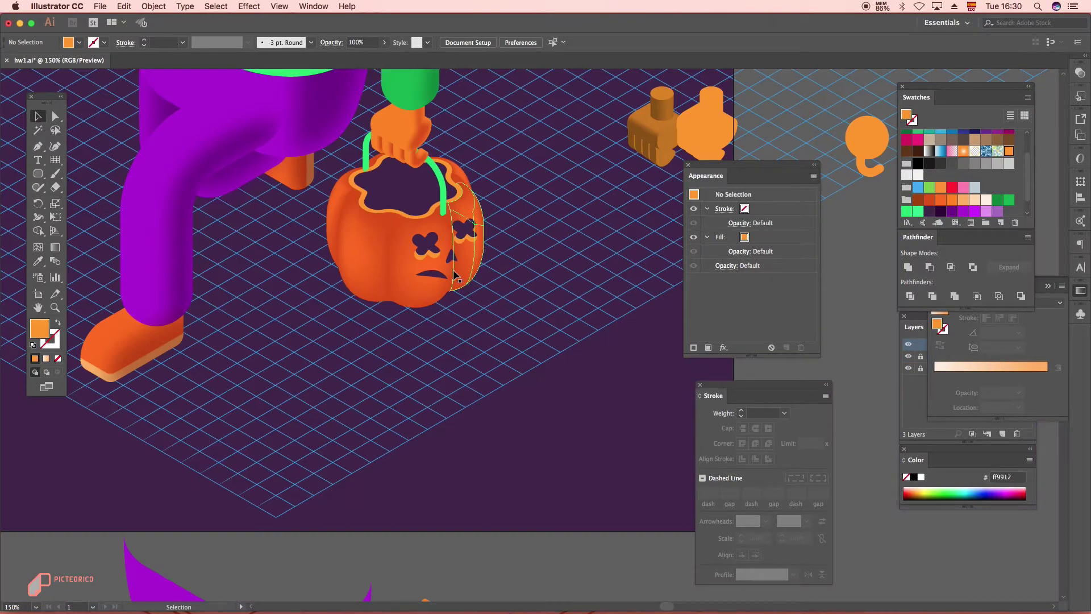
Step: Offset a copy of the basket's frowning mouth upward, divide the overlapping shapes and delete the surplus upper piece
scroll(542, 263, down, 2)
scroll(530, 270, up, 4)
scroll(414, 255, up, 5)
drag(577, 265, 326, 288)
drag(400, 301, 400, 266)
shift+click(458, 318)
click(910, 296)
double_click(440, 254)
click(440, 253)
key(Delete)
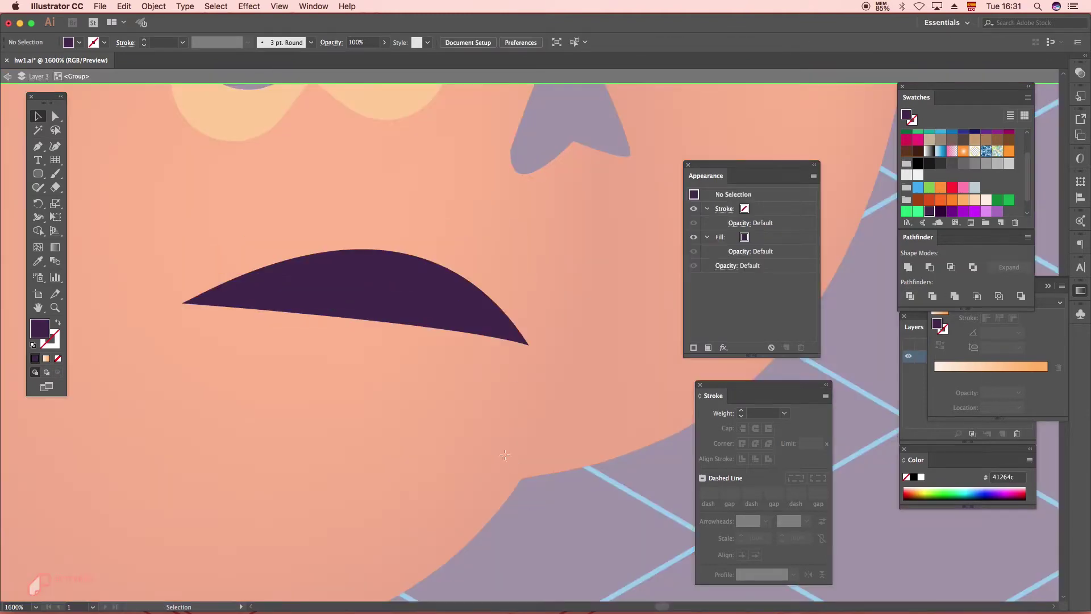
Step: Fill the lower piece of the frowning mouth with orange ff9912 and exit the group
click(264, 290)
key(i)
click(166, 139)
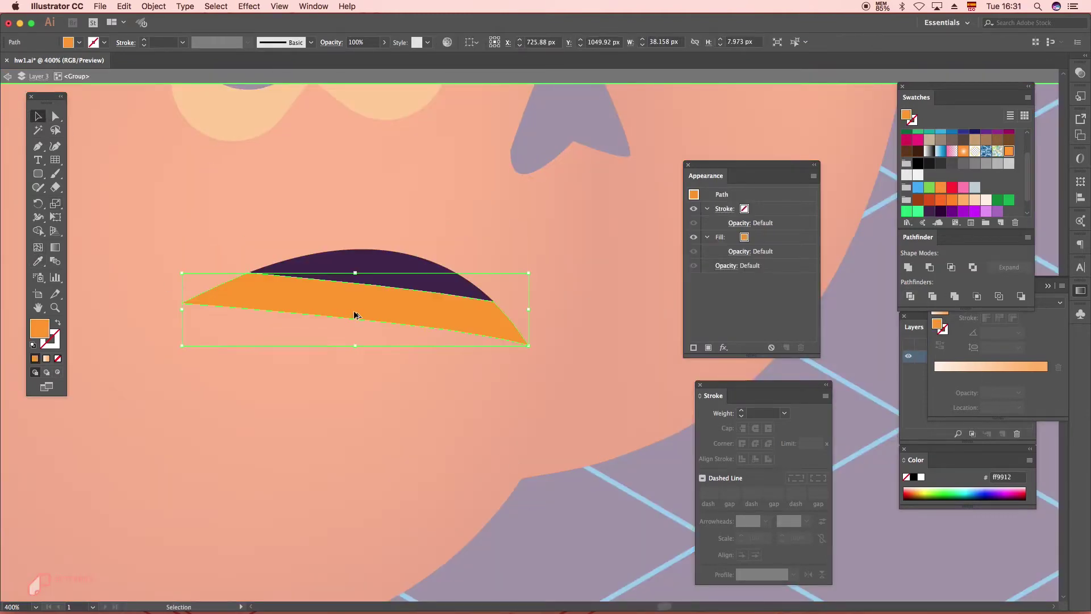
scroll(355, 312, down, 4)
double_click(526, 448)
scroll(524, 443, down, 2)
Step: Offset a copy of the basket's nose diagonally upward, divide the overlapping shapes and group the pieces
scroll(488, 345, up, 6)
drag(499, 364, 480, 318)
mouse_move(488, 338)
mouse_down()
mouse_move(499, 338)
mouse_move(515, 393)
mouse_move(484, 359)
mouse_up()
shift+click(536, 429)
key(super+g)
Step: Remove the surplus nose piece, fill the outer edge with orange ff9912 and exit the group
double_click(475, 358)
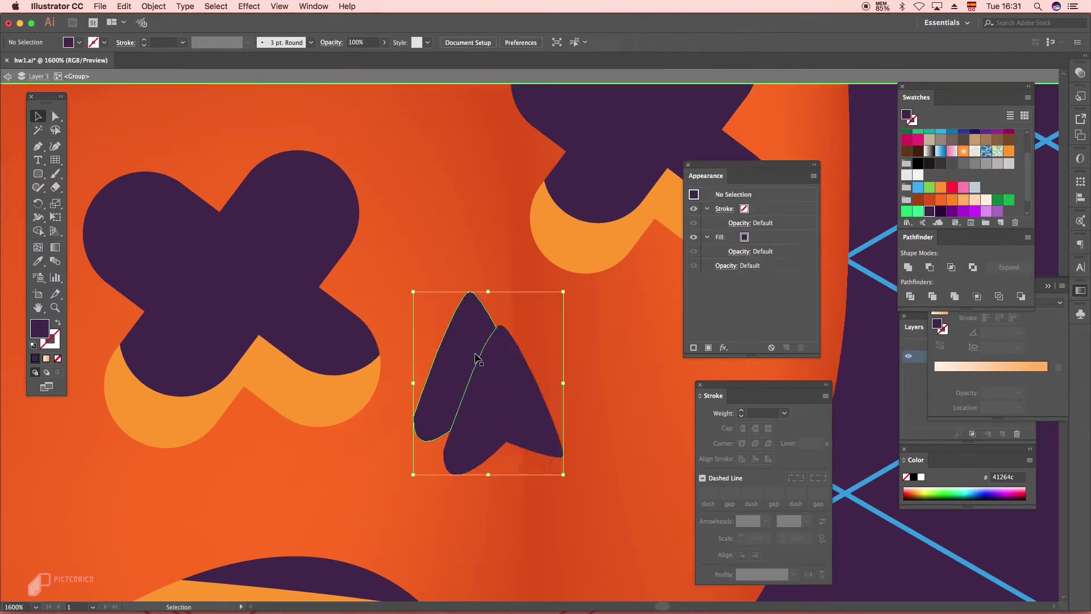
click(470, 445)
key(i)
click(266, 360)
key(v)
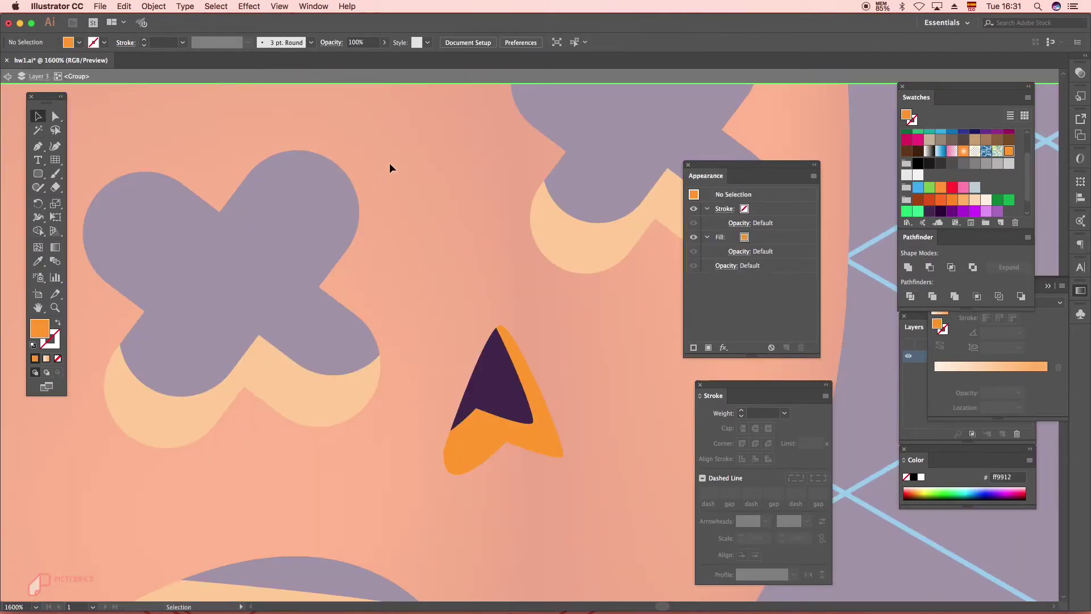
key(Escape)
scroll(390, 168, down, 10)
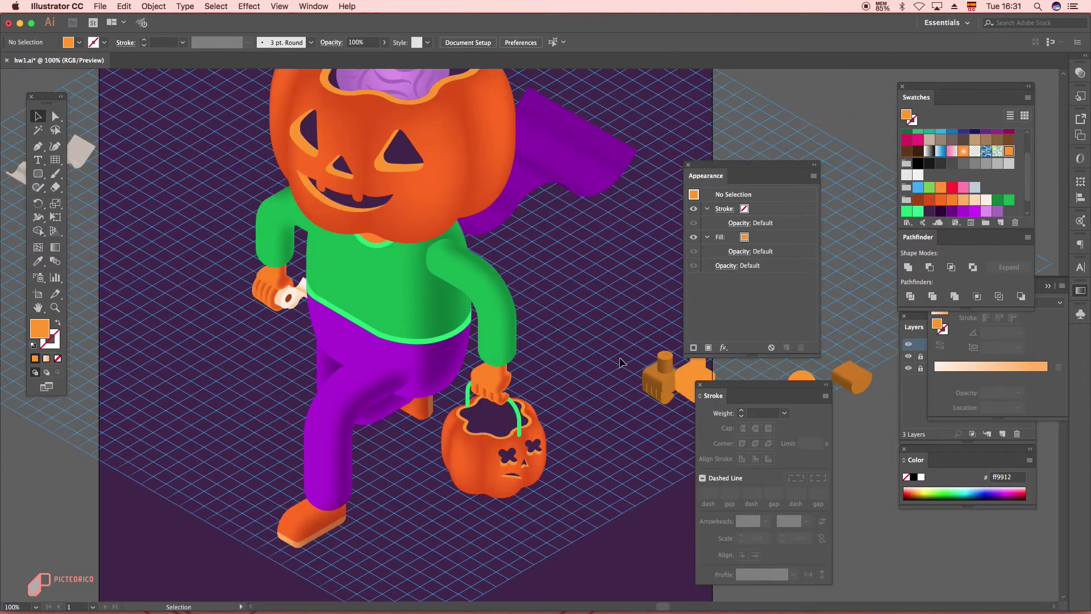
scroll(472, 313, down, 3)
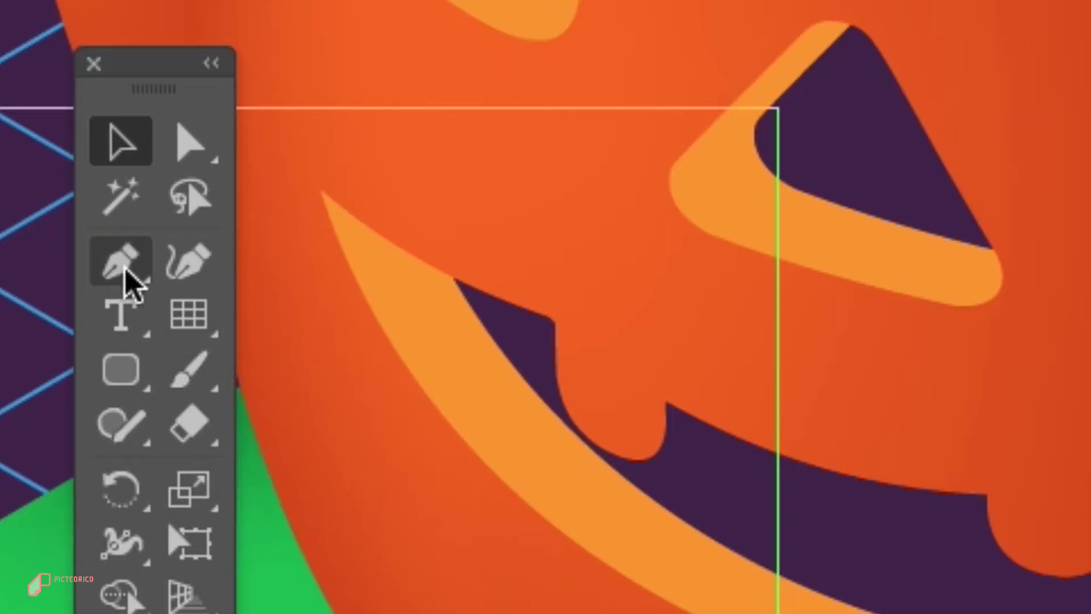
Step: Draw a curved cape strap from the shoulder across the chest and give it a purple 8500a6 stroke with no fill
click(123, 269)
key(super+shift+a)
click(584, 299)
drag(548, 272, 522, 276)
drag(393, 380, 364, 406)
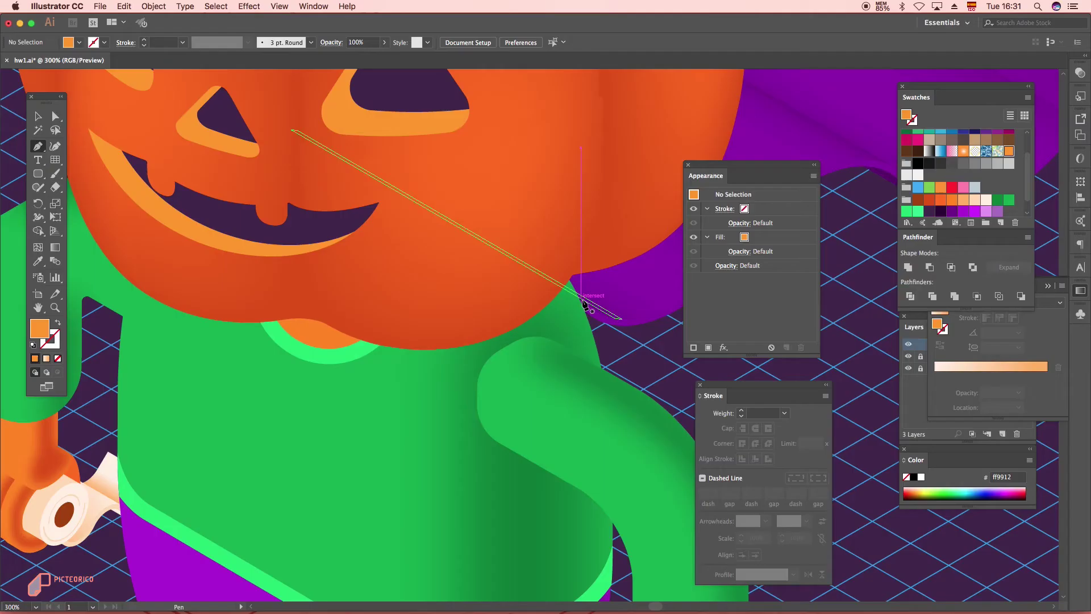
click(311, 411)
key(i)
click(625, 295)
key(shift+x)
key(v)
scroll(458, 322, down, 4)
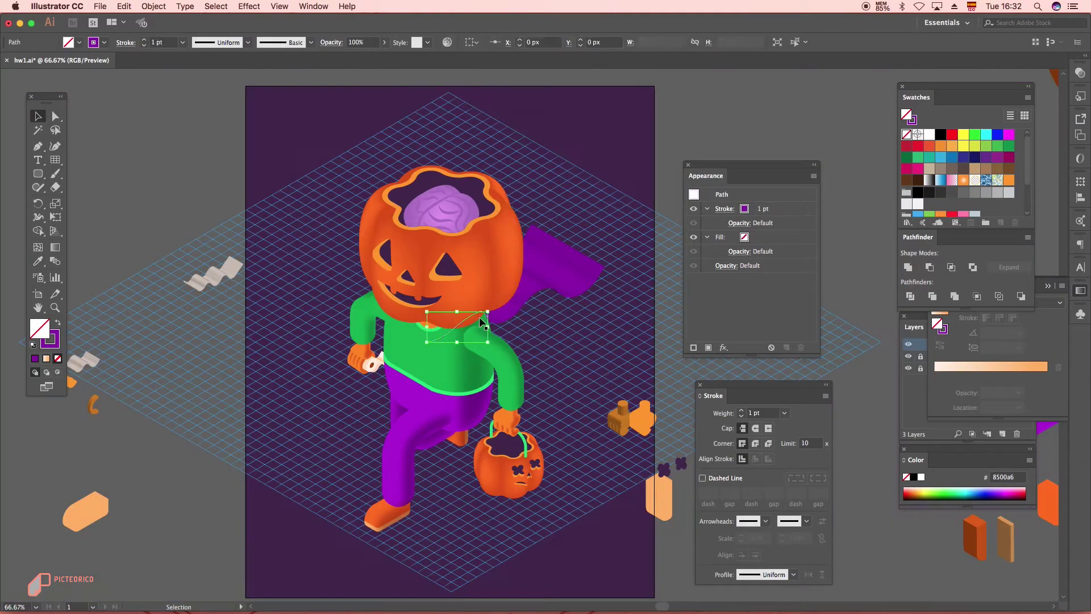
Step: Set the stroke weight of the purple cape strap to 5 pt
scroll(492, 318, up, 4)
key(super+shift+a)
click(441, 299)
click(483, 356)
scroll(483, 355, down, 4)
scroll(483, 344, up, 3)
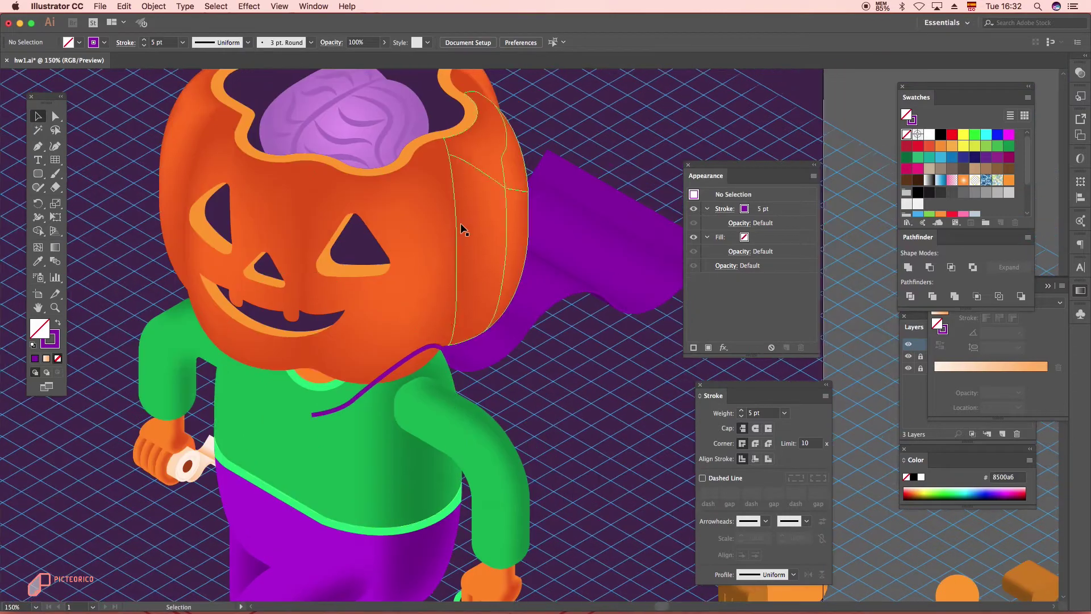
scroll(459, 225, down, 2)
scroll(398, 307, up, 2)
Step: Expand the purple strap's stroke into an outlined shape and adjust the anchor points at its chest end
click(375, 366)
click(154, 7)
click(161, 117)
click(424, 362)
scroll(396, 365, up, 2)
key(a)
drag(277, 387, 294, 376)
drag(295, 386, 289, 463)
scroll(337, 282, down, 2)
Step: Draw a closed, purple-filled strap with the Pen tool, tapering from the shoulder to a point on the chest
key(p)
scroll(309, 348, up, 2)
click(295, 328)
drag(529, 191, 563, 195)
drag(363, 323, 302, 338)
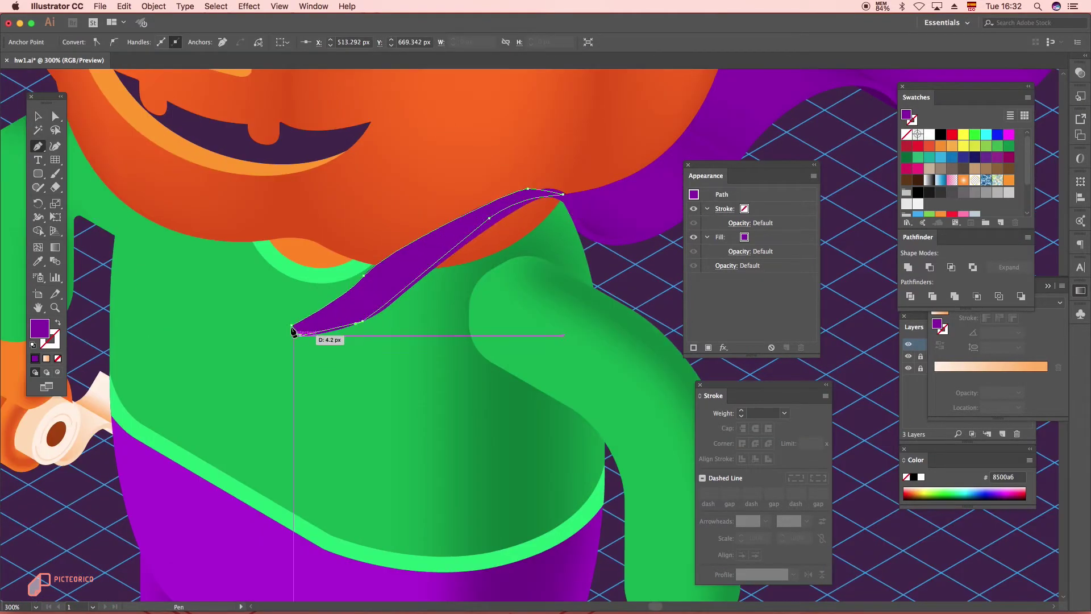
click(295, 331)
scroll(419, 285, down, 2)
Step: Match the new strap's fill to the purple artwork with the Eyedropper and adjust its stacking order
key(i)
click(335, 415)
key(v)
click(483, 243)
scroll(493, 241, down, 2)
right_click(575, 262)
click(604, 344)
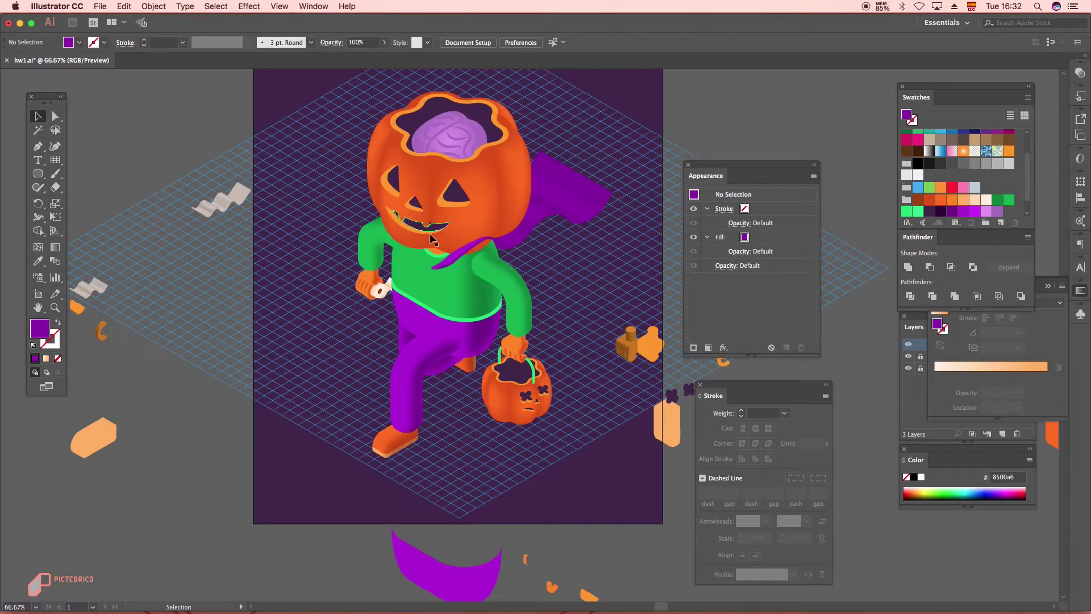
Step: Draw a closed scarf strap with the Pen tool, running from below the pumpkin's chin down to the knot point on the chest
scroll(434, 236, up, 3)
scroll(386, 227, up, 1)
key(p)
click(376, 402)
drag(349, 293, 367, 291)
click(399, 297)
mouse_move(392, 402)
mouse_down()
mouse_move(381, 405)
mouse_move(429, 440)
mouse_up()
click(376, 402)
Step: Fill the new strap with the artwork's purple using the Eyedropper and draw the scarf's knot and two pointed tails with the Pen tool
key(i)
click(343, 439)
click(344, 439)
click(378, 446)
click(379, 452)
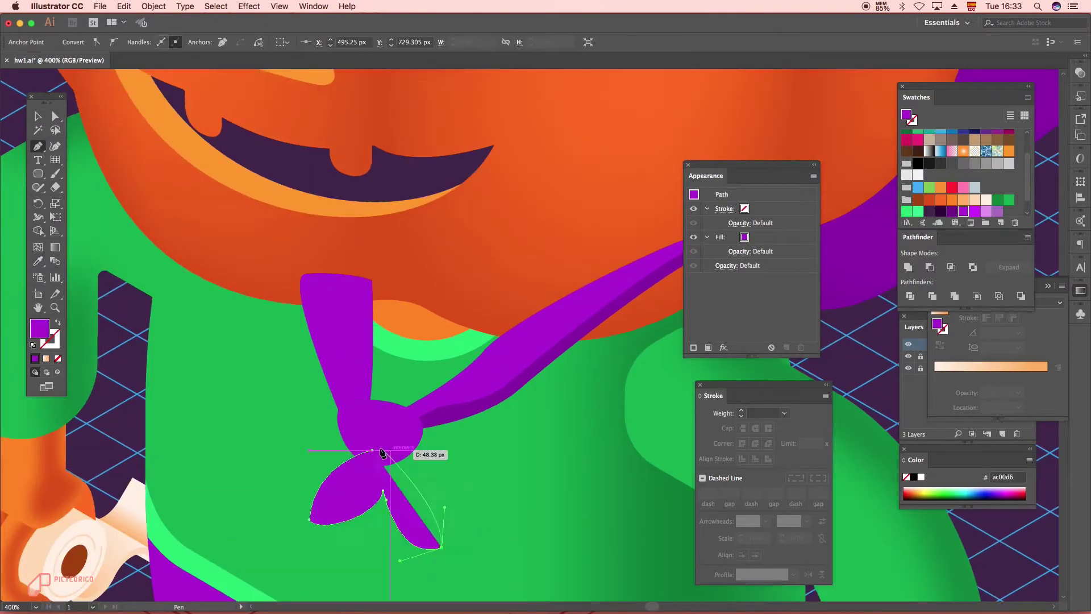
Step: Draw a closed curved fold on the scarf with the Pen tool and color it by sampling the purple artwork
scroll(361, 444, up, 2)
click(365, 458)
drag(421, 394, 434, 381)
drag(365, 457, 342, 482)
scroll(437, 397, down, 2)
key(i)
click(479, 391)
Step: Draw further slender fold shapes over the scarf's strap, knot and tails with the Pen tool
click(385, 376)
drag(360, 254, 394, 295)
click(400, 376)
scroll(385, 475, up, 1)
click(442, 419)
click(500, 536)
click(442, 419)
click(432, 425)
click(375, 482)
click(427, 446)
click(432, 425)
Step: Rearrange the stacking order of the scarf's knot and fold shapes so they layer correctly over the chest
scroll(467, 310, down, 2)
click(448, 344)
right_click(448, 327)
click(590, 500)
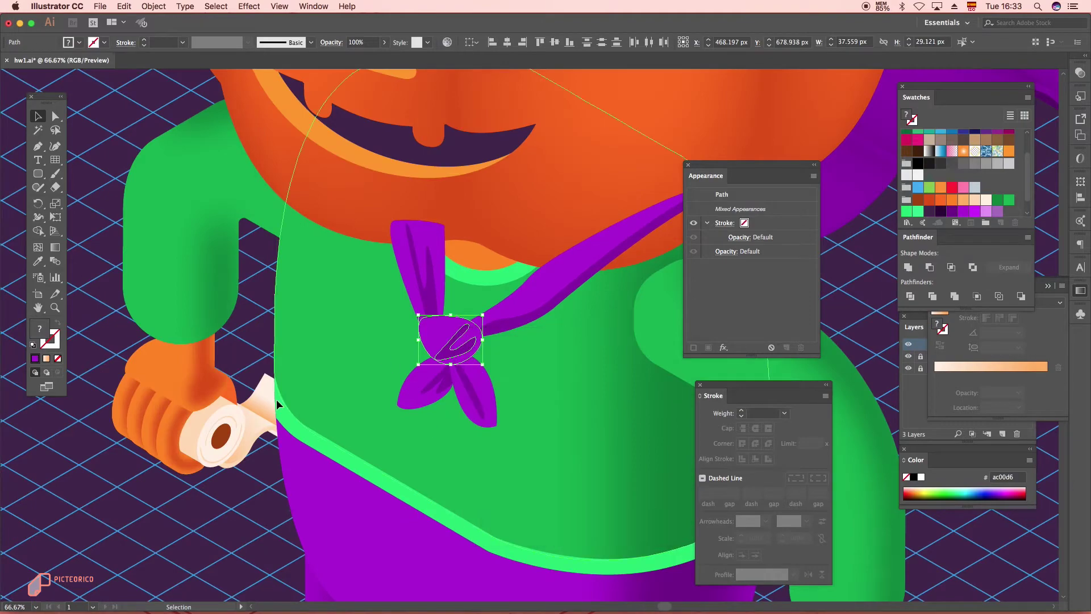
scroll(382, 353, down, 4)
right_click(474, 131)
click(620, 246)
click(636, 144)
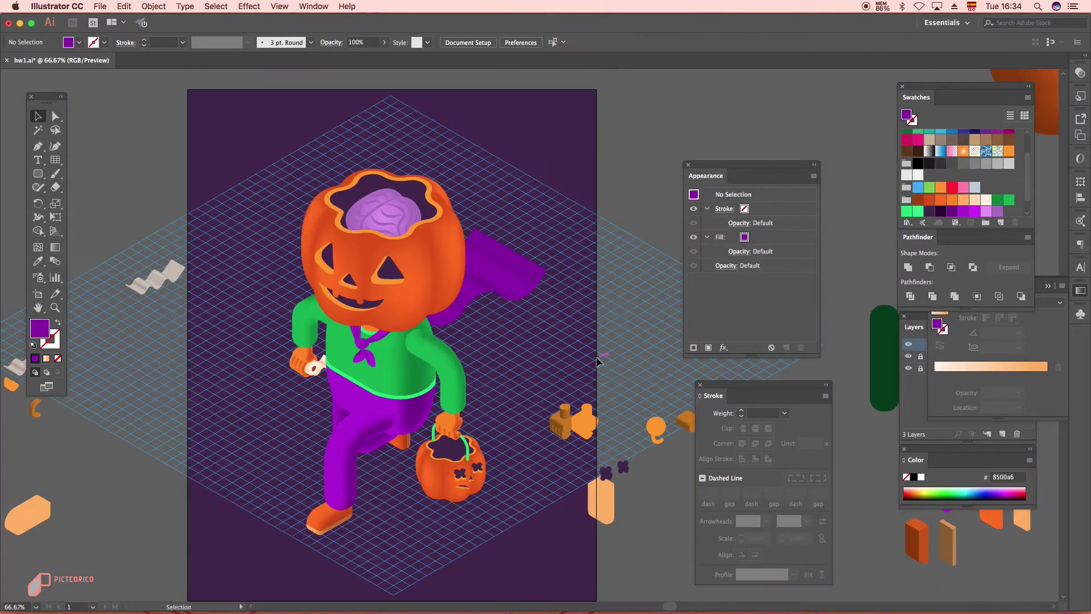
Step: Build a cluster of overlapping purple ellipses over the basket's opening, sizing the large central one to about 55 × 49 px
scroll(464, 463, up, 5)
drag(38, 174, 85, 200)
drag(366, 375, 407, 361)
click(37, 116)
drag(348, 395, 364, 434)
drag(404, 399, 462, 354)
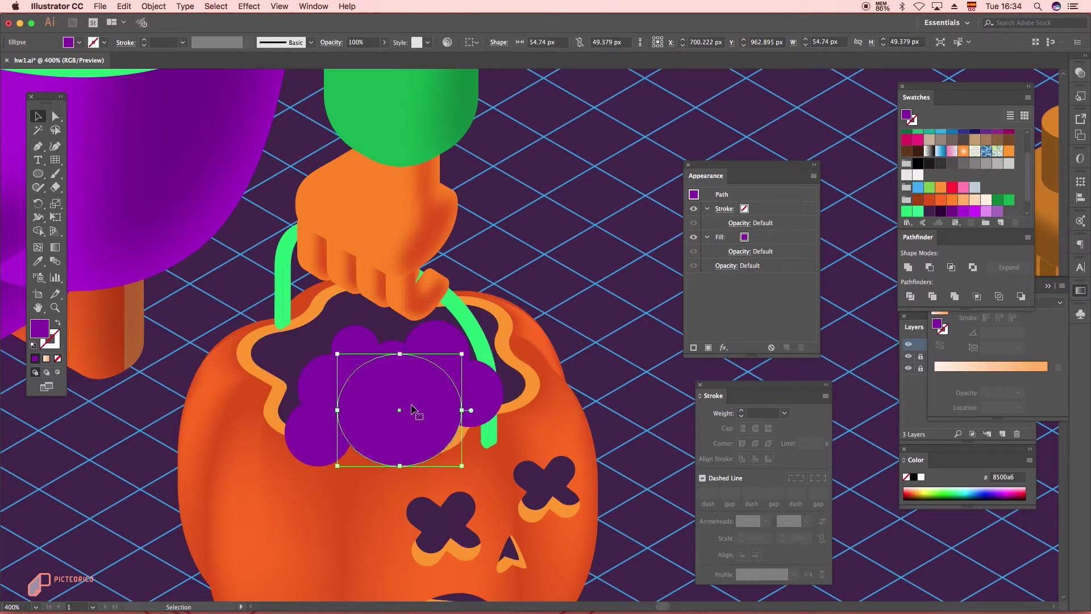
Step: Group all the purple ellipses over the basket and unite them into a single shape
shift+click(467, 387)
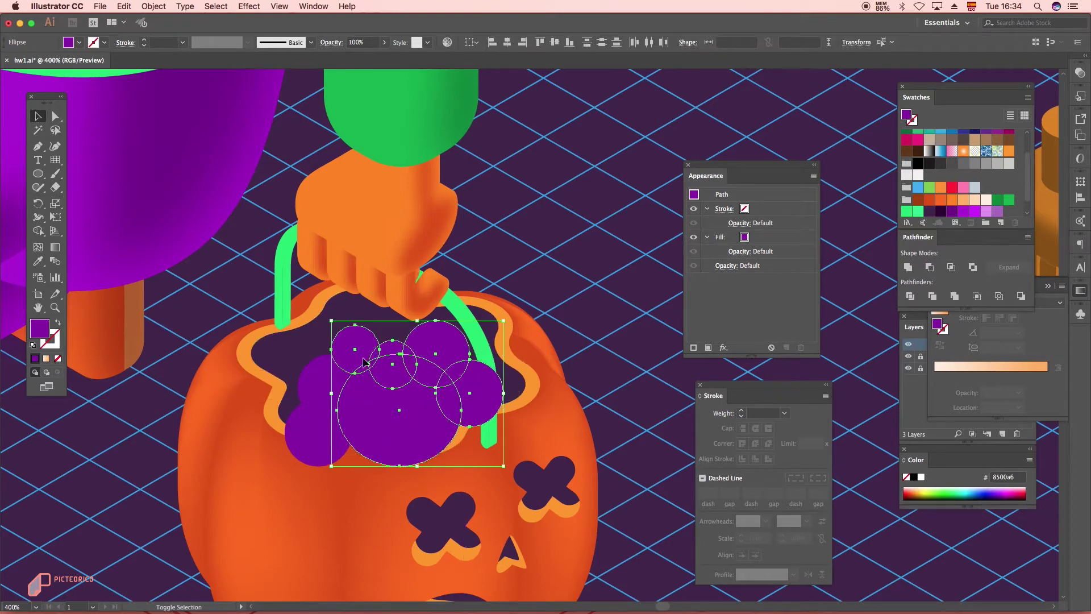
right_click(410, 416)
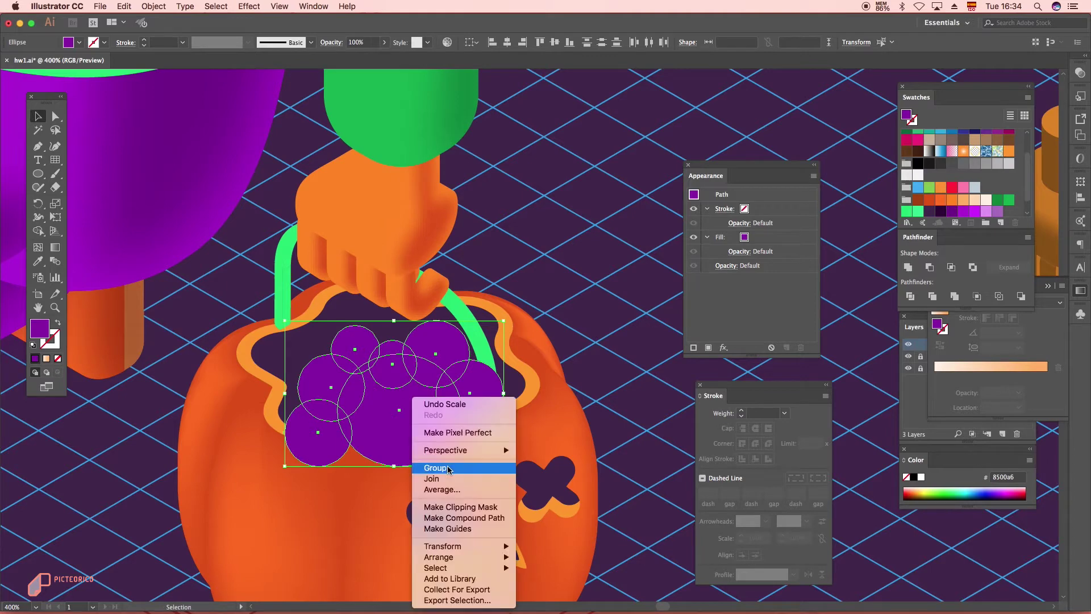
click(448, 470)
click(908, 267)
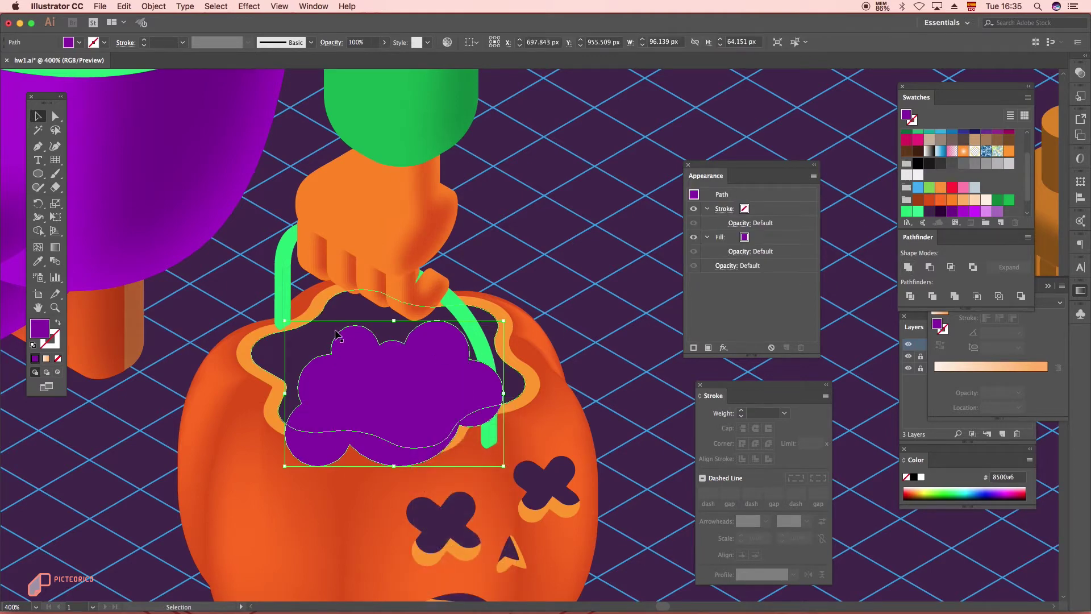
Step: Ungroup the pumpkin basket, duplicate its dark opening shape in place and bring the copy to the front
click(355, 317)
right_click(388, 313)
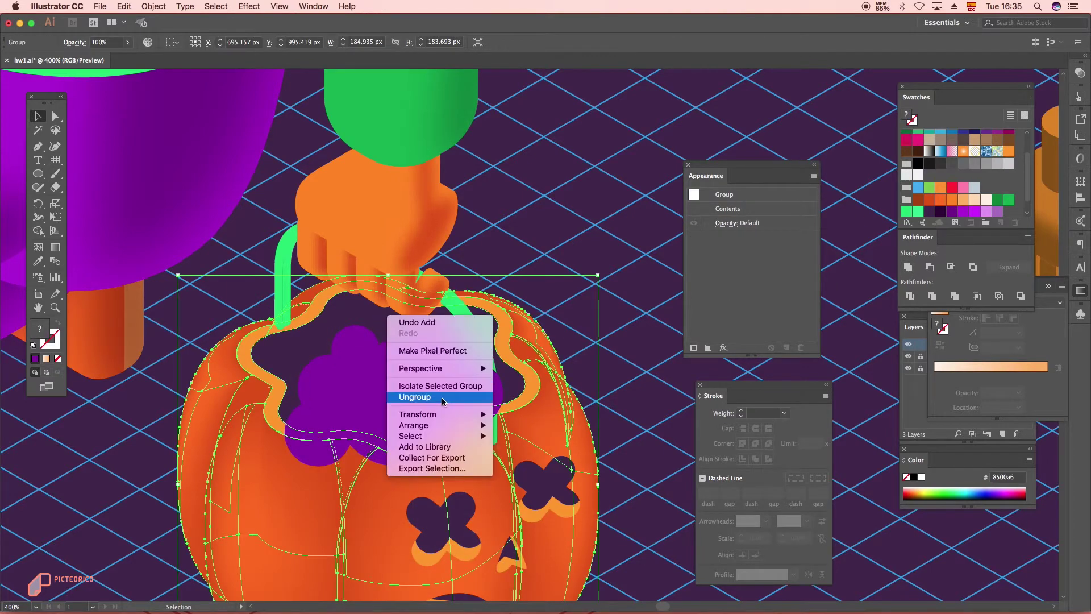
click(400, 397)
click(372, 309)
click(373, 310)
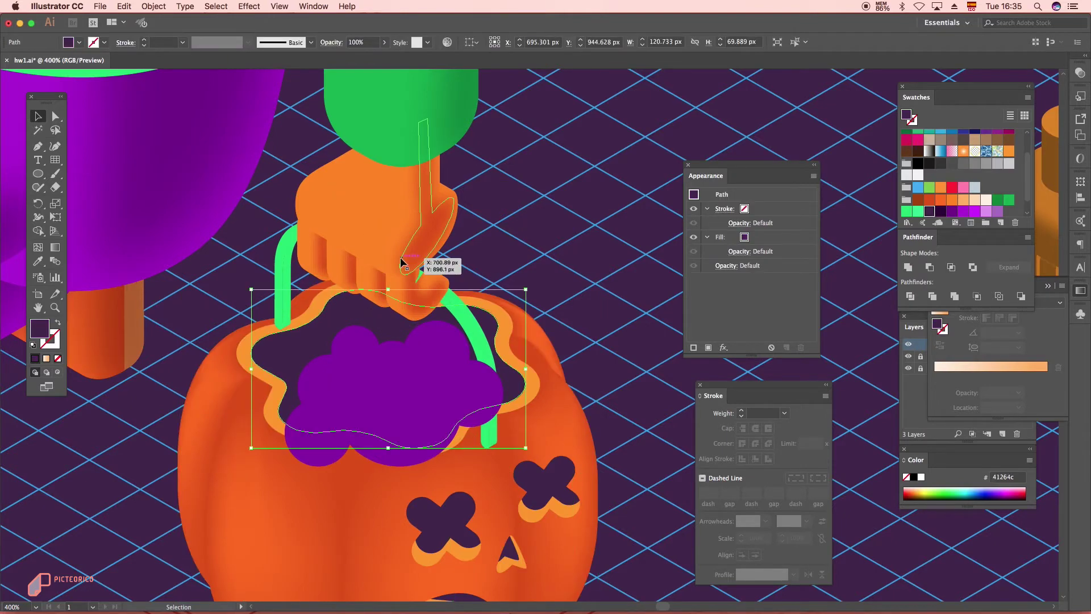
key(a)
key(v)
right_click(545, 239)
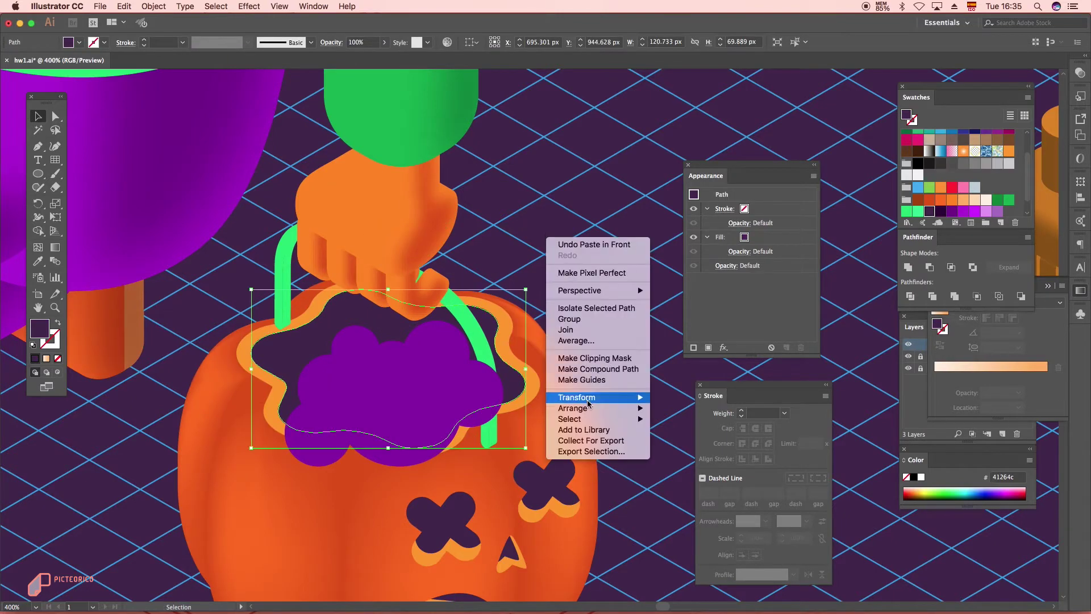
mouse_move(573, 407)
key(shift+super+bracketright)
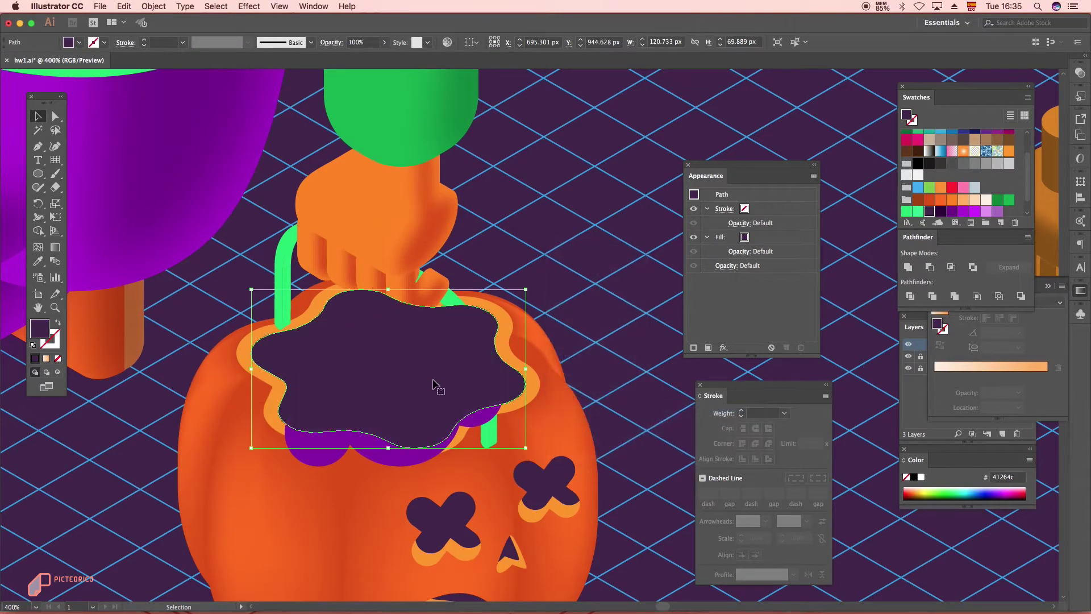
Step: Make a clipping mask from the copied opening shape to contain the purple cluster inside the basket
shift+click(330, 444)
key(a)
key(v)
key(super+7)
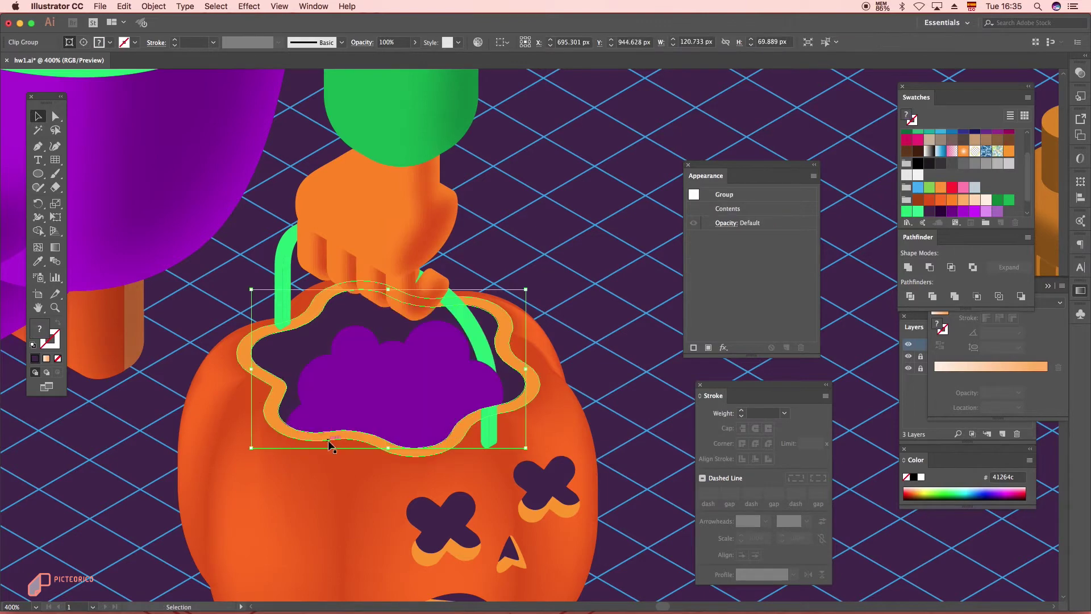
Step: Divide the clipped purple cluster into real shapes and delete the leftover unfilled piece inside its group
click(910, 296)
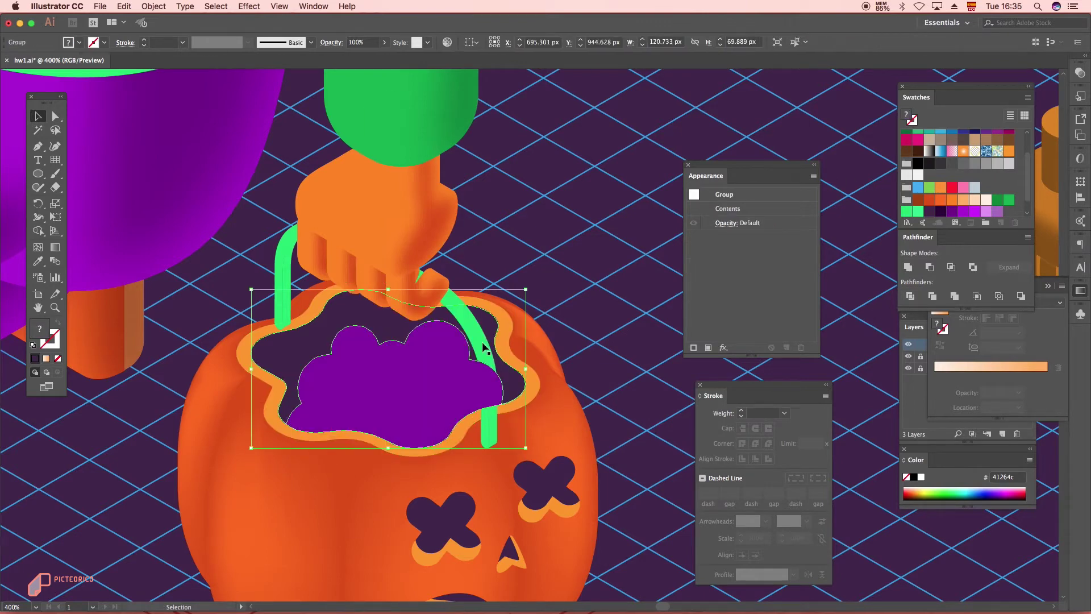
double_click(486, 311)
key(Delete)
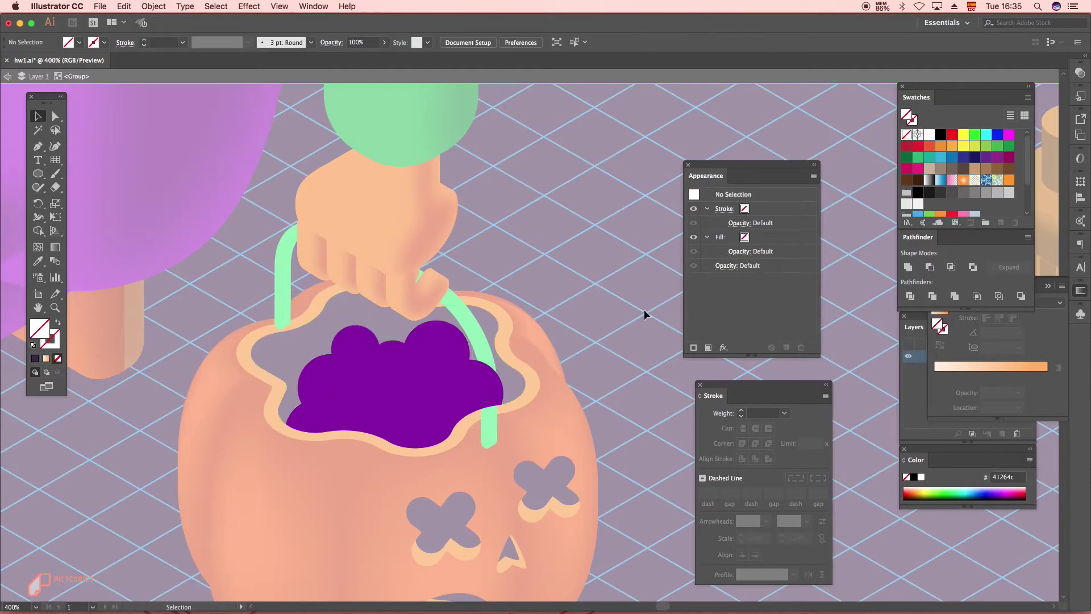
double_click(602, 311)
Step: Send the pumpkin basket's body pieces and the purple filling to the back, behind the green handle
scroll(496, 325, down, 2)
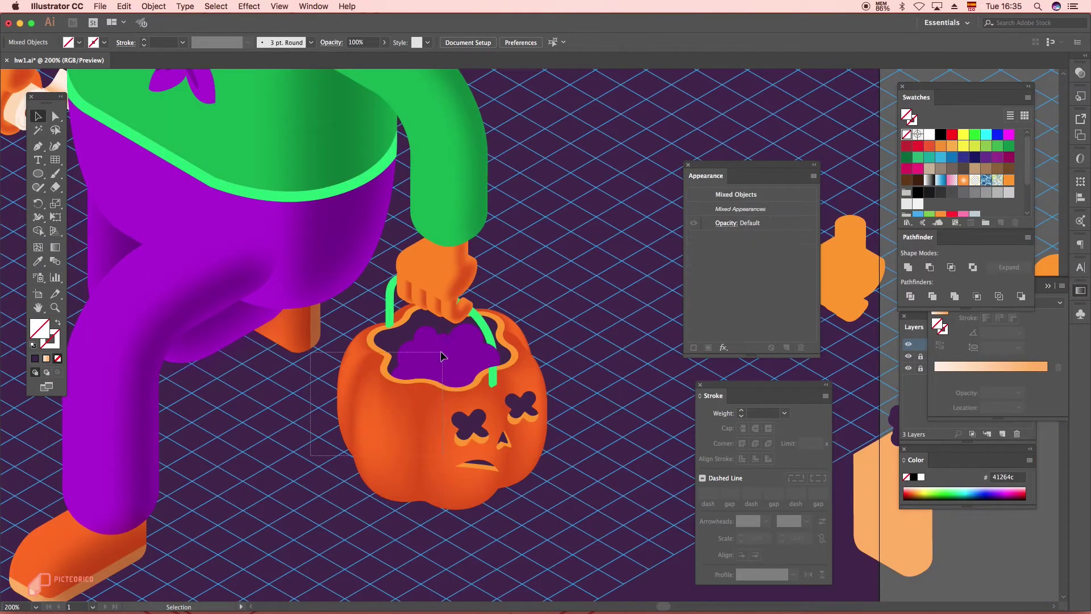
drag(442, 356, 442, 357)
right_click(578, 256)
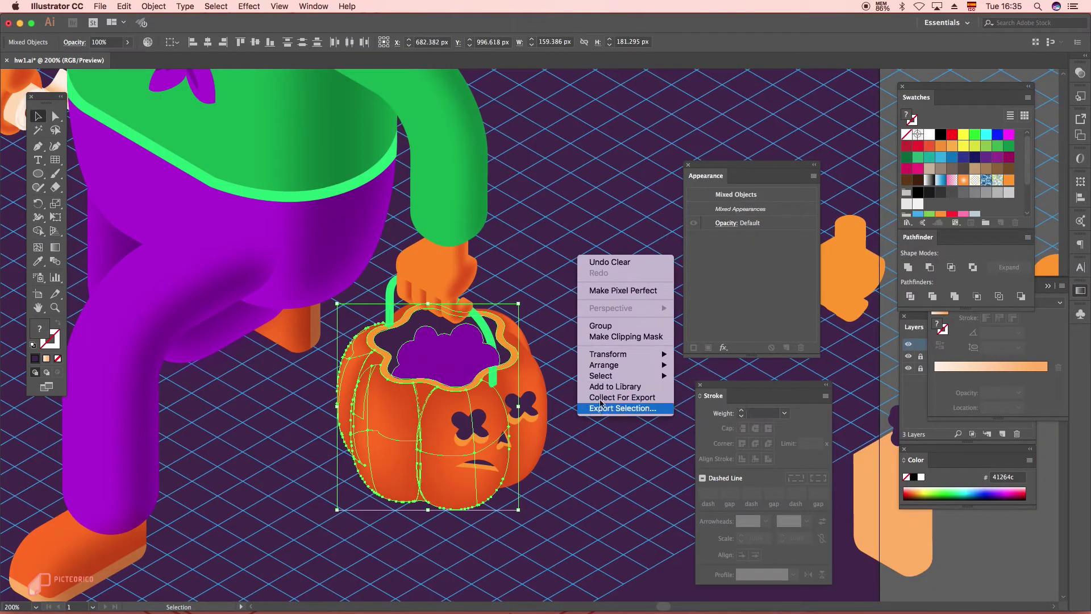
mouse_move(669, 368)
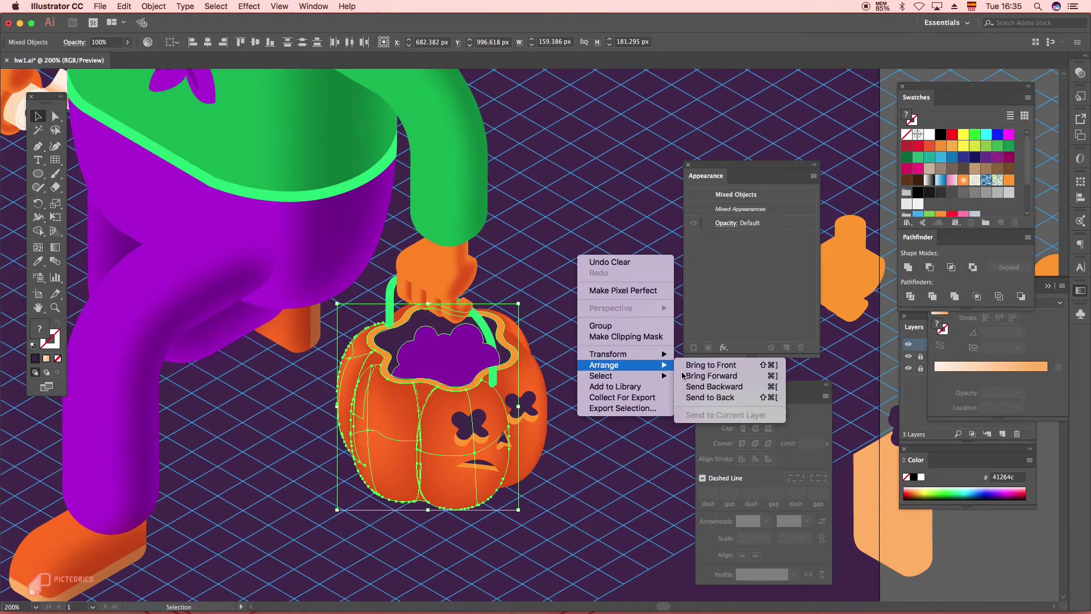
click(710, 397)
click(603, 316)
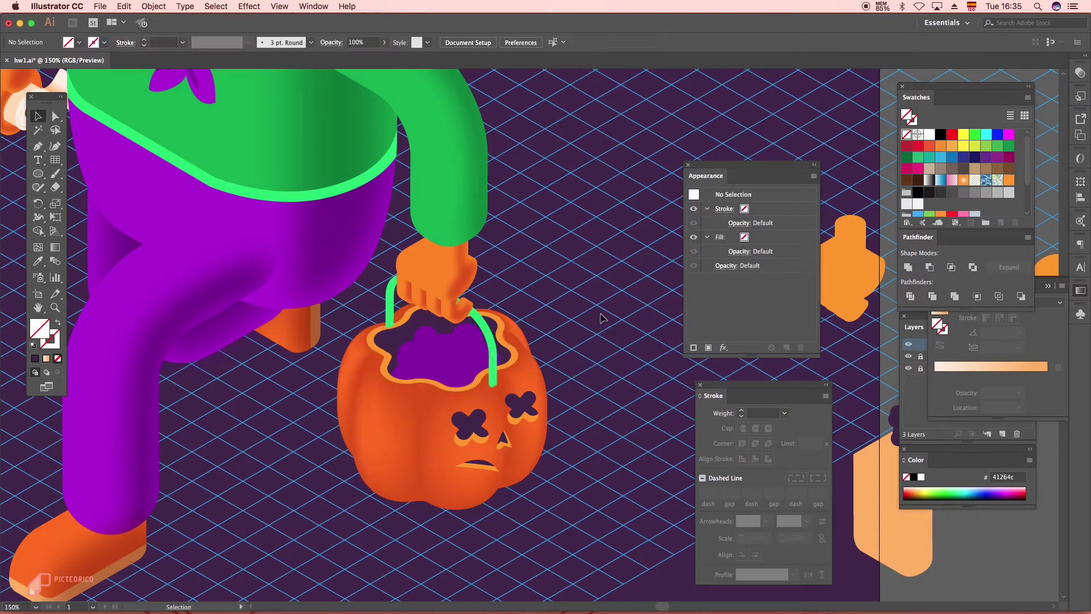
Step: Change the fill of the purple heap inside the basket to bright purple cd00ff
scroll(616, 301, down, 3)
scroll(571, 327, up, 5)
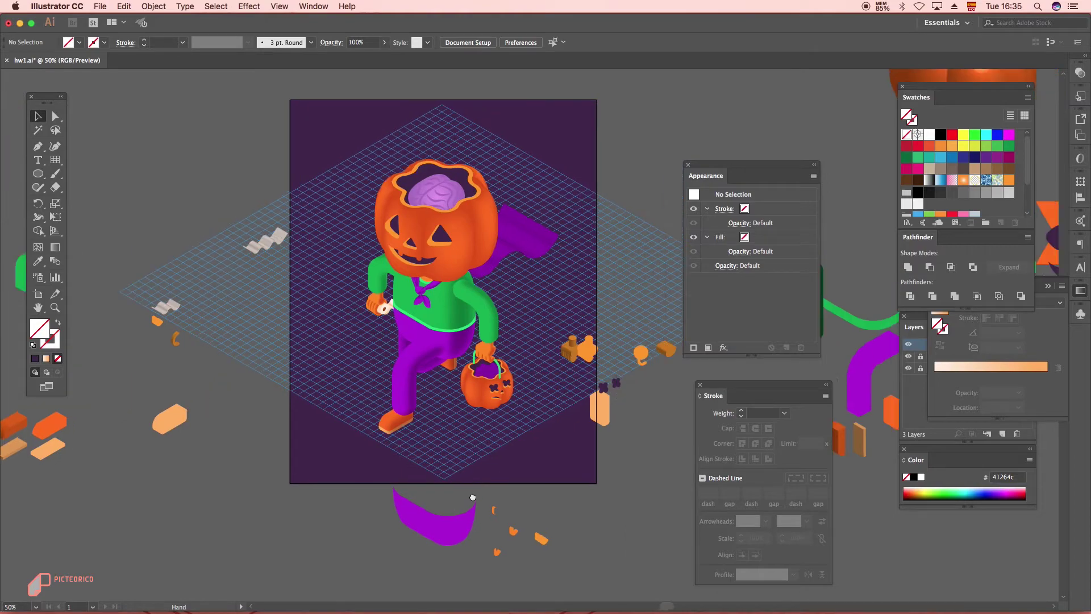
scroll(481, 348, up, 2)
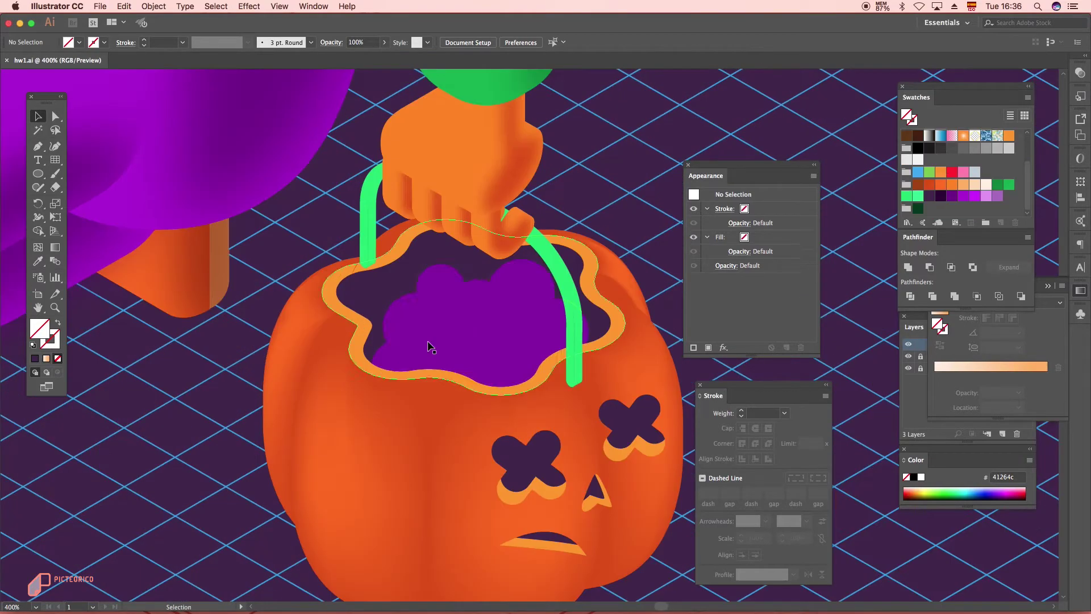
click(432, 345)
click(975, 196)
click(527, 199)
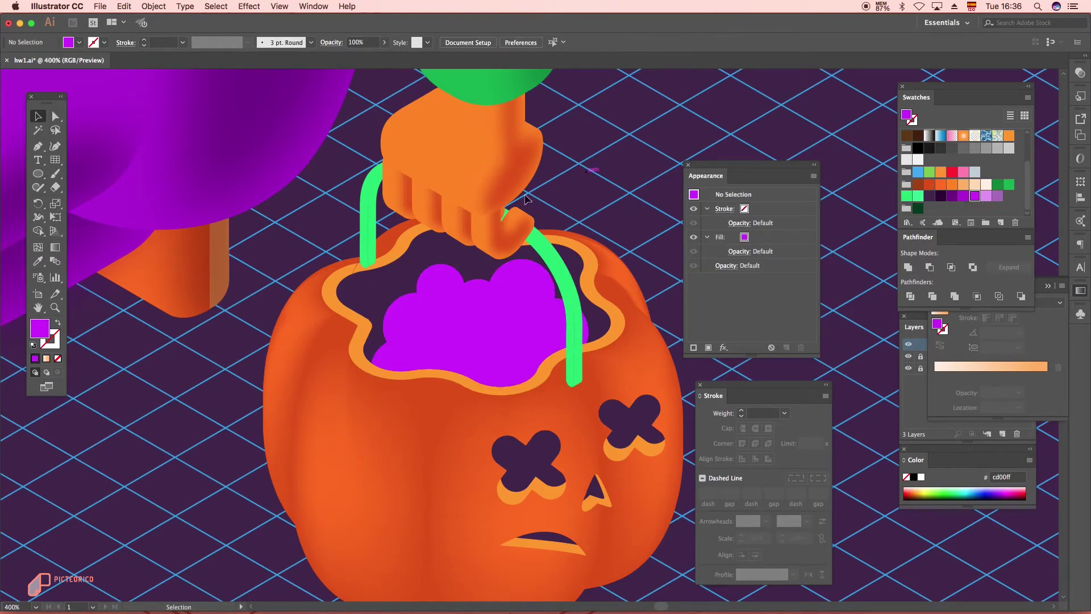
Step: Add small round candies on the basket's purple filling and fill them with light purple
drag(439, 338, 550, 331)
click(981, 196)
click(41, 118)
click(309, 250)
Step: Duplicate the candy circles across the basket's filling and recolor some of them light green and dark green
drag(552, 334, 493, 341)
drag(493, 341, 526, 303)
shift+click(490, 344)
click(907, 196)
click(621, 255)
drag(433, 296, 389, 343)
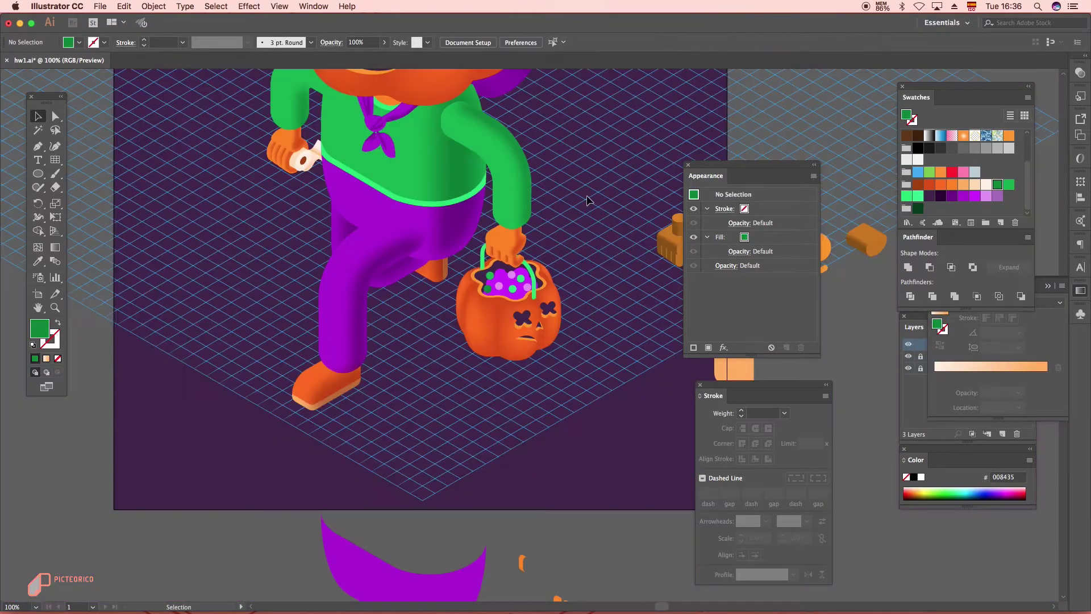
Step: Draw a circle about 117 px wide on the empty area beside the character and fill it with cream fff0e3
key(super+minus)
key(super+minus)
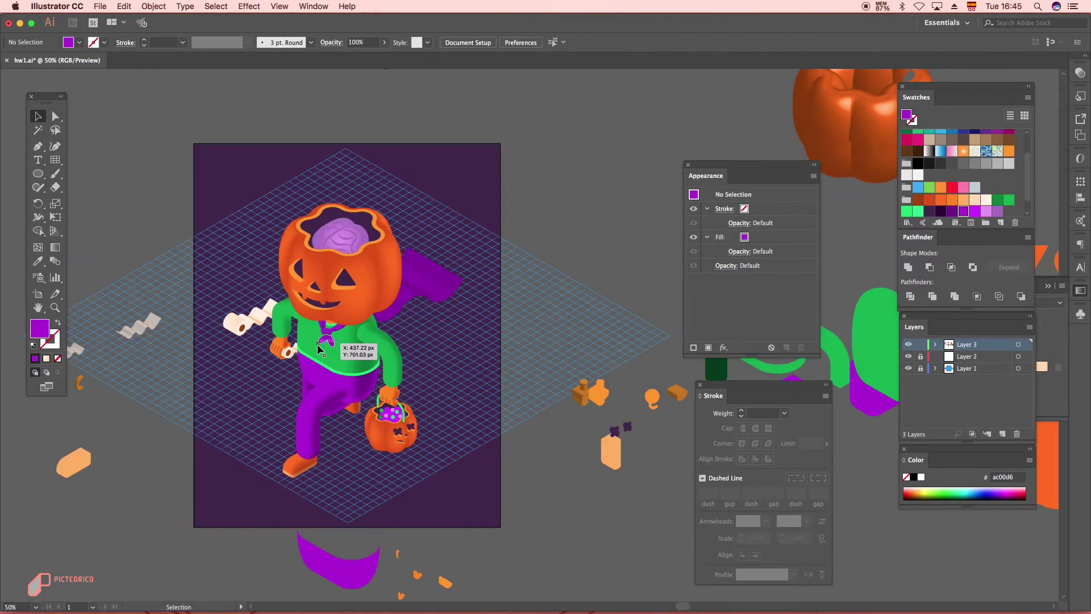
scroll(319, 353, up, 2)
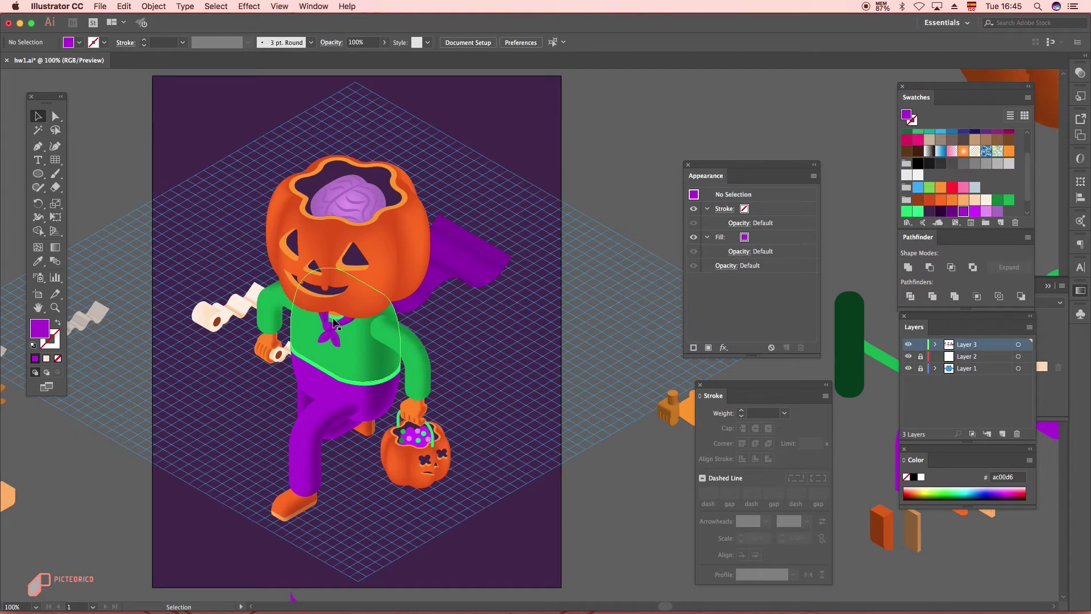
scroll(327, 329, up, 2)
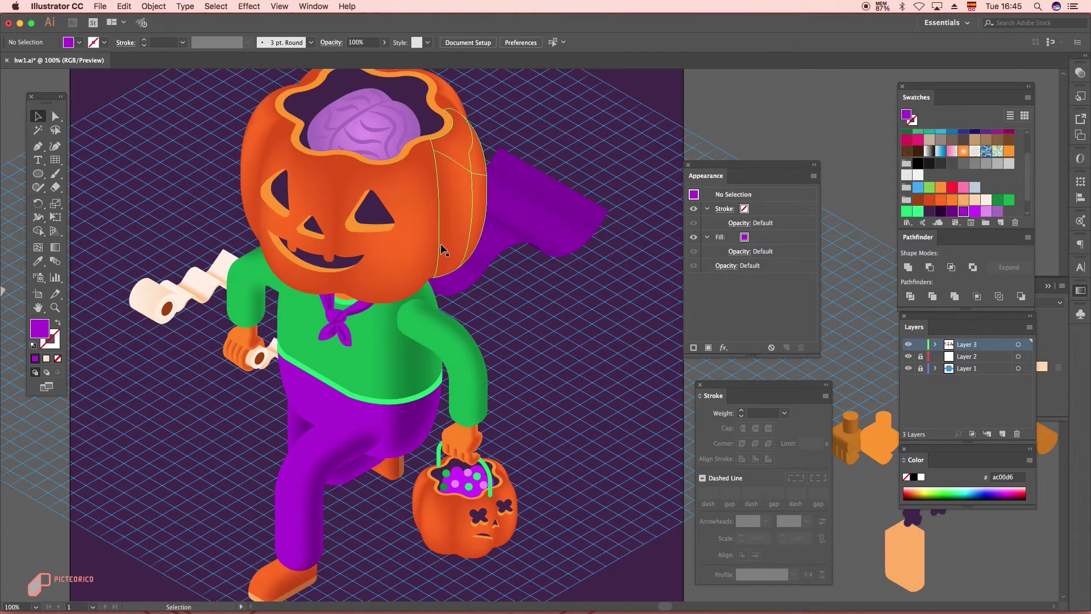
drag(563, 287, 397, 268)
key(l)
drag(417, 295, 483, 362)
scroll(470, 363, up, 1)
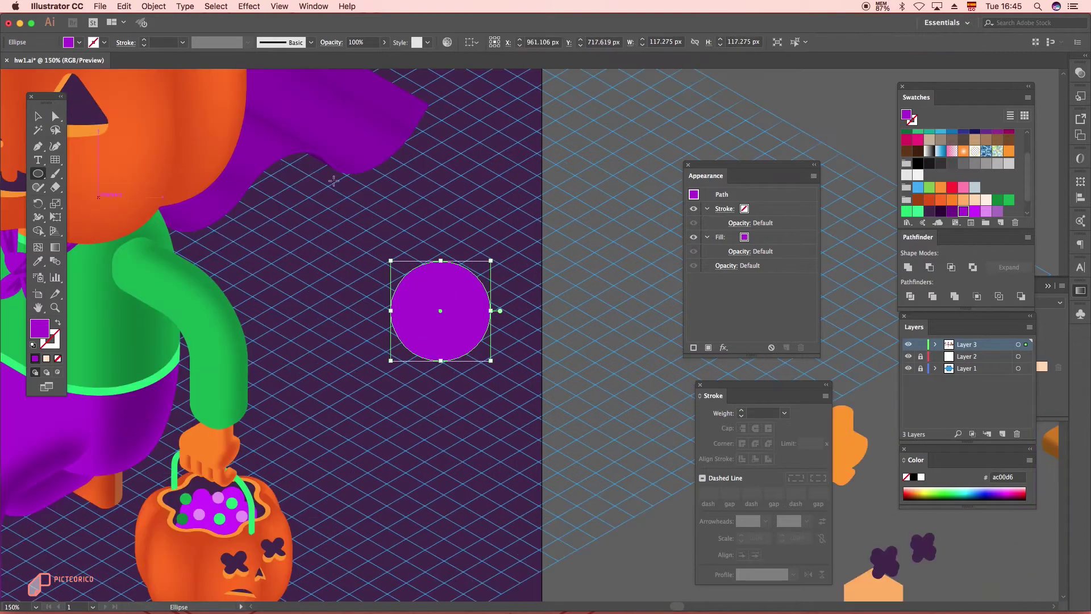
scroll(980, 208, down, 1)
click(986, 186)
Step: Draw a cream rectangle about 56 px wide overlapping the circle's lower edge as the skull's jaw and shorten its height
drag(39, 177, 73, 174)
drag(441, 353, 467, 343)
scroll(452, 345, up, 2)
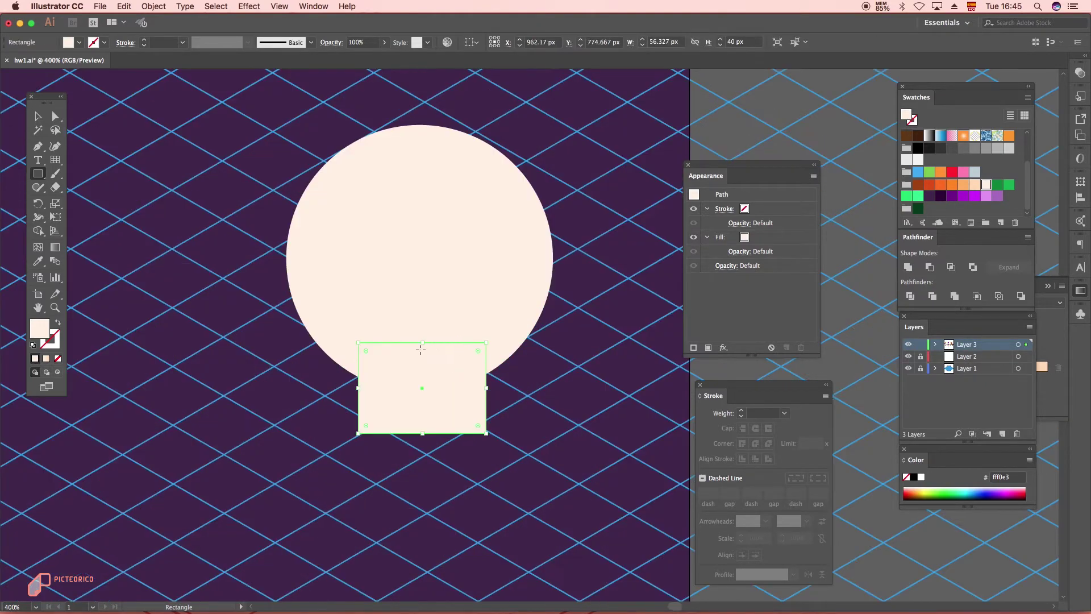
click(42, 118)
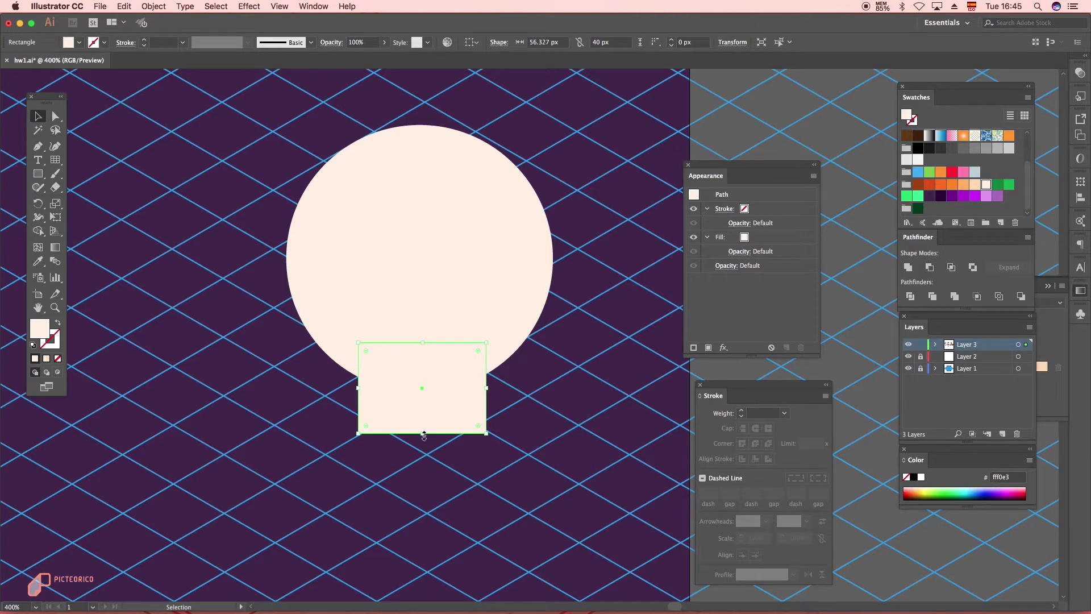
drag(422, 404, 423, 402)
Step: Create a rounded tooth about 13 × 26 px at the jaw and repeat it sideways to make a row of three
drag(448, 375, 429, 404)
scroll(376, 414, up, 1)
key(ctrl+d)
key(ctrl+d)
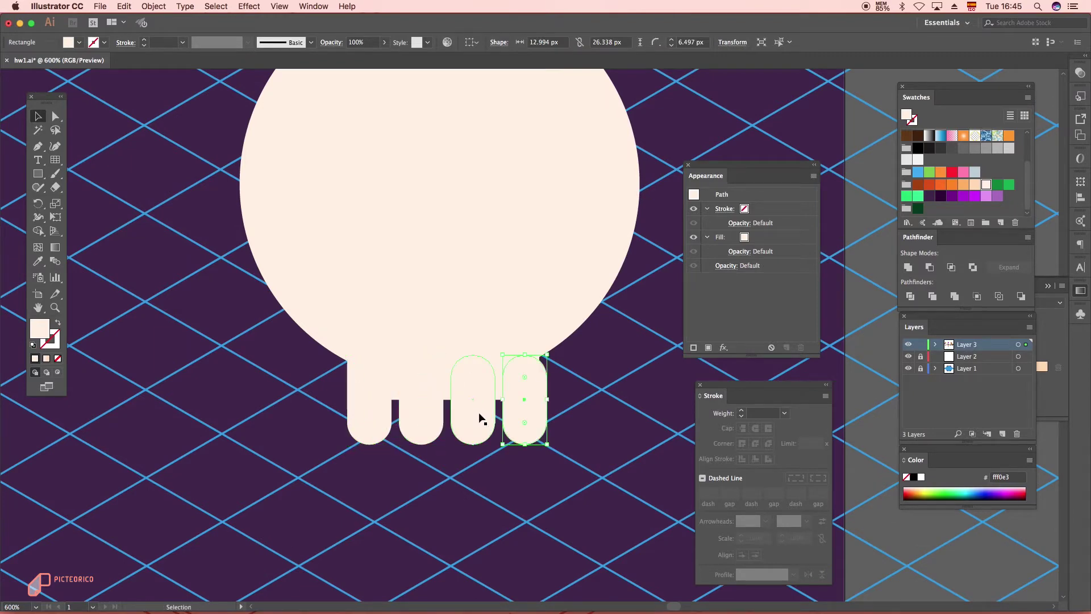
key(ctrl+z)
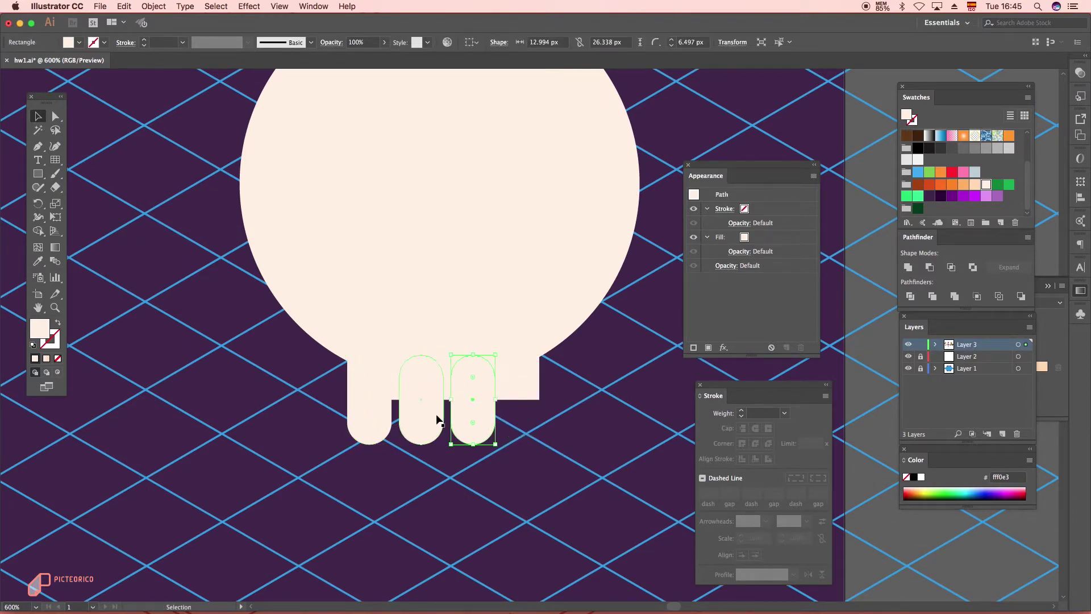
Step: Select the three teeth and scale them to span the jaw's full width, about 56 × 31 px overall
shift+click(421, 419)
shift+click(384, 417)
drag(497, 354, 539, 341)
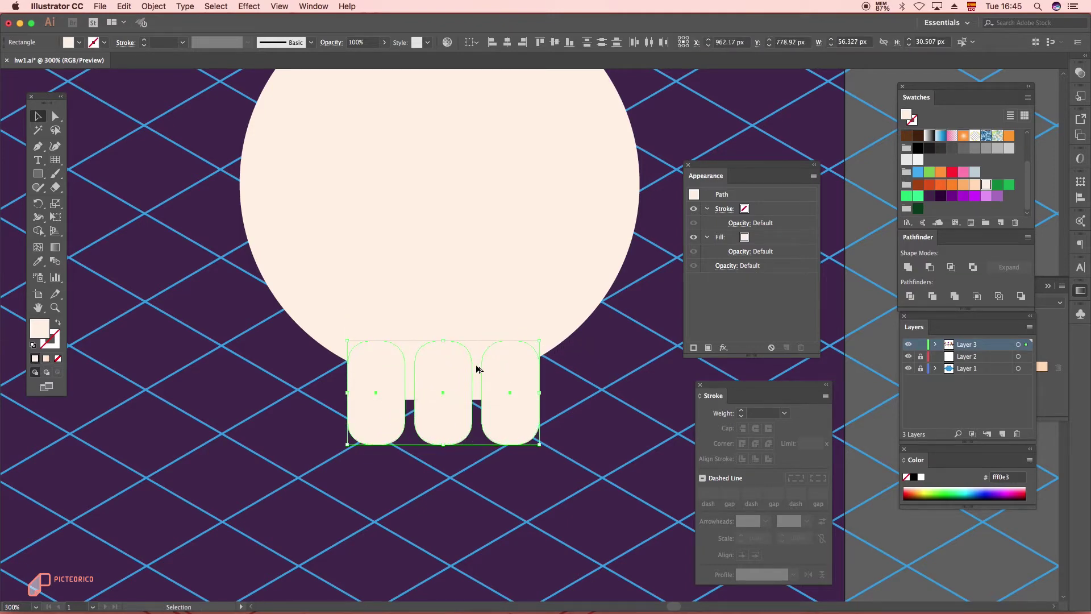
scroll(471, 380, down, 4)
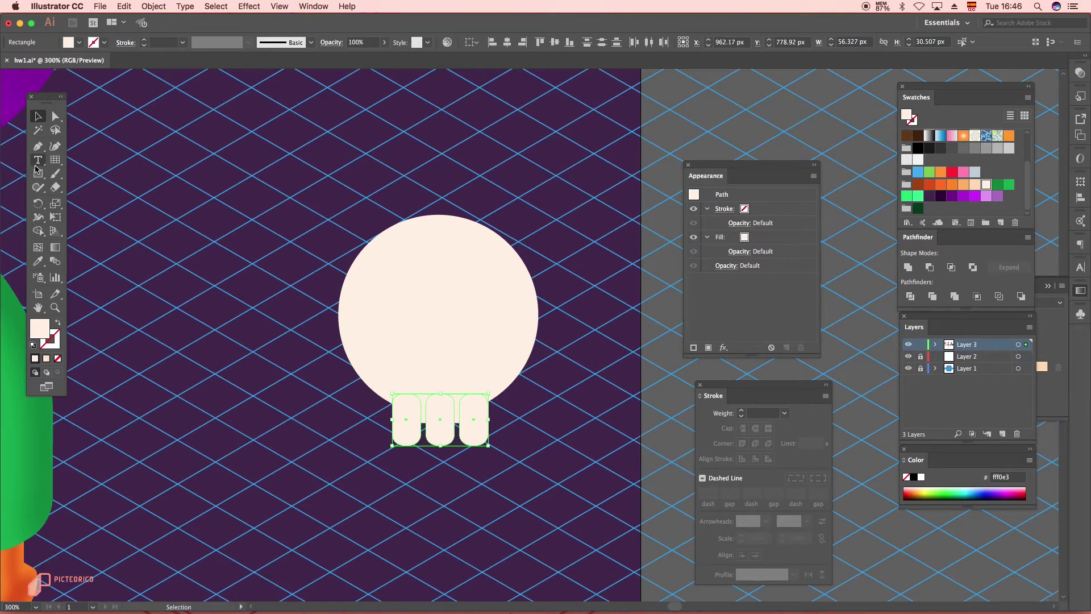
click(38, 173)
drag(387, 323, 423, 359)
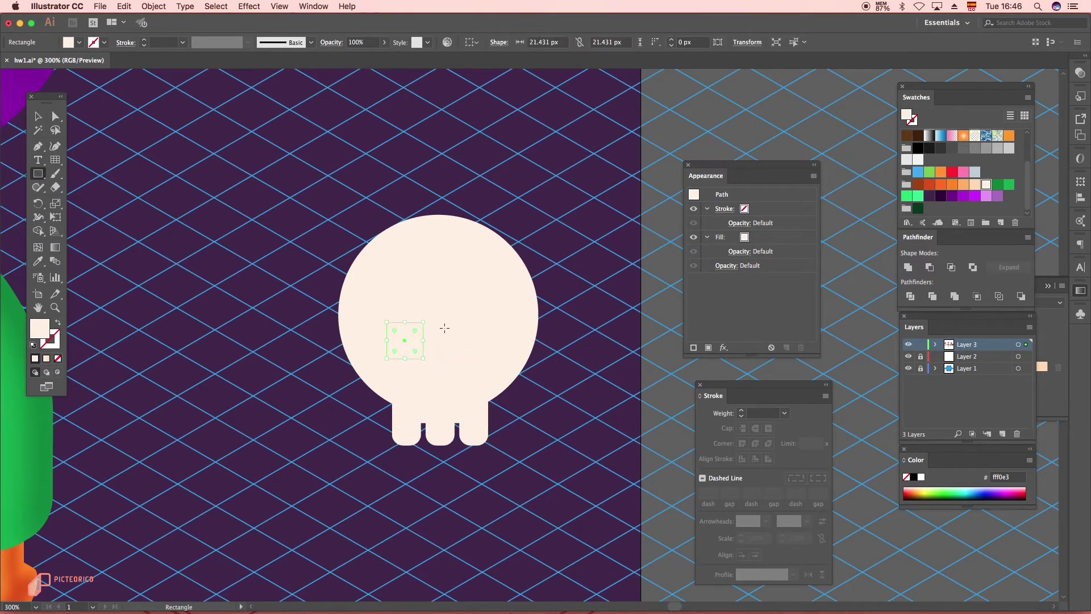
key(super+z)
Step: Draw a circular eye socket about 27 px wide on the skull's lower left and fill it with dark purple 41264c
drag(40, 178, 85, 201)
drag(405, 343, 428, 320)
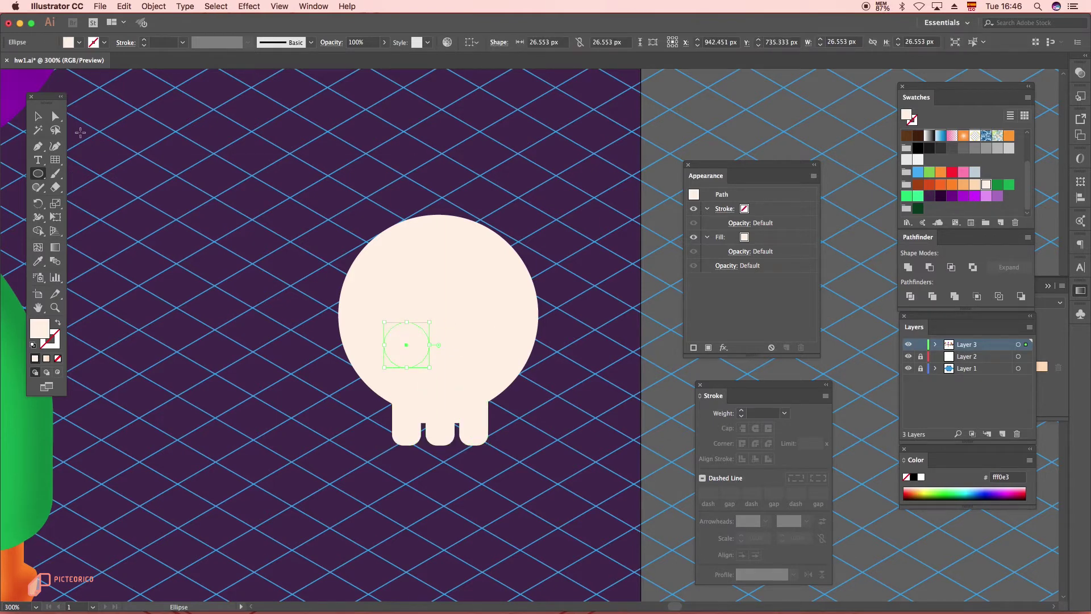
click(930, 196)
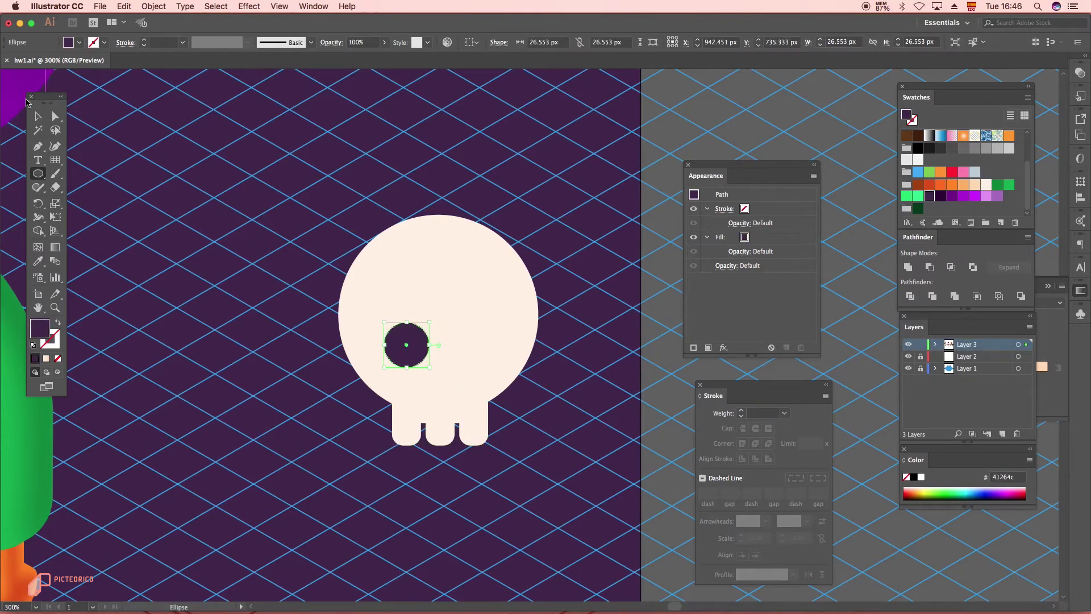
Step: Duplicate the dark purple eye socket about 40 px sideways to form the skull's second eye
click(36, 117)
scroll(406, 344, up, 2)
drag(414, 336, 551, 340)
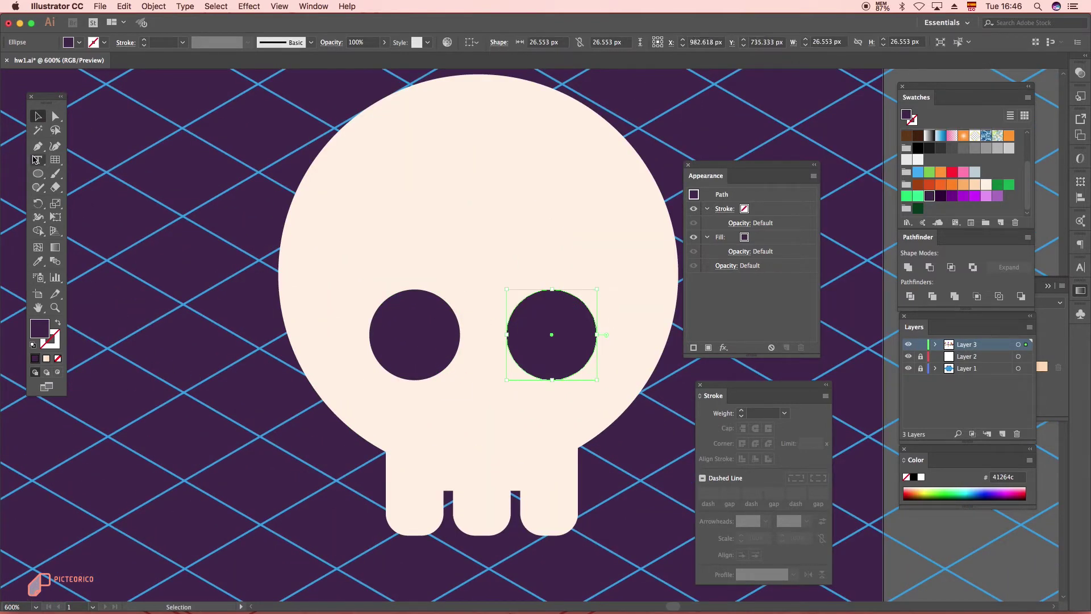
Step: Create a dark purple triangle with the Star tool for the skull's nose
click(40, 175)
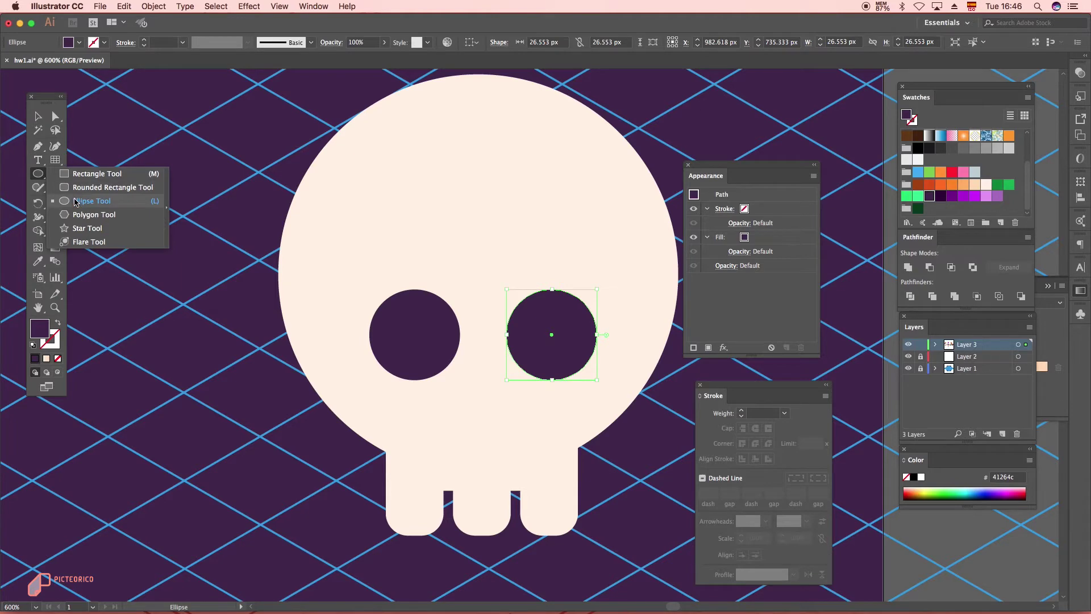
click(75, 229)
click(201, 267)
click(272, 356)
Step: Move the triangle between and just below the eye sockets, shrinking it to a small nose with rounded corners
click(36, 116)
drag(187, 233, 490, 328)
drag(692, 116, 478, 396)
mouse_move(478, 396)
mouse_down()
mouse_move(516, 365)
mouse_move(477, 384)
mouse_up()
click(55, 116)
key(super+minus)
key(super+minus)
Step: Scale the skull's jaw and teeth down to about 41 × 24 px beneath the nose
click(38, 116)
click(492, 426)
drag(473, 455, 473, 445)
drag(521, 389, 508, 395)
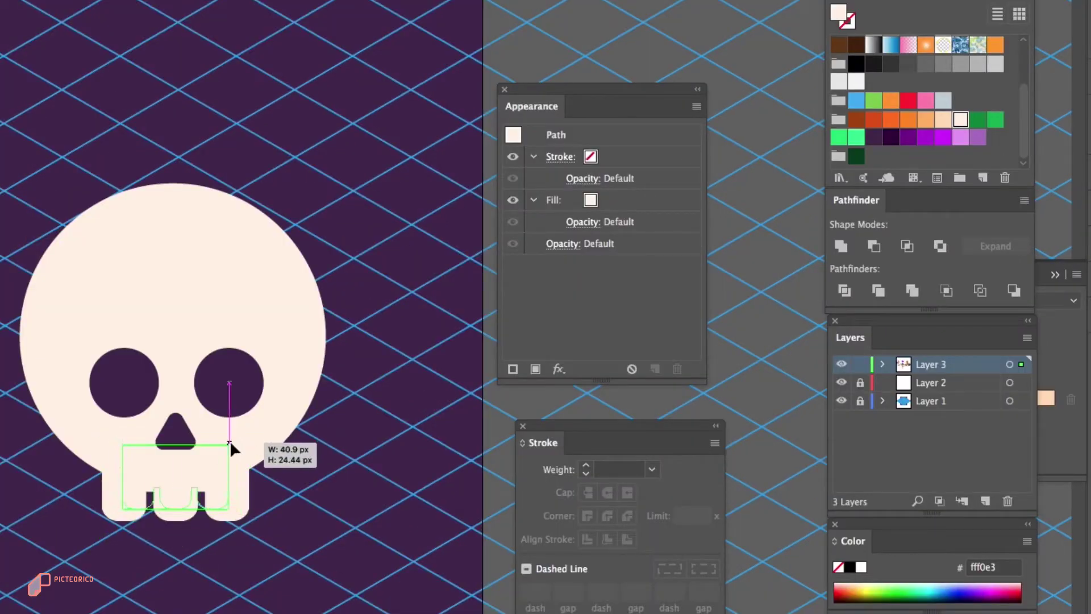
drag(230, 441, 230, 442)
Step: Move both eye sockets slightly lower on the skull, keeping them on either side of the nose
click(235, 393)
drag(119, 382, 105, 395)
drag(239, 380, 225, 398)
Step: Select all the skull's parts and group them
key(super+minus)
key(super+minus)
click(328, 476)
key(super+plus)
key(super+plus)
click(415, 489)
key(super+0)
right_click(338, 392)
drag(417, 464, 267, 335)
click(375, 500)
Step: Apply 3D Extrude & Bevel to the skull with Isometric Left position, 0 pt extrude depth and No Shading
key(super+plus)
click(150, 5)
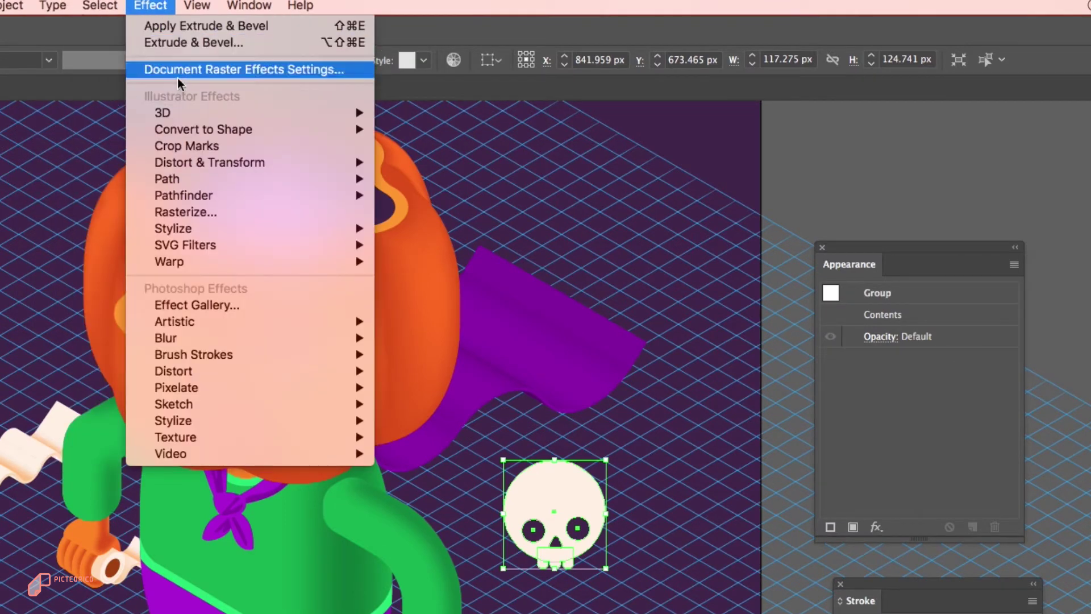
mouse_move(305, 115)
click(393, 113)
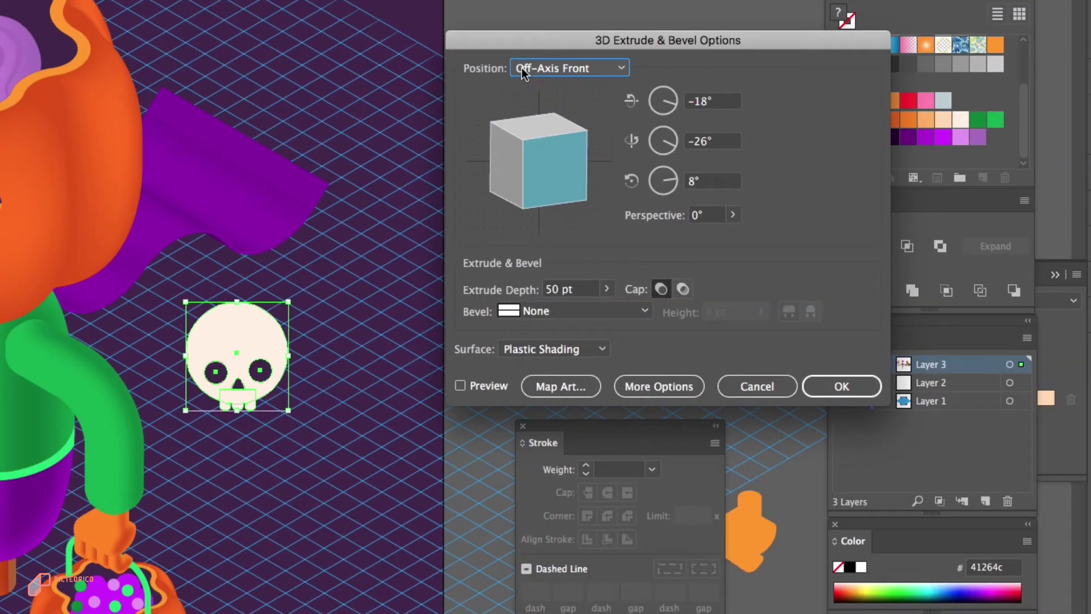
click(544, 66)
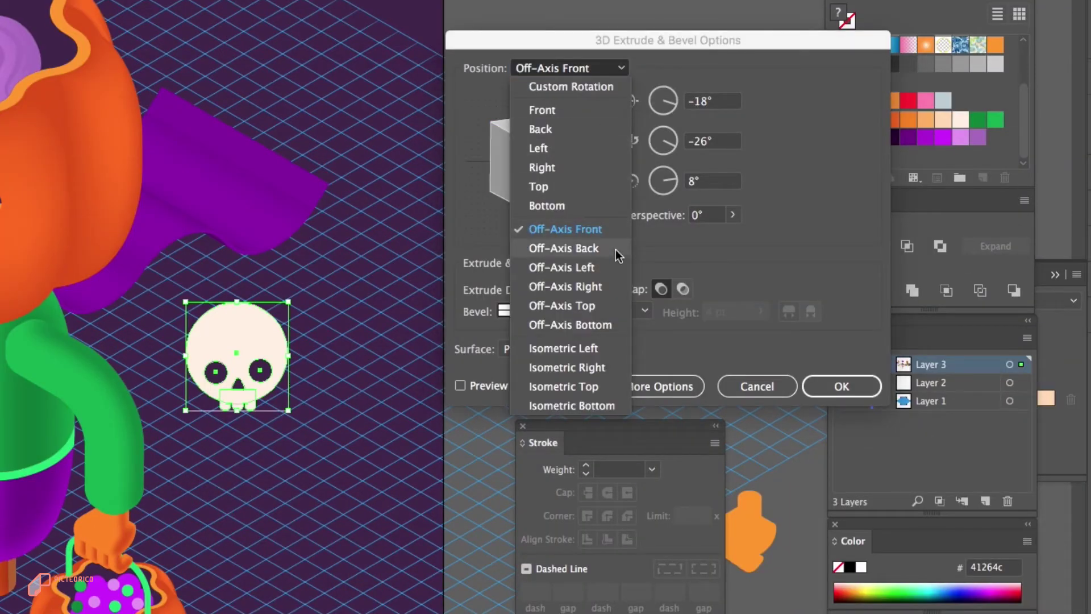
click(599, 349)
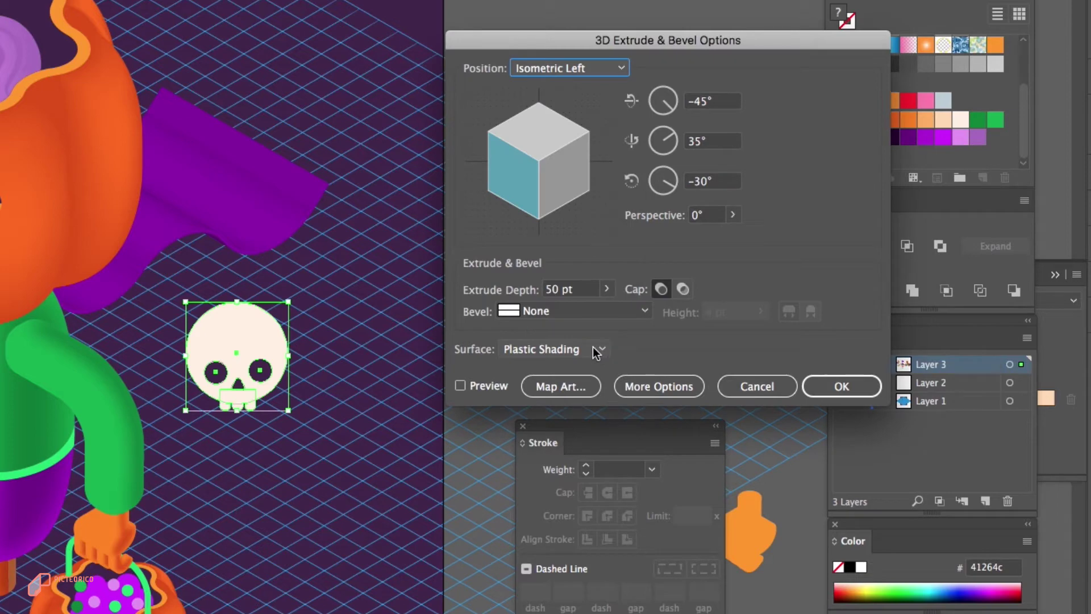
click(606, 289)
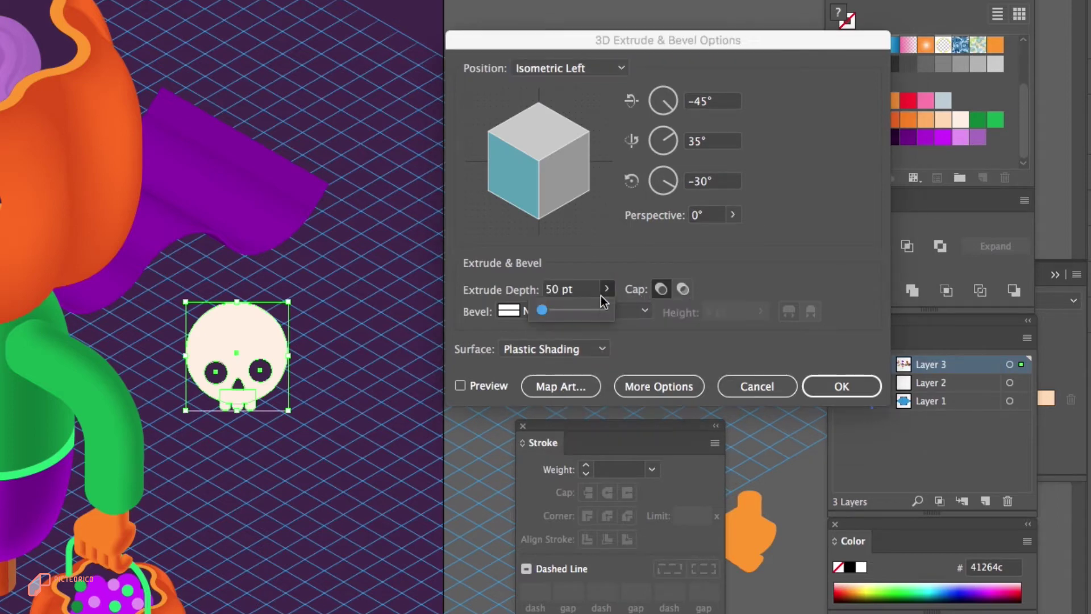
drag(537, 313, 518, 347)
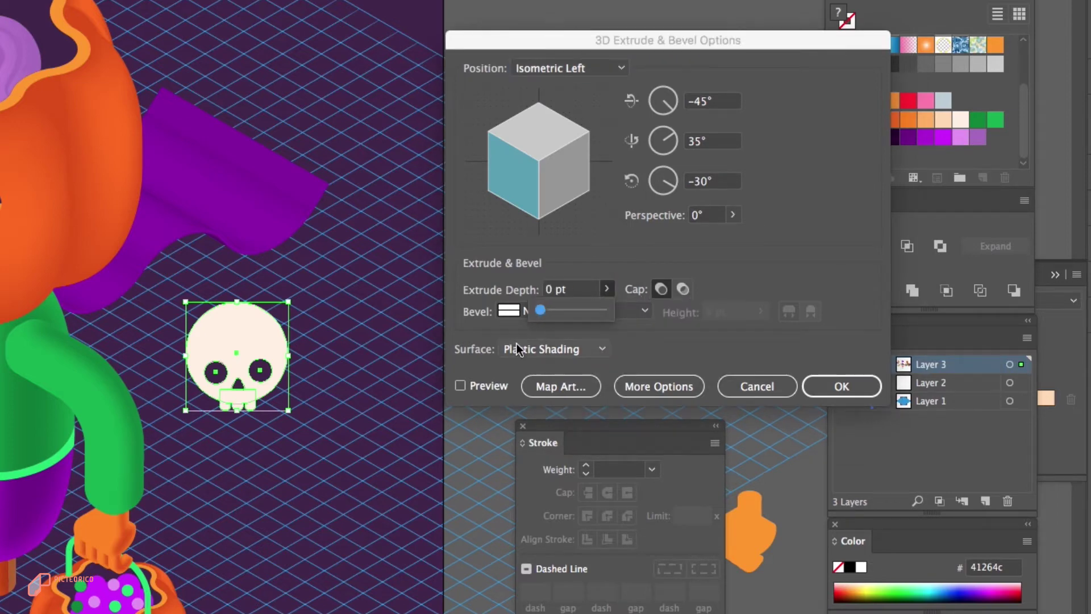
click(518, 348)
click(557, 386)
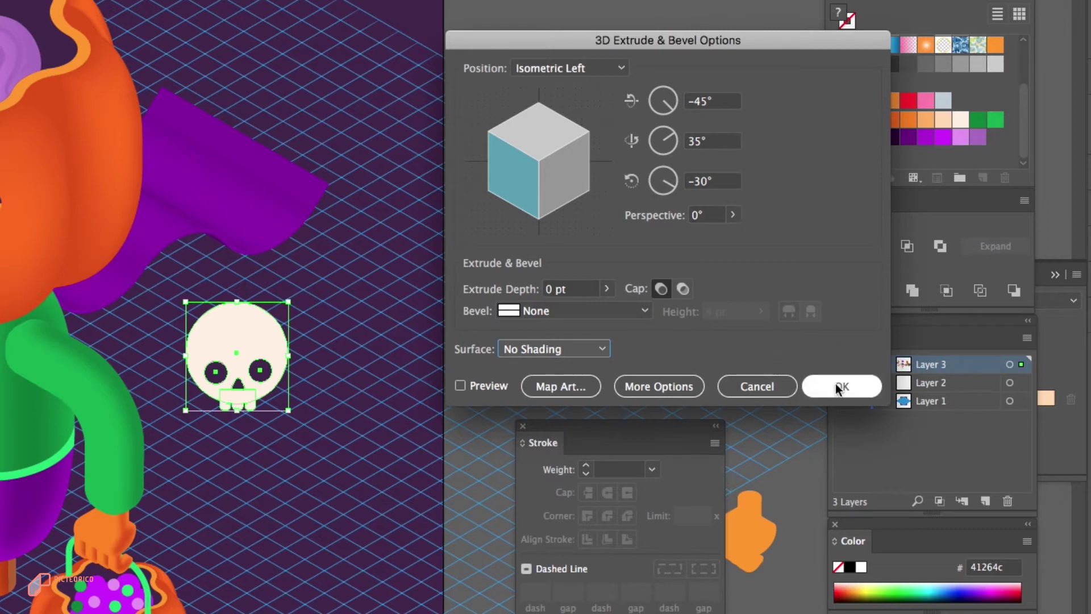
click(839, 387)
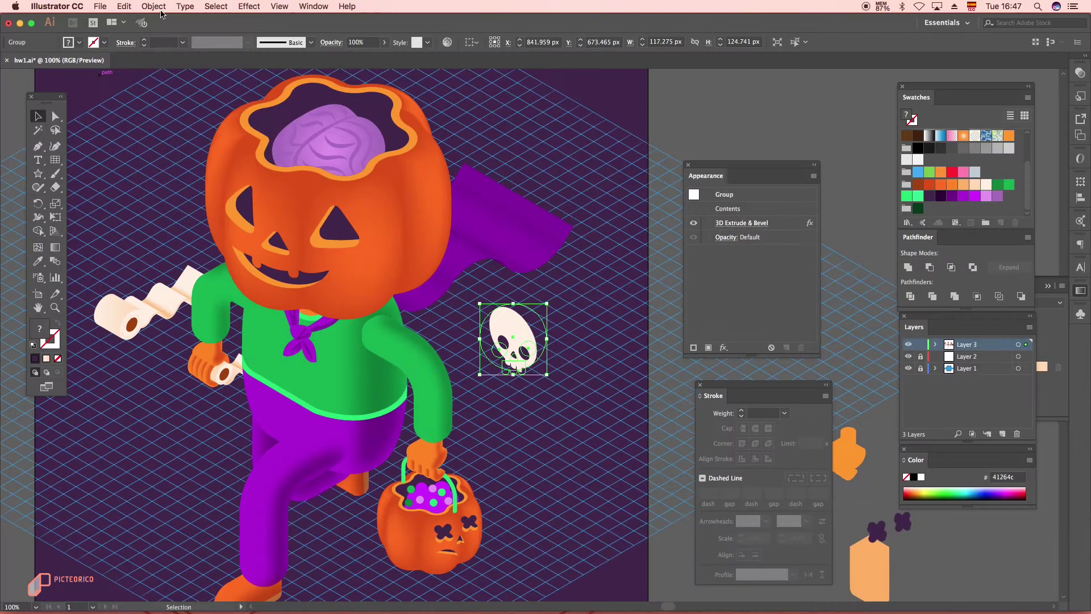
Step: Expand the skull's 3D appearance and move it onto the chest of the green shirt
click(154, 6)
key(Return)
drag(513, 340, 308, 360)
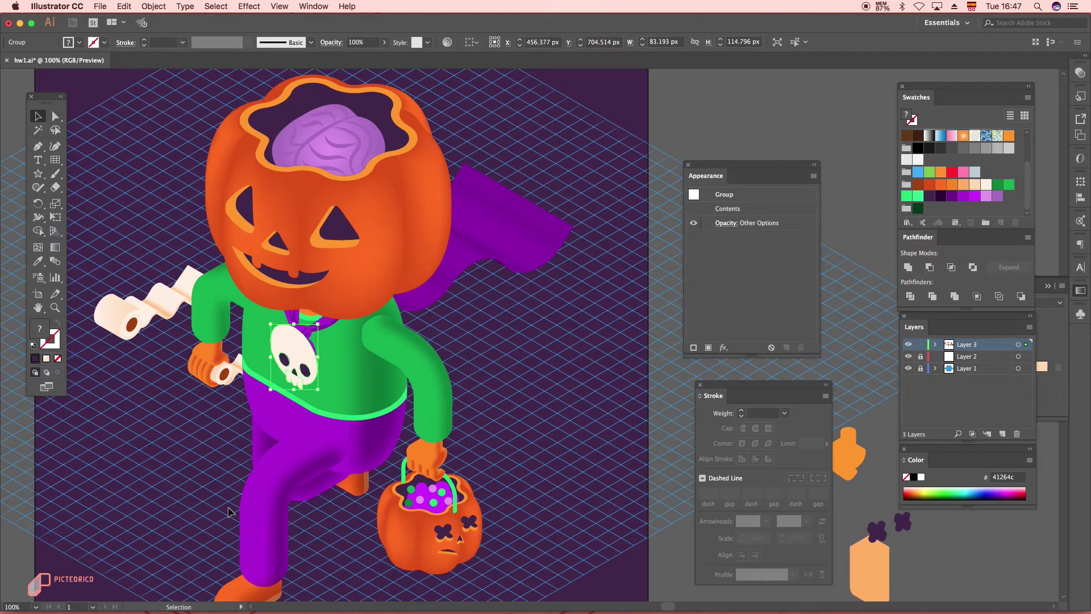
Step: Bring the knotted purple scarf in front of the skull on the shirt
scroll(270, 493, down, 1)
drag(460, 554, 211, 388)
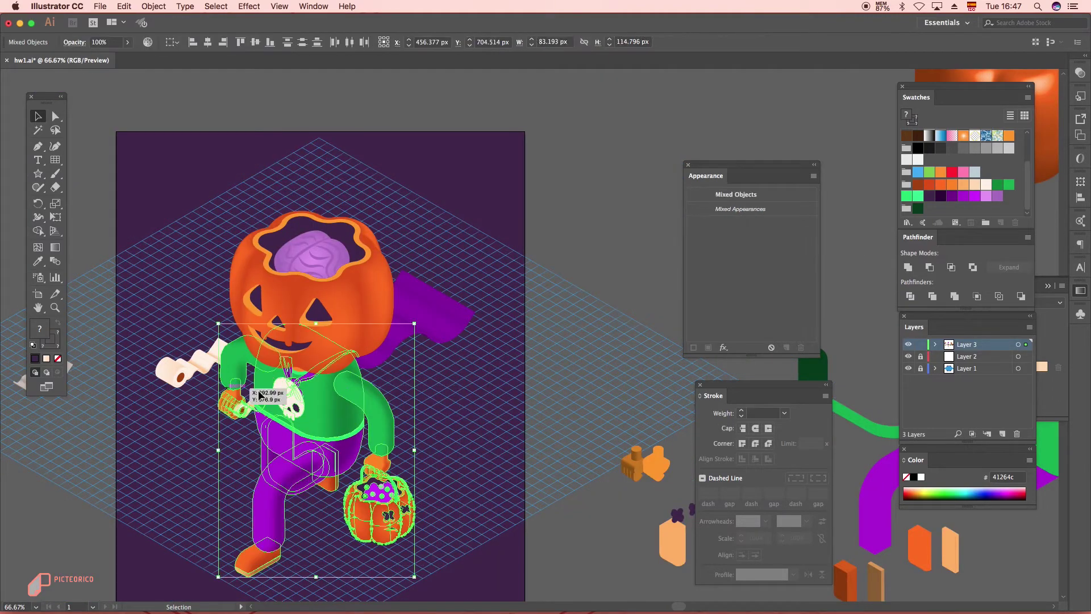
right_click(409, 207)
mouse_move(449, 316)
click(533, 350)
click(324, 333)
Step: Draw a green rectangle about 35 × 58 px beside the character's arm and taper its upper end symmetrically
drag(487, 224, 518, 275)
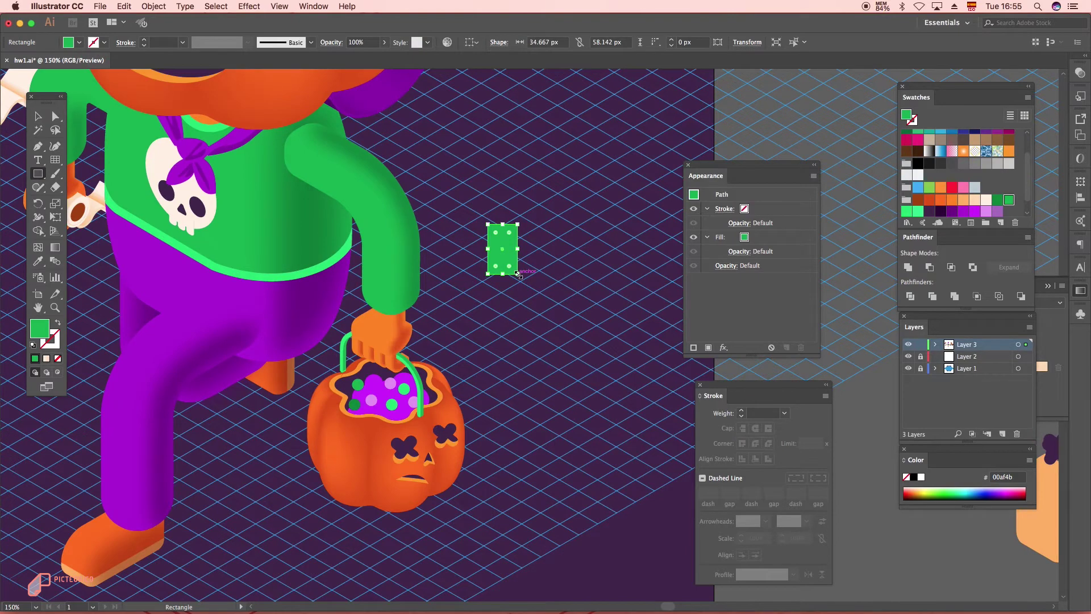
scroll(528, 237, up, 1)
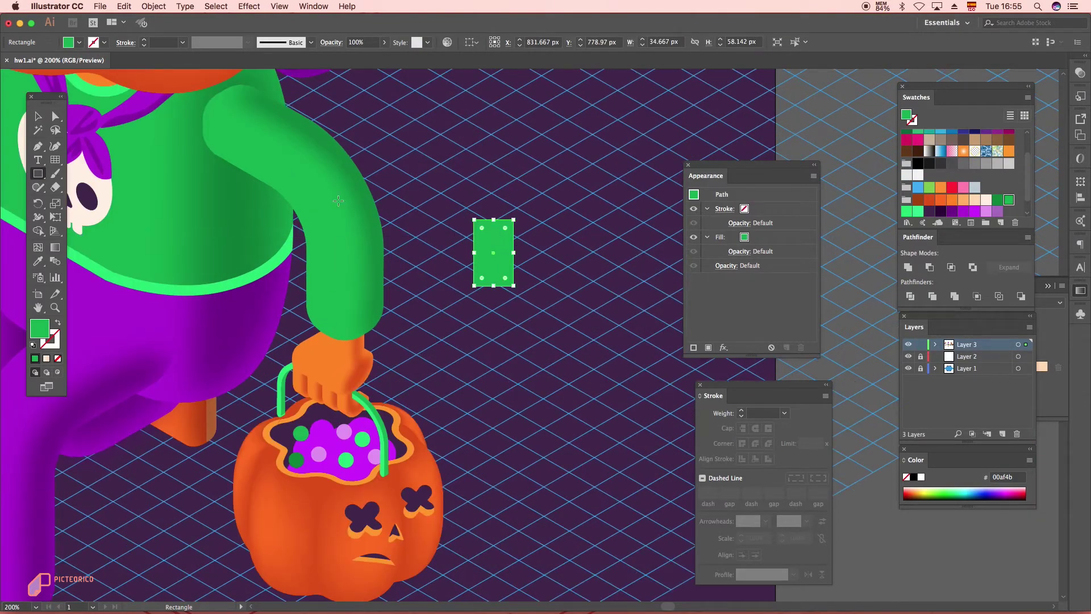
click(59, 117)
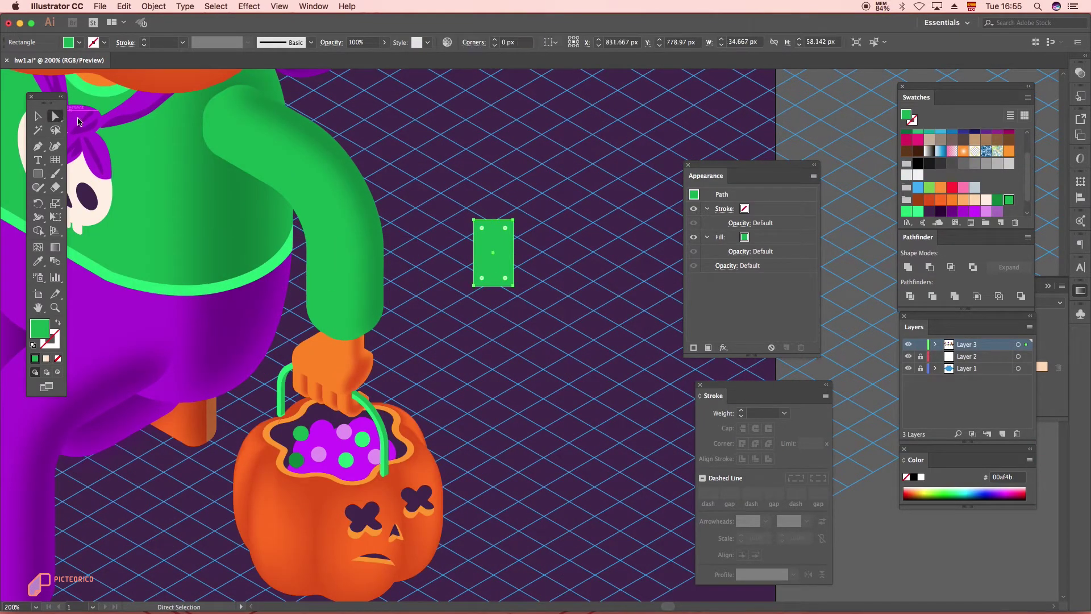
scroll(476, 226, up, 1)
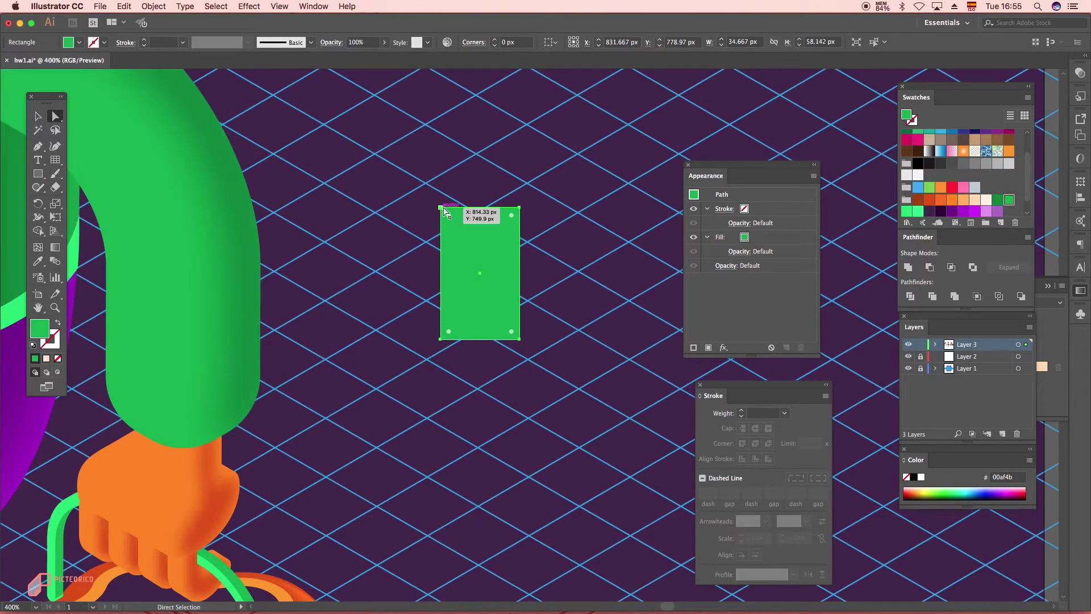
drag(443, 208, 463, 209)
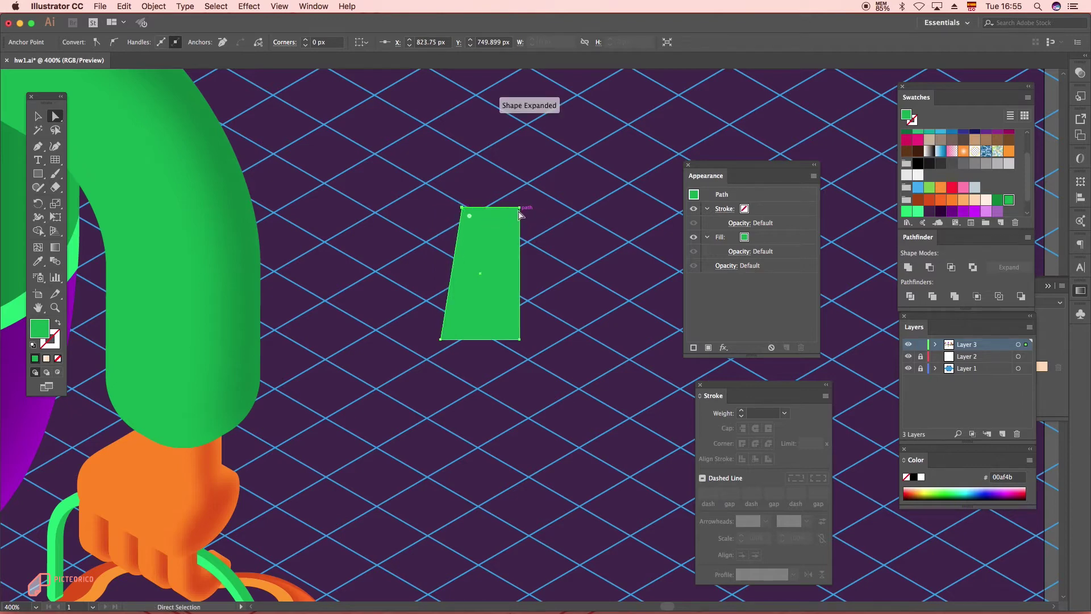
mouse_move(519, 210)
mouse_down()
mouse_move(494, 213)
mouse_move(511, 220)
mouse_up()
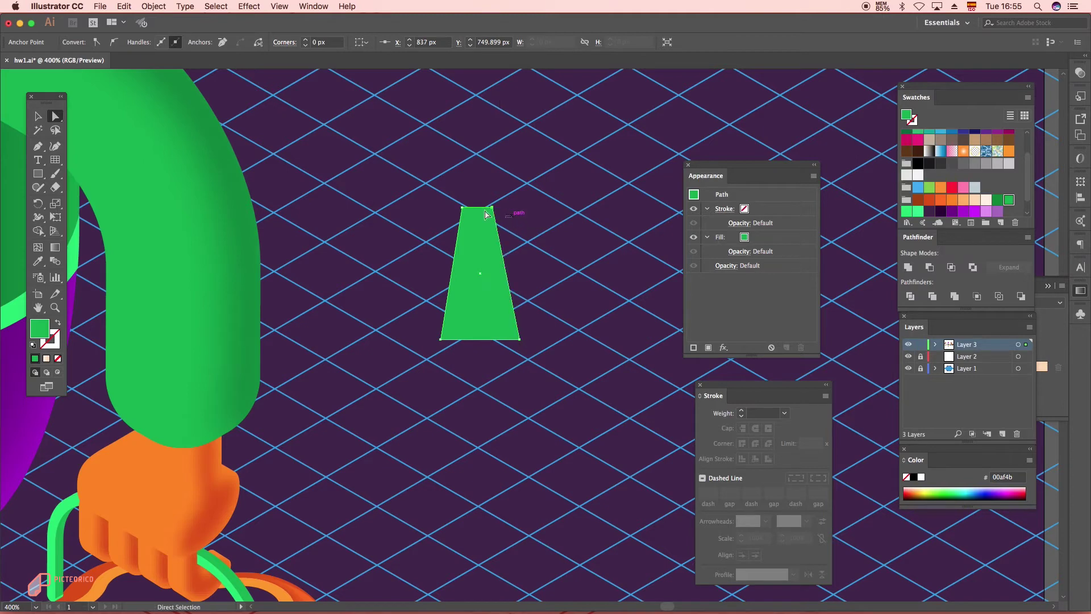
Step: Round the tapered shape's upper corners to about 8 px and its lower corners to about 9.65 px
drag(447, 205, 479, 230)
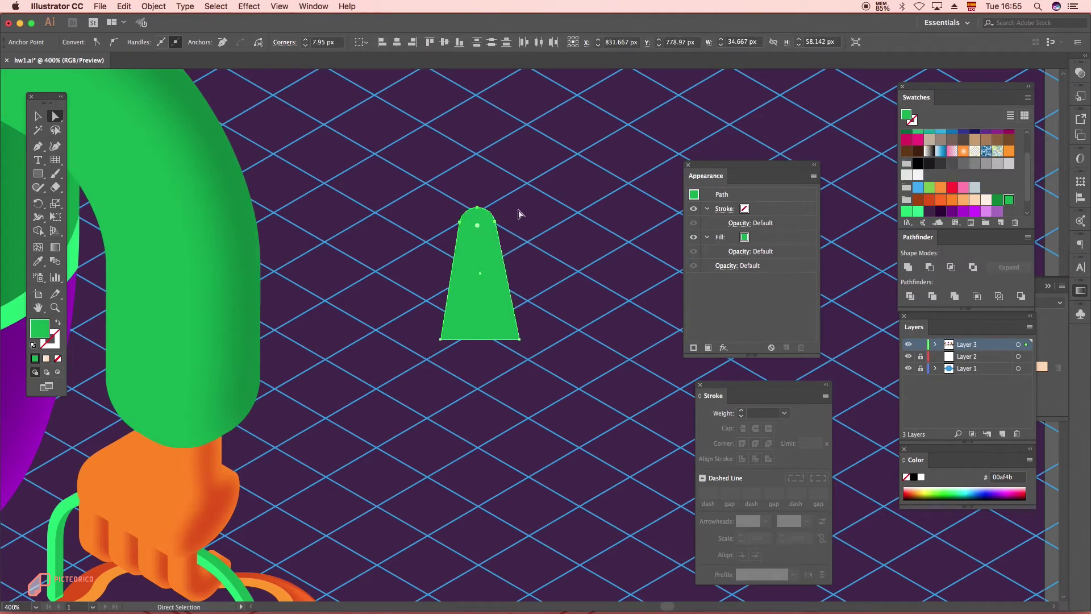
click(523, 213)
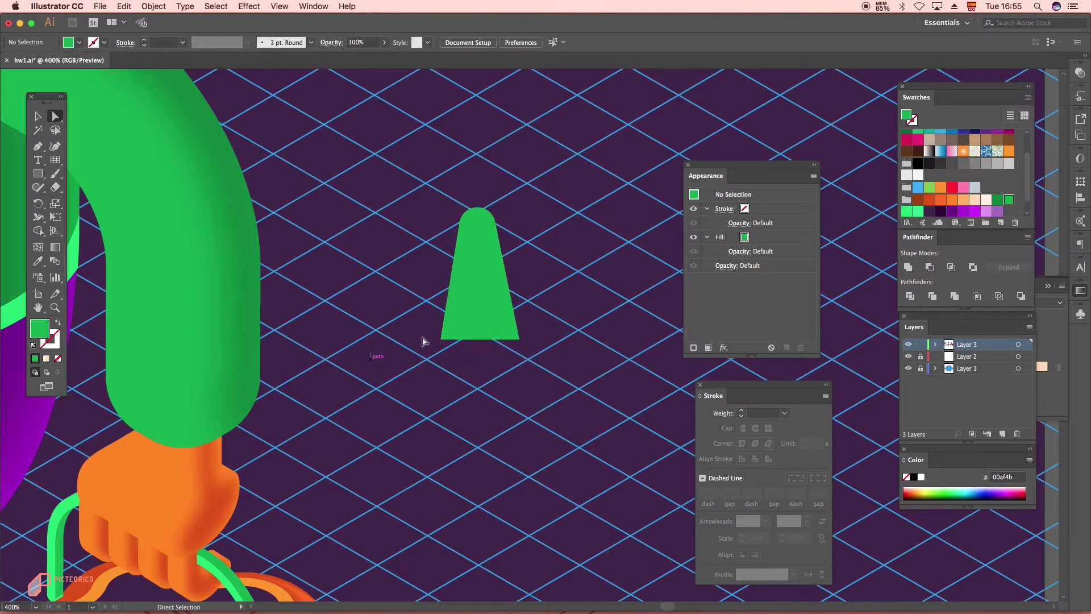
click(512, 327)
drag(512, 334, 496, 311)
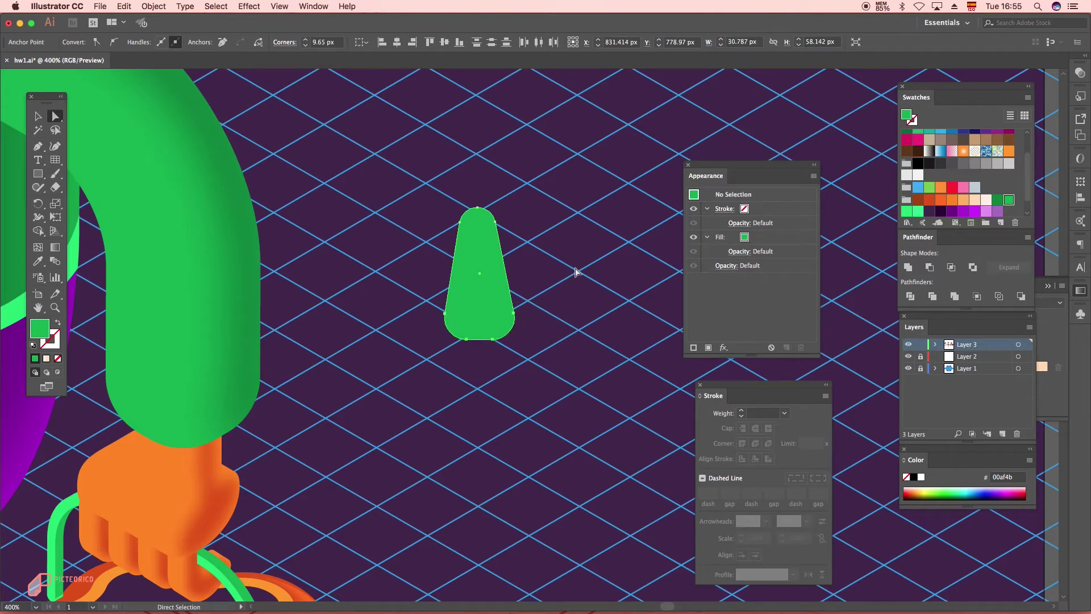
click(576, 271)
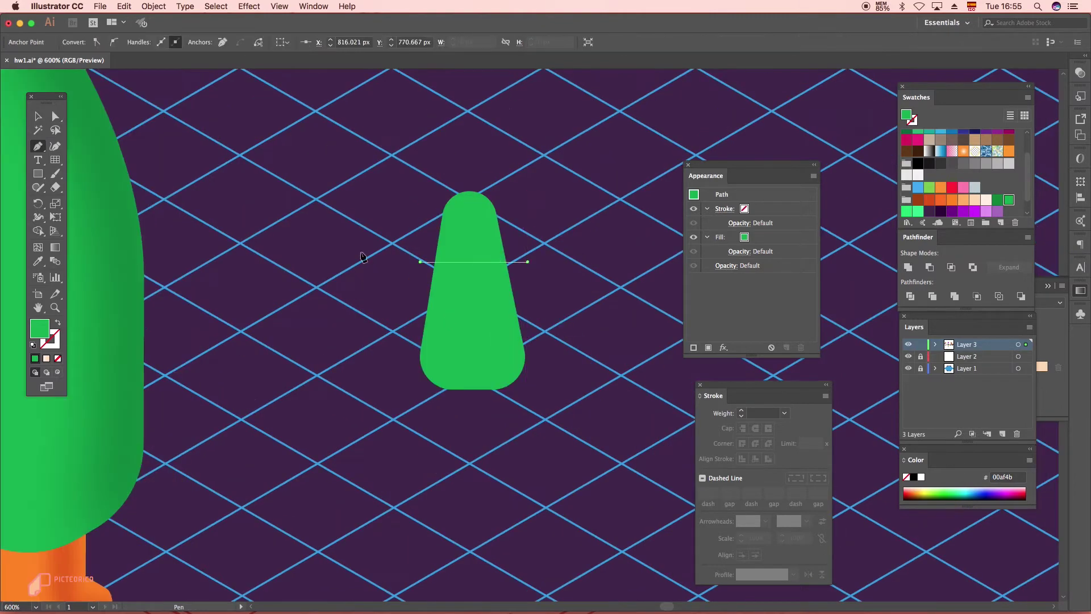
Step: Draw horizontal cutting lines across the rounded shape and divide it into three bands
click(527, 262)
click(38, 116)
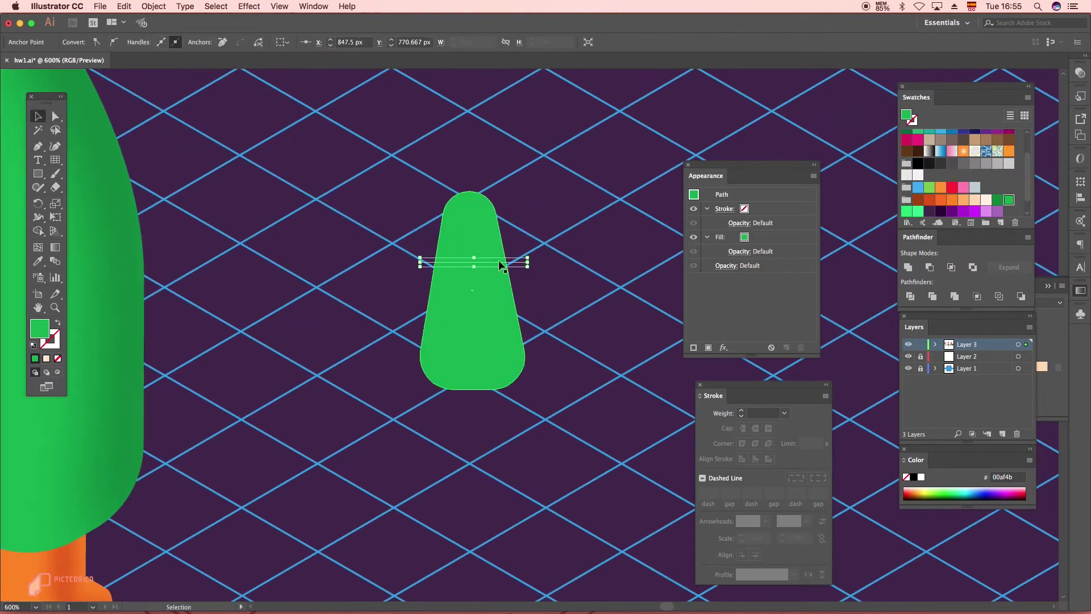
drag(388, 450, 550, 150)
click(910, 298)
click(589, 276)
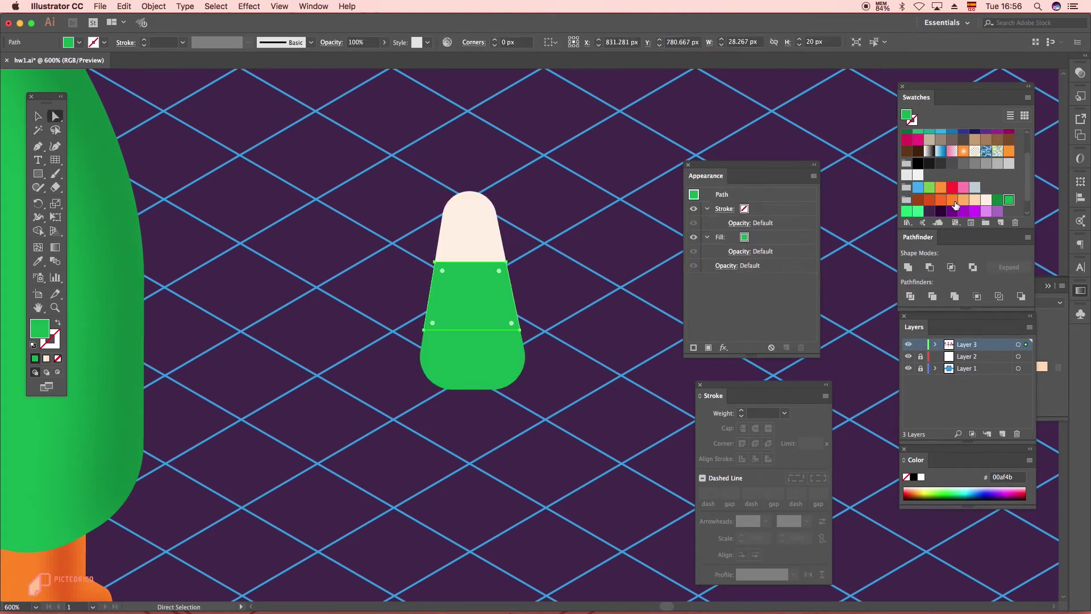
Step: Color the candy corn with a cream tip, a deep orange ff6d00 middle band and a lighter orange base
click(954, 202)
click(489, 359)
click(963, 200)
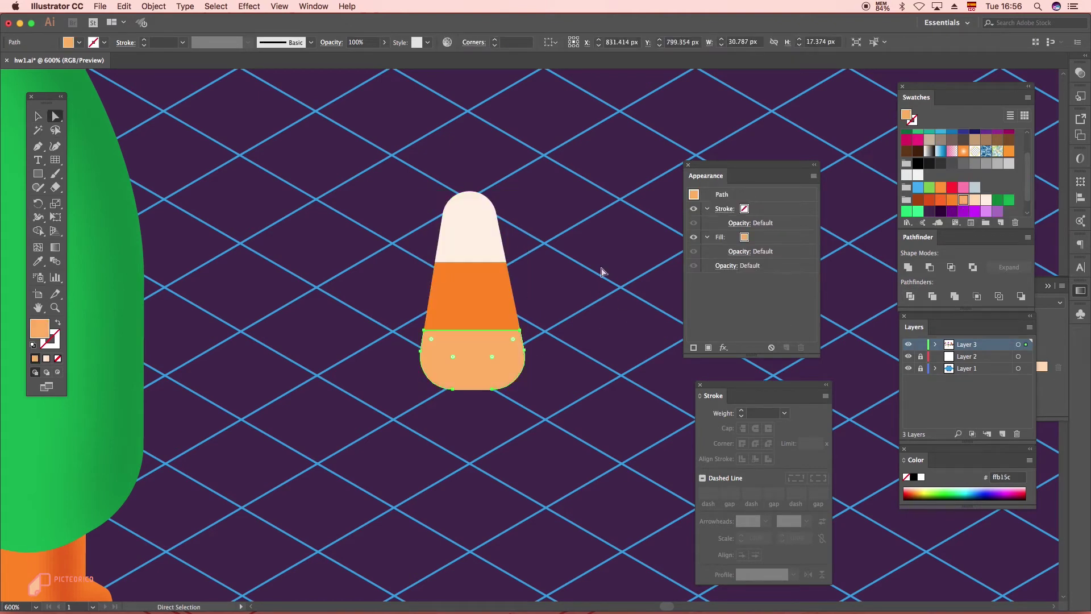
scroll(949, 214, up, 1)
click(952, 211)
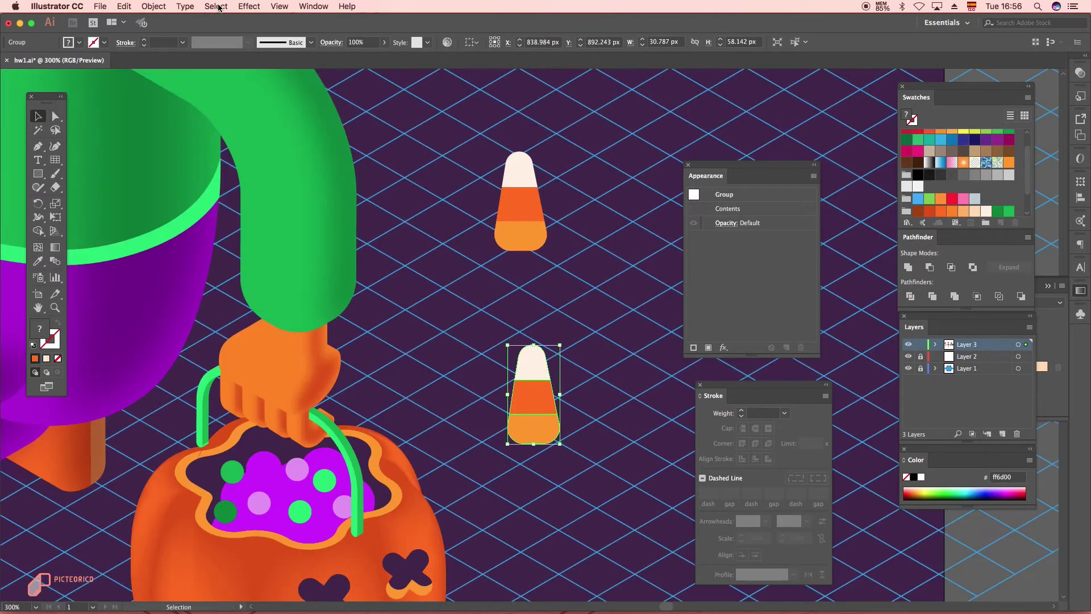
Step: Apply 3D Extrude & Bevel to the lower candy corn copy with Isometric Right position and 20 pt extrude depth
click(249, 6)
mouse_move(253, 72)
click(438, 72)
drag(736, 294, 642, 281)
text(10)
click(659, 358)
drag(736, 299, 672, 294)
text(20)
click(659, 358)
Step: Try a Rounded bevel on the candy corn's extrusion in the preview
click(733, 309)
click(725, 436)
click(660, 359)
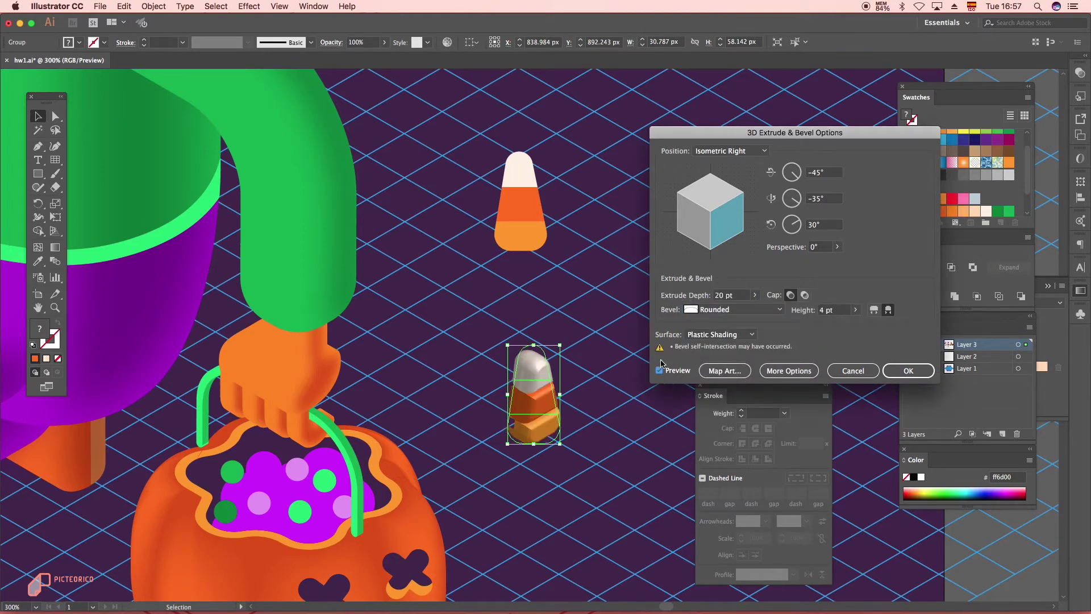
Step: Set the candy corn's surface to No Shading and its bevel to None, and apply the 3D effect
click(719, 334)
click(717, 311)
click(874, 310)
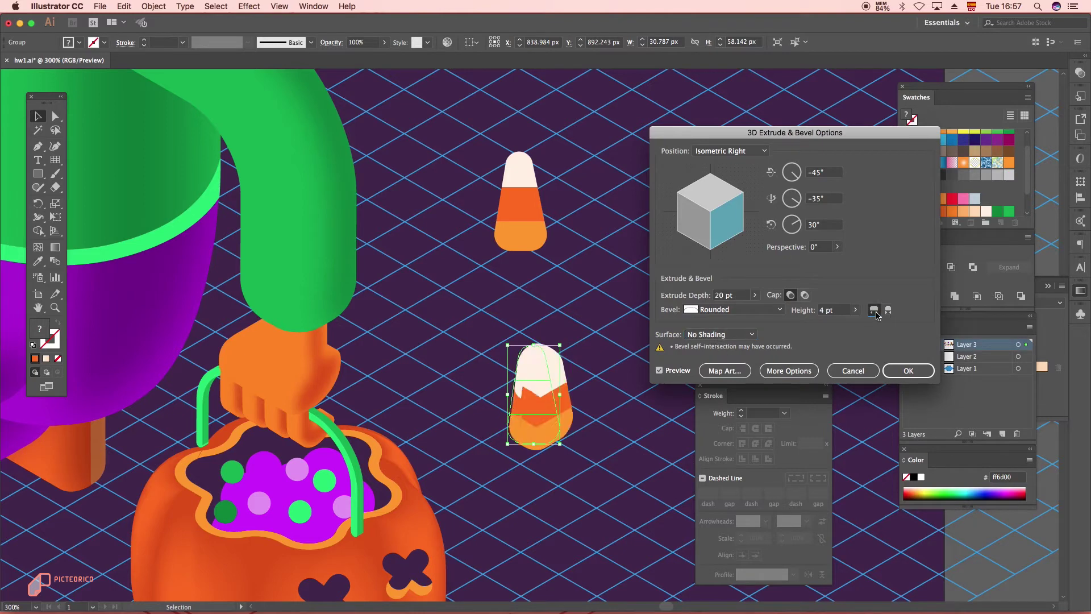
click(733, 310)
click(723, 324)
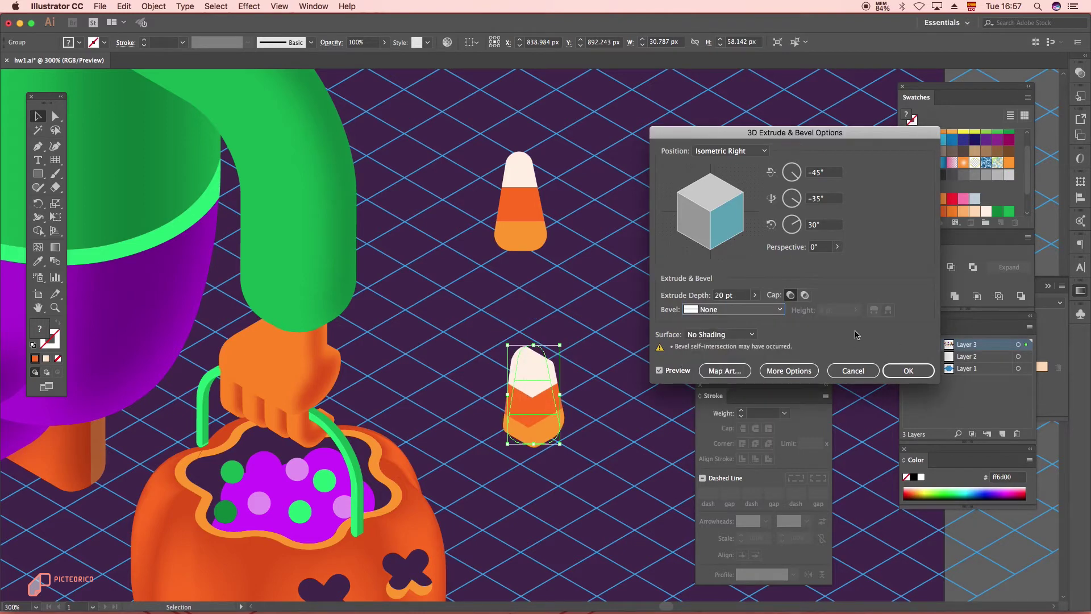
click(908, 370)
key(super+minus)
key(super+minus)
click(597, 386)
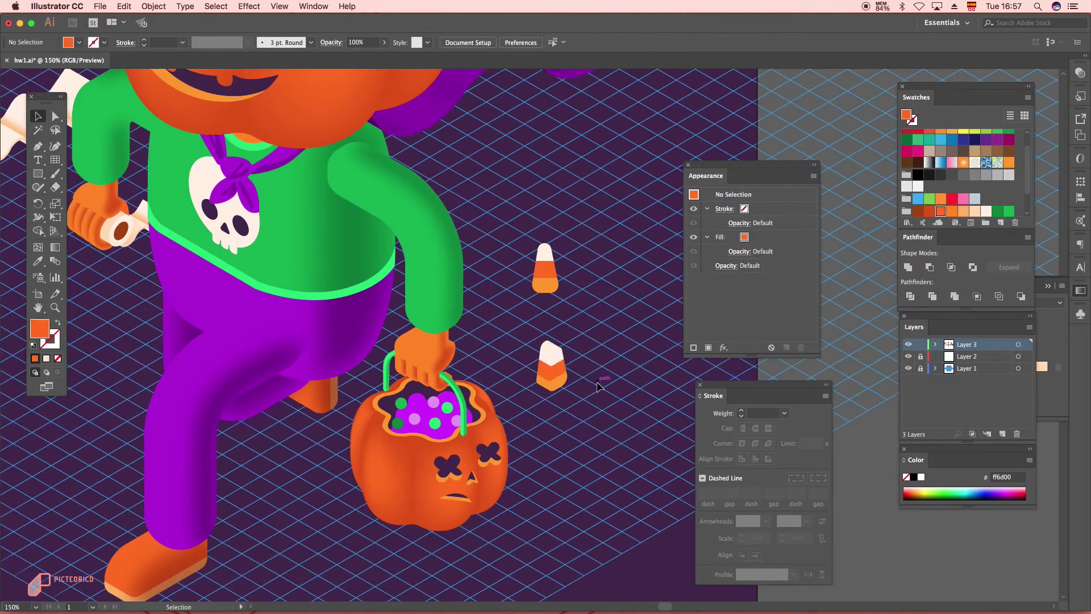
Step: Round the pointed lower corners of the isometric candy corn's orange and cream bands, using about 6.5 px for the orange one
scroll(593, 384, up, 6)
key(a)
click(310, 306)
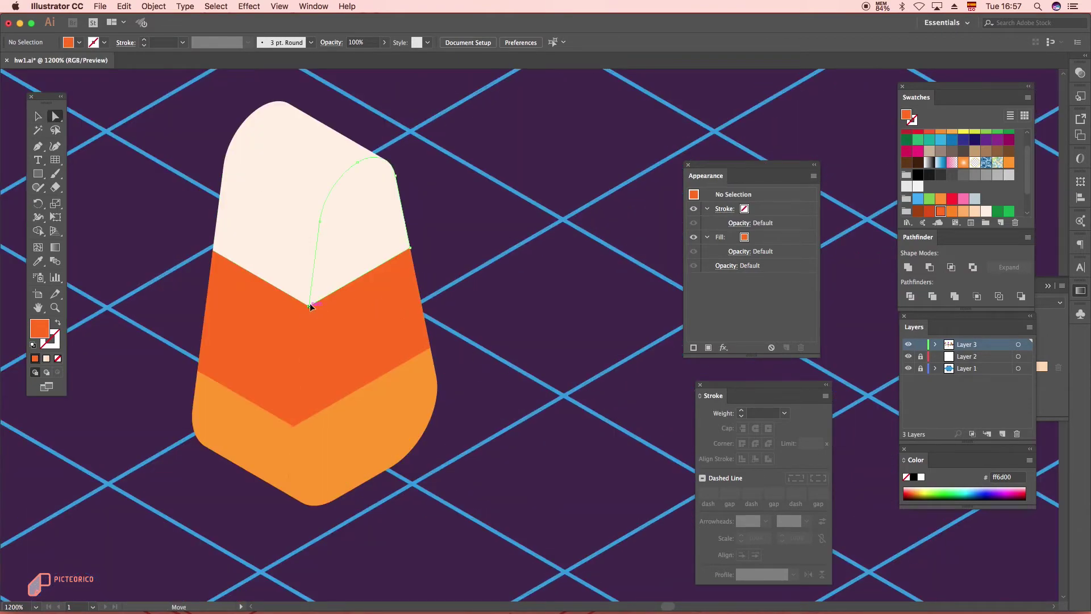
click(310, 306)
key(super+minus)
click(440, 308)
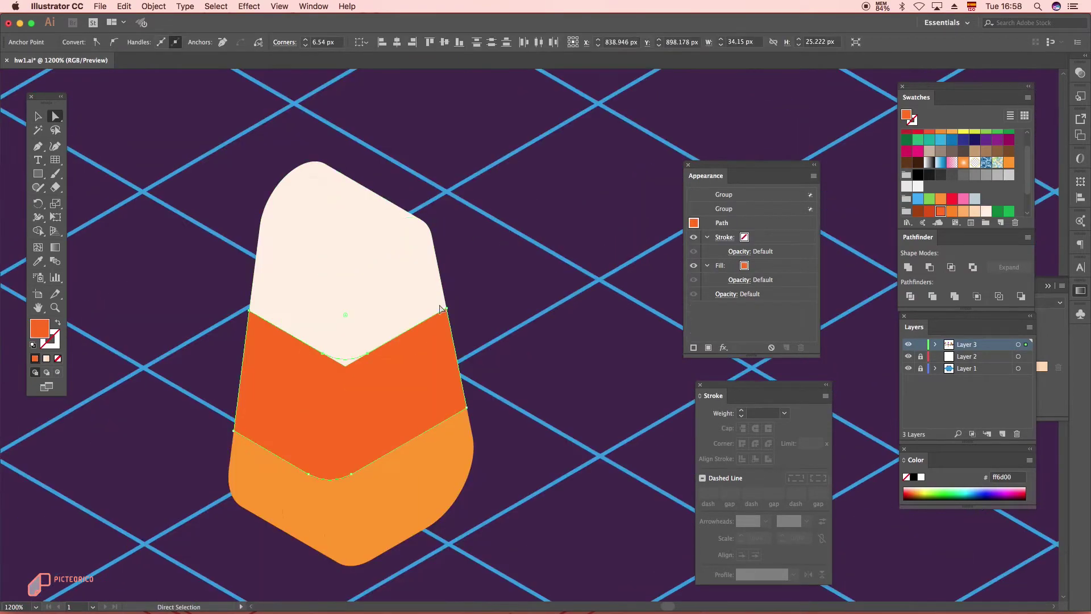
click(344, 361)
drag(346, 357, 349, 324)
click(493, 273)
Step: Place a smaller copy of the isometric candy corn between the original and the pumpkin basket
scroll(438, 374, down, 4)
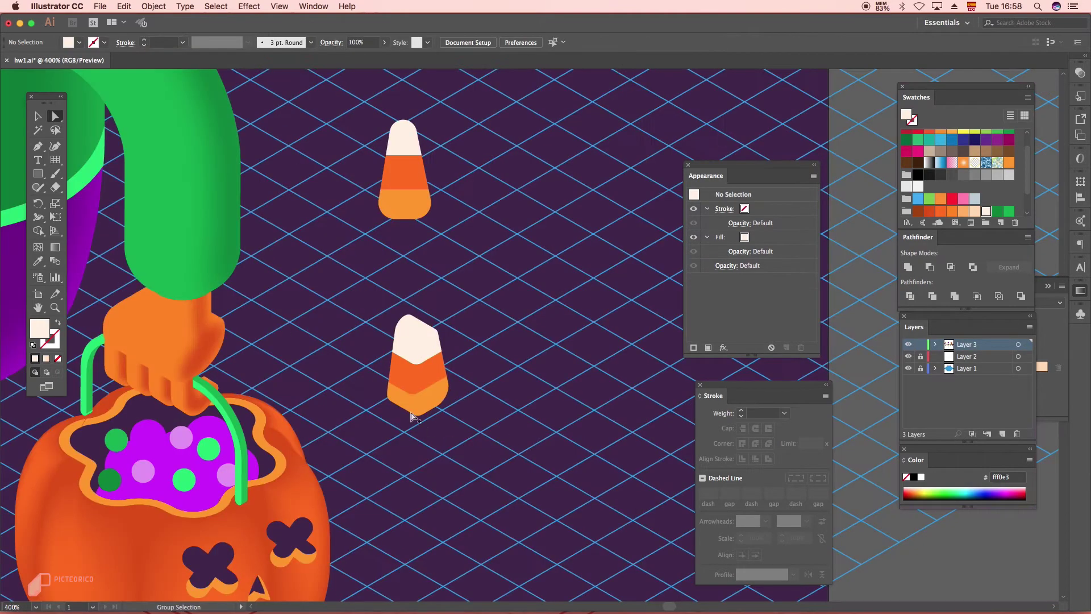
scroll(420, 418, up, 1)
key(v)
scroll(498, 430, down, 3)
scroll(511, 420, up, 2)
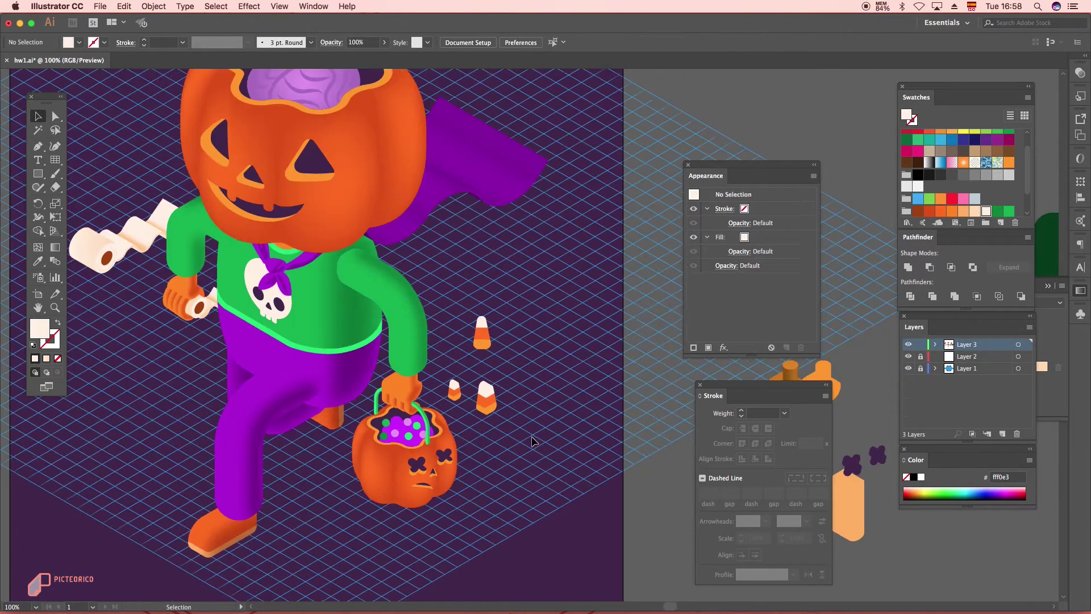
Step: Move the flat and the larger isometric candy corn off the artboard, and select the small isometric one near the basket
drag(533, 442, 476, 340)
drag(482, 341, 668, 467)
click(586, 407)
scroll(605, 305, down, 3)
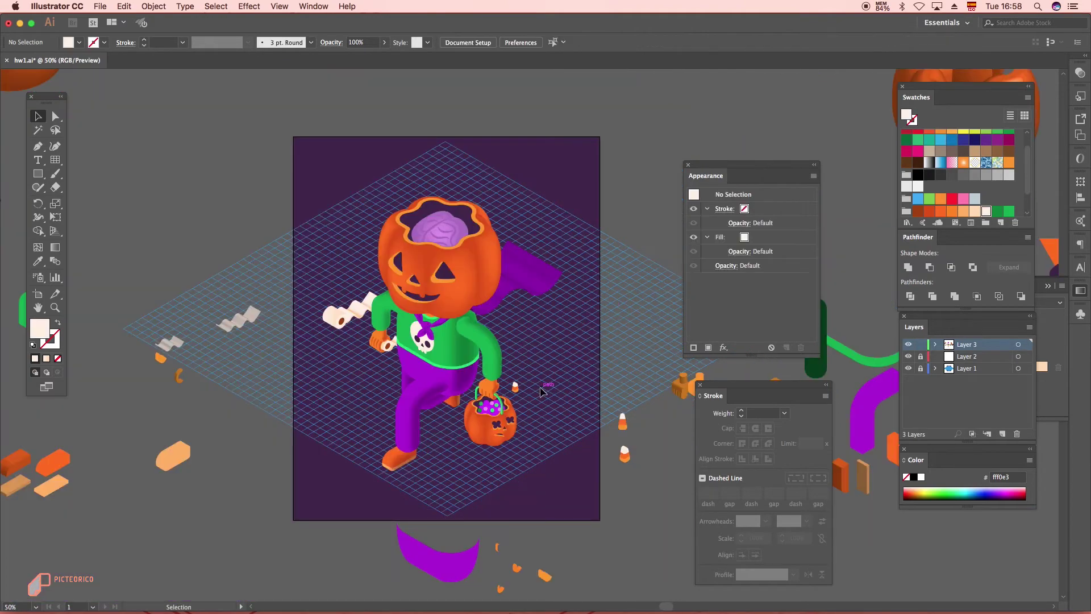
scroll(474, 392, up, 4)
click(472, 378)
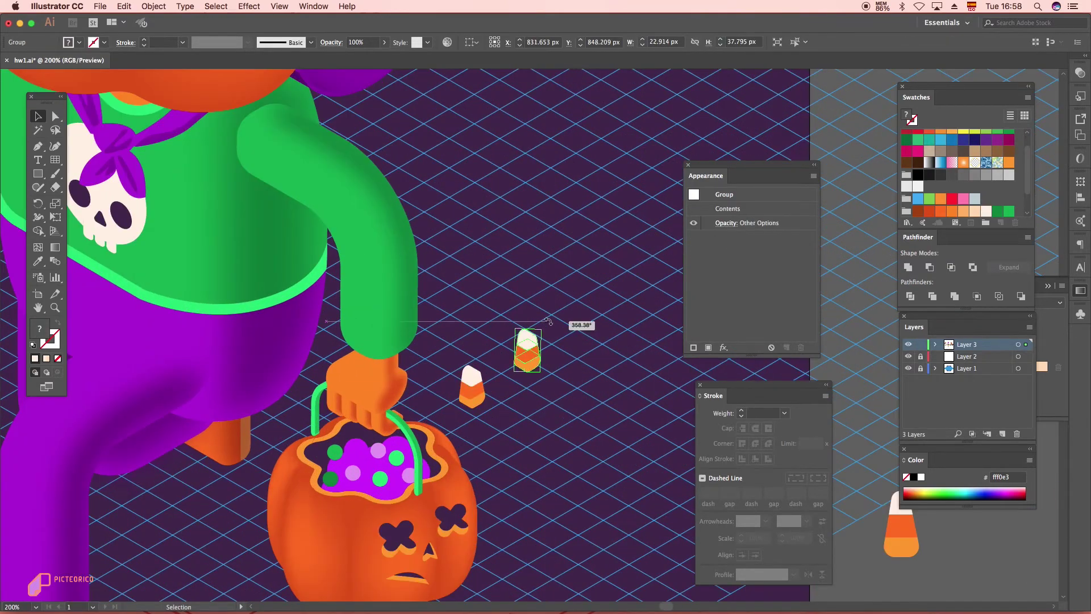
Step: Apply a 3D Extrude & Bevel to the lying candy corn with the Isometric Right position and an extrude depth of 25 pt
click(250, 6)
click(454, 83)
click(728, 150)
click(744, 346)
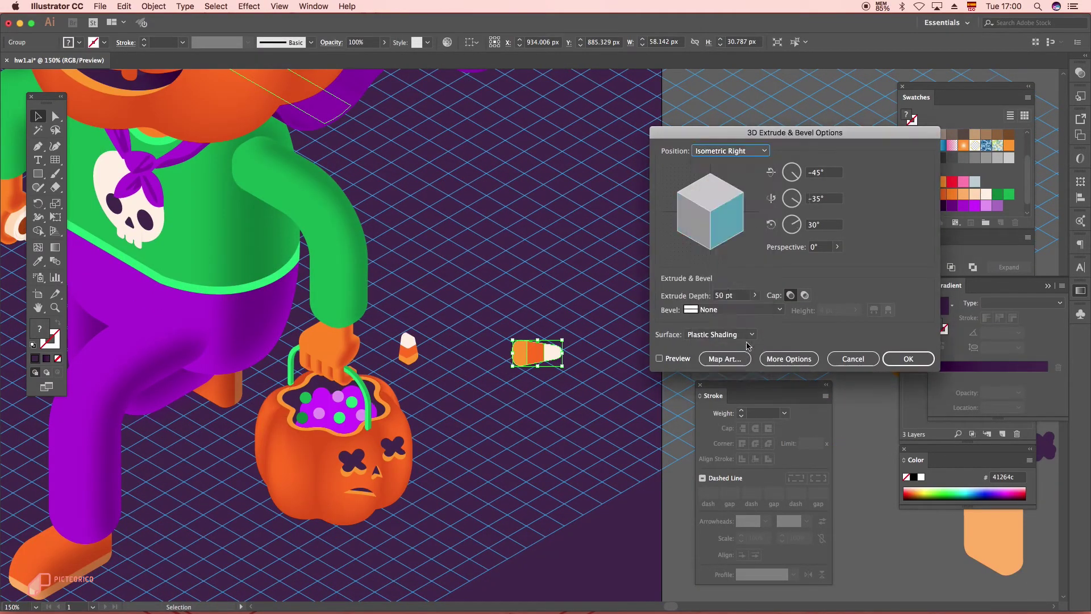
text(20)
click(660, 358)
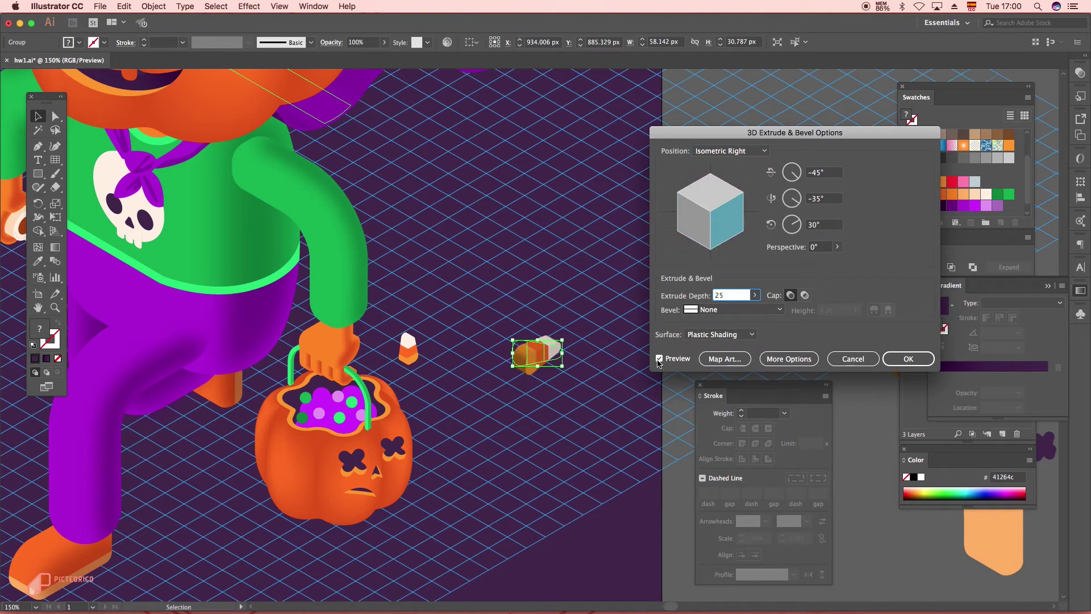
click(908, 358)
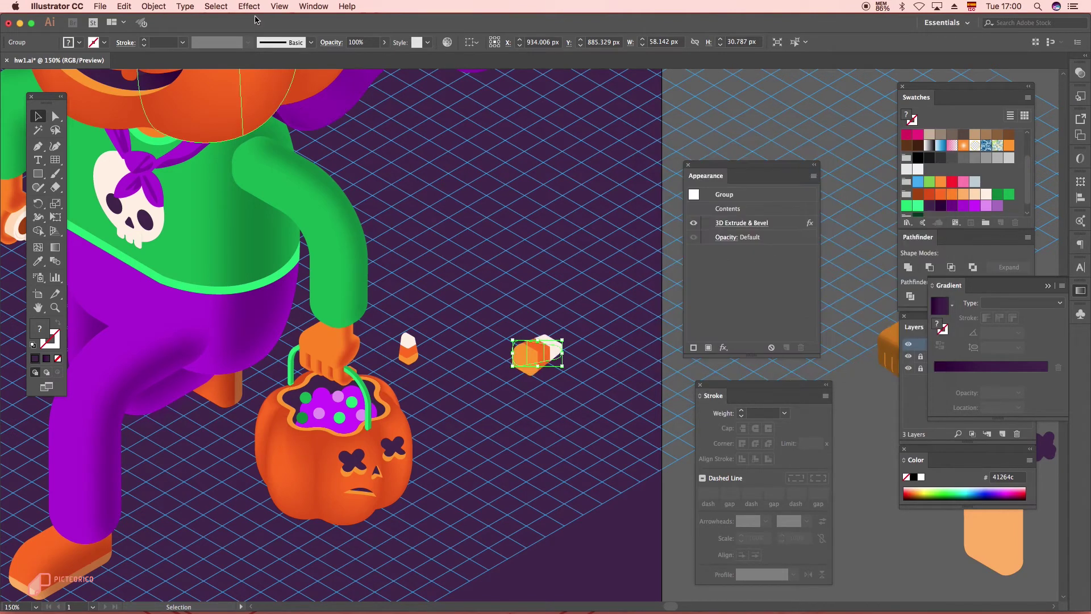
Step: Expand the lying candy corn's 3D appearance and move it closer to the pumpkin basket
click(154, 6)
click(170, 126)
drag(560, 339, 467, 339)
key(super+equal)
key(super+equal)
key(super+equal)
Step: Extrude the green ellipse 20 pt in the Isometric Left position and stretch it slightly wider
click(605, 300)
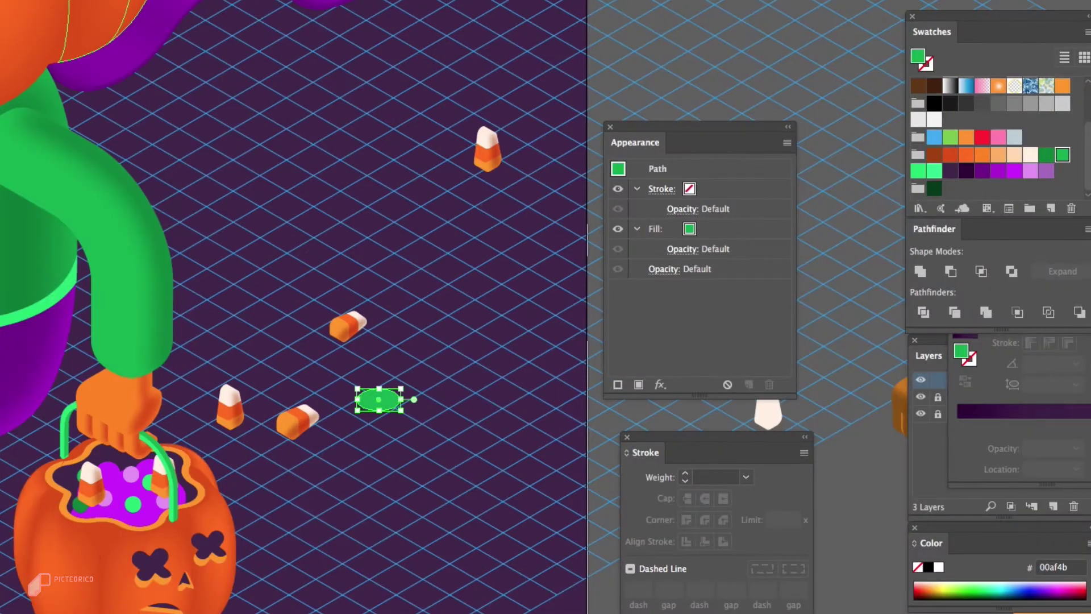
click(6, 1)
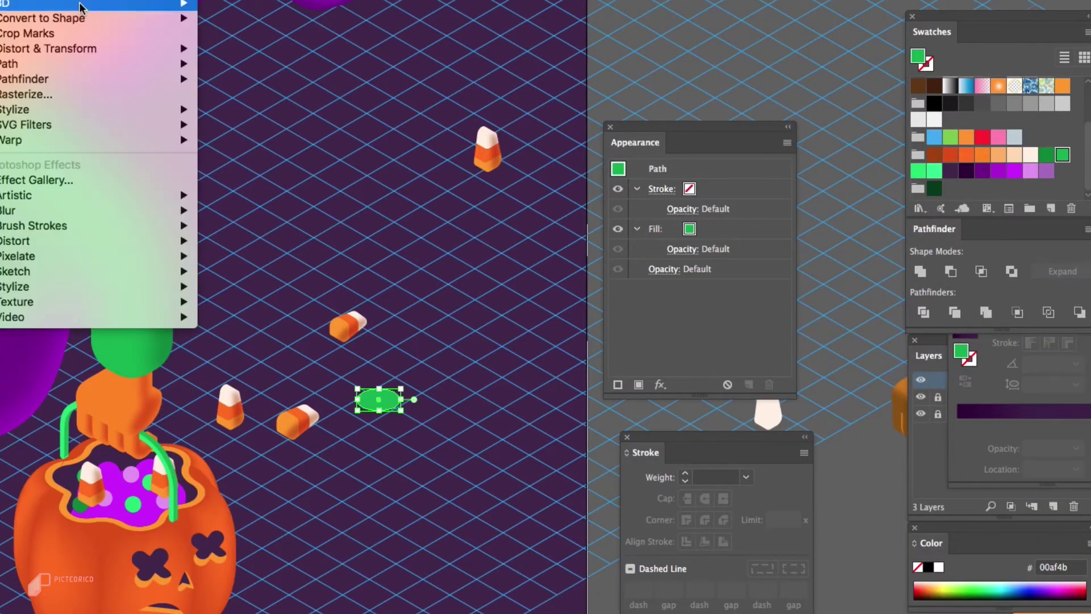
mouse_move(170, 3)
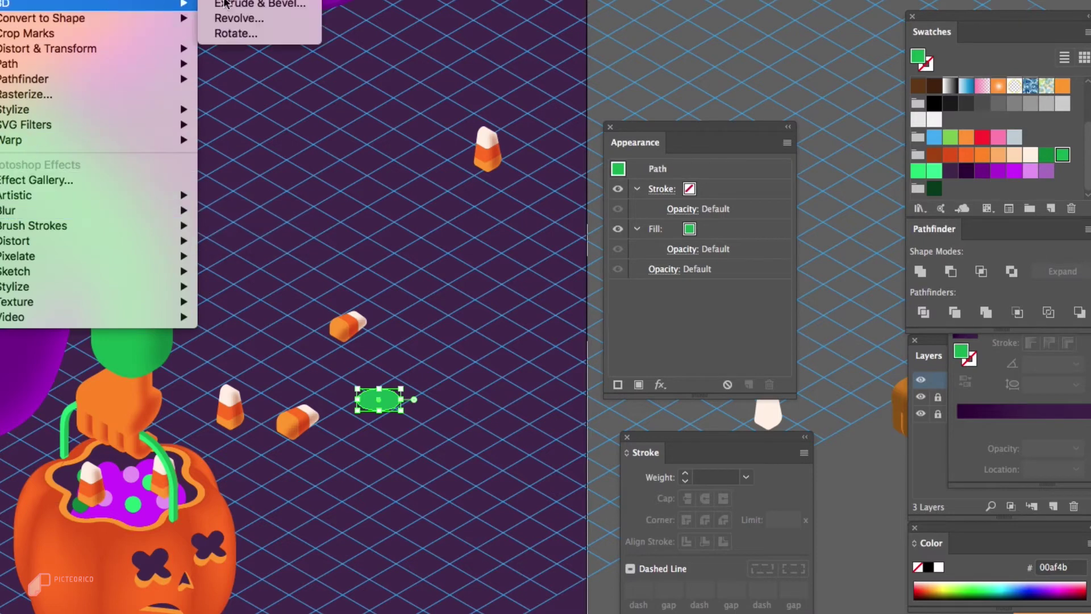
click(271, 7)
click(672, 117)
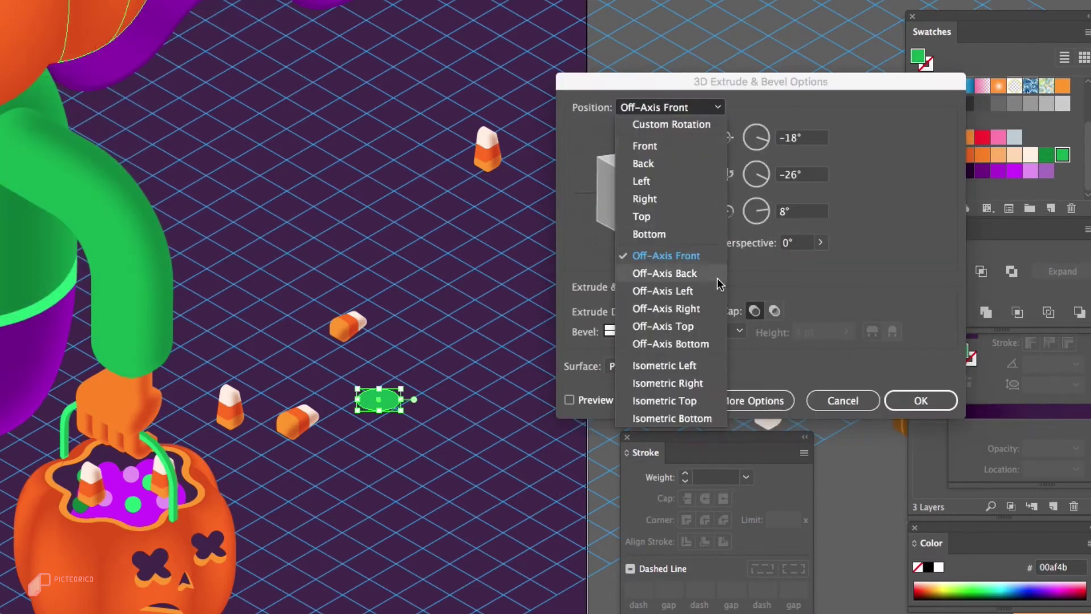
click(693, 361)
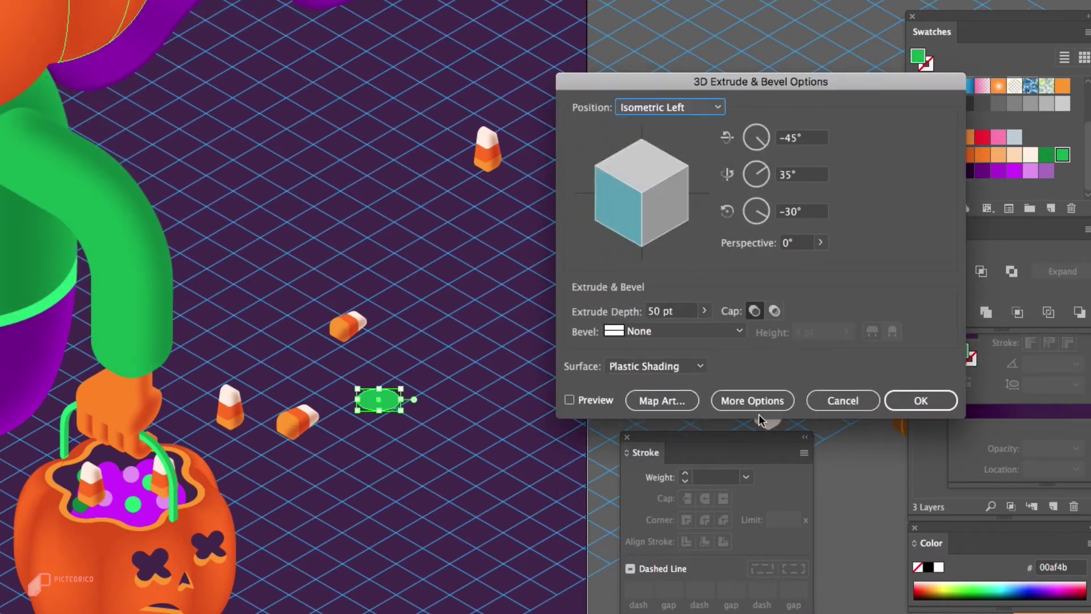
click(569, 400)
click(681, 311)
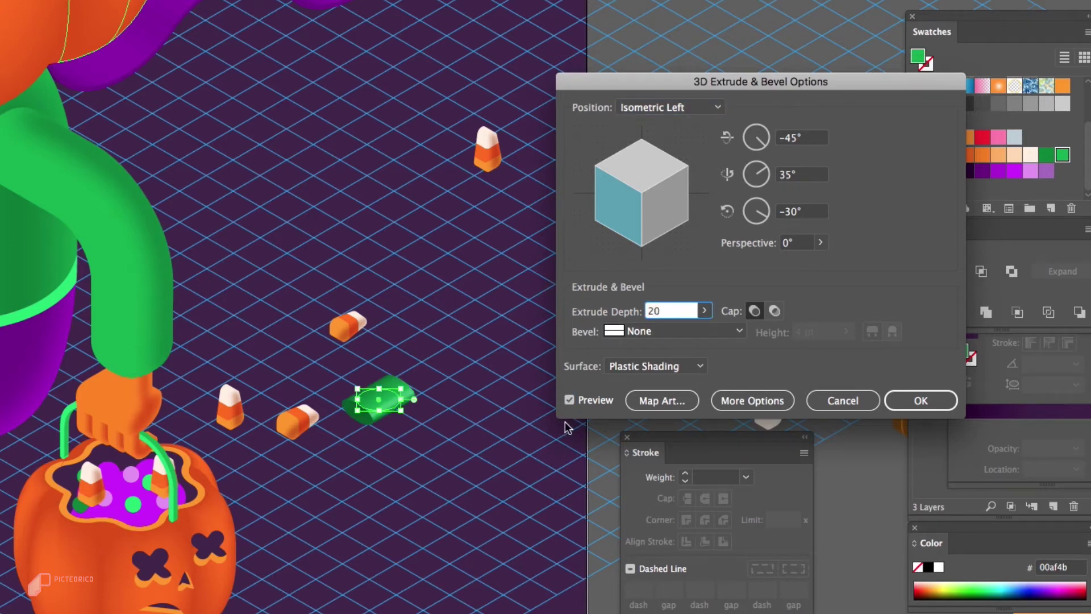
click(569, 400)
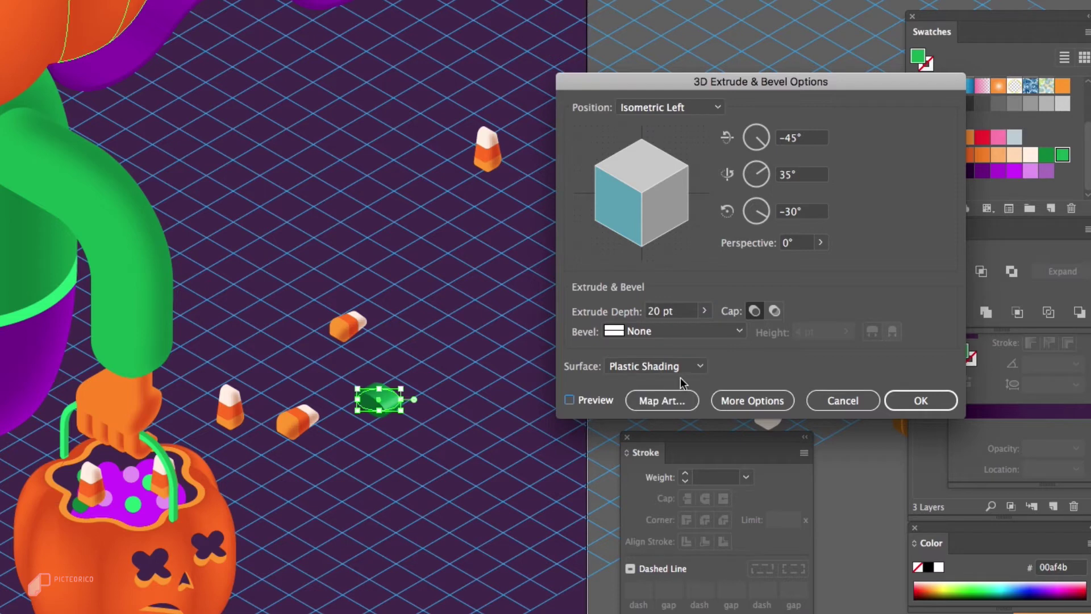
click(920, 400)
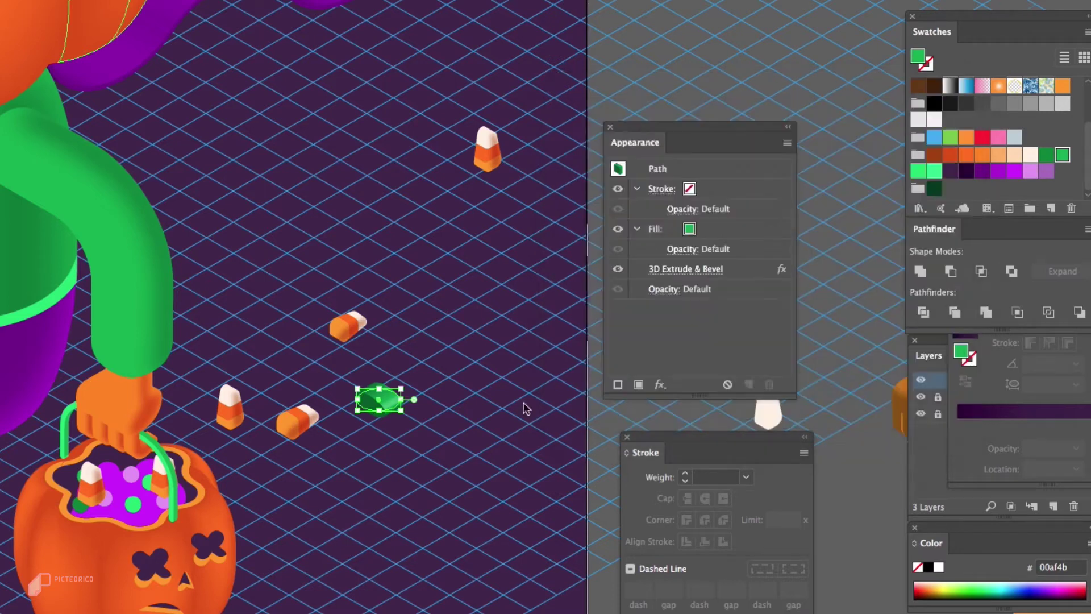
drag(402, 400, 417, 401)
click(486, 386)
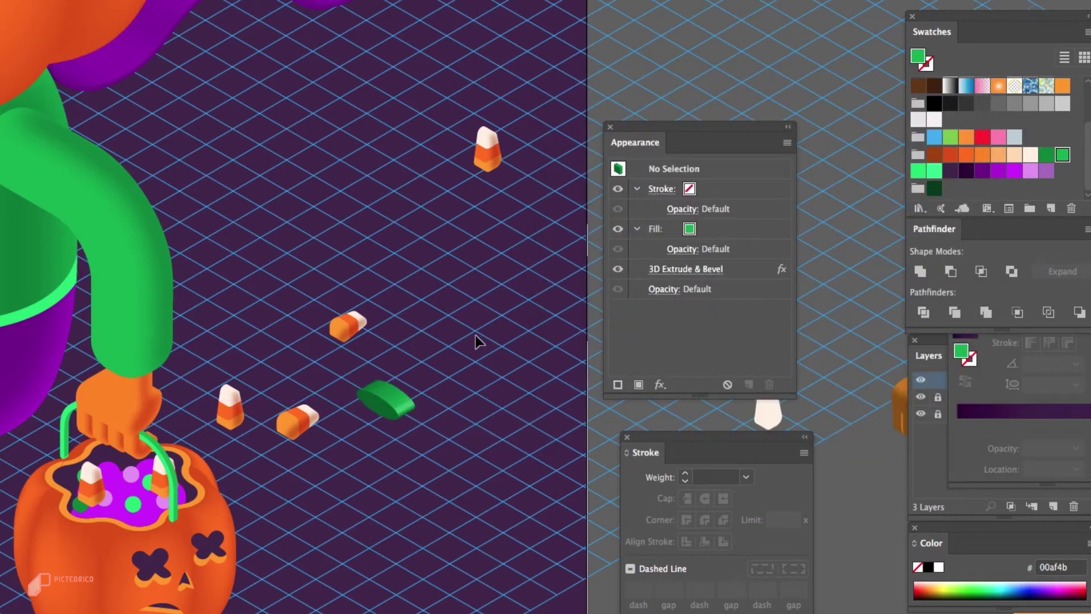
scroll(475, 335, down, 3)
scroll(508, 352, up, 5)
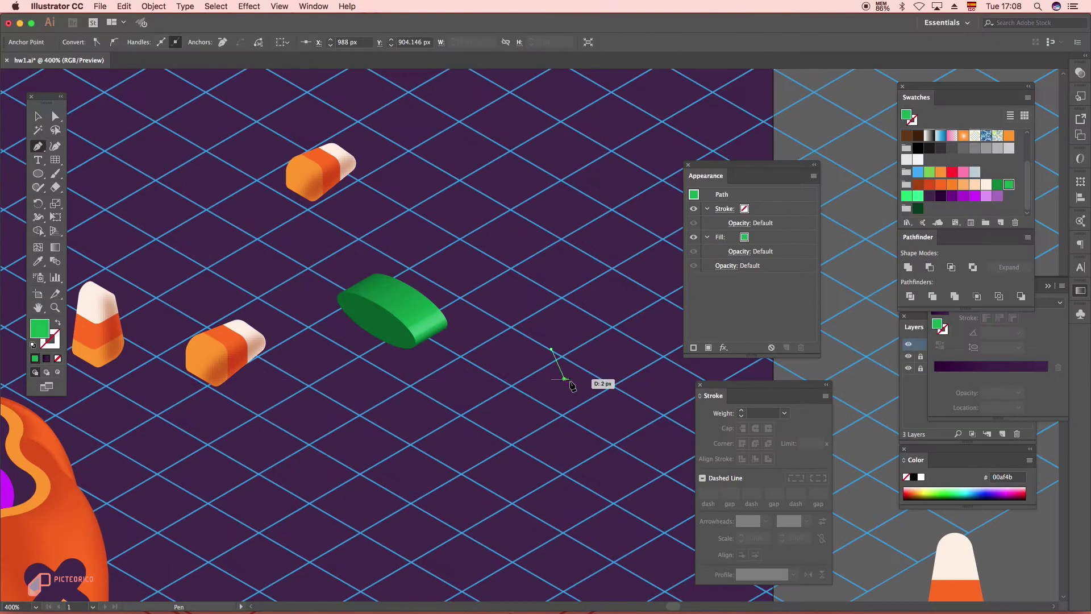
click(432, 428)
key(super+z)
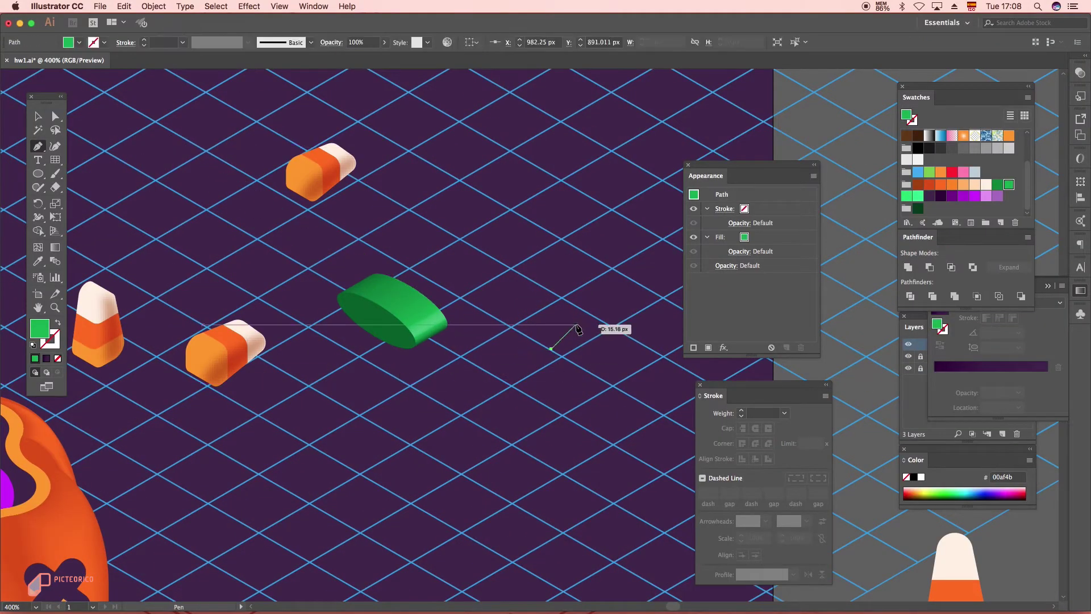
scroll(538, 357, up, 1)
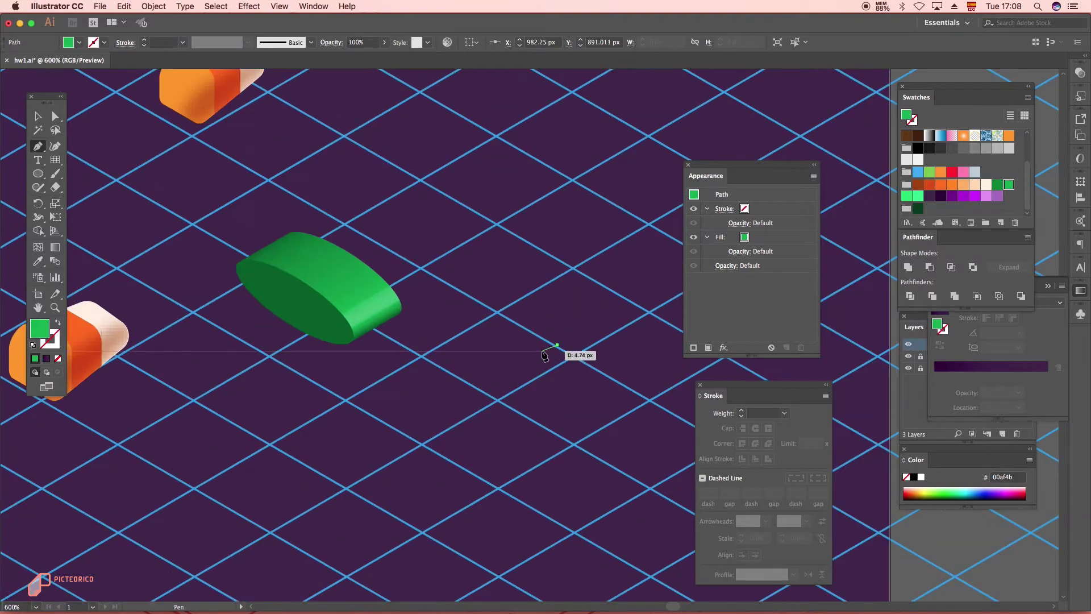
key(super+z)
Step: Draw a closed, curved lobed shape in green with the Pen tool near the extruded ellipse
scroll(410, 298, up, 2)
click(335, 329)
drag(403, 275, 438, 298)
drag(419, 357, 438, 368)
drag(446, 421, 399, 450)
drag(359, 453, 310, 386)
drag(335, 328, 380, 307)
Step: Adjust the hand-drawn lobed shape to about 16 by 16 px and move it clear of the extruded ellipse
scroll(395, 326, down, 2)
key(v)
drag(393, 377, 446, 392)
drag(445, 390, 401, 357)
drag(442, 278, 413, 318)
drag(394, 366, 393, 353)
click(472, 324)
scroll(473, 325, down, 4)
drag(457, 327, 526, 344)
Step: Create a green five-pointed star near the extruded ellipse
scroll(442, 322, up, 4)
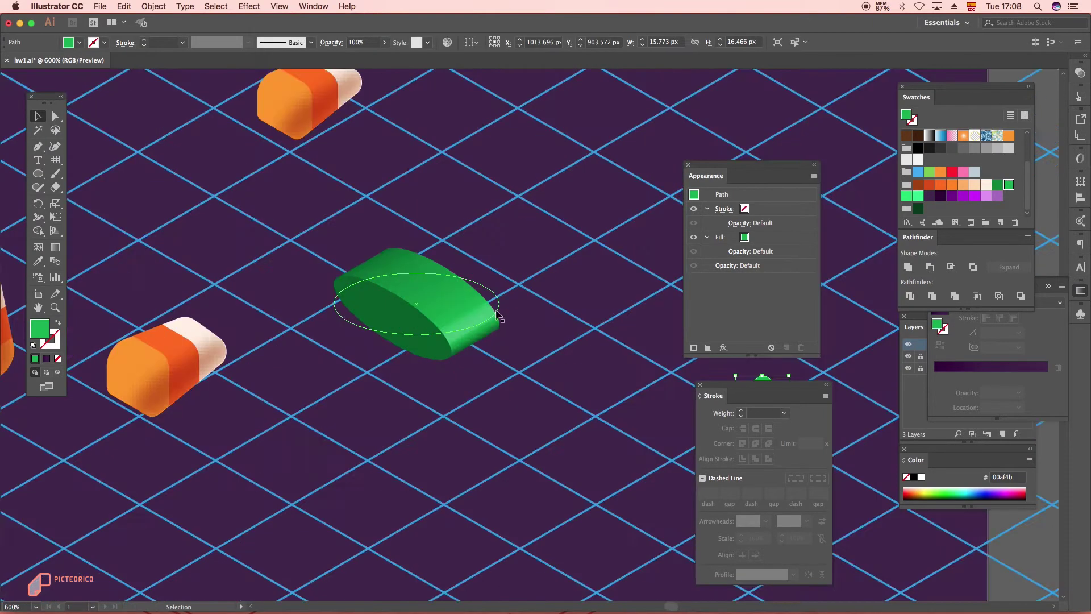
drag(38, 174, 77, 229)
drag(504, 342, 535, 321)
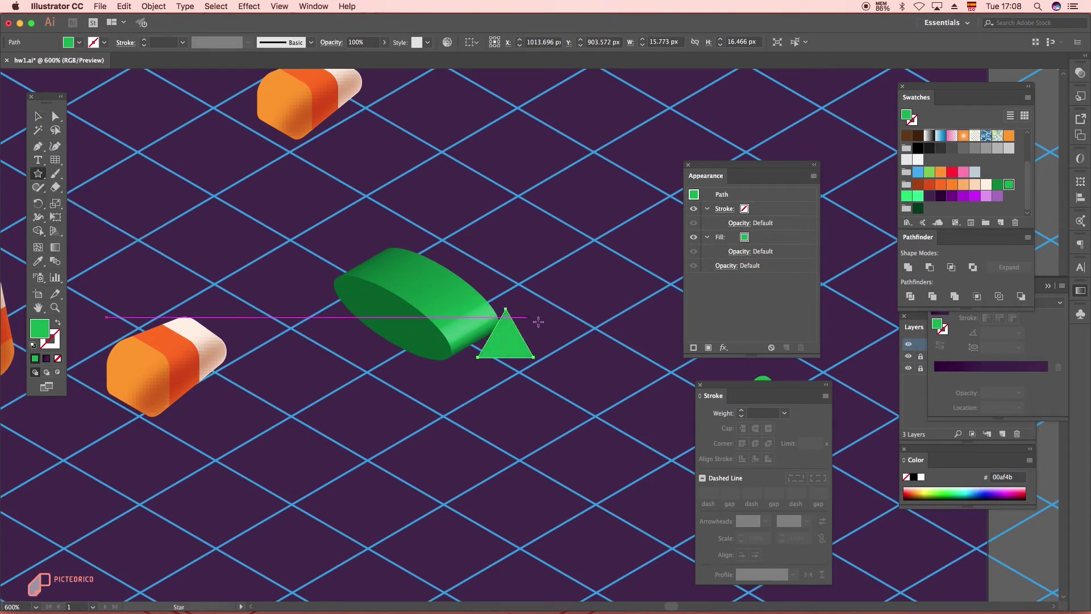
key(super+z)
click(548, 299)
text(5)
click(263, 357)
Step: Round the star's corners into soft lobes
key(v)
click(508, 315)
click(438, 182)
key(a)
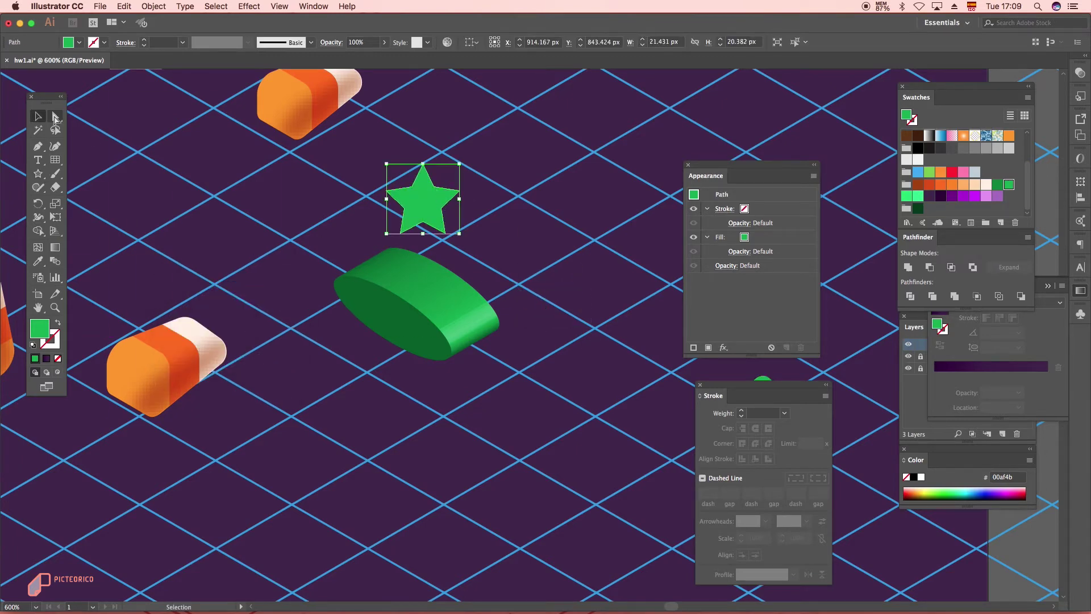
drag(444, 184, 470, 166)
Step: Place the rounded star by the extruded ellipse's lower end and swap its fill and stroke to make a green outline
key(v)
drag(428, 200, 521, 351)
key(shift+x)
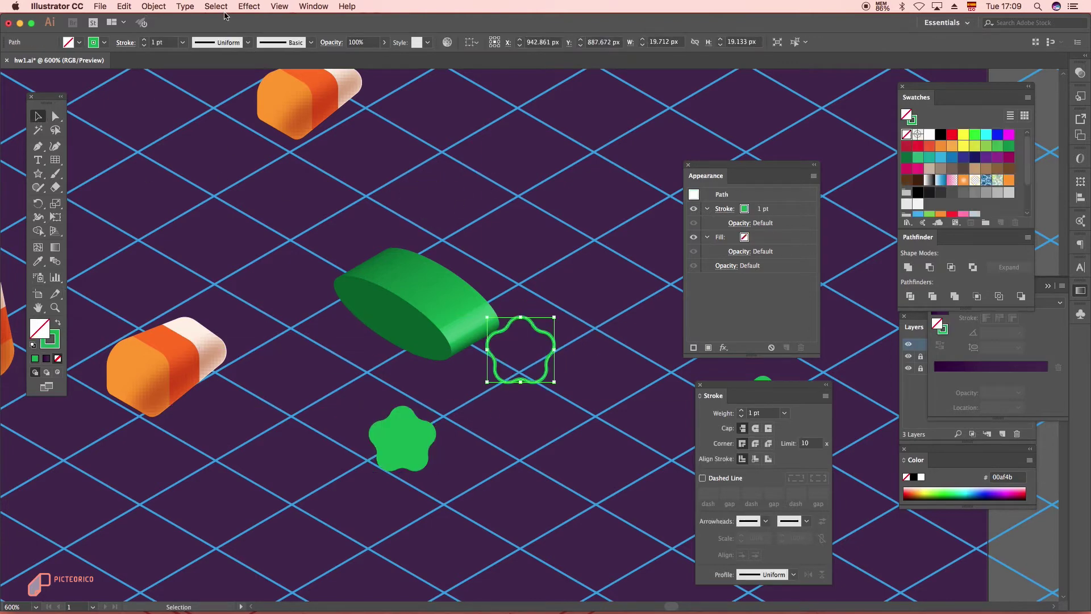
Step: Apply a 3D Extrude & Bevel to the star outline with Isometric Right position, 0 pt depth and No Shading
click(249, 6)
mouse_move(262, 77)
click(435, 78)
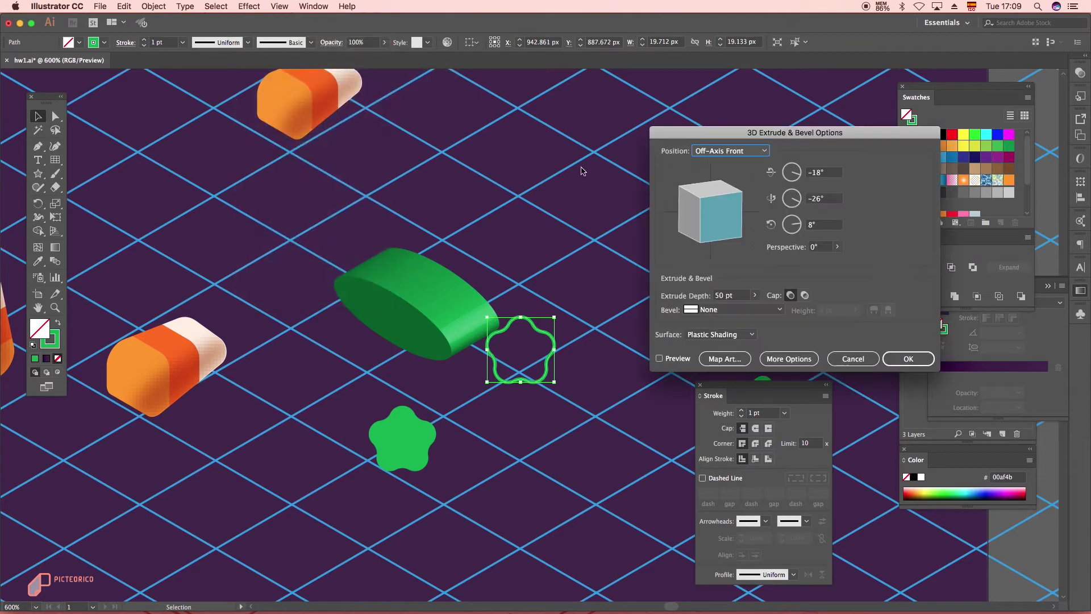
click(721, 151)
click(730, 150)
click(719, 350)
click(719, 334)
click(710, 357)
click(755, 295)
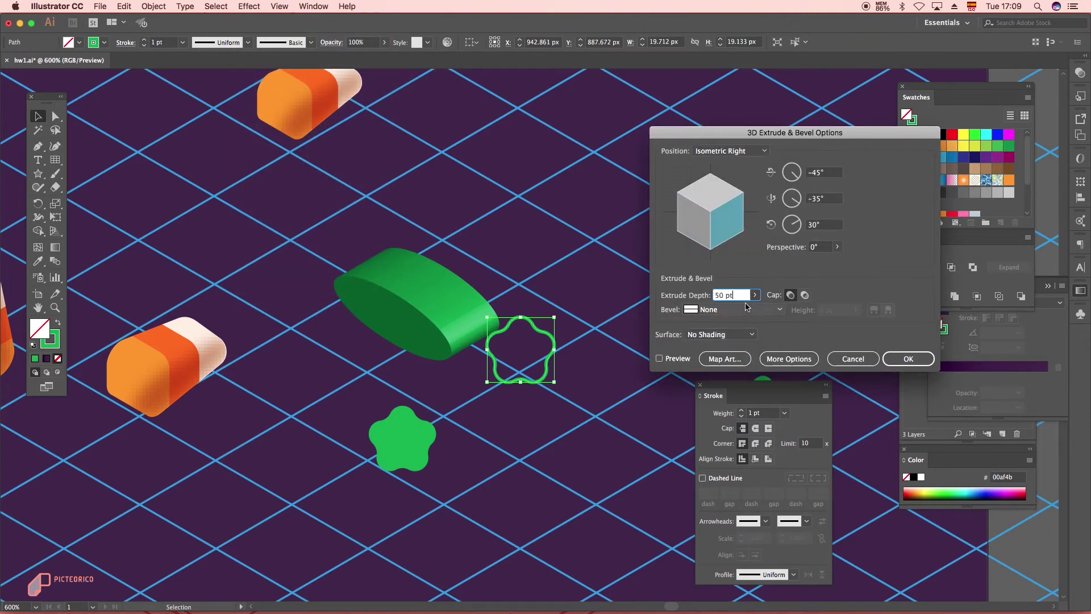
click(659, 359)
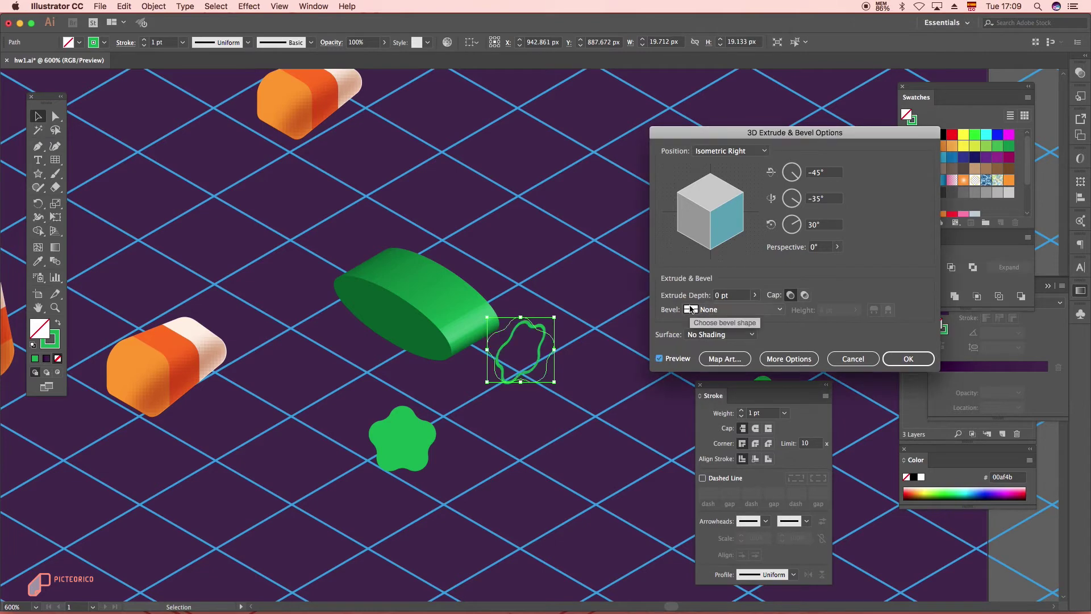
click(908, 358)
Step: Change the isometric star outline's stroke weight and move it up against the ellipse's end
key(super+equal)
click(182, 42)
click(196, 106)
drag(536, 323, 493, 310)
click(490, 202)
Step: Change the green ellipse's 3D effect to a Rounded bevel of 4 pt height with No Shading
scroll(491, 201, down, 4)
click(451, 219)
key(super+equal)
scroll(401, 311, up, 3)
click(756, 265)
click(732, 309)
click(728, 433)
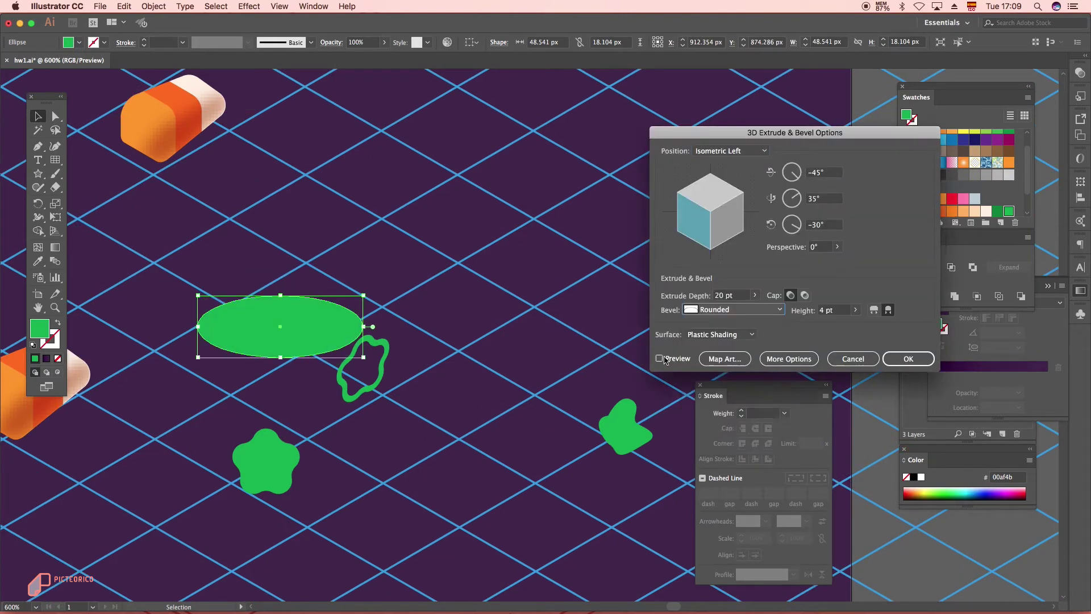
click(660, 358)
click(720, 335)
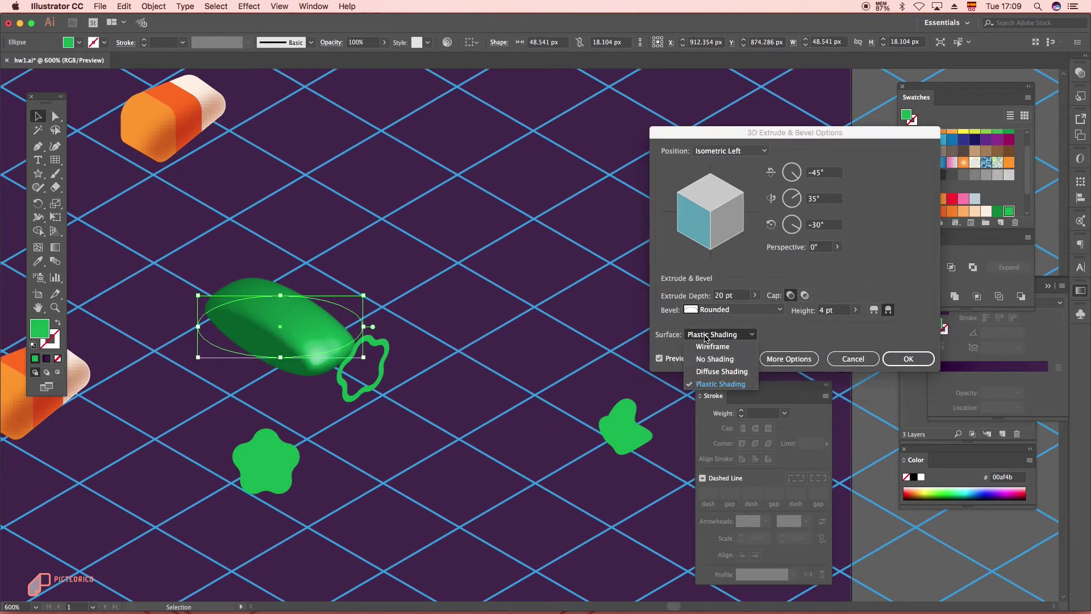
click(717, 357)
key(Return)
Step: Expand the appearance of the candy body and the star outline, uniting the body's pieces into one shape
click(153, 6)
click(176, 134)
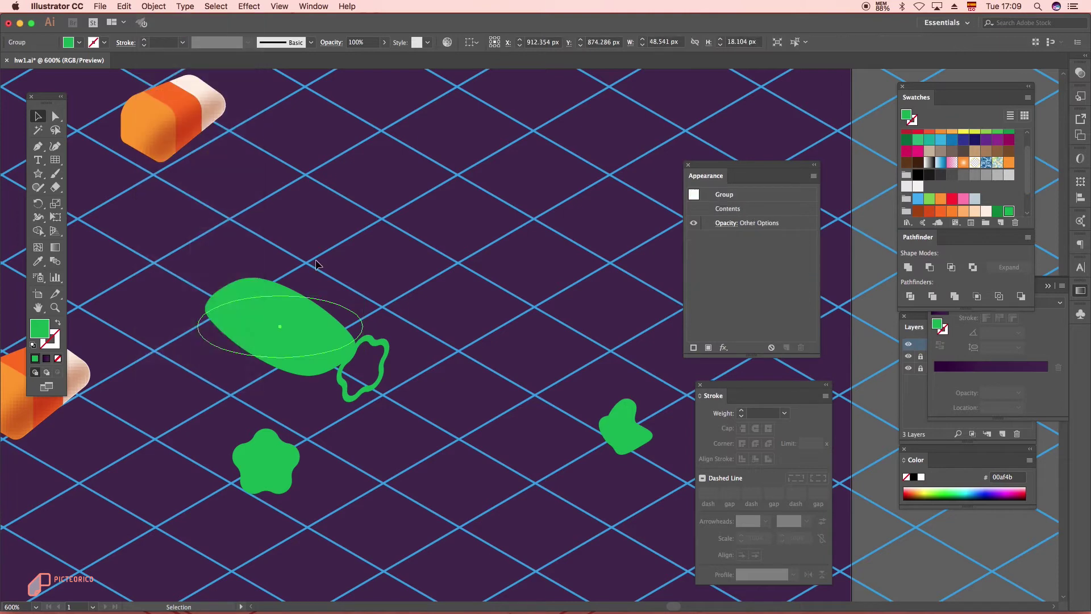
click(909, 266)
click(395, 318)
click(386, 353)
click(154, 7)
click(199, 129)
click(250, 233)
Step: Trace the star outline's outer edge with the Pen tool and close the shape inside the candy body to form a wrapper end
scroll(302, 337, up, 2)
click(448, 348)
key(p)
click(356, 356)
click(432, 333)
click(450, 347)
click(468, 343)
click(472, 370)
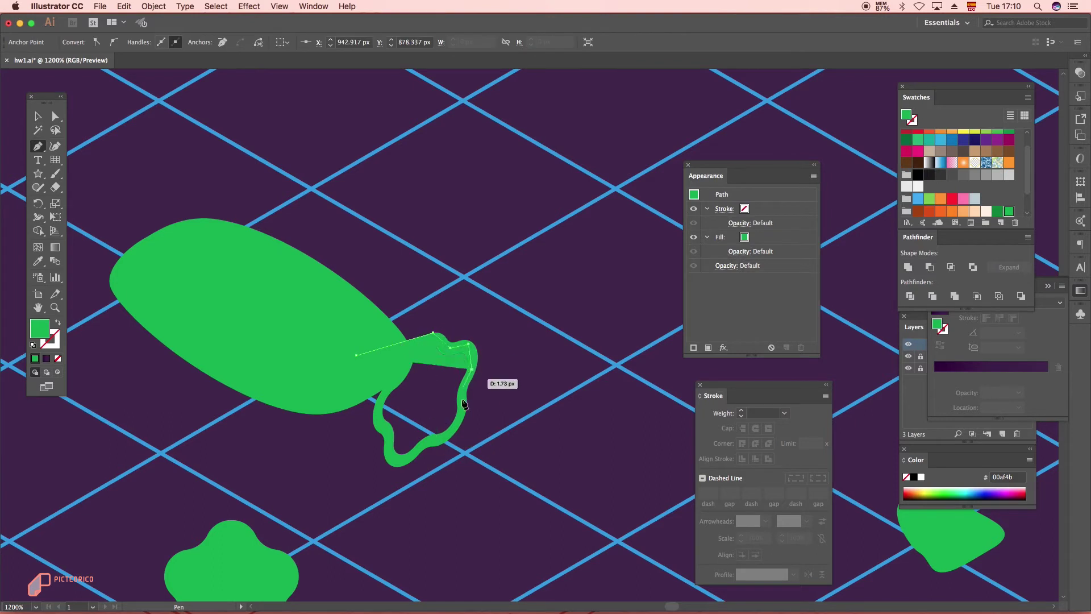
click(462, 399)
click(460, 420)
click(444, 436)
click(419, 446)
click(395, 460)
click(386, 460)
click(345, 378)
drag(356, 355, 372, 354)
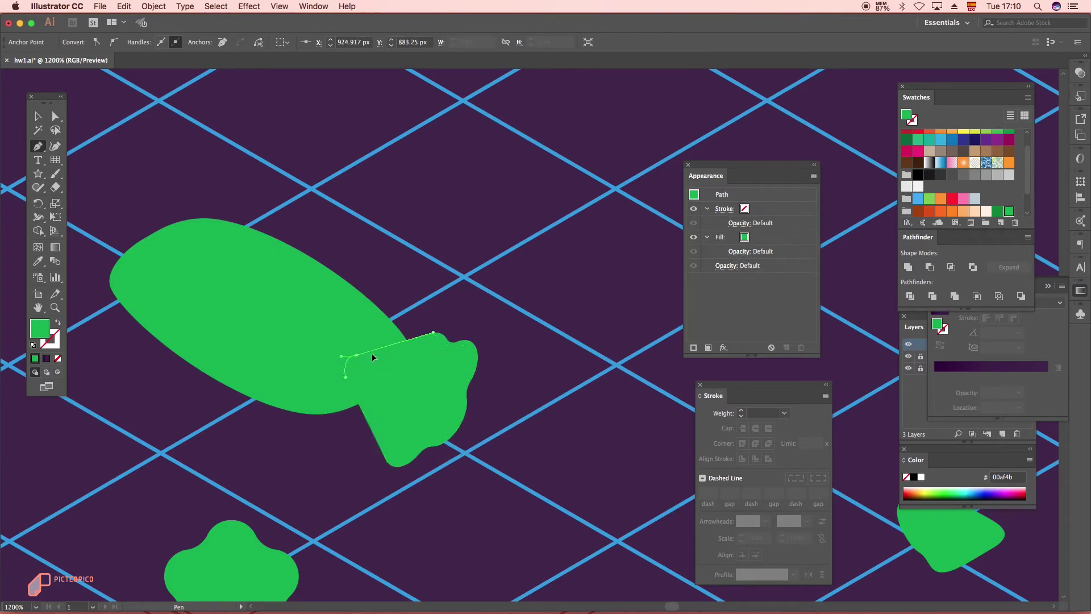
Step: Fill the traced wrapper end with dark green, arrange it behind its rim, and shift both slightly away from the candy body
click(997, 211)
click(474, 360)
right_click(508, 249)
click(642, 361)
shift+click(370, 383)
drag(459, 393, 485, 402)
click(467, 289)
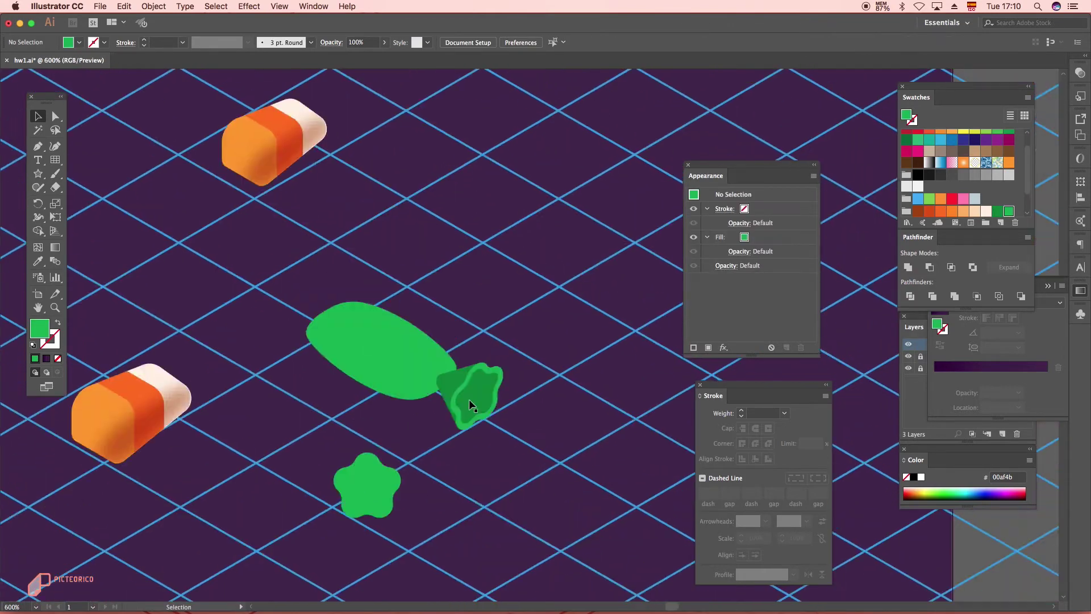
Step: Copy the wrapper end to the candy body's opposite end and rotate it to point away from the body
click(469, 392)
drag(499, 364, 255, 342)
drag(318, 301, 303, 292)
drag(342, 255, 351, 284)
drag(312, 295, 323, 296)
Step: Fill the copied wrapper end with dark green 008435 and unite its parts into a single shape
click(997, 211)
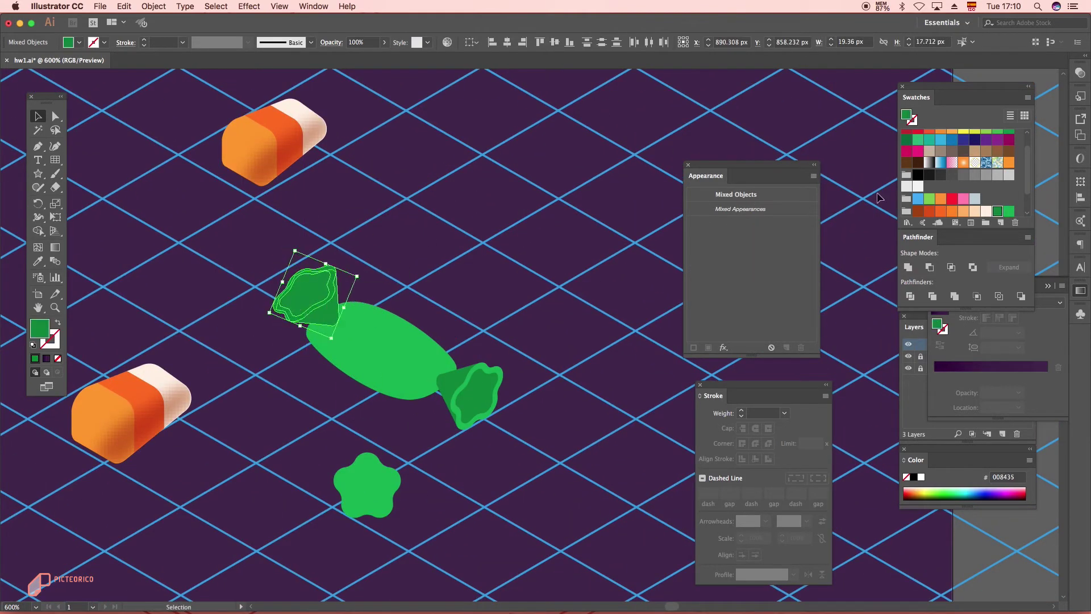
click(908, 267)
right_click(390, 220)
click(364, 267)
click(306, 288)
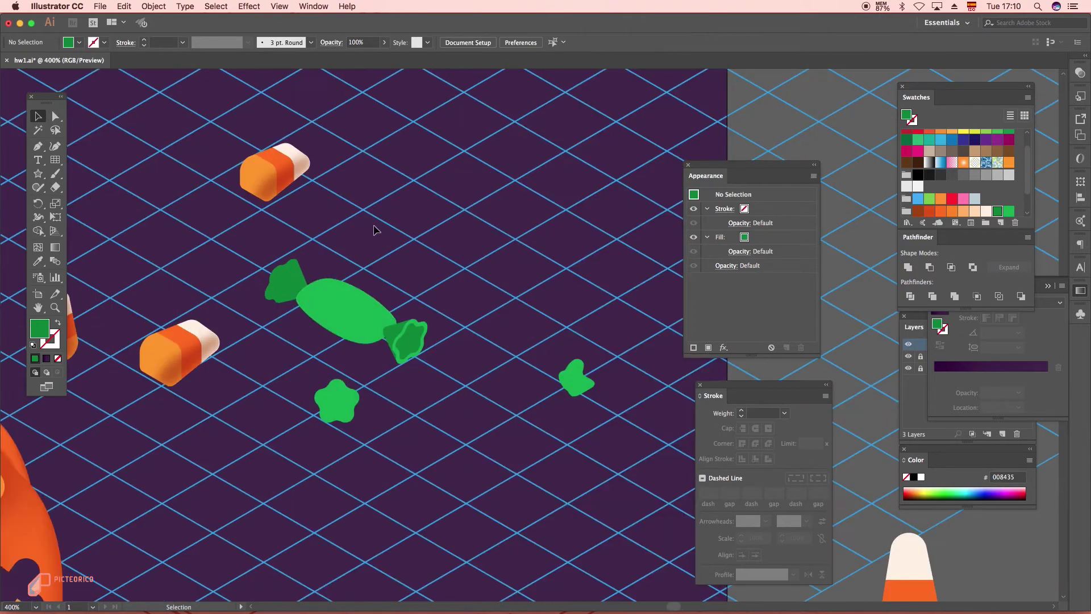
Step: Draw an ellipse over the wrapped candy's body and fit it to the body's slanted front face
scroll(395, 334, up, 4)
click(490, 370)
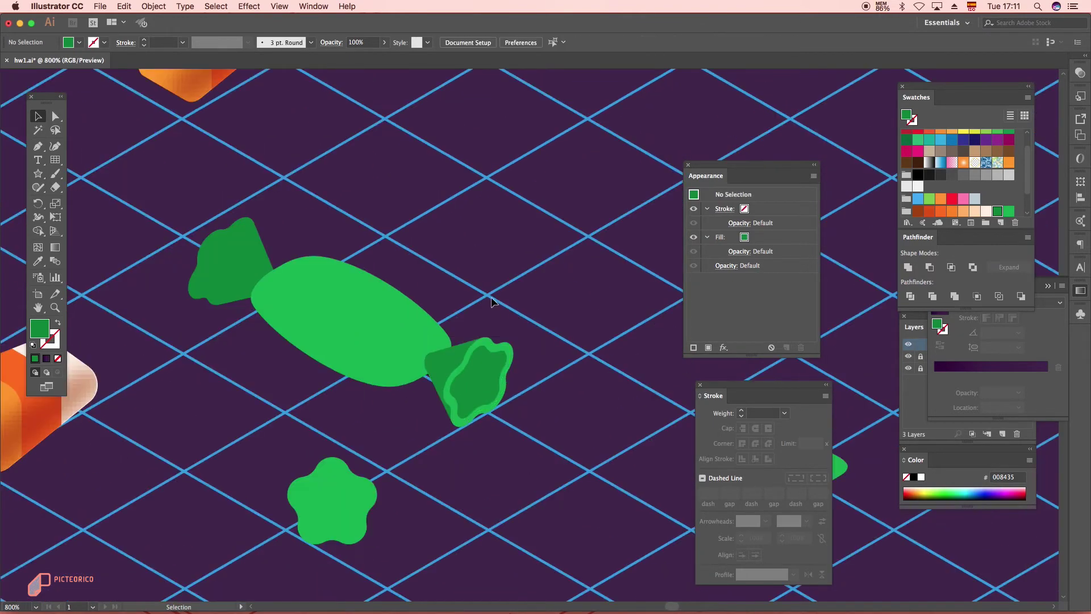
click(353, 316)
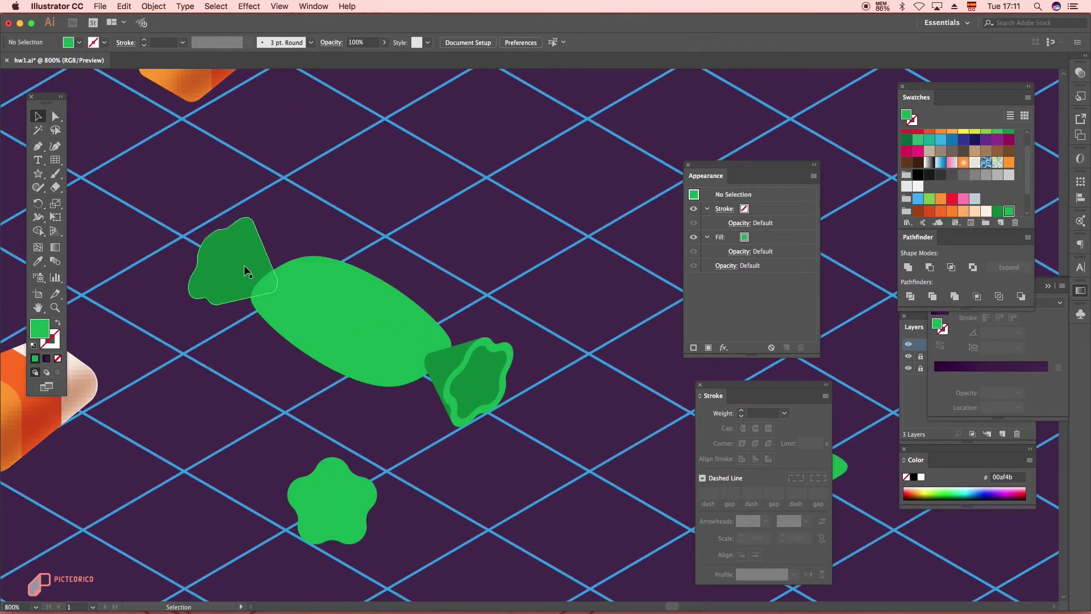
scroll(318, 306, up, 2)
click(318, 307)
drag(38, 176, 82, 200)
mouse_move(265, 292)
mouse_down()
mouse_move(454, 355)
mouse_move(430, 403)
mouse_up()
key(v)
drag(358, 327, 330, 345)
drag(413, 390, 457, 415)
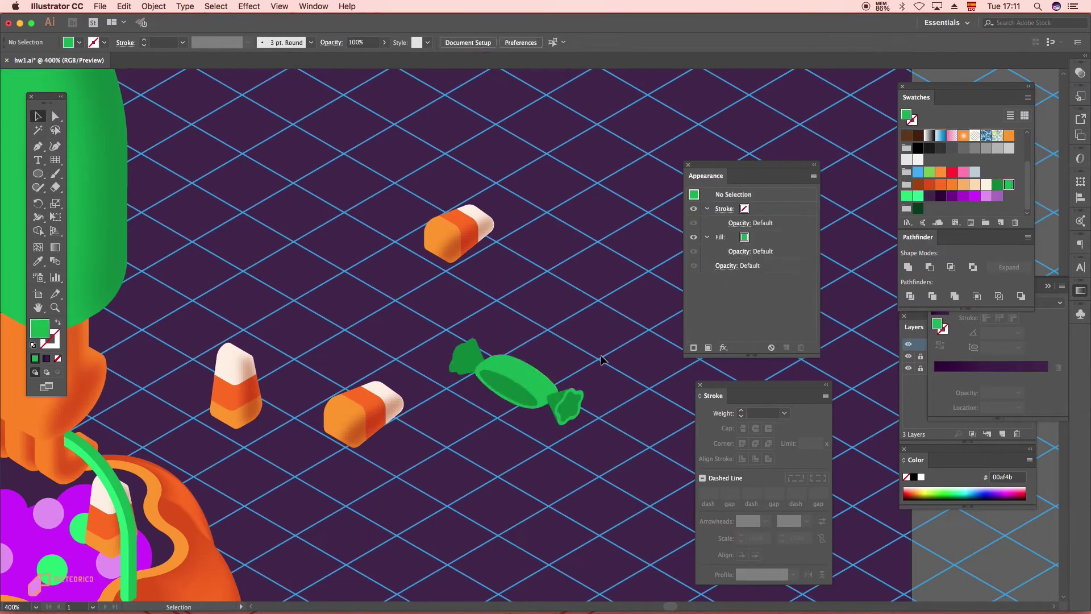
Step: Apply a Gaussian Blur to the dark green shading ellipse on the wrapped candy's body
click(520, 380)
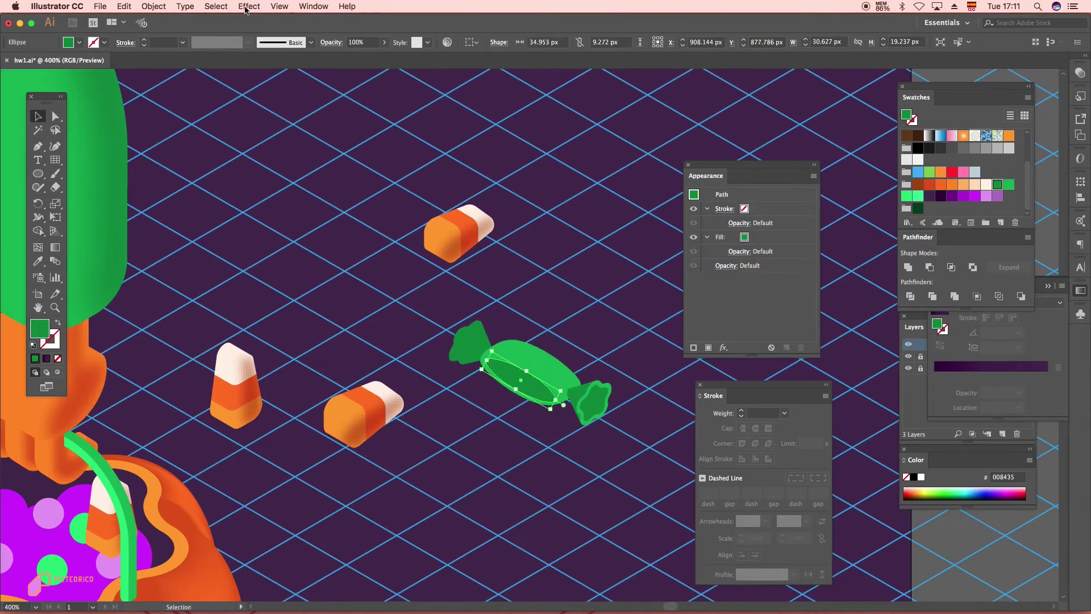
click(249, 6)
mouse_move(299, 240)
mouse_move(273, 224)
click(429, 224)
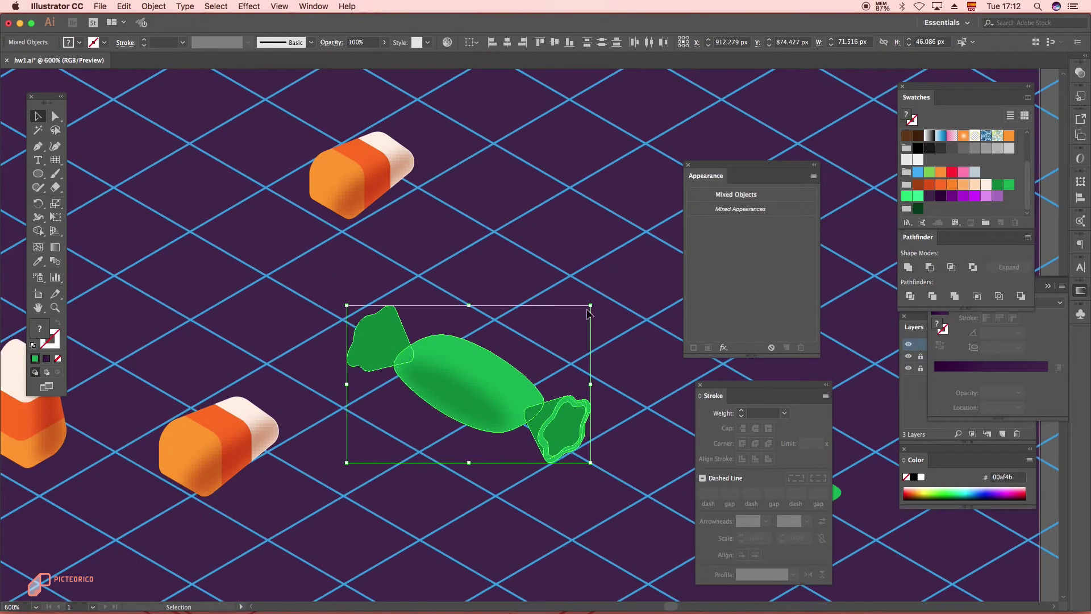
Step: Fill the wrapper ends of the recoloured candy copy with muted purple a667bf
right_click(414, 360)
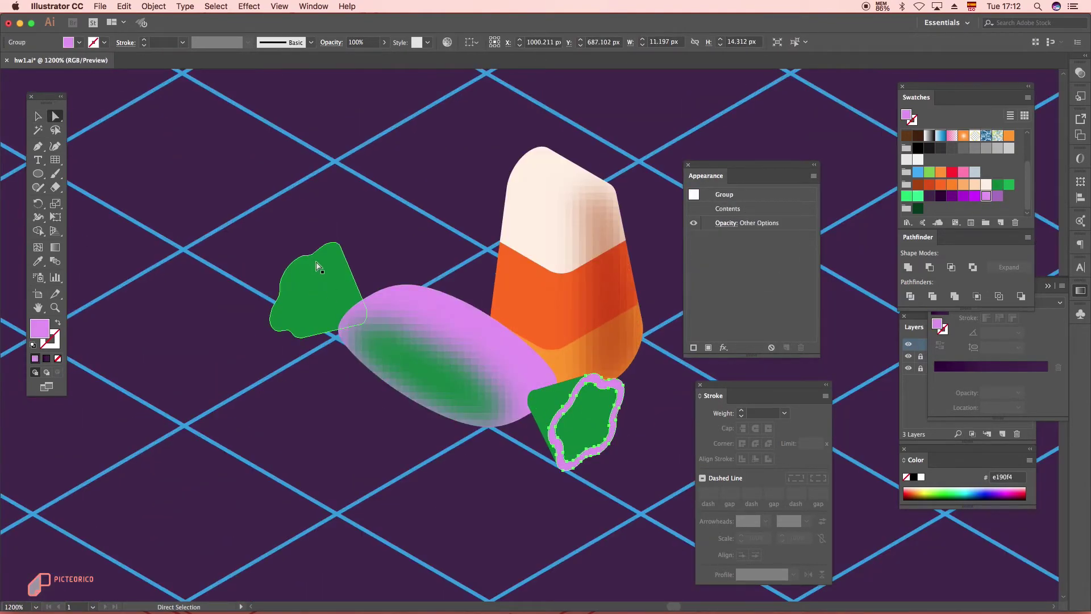
click(993, 197)
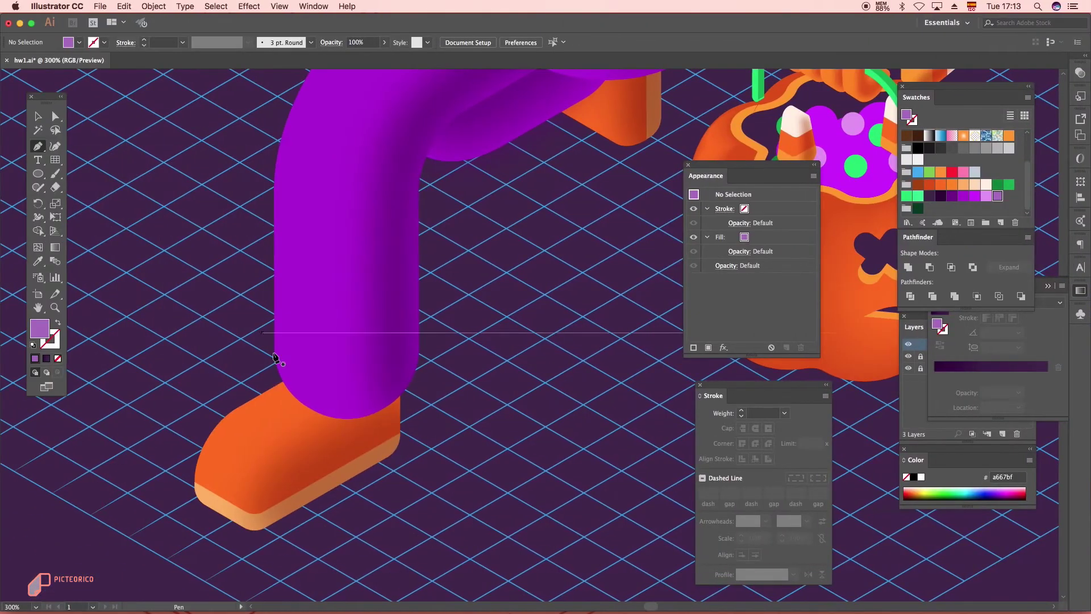
Step: Draw a curved half-moon shoe tab about 9 by 33 px over the front trouser hem and fill it with the shoe's orange ff6d00
click(320, 358)
click(320, 413)
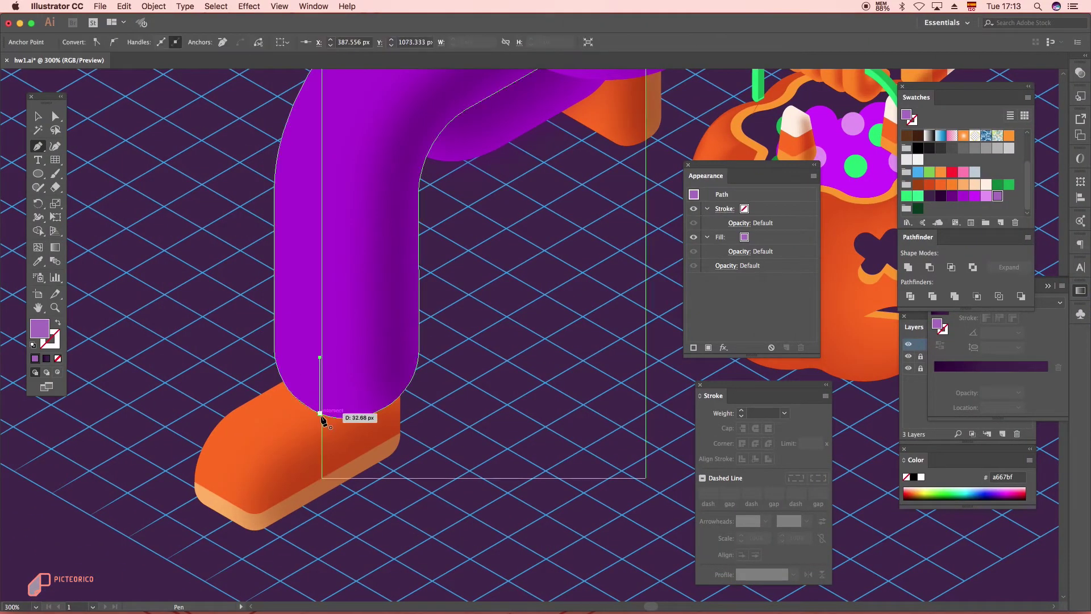
drag(319, 413, 285, 390)
click(319, 357)
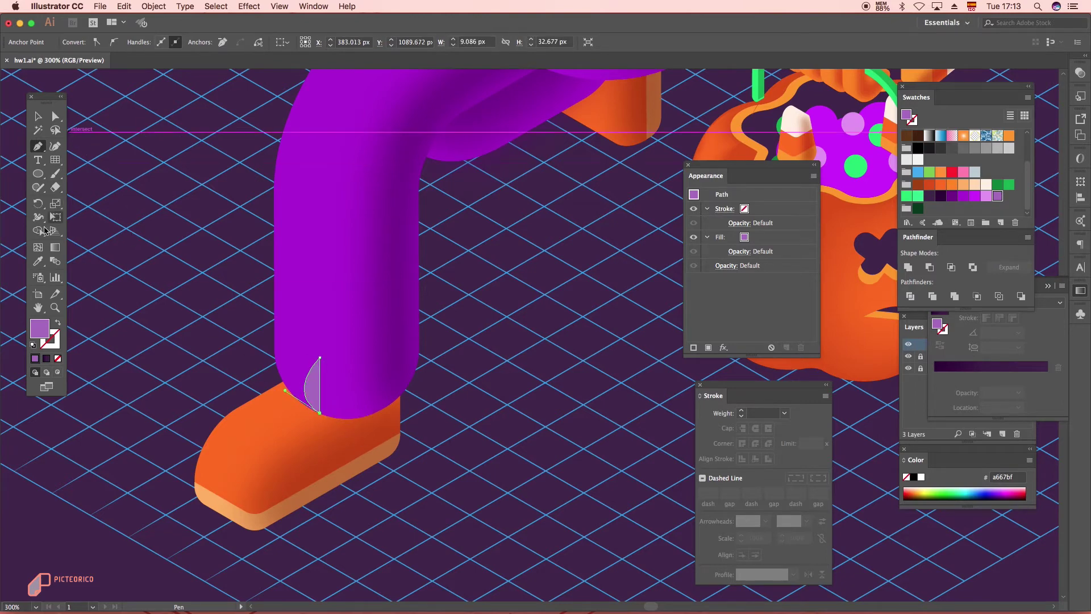
click(295, 426)
key(v)
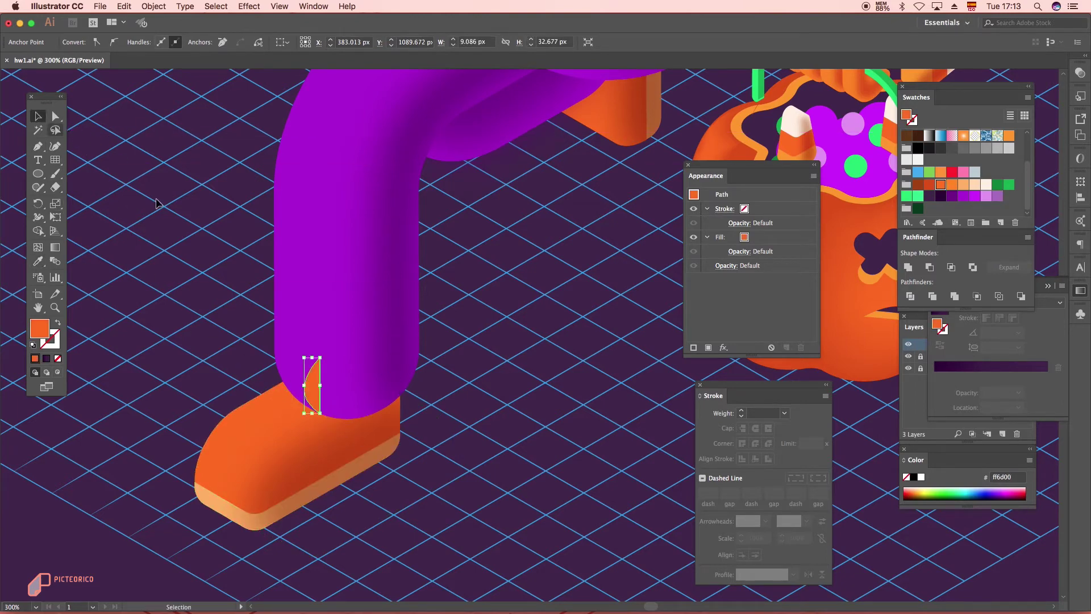
Step: Enlarge the orange shoe tab to about 15 by 41 px and round its upper corner
mouse_move(317, 375)
mouse_down()
mouse_move(309, 387)
mouse_move(322, 355)
mouse_up()
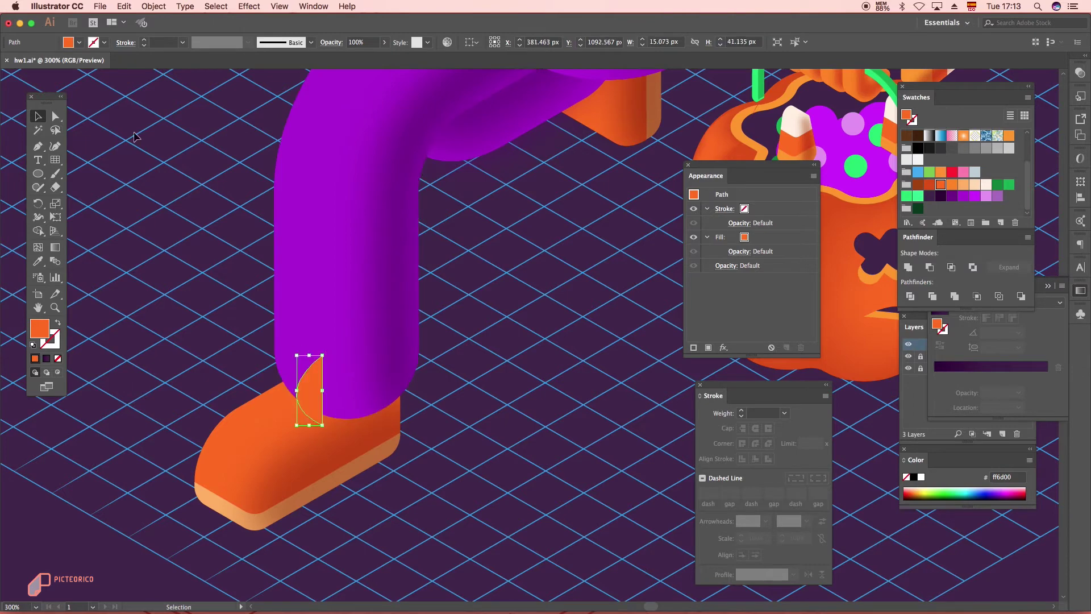
click(54, 117)
click(319, 368)
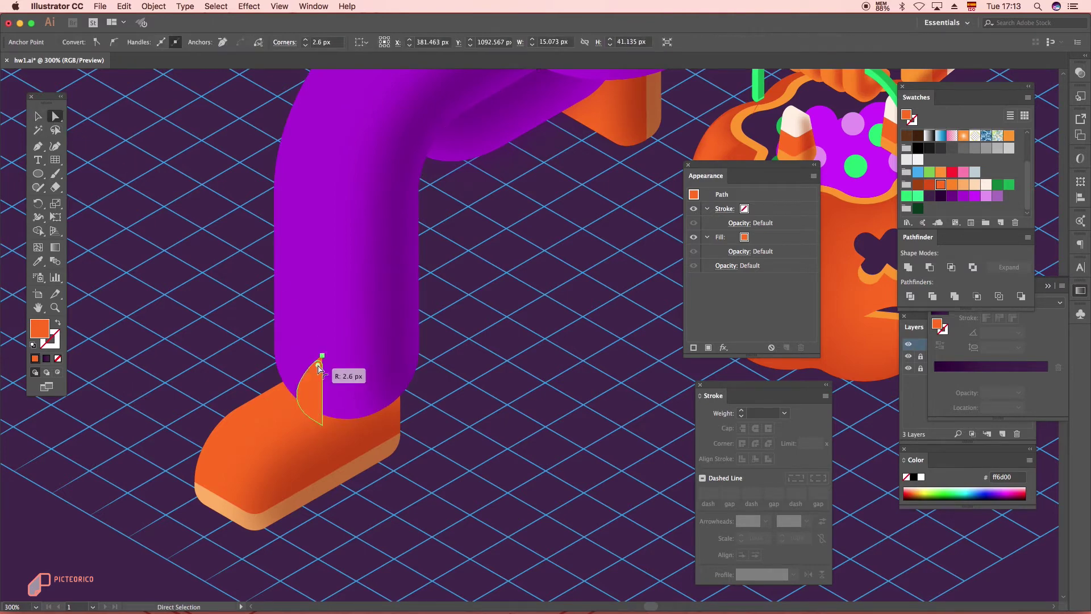
drag(319, 368, 320, 370)
click(38, 116)
scroll(495, 457, down, 2)
click(431, 494)
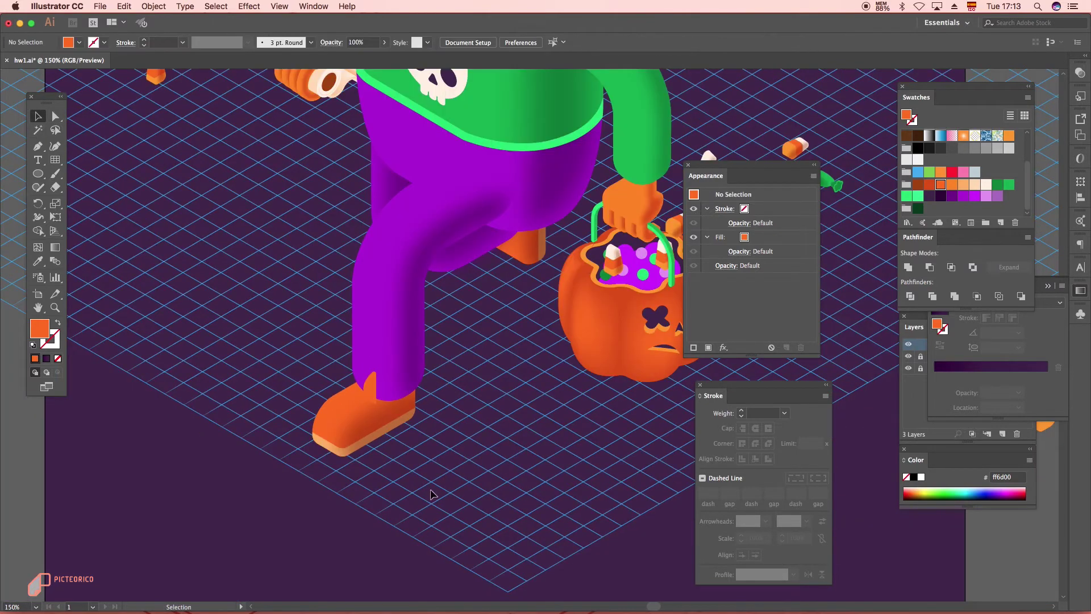
Step: Shift the shoe tab slightly upward at the ankle and fill it with lighter orange ff9912
scroll(352, 417, up, 1)
drag(384, 377, 389, 369)
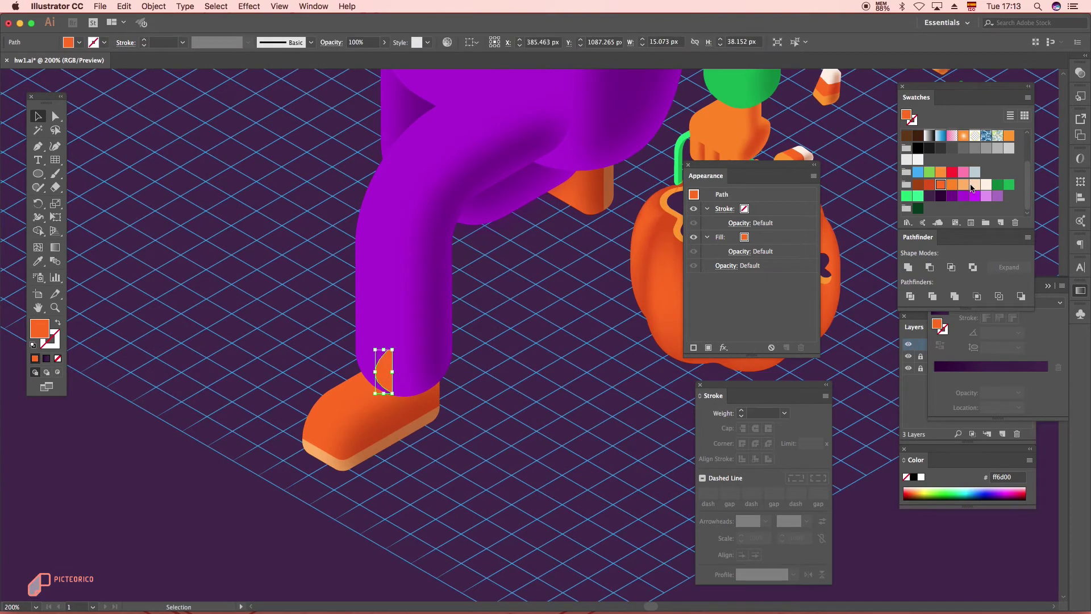
scroll(976, 184, up, 4)
click(1009, 180)
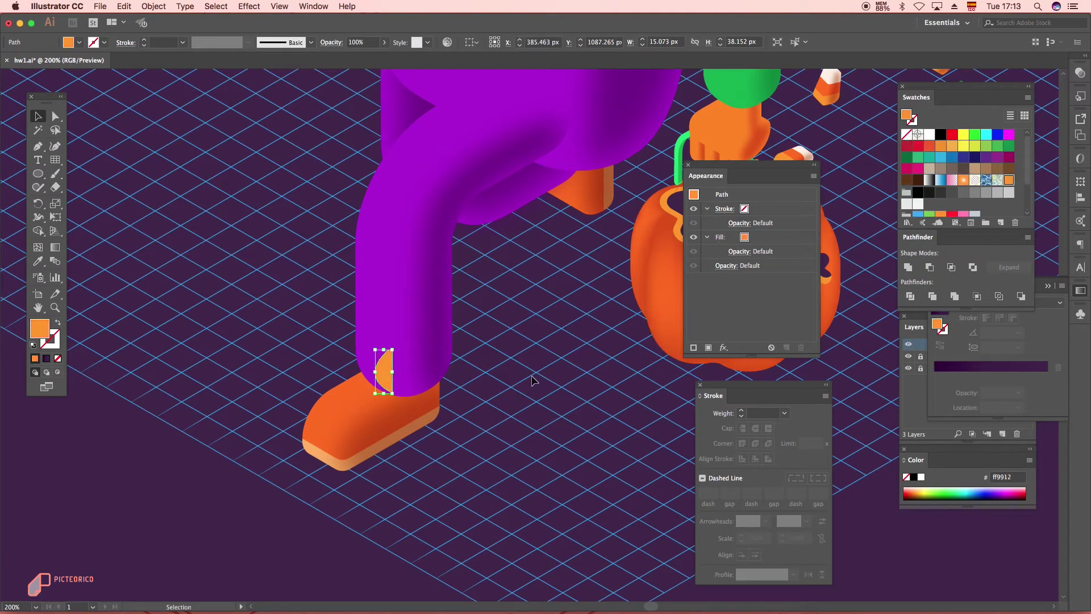
Step: Apply a 3D Extrude & Bevel effect to the shoe tab with the Isometric Right position and a 20 pt extrude depth
click(249, 6)
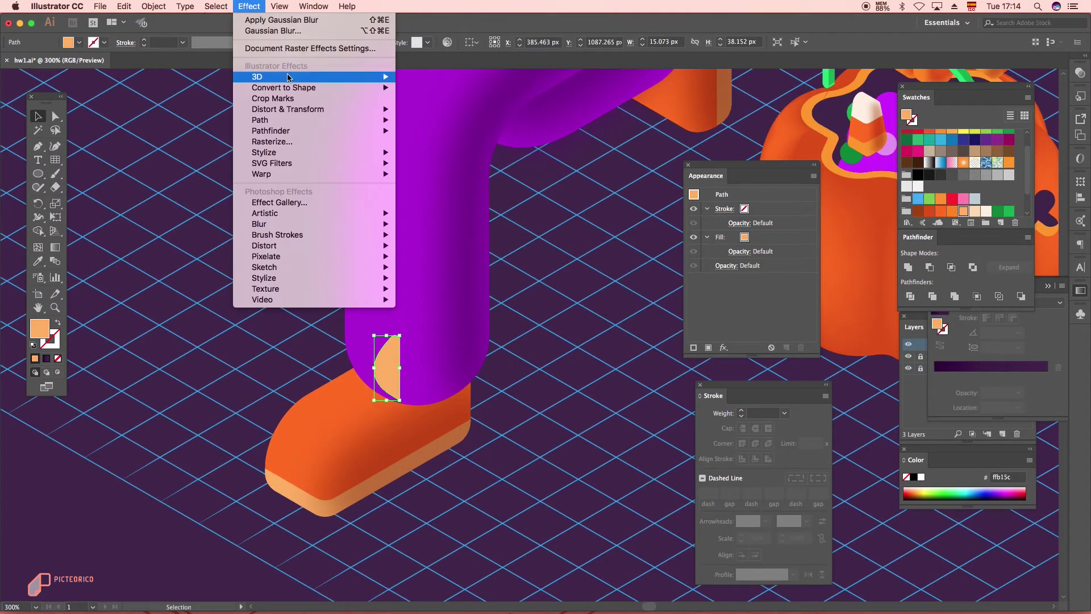
mouse_move(288, 79)
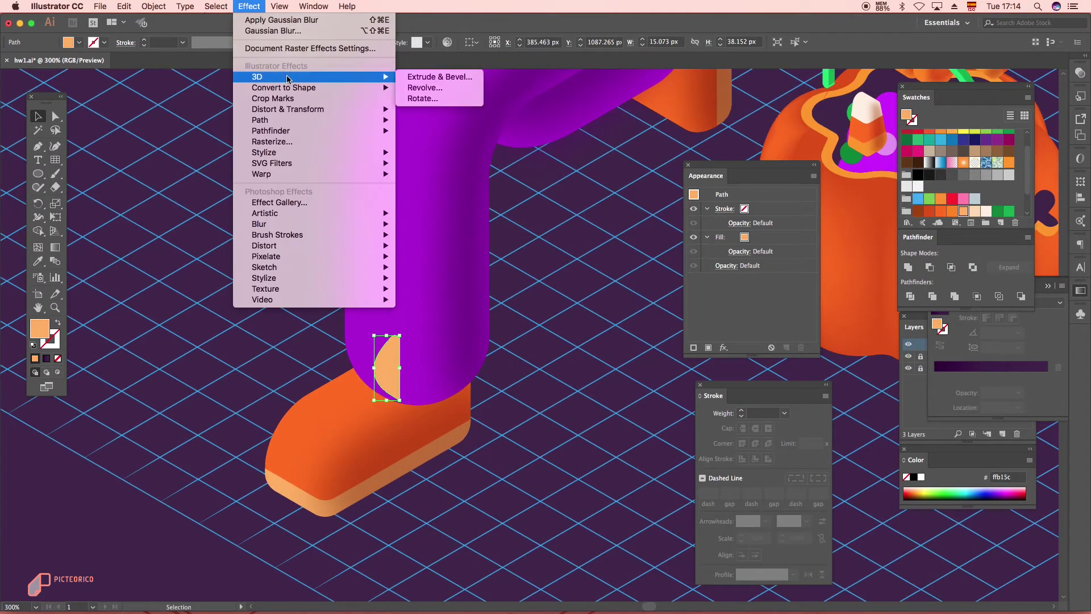
click(440, 77)
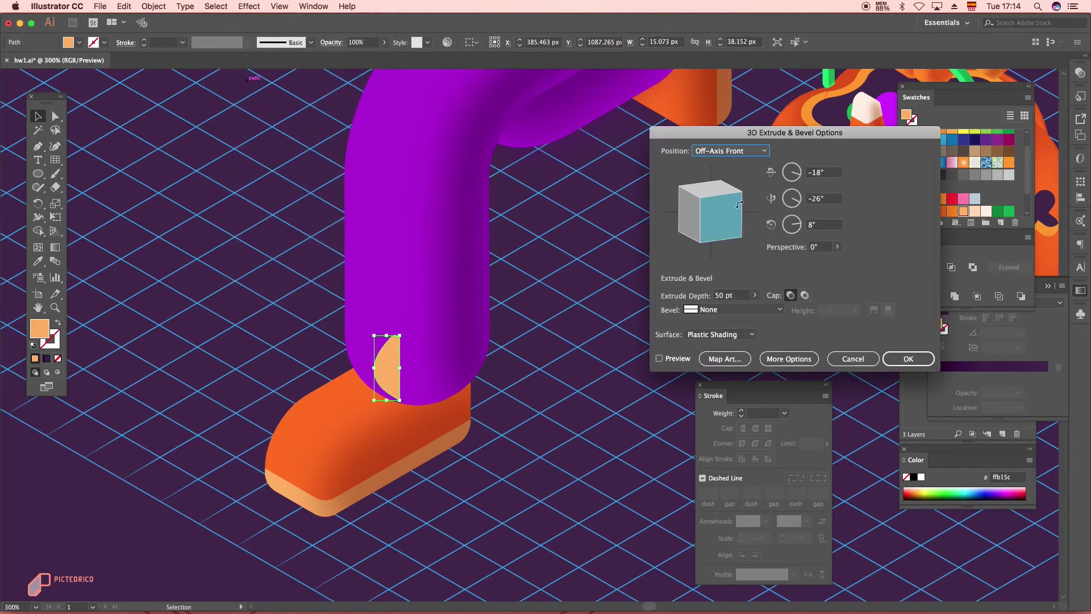
click(732, 151)
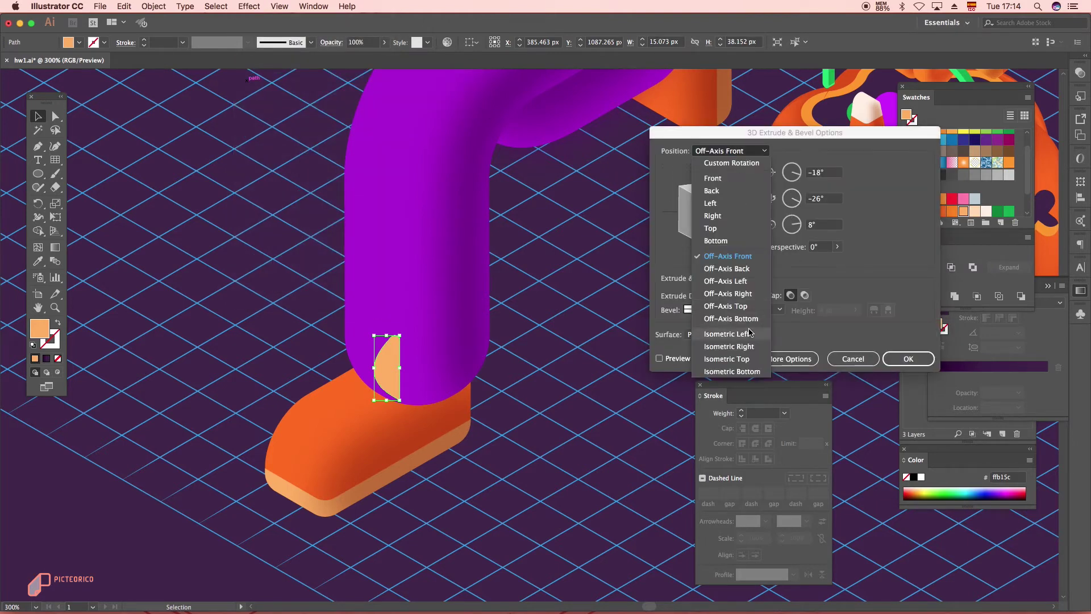
click(727, 333)
click(714, 151)
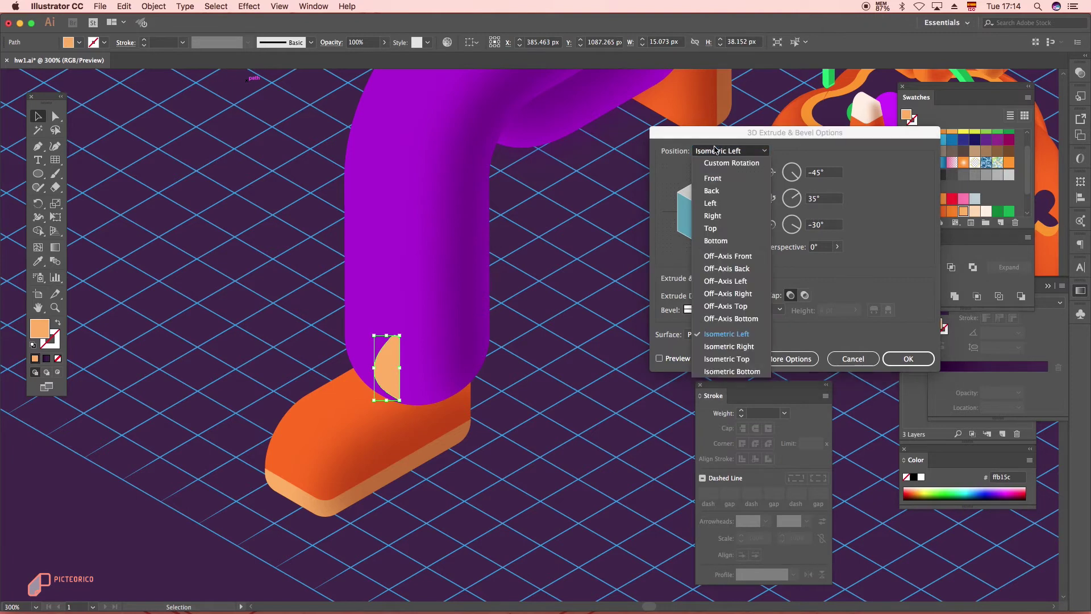
click(742, 345)
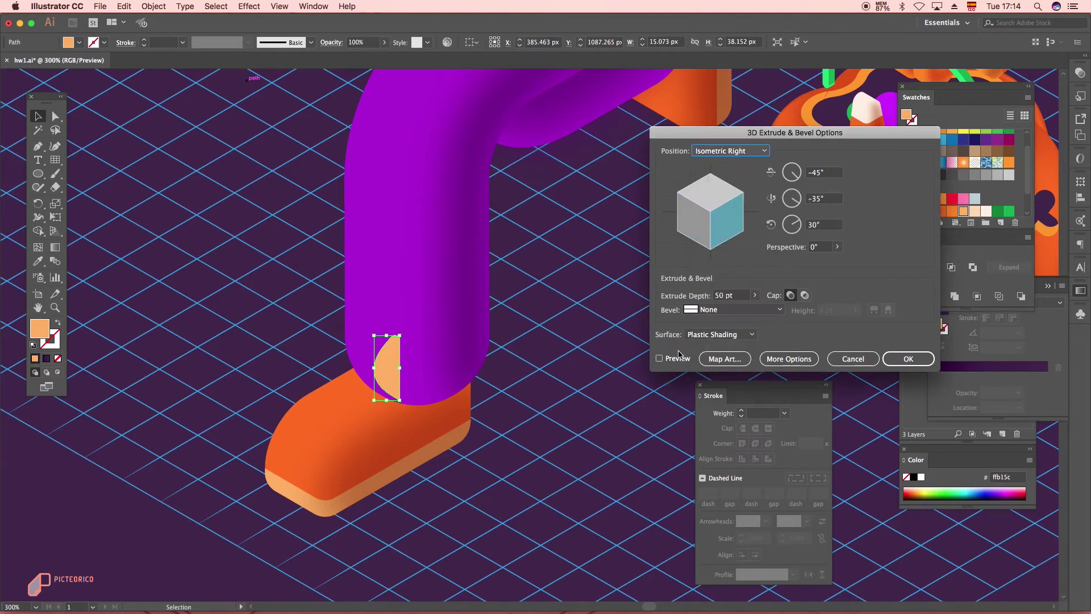
drag(731, 298, 672, 298)
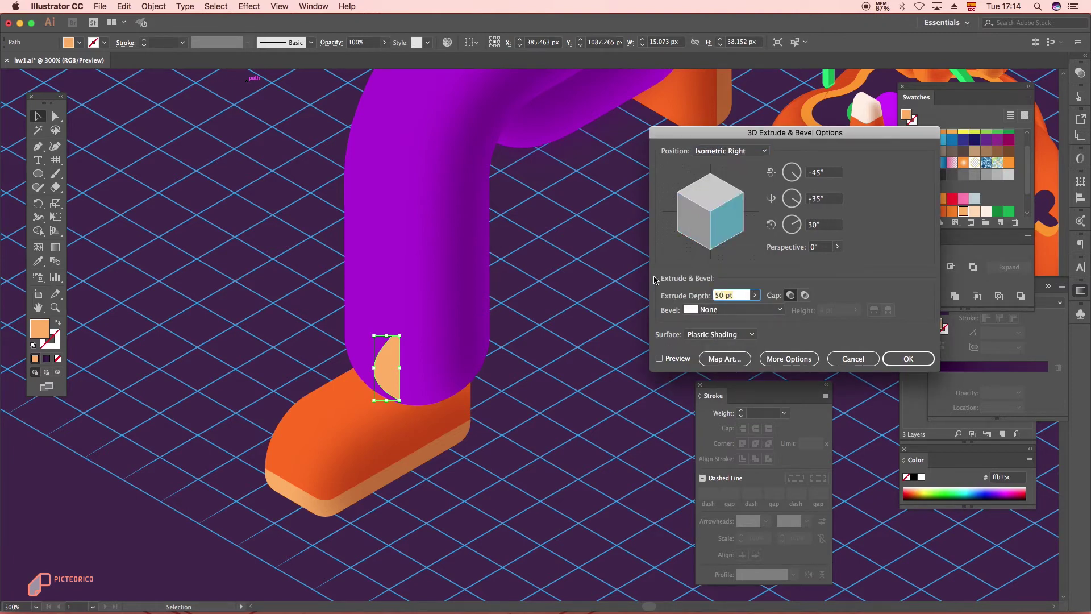
text(20)
click(659, 359)
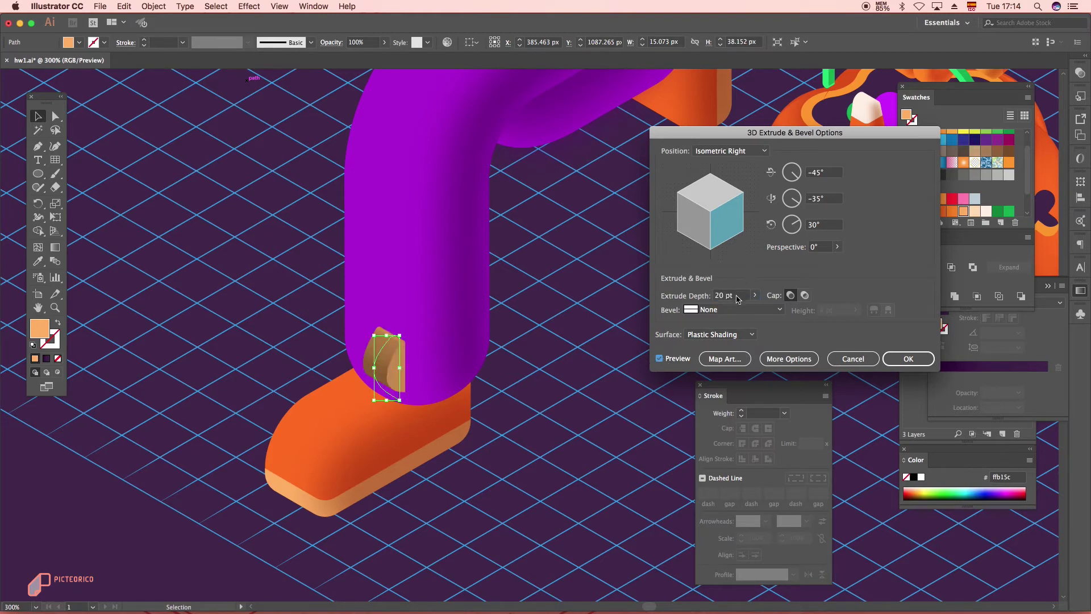
key(Return)
Step: Move and tilt the extruded tab so it wraps the front of the ankle above the shoe
drag(389, 341, 375, 374)
drag(417, 335, 394, 375)
click(569, 335)
scroll(478, 332, down, 2)
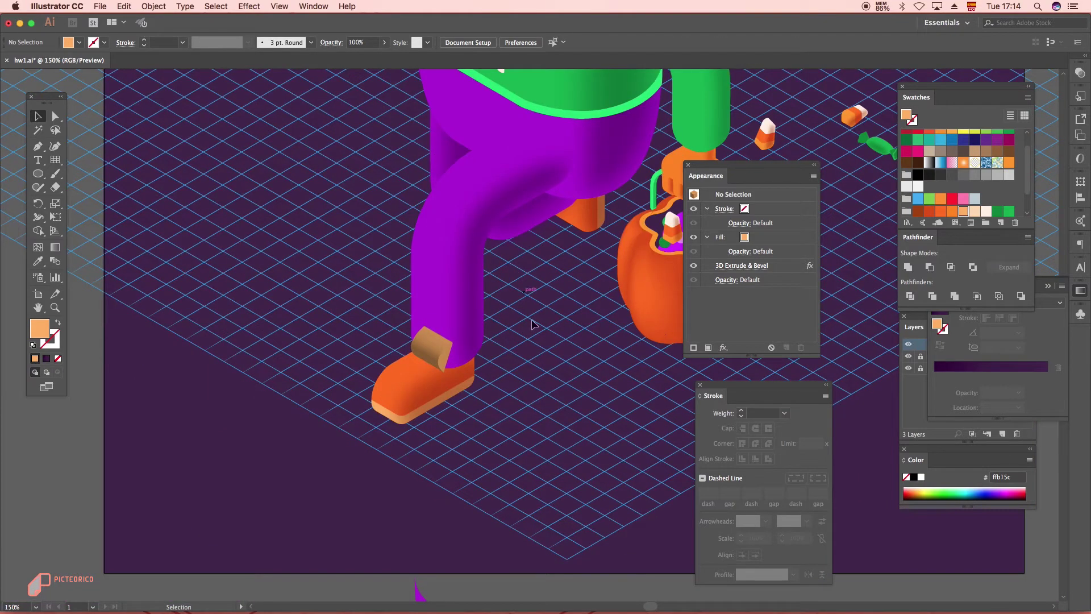
drag(533, 325, 461, 379)
scroll(552, 265, down, 1)
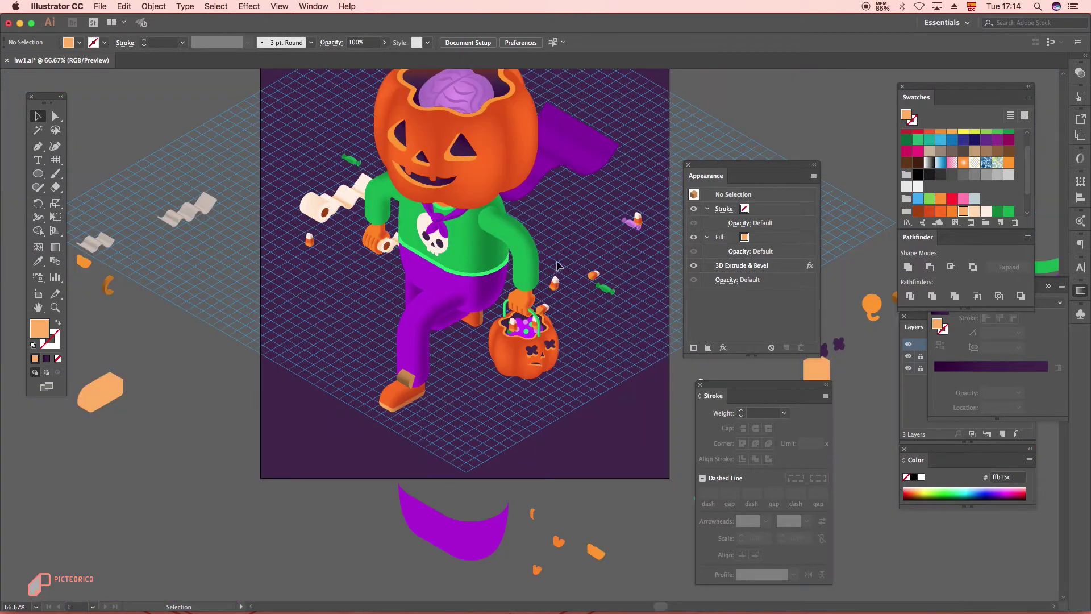
drag(518, 413, 490, 446)
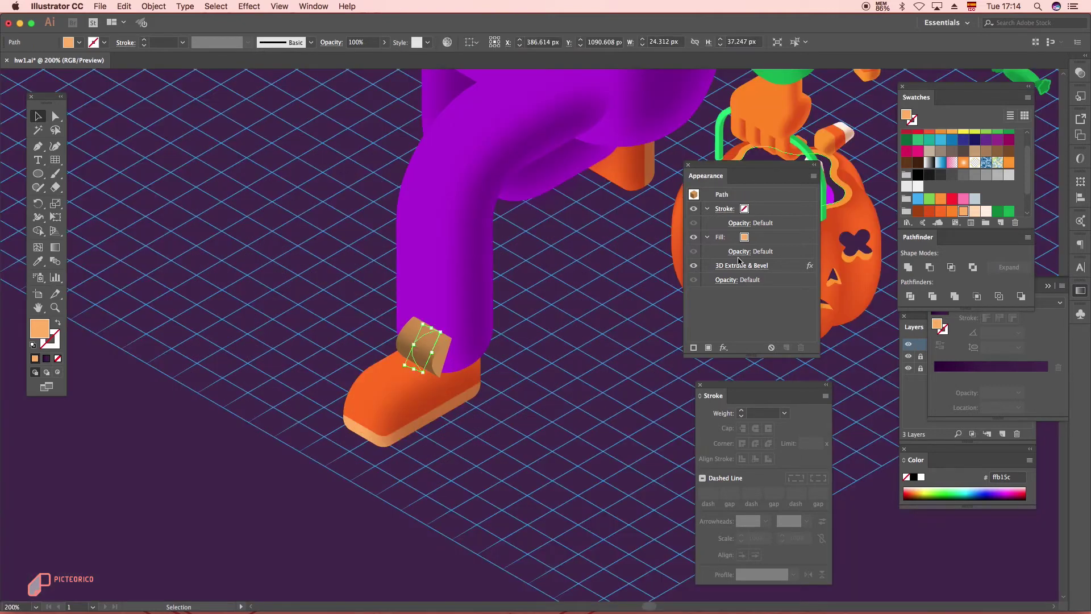
Step: Switch the tab's 3D surface to flat, unshaded colour and expand its appearance into editable shapes
click(741, 267)
click(720, 334)
click(733, 354)
click(907, 358)
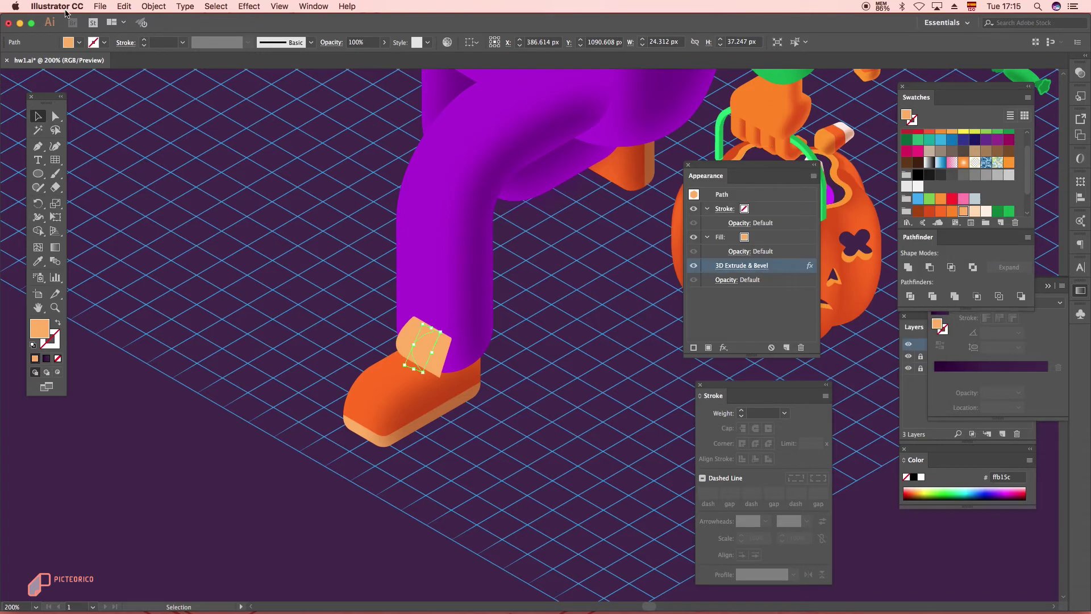
click(168, 6)
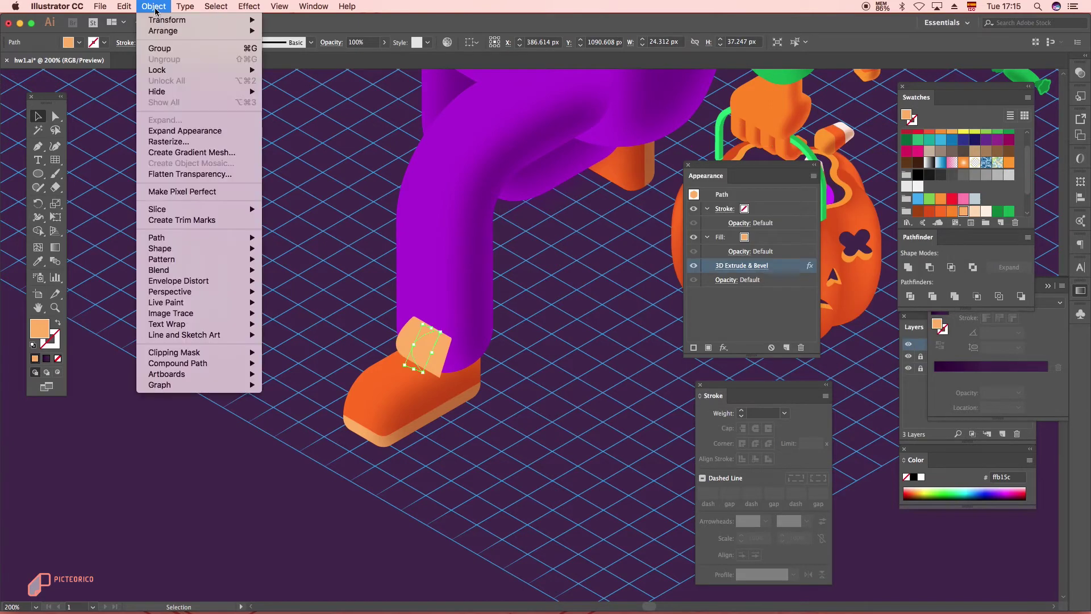
click(176, 126)
Step: Reshape the expanded tab by moving its lower side anchor point up toward the tab's side edge
key(a)
click(437, 348)
scroll(373, 421, up, 3)
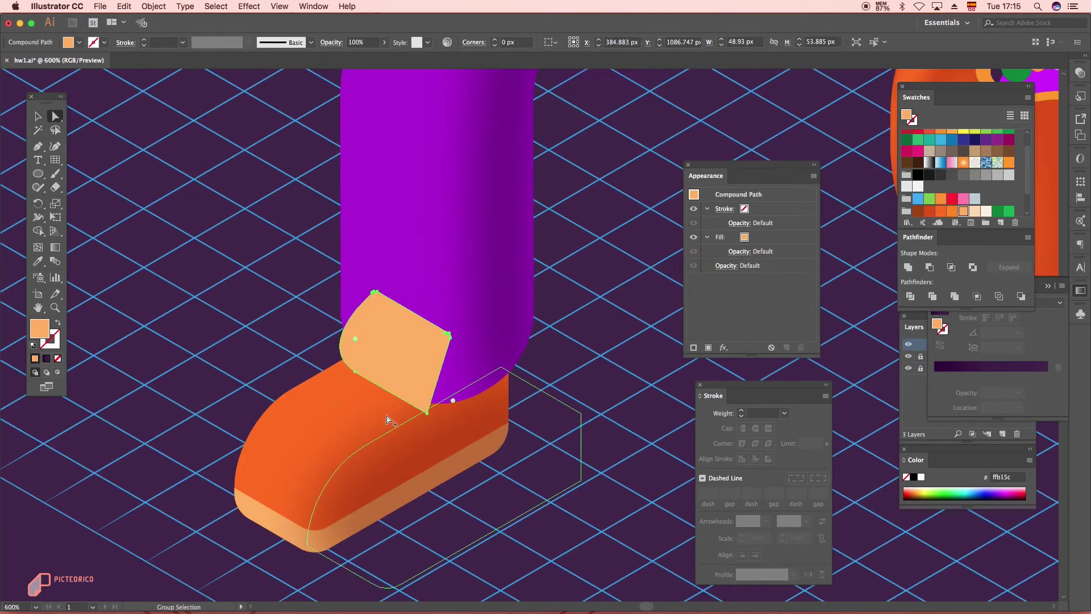
click(455, 404)
drag(453, 400, 444, 377)
Step: Draw a shading shape along the tab's side face and soften it with a Gaussian Blur
key(p)
click(443, 378)
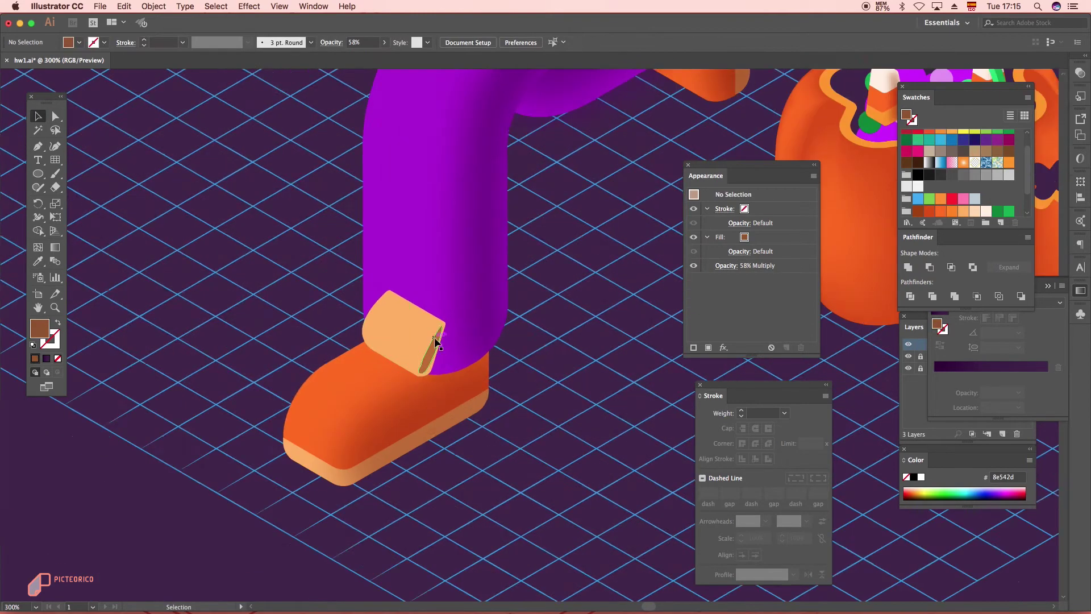
click(434, 339)
click(249, 7)
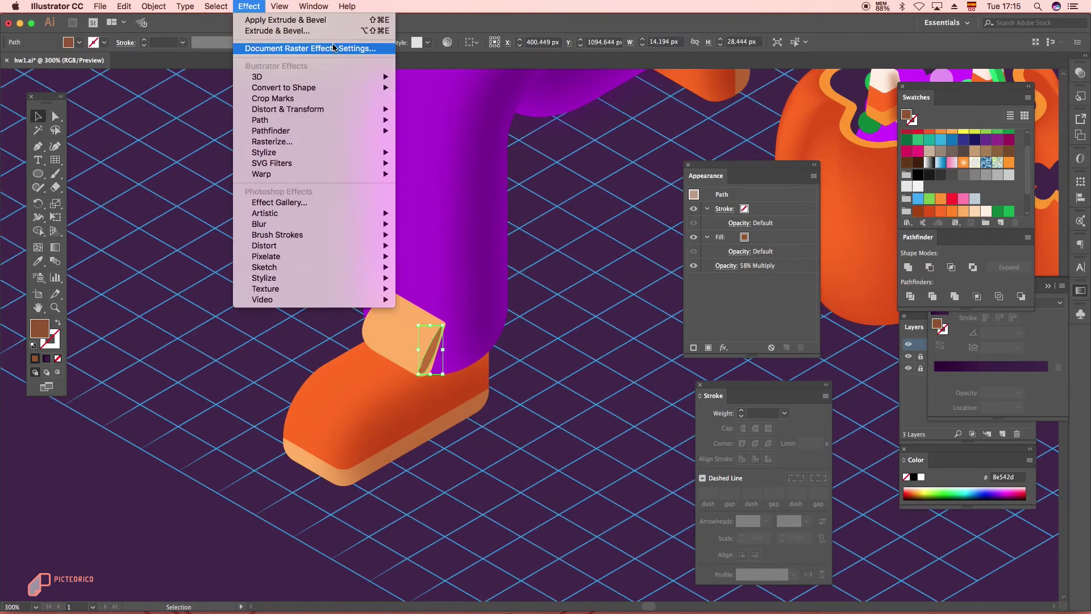
mouse_move(307, 223)
click(432, 223)
click(869, 363)
click(577, 295)
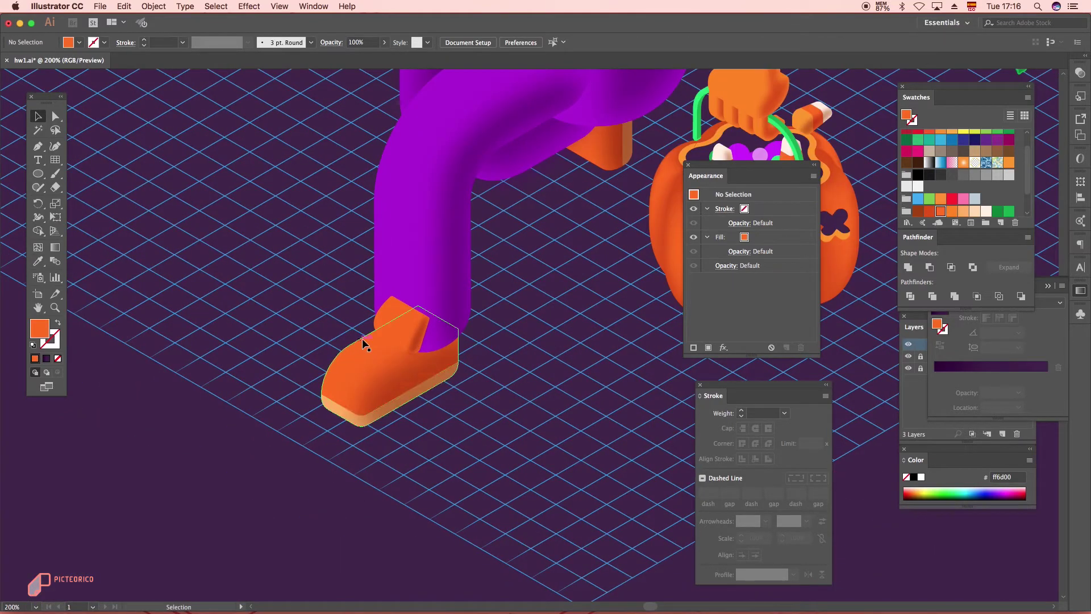
Step: Draw a small orange wedge about 54 by 14 px on the floor beside the front shoe
scroll(363, 338, up, 1)
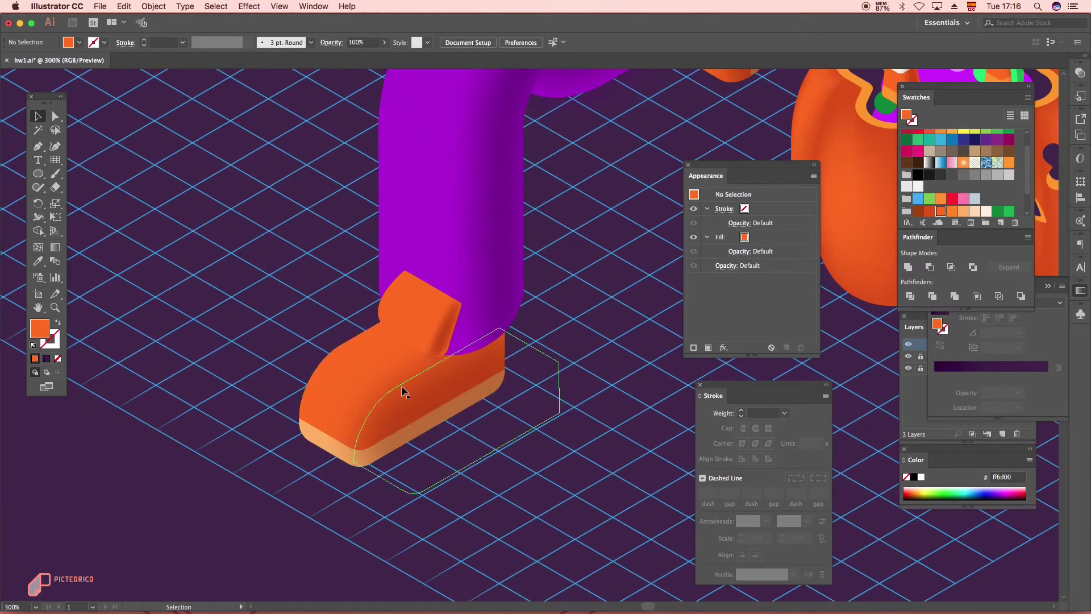
key(p)
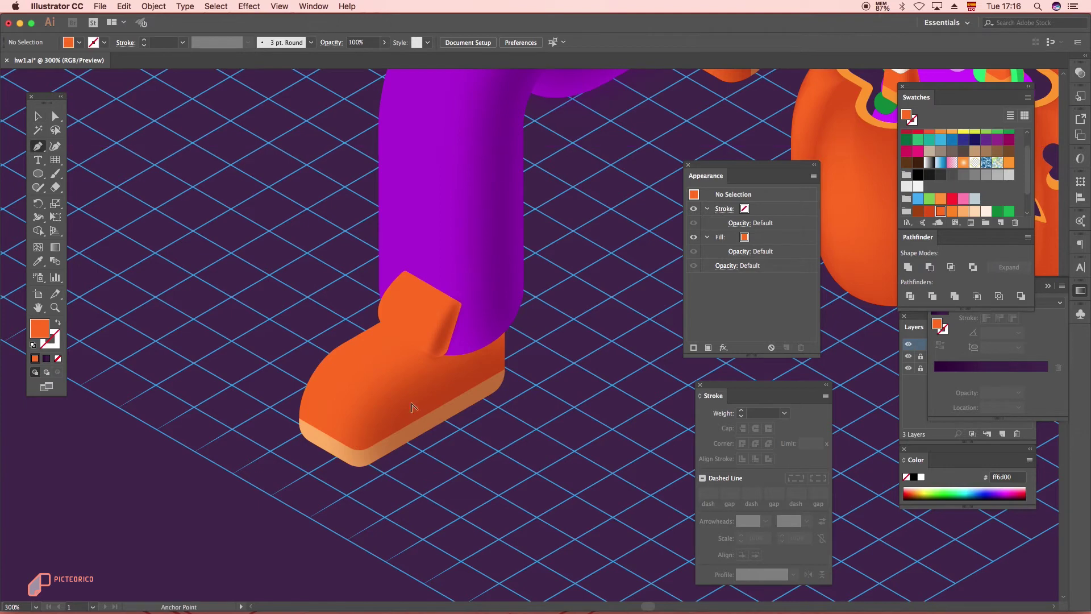
scroll(415, 409, down, 1)
click(487, 445)
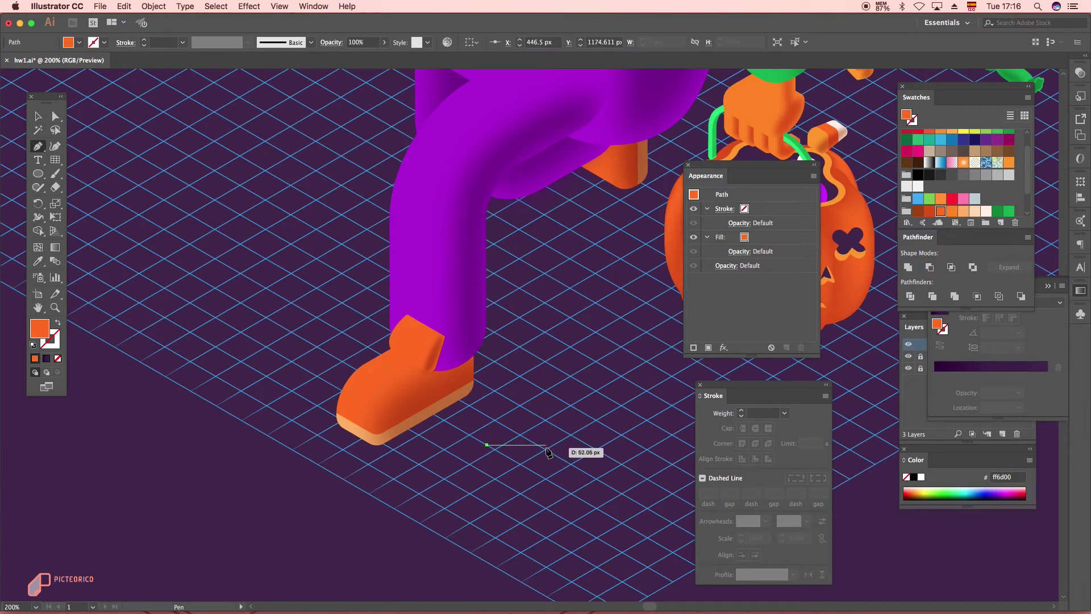
click(548, 461)
key(v)
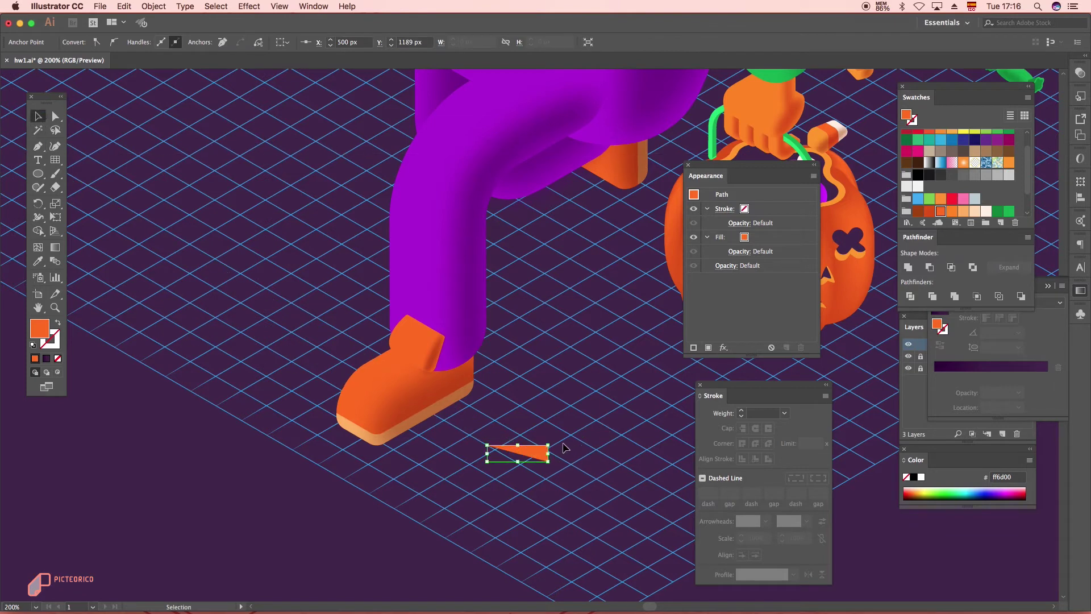
scroll(520, 443, down, 1)
scroll(556, 458, up, 1)
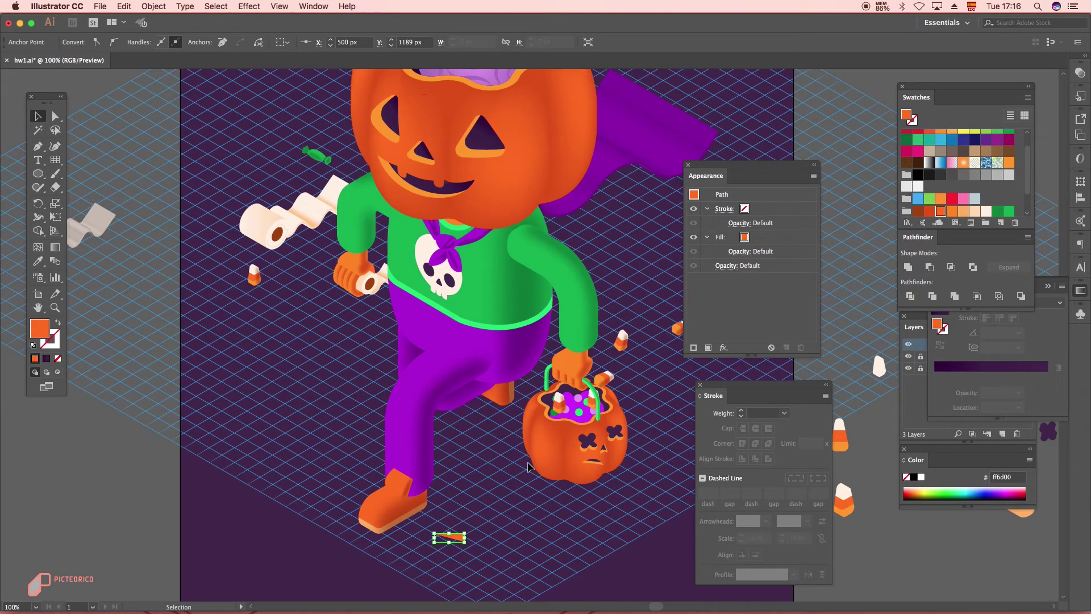
scroll(484, 452, down, 2)
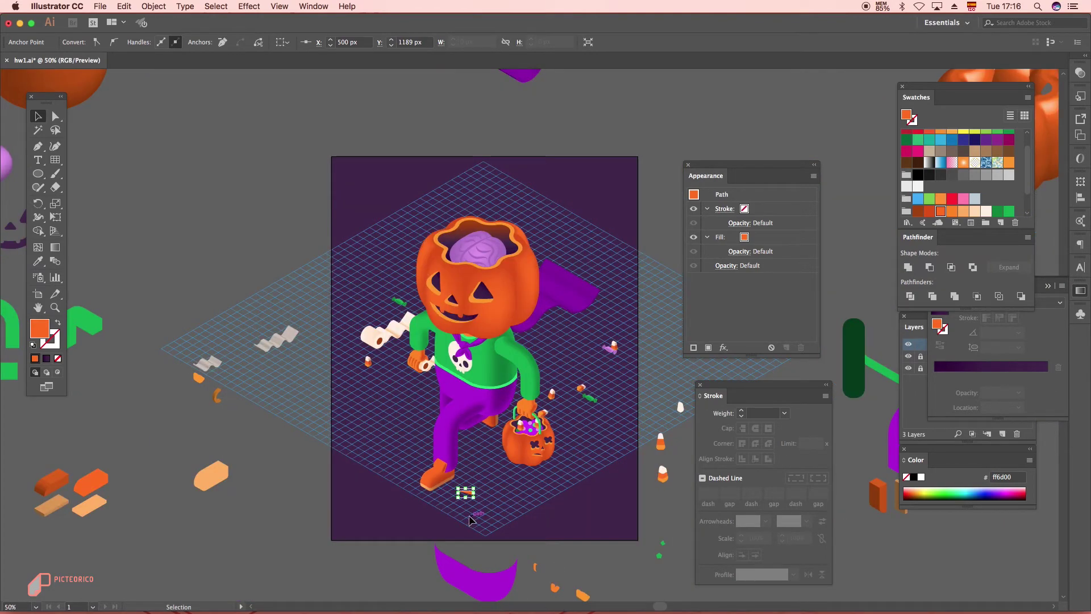
Step: Round the corner of the angled strap path, about 54 by 14 px, on the floor beside the front shoe
scroll(468, 519, up, 2)
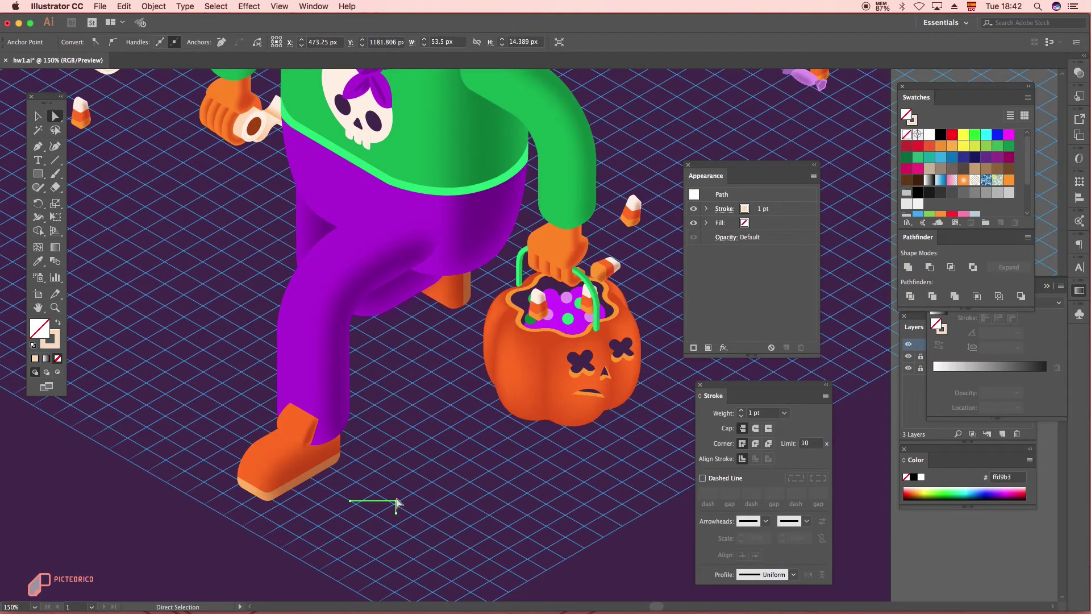
click(396, 501)
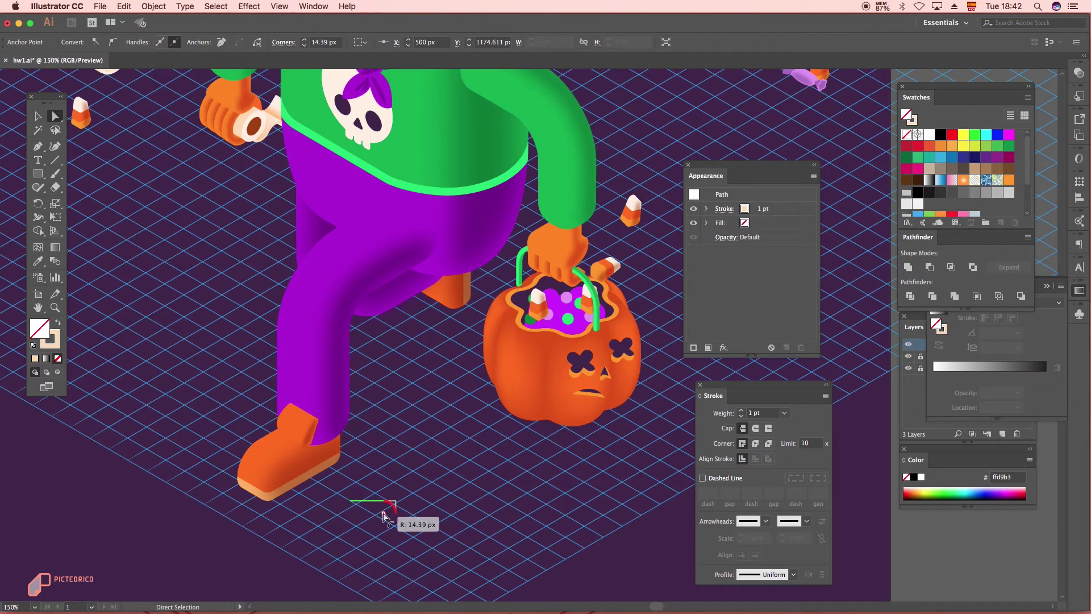
key(v)
click(334, 517)
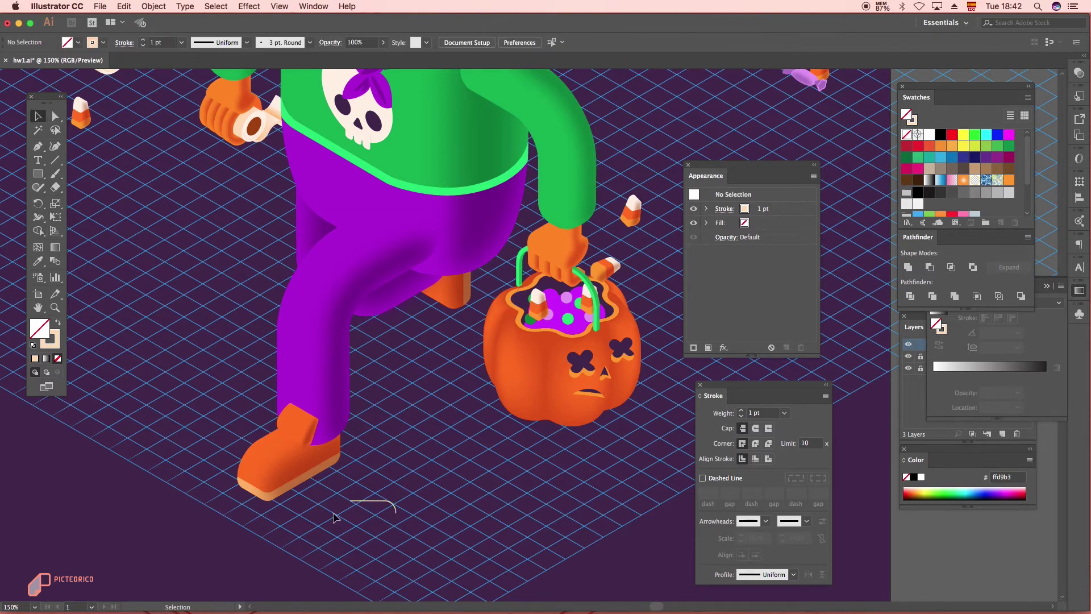
Step: Set the strap path's stroke weight to 3 pt
scroll(334, 517, up, 1)
key(super+a)
click(181, 42)
click(202, 113)
click(785, 413)
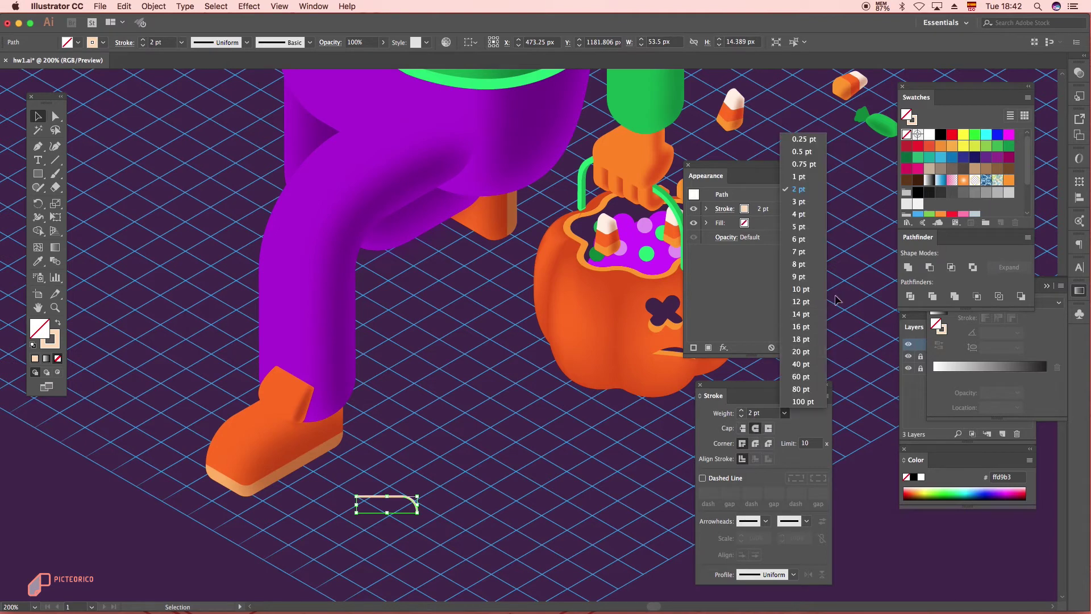
click(798, 202)
click(547, 354)
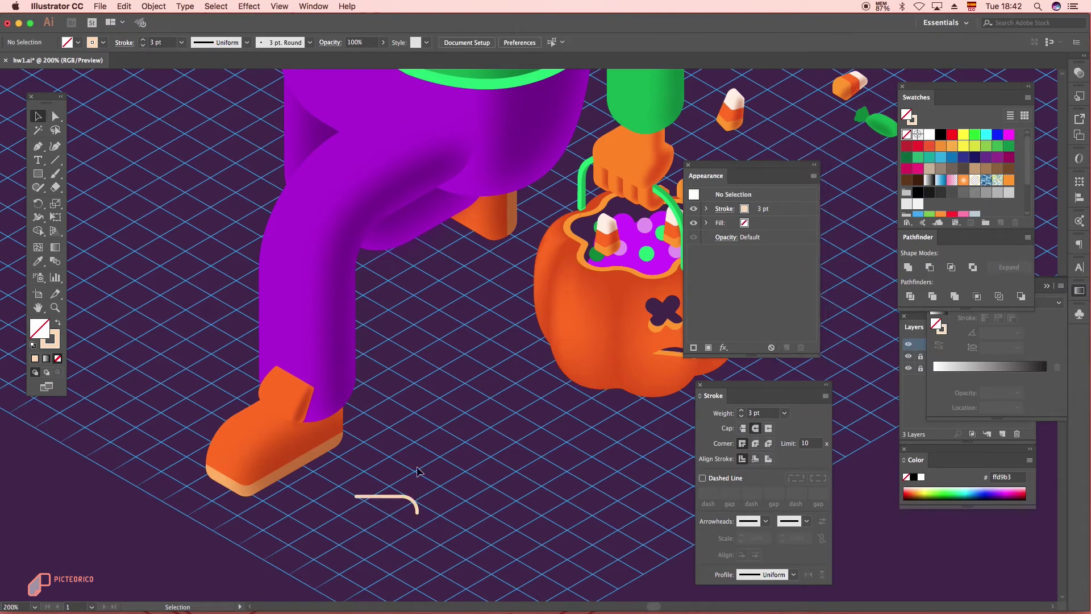
Step: Apply a 3D Extrude & Bevel effect to the strap path in an isometric position with a depth of 3 pt
click(392, 518)
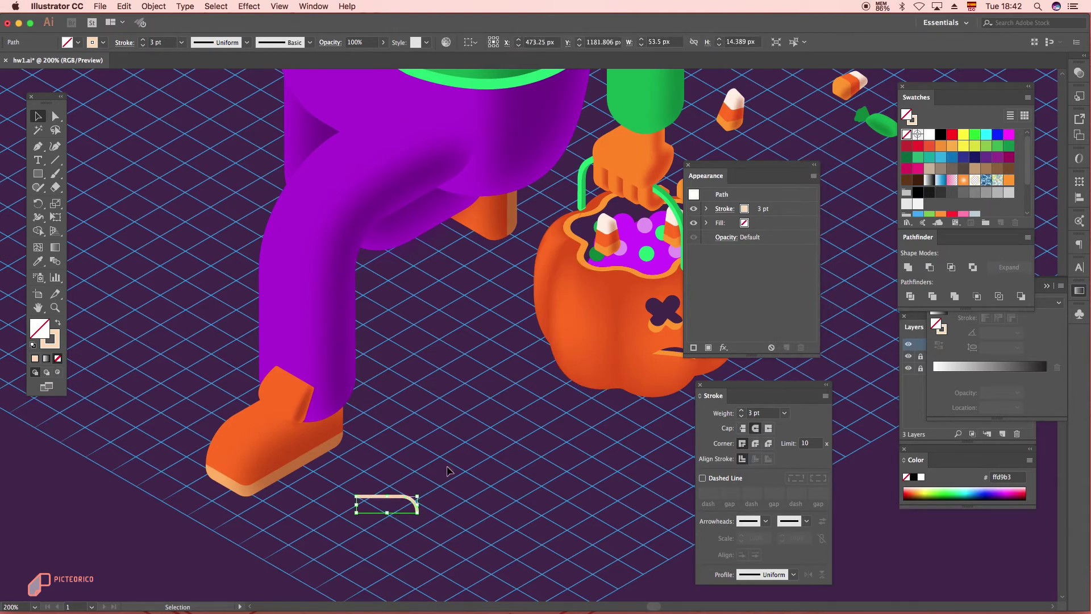
click(248, 7)
mouse_move(383, 76)
click(424, 76)
click(738, 151)
click(738, 227)
click(746, 152)
click(748, 141)
drag(737, 295, 666, 296)
text(3)
click(665, 359)
click(904, 359)
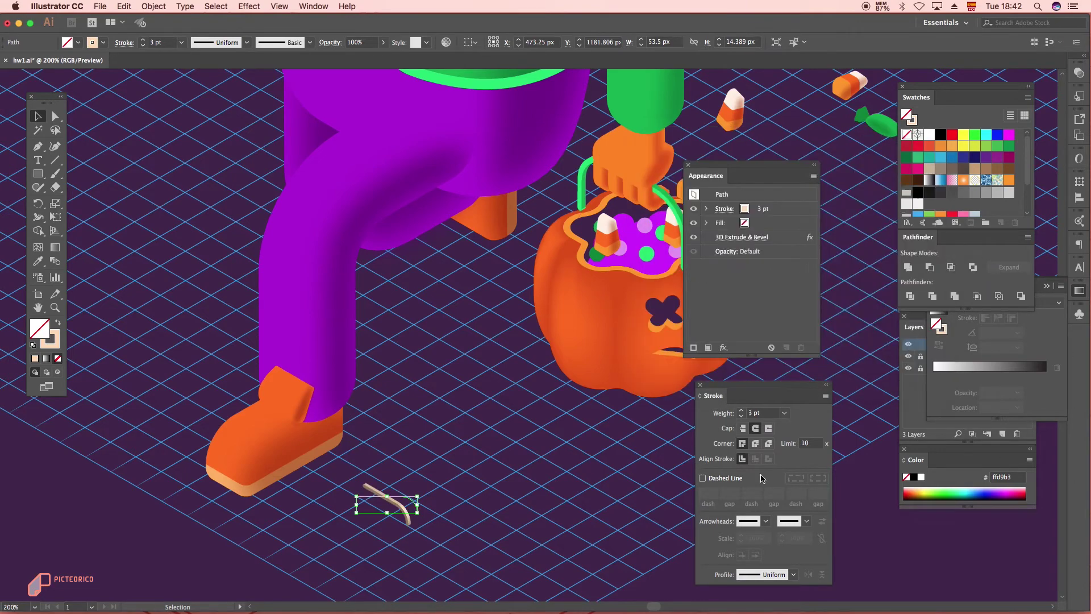
Step: Move the extruded strap onto the front shoe and fine-tune its position at the base of the tab
click(440, 477)
drag(404, 497, 289, 416)
key(Up)
key(Up)
click(392, 455)
key(super+plus)
key(super+plus)
drag(40, 510, 480, 364)
click(476, 379)
drag(403, 355, 403, 357)
click(530, 453)
key(super+minus)
key(super+minus)
key(super+minus)
key(super+minus)
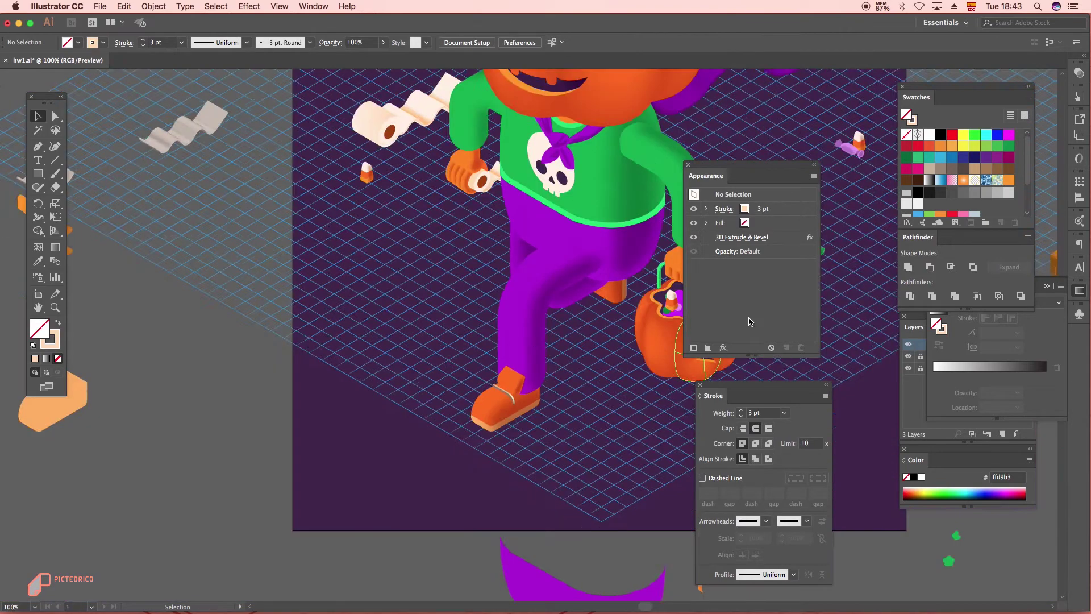
Step: Widen the strap across the front shoe by setting its extrusion depth to 15 pt
key(super+plus)
key(super+plus)
key(super+plus)
click(433, 394)
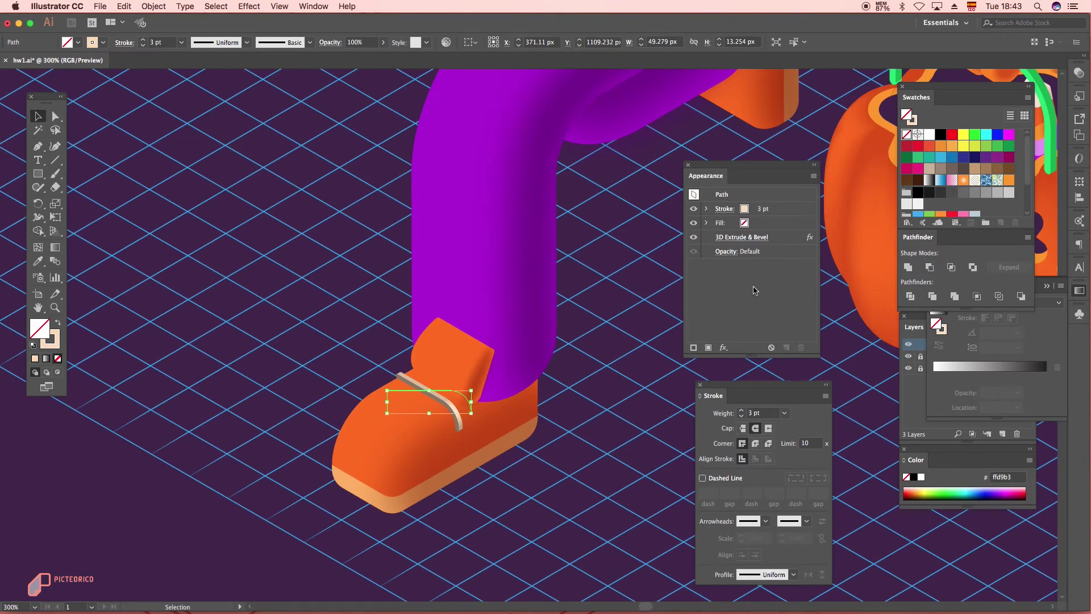
click(741, 237)
click(754, 295)
text(15)
click(661, 359)
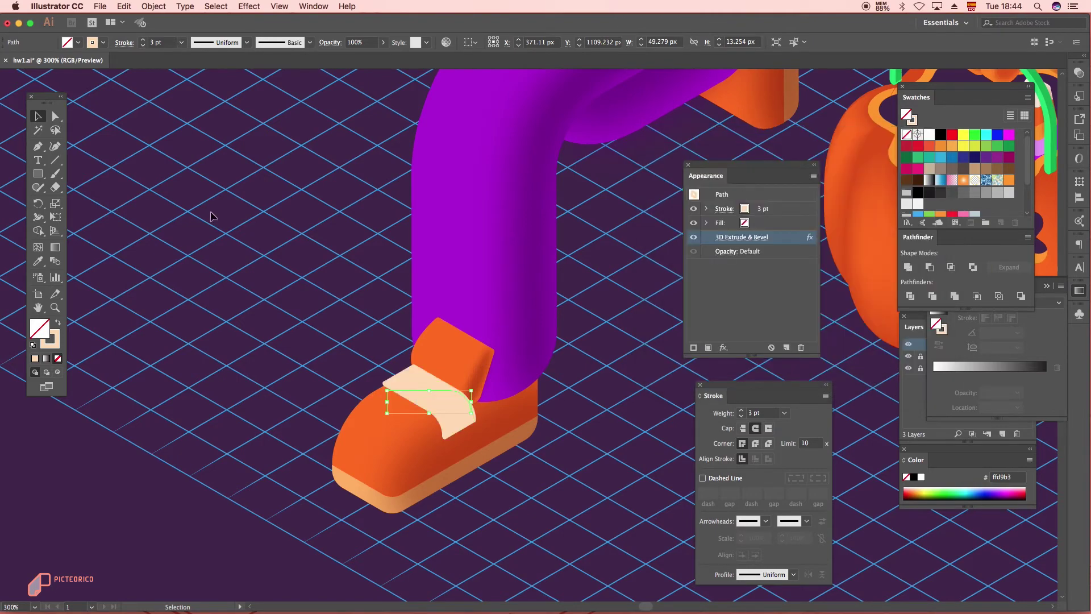
Step: Expand the strap's 3D appearance into editable shapes
click(154, 6)
click(182, 129)
click(318, 228)
Step: Recolour the strap's broad face with the light orange sampled from existing artwork and its thin edge with a cream swatch
key(super+minus)
key(super+minus)
drag(516, 268, 487, 350)
key(super+minus)
key(super+minus)
scroll(417, 435, up, 6)
click(55, 116)
click(341, 364)
click(38, 116)
click(318, 341)
click(38, 262)
click(150, 517)
click(55, 116)
click(313, 375)
click(974, 211)
Step: Bring the selected part of the front shoe to the front of the stacking order
scroll(369, 341, down, 4)
click(38, 116)
click(363, 415)
right_click(351, 409)
mouse_move(419, 518)
click(519, 518)
click(483, 397)
drag(368, 248, 434, 330)
key(super+z)
click(370, 399)
Step: Reshape the front shoe's rear opening edge with its anchor points and handles to follow the purple trouser leg's curve
scroll(359, 382, up, 2)
click(55, 115)
drag(331, 263, 329, 309)
click(451, 332)
drag(404, 414, 431, 343)
drag(451, 332, 451, 357)
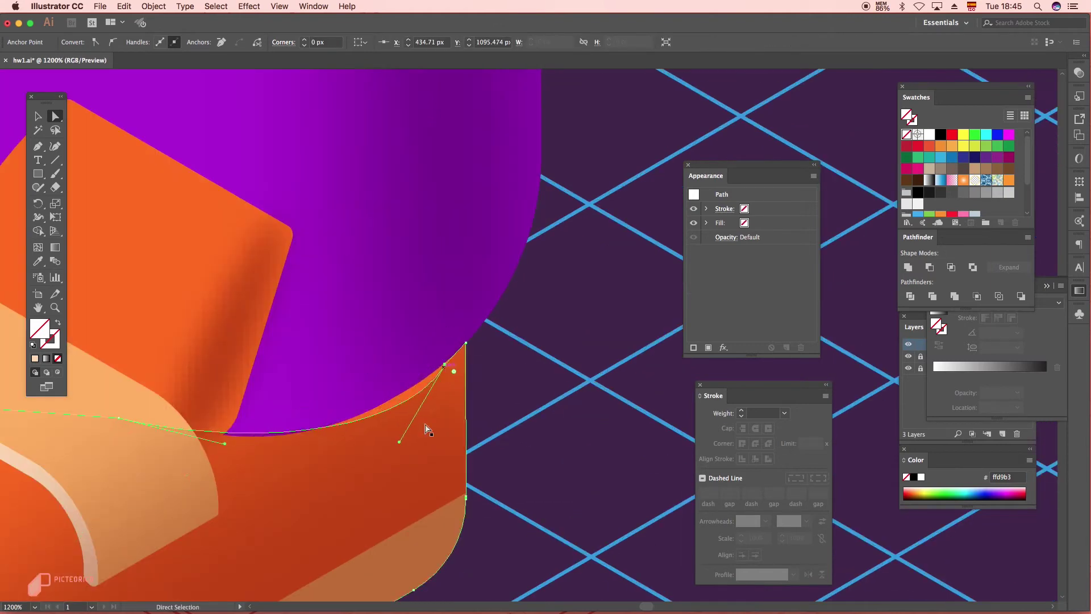
drag(426, 426, 441, 352)
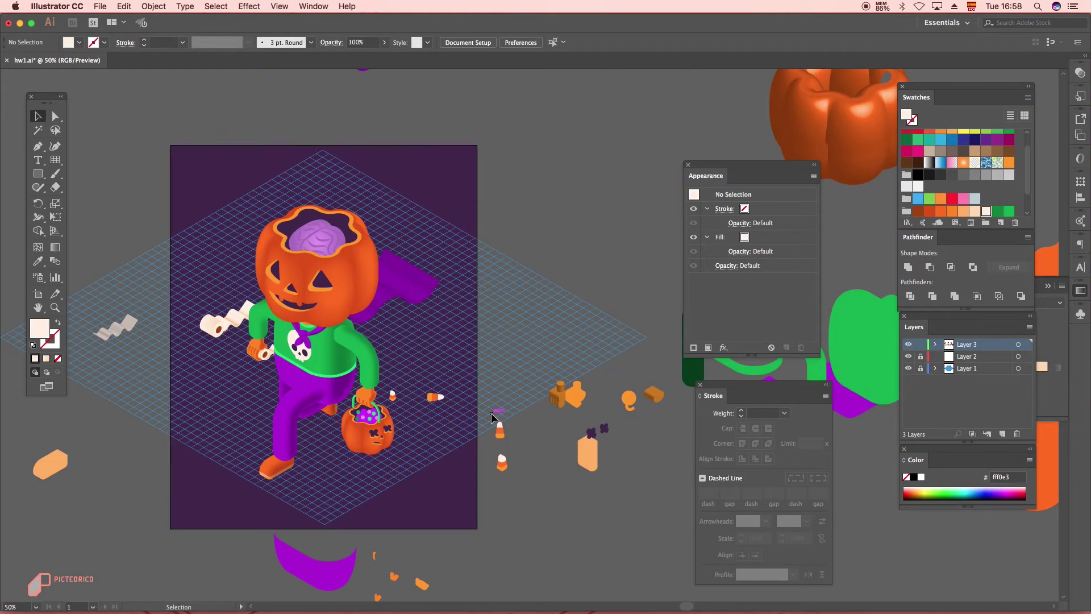
Step: Fill the inside of the pumpkin head's opening with a 90° linear gradient that includes brown a04100
scroll(355, 244, up, 2)
key(a)
click(282, 185)
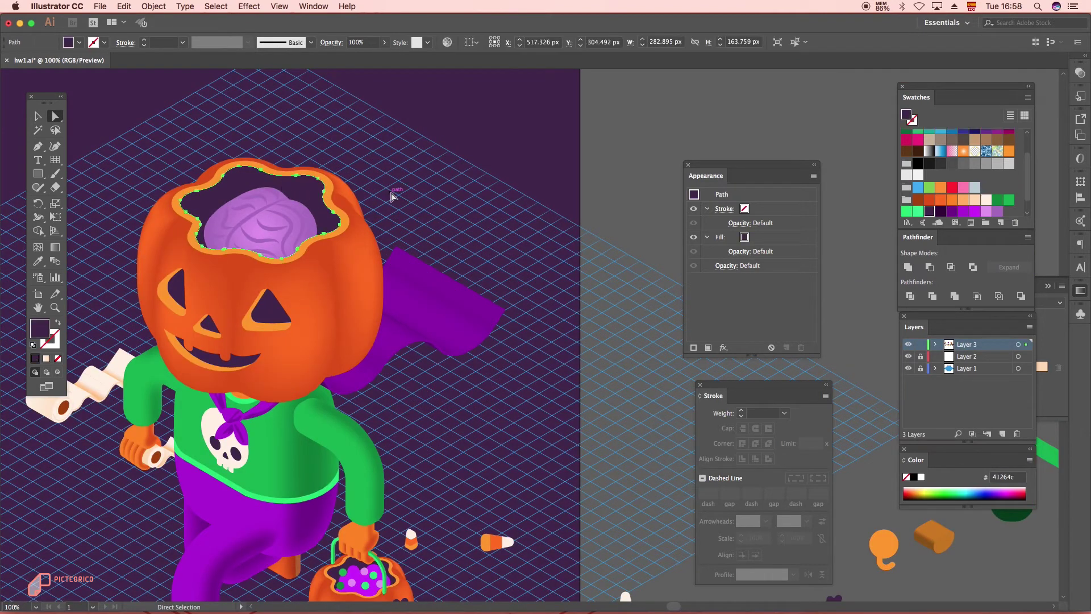
click(1037, 418)
click(1014, 371)
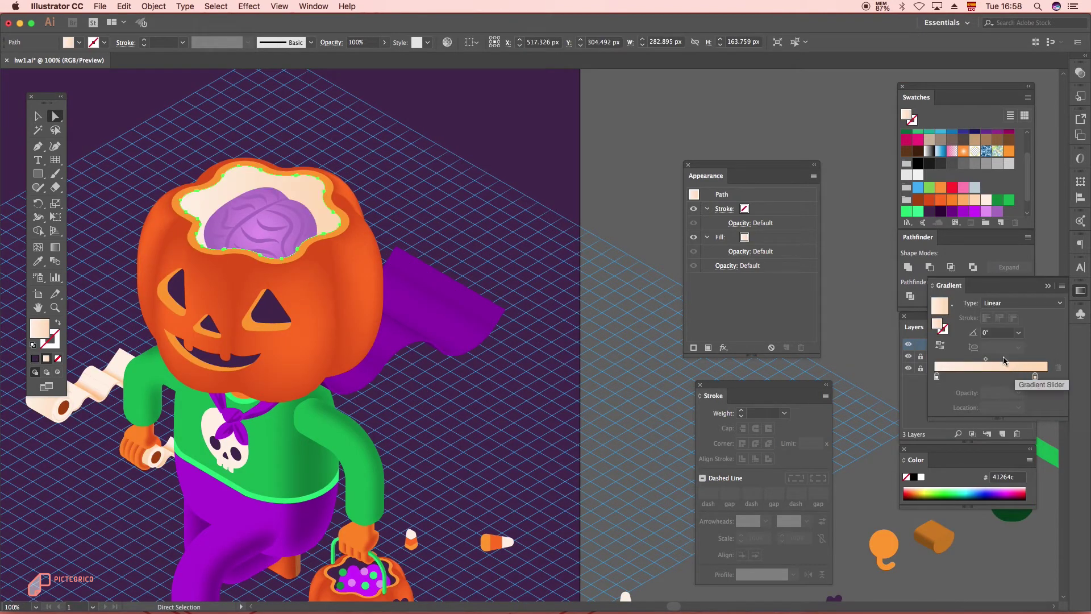
drag(918, 200, 1035, 401)
click(1018, 332)
click(1036, 400)
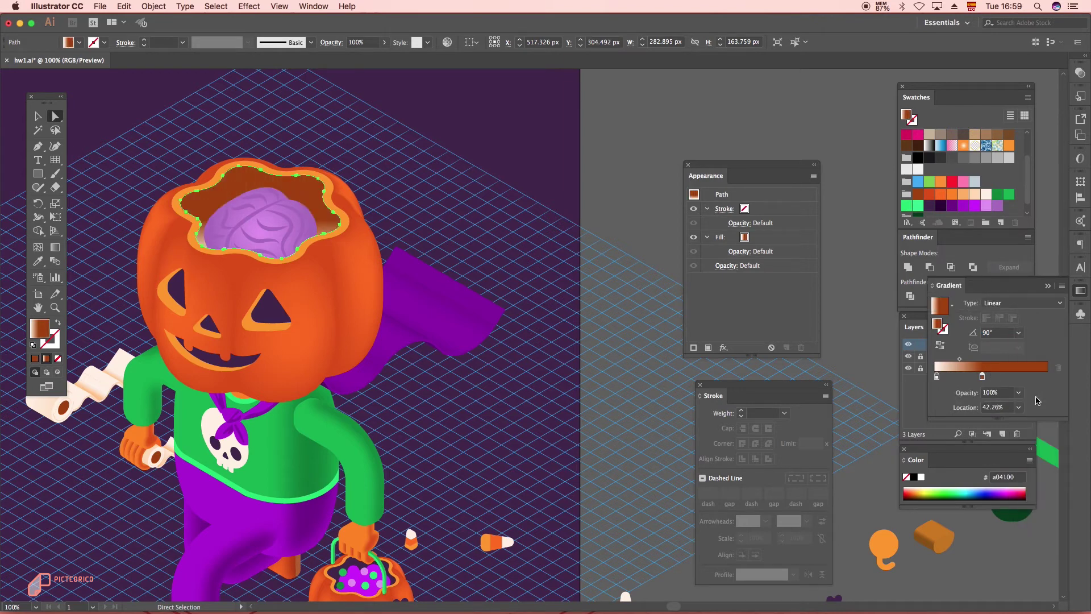
Step: Make the opening's gradient run from dark purple to brown with a reddish-brown 66201c stop at 74.82%
drag(947, 208, 1022, 381)
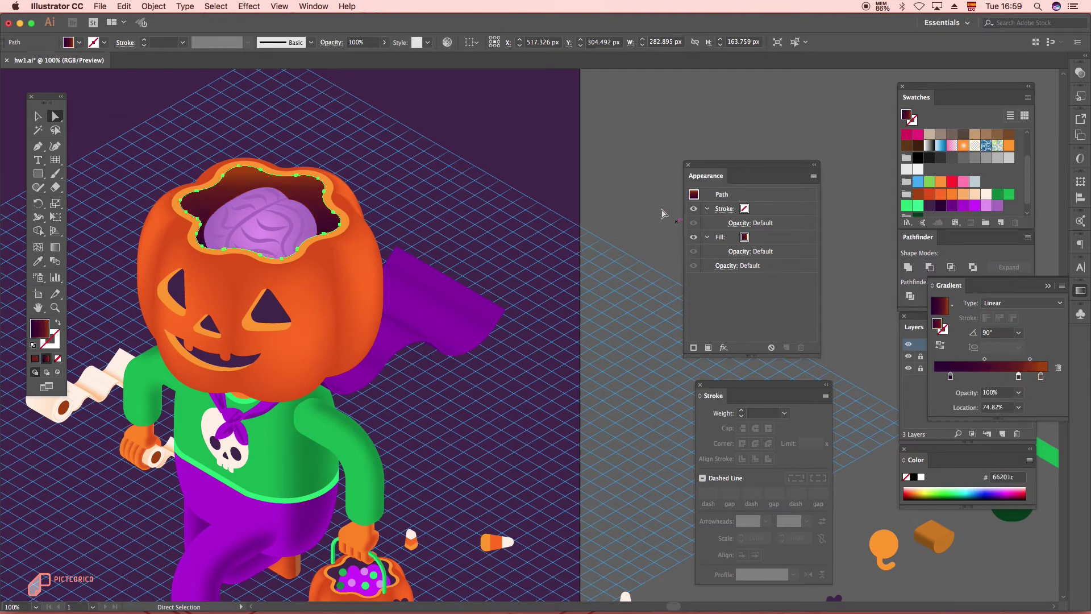
click(646, 171)
key(super+minus)
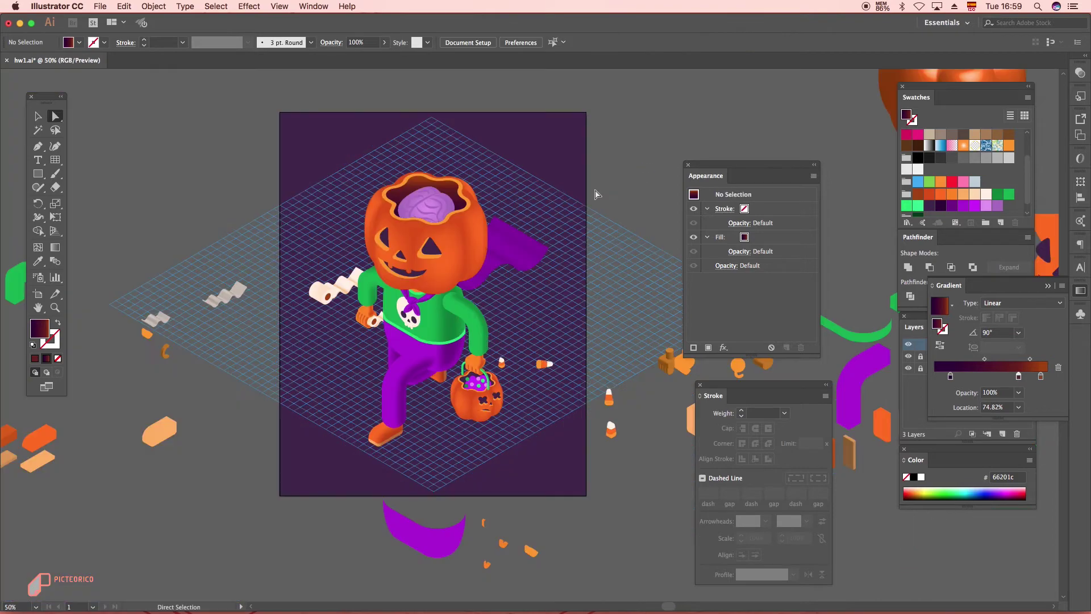
Step: Open the colour of the middle stop in the head opening's gradient for editing
click(425, 205)
key(super+plus)
key(super+plus)
key(super+plus)
key(super+plus)
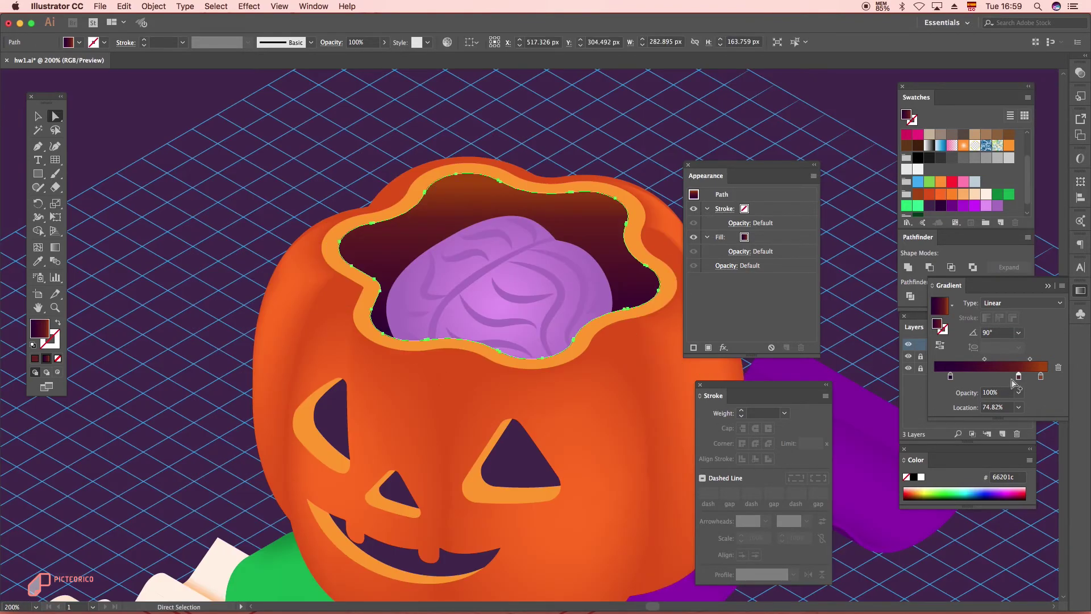
double_click(1018, 378)
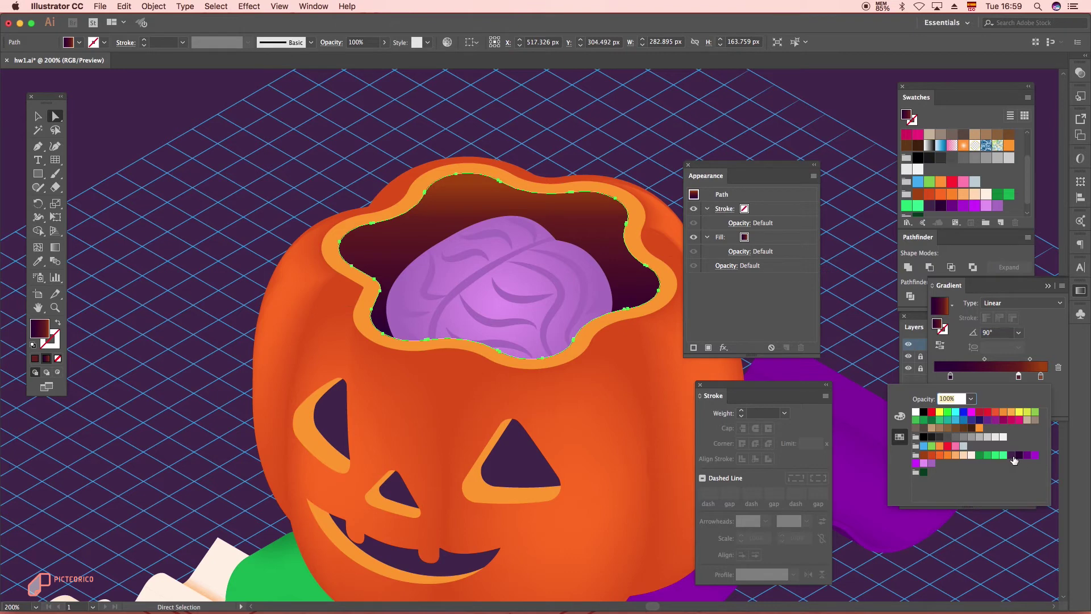
click(1018, 377)
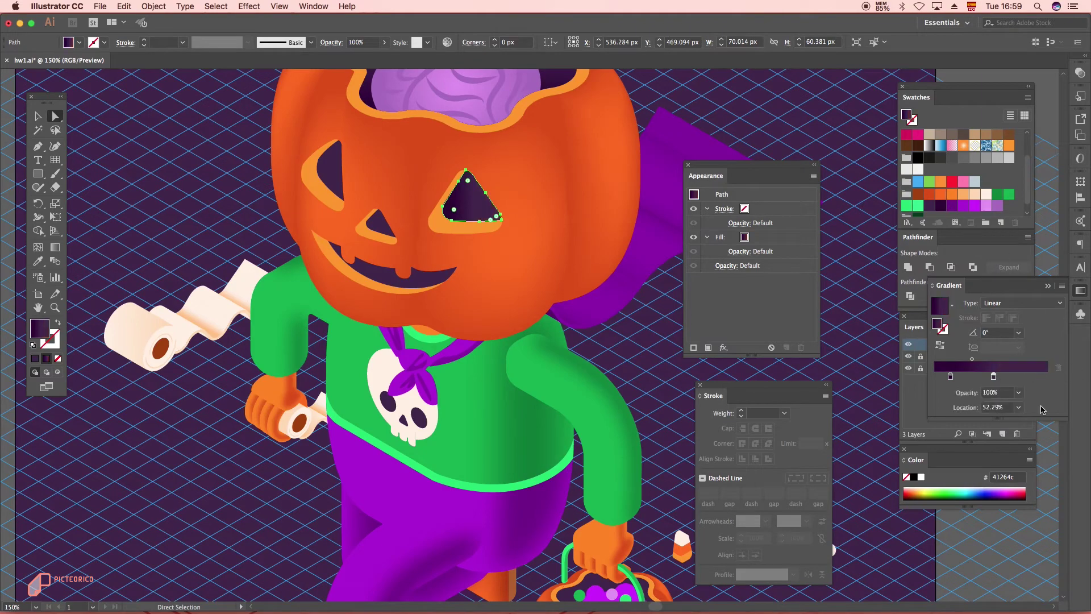
Step: Set the large triangular eye's purple gradient angle to -120° and remove its middle colour stop
click(1018, 332)
click(1041, 517)
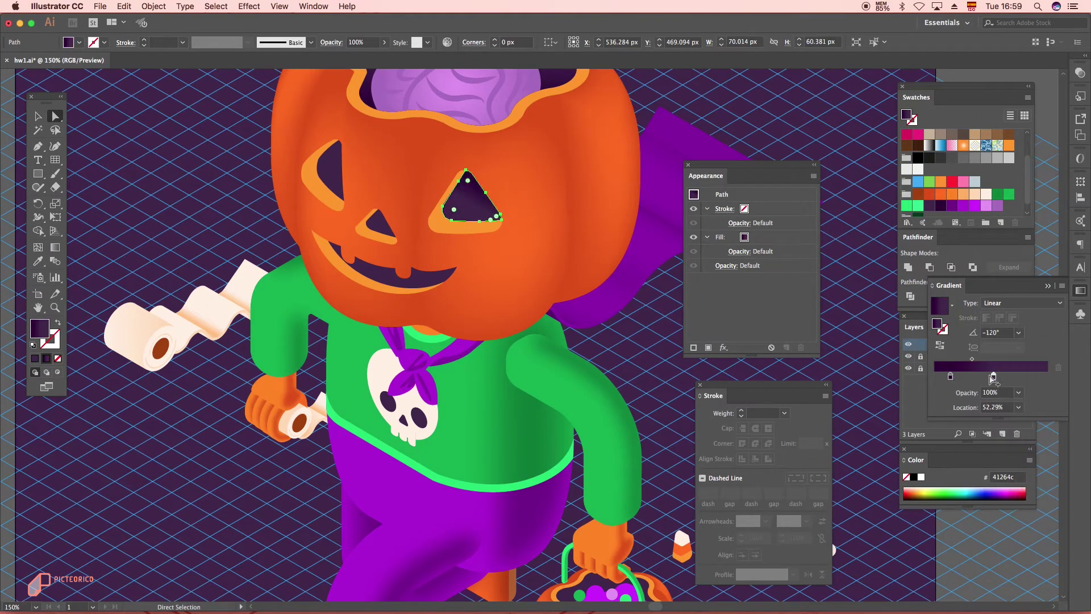
key(v)
click(3, 157)
scroll(471, 215, up, 2)
key(a)
click(506, 195)
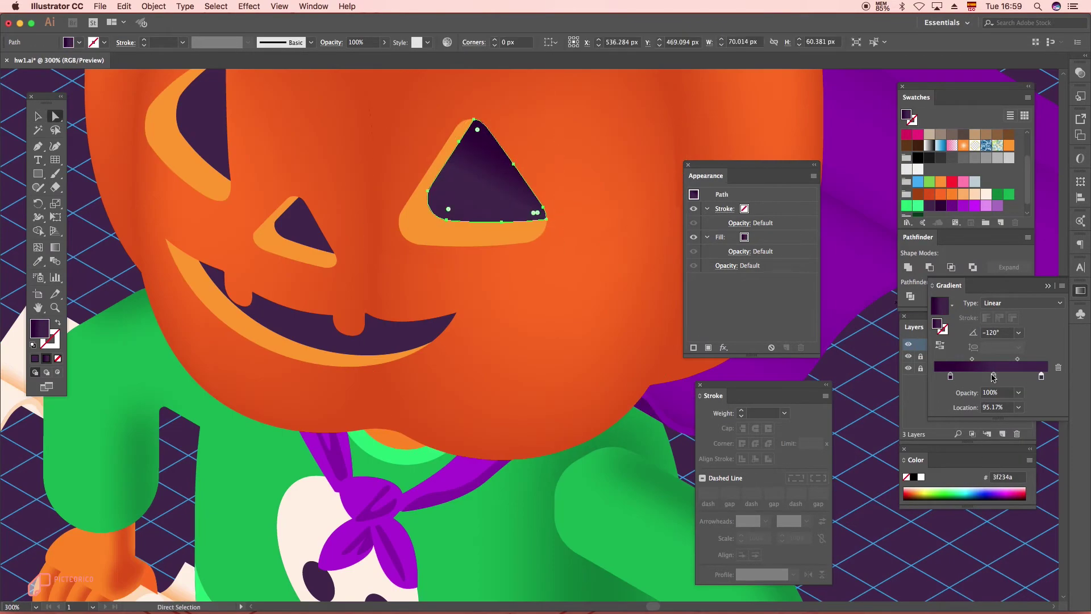
drag(993, 376, 1003, 411)
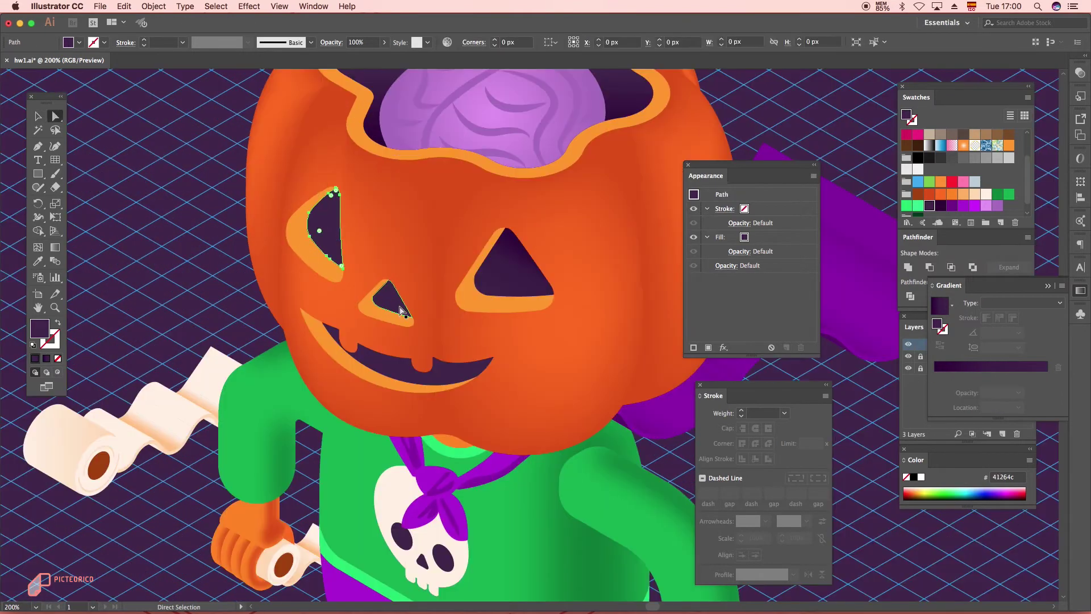
Step: Apply the triangular eye's purple gradient to the pumpkin's other eye and adjust the gradient angle
key(i)
click(1018, 332)
click(1029, 503)
click(1018, 332)
click(1045, 537)
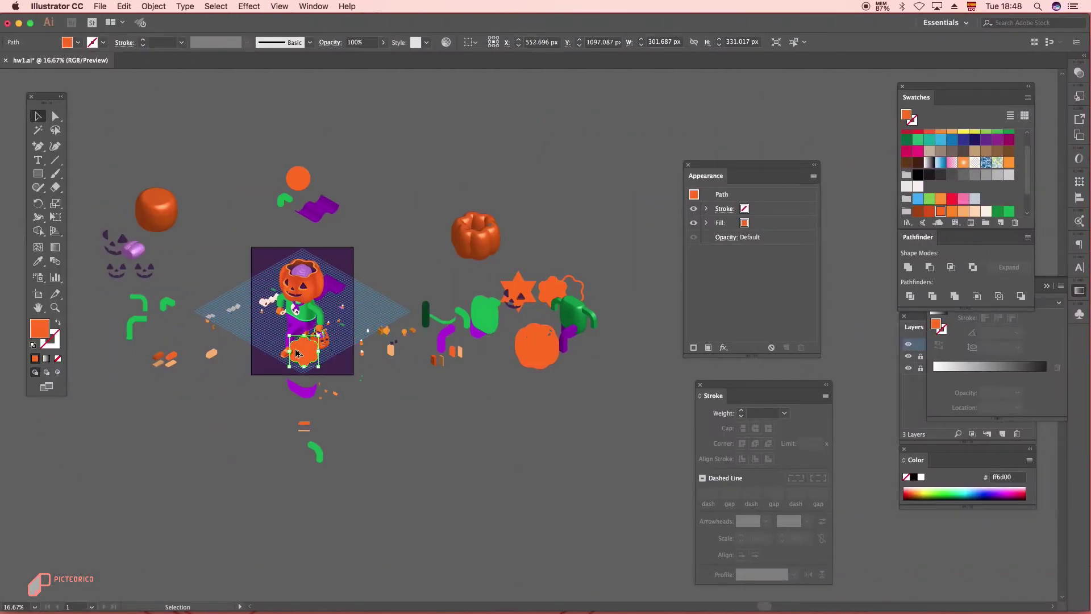
Step: Recolour the scalloped pumpkin outline in front of the character dark purple 2d0038
scroll(296, 349, up, 3)
scroll(968, 185, down, 2)
click(941, 197)
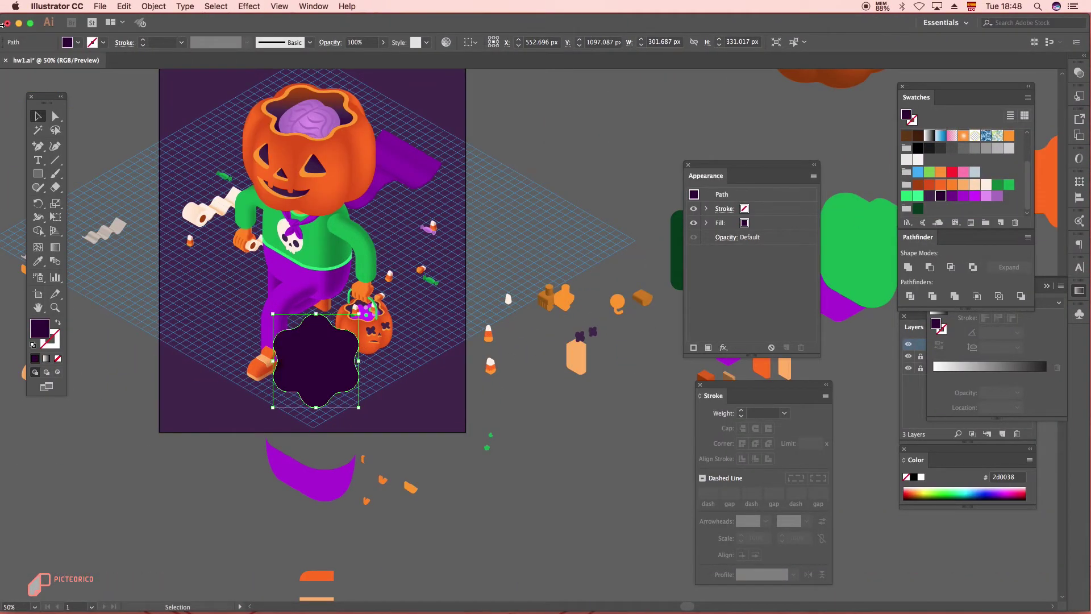
Step: Apply 3D Extrude & Bevel to the dark outline with Isometric Top position, 0 pt depth and No Shading
click(250, 6)
mouse_move(265, 76)
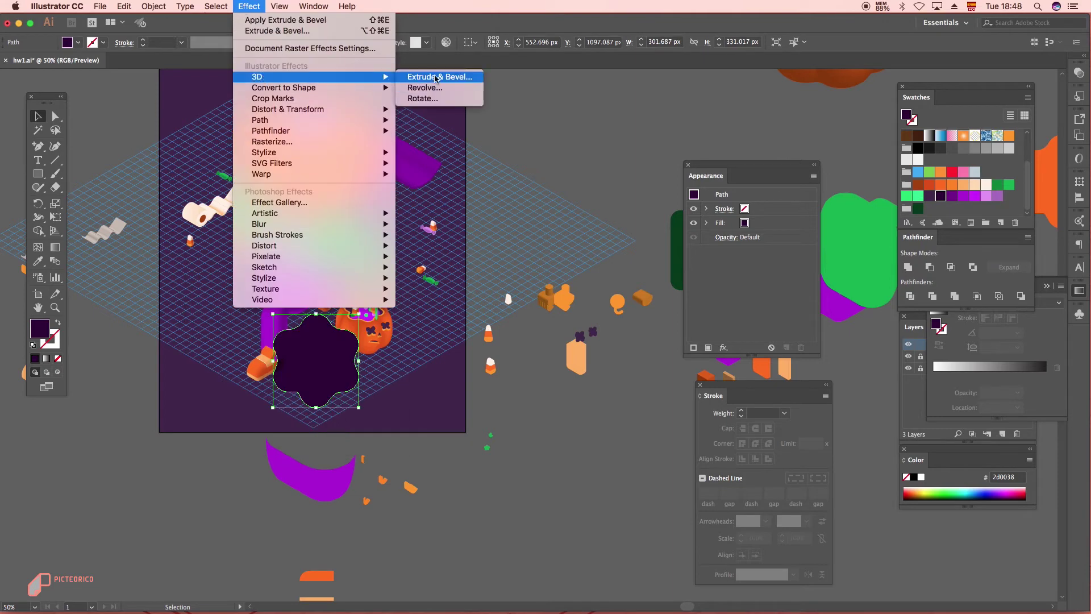
click(443, 76)
click(727, 151)
click(744, 358)
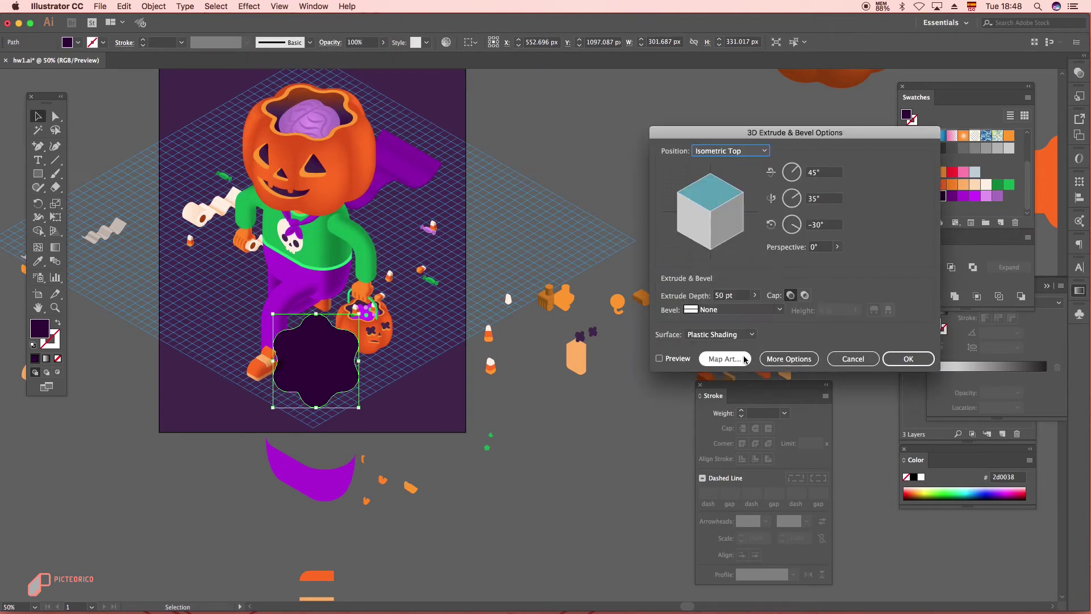
click(753, 295)
click(720, 334)
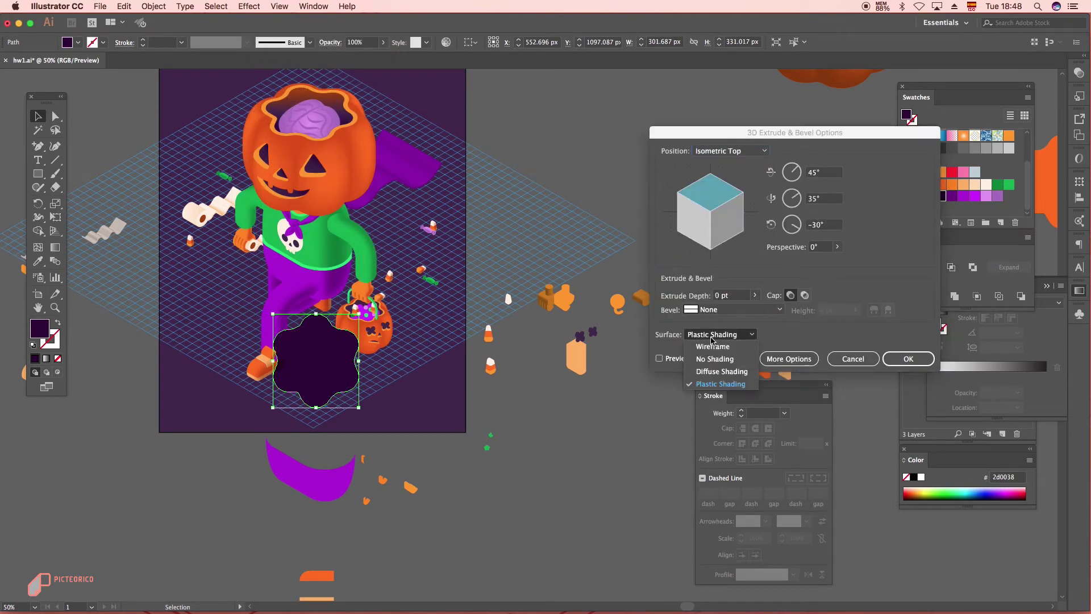
click(717, 360)
click(909, 358)
Step: Position the flat shadow beneath the character, send it to the back and enlarge it slightly
drag(315, 369, 312, 363)
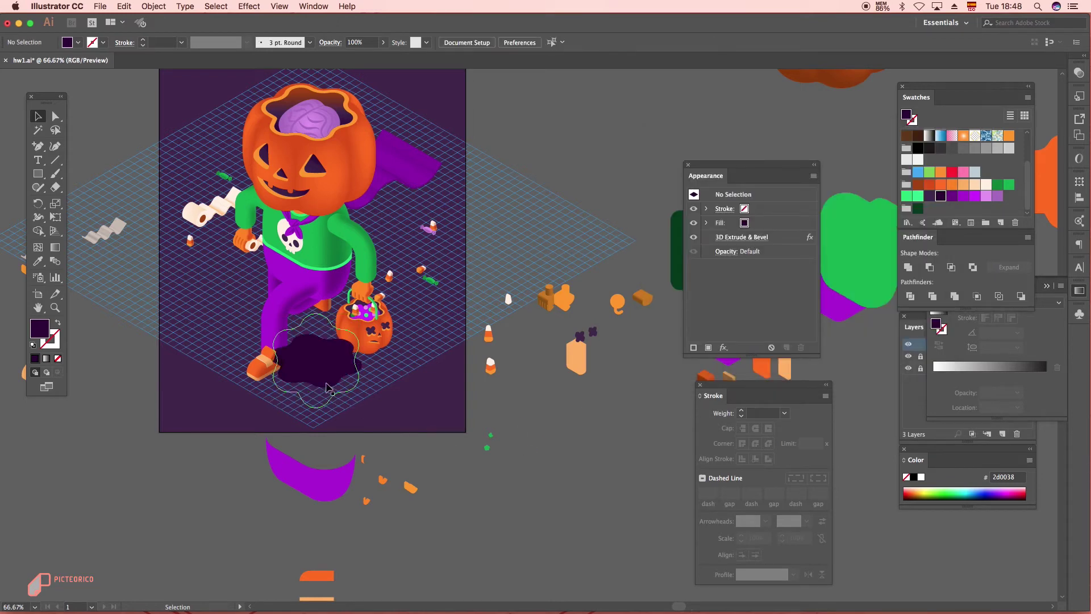
scroll(326, 386, up, 1)
right_click(321, 354)
mouse_move(364, 524)
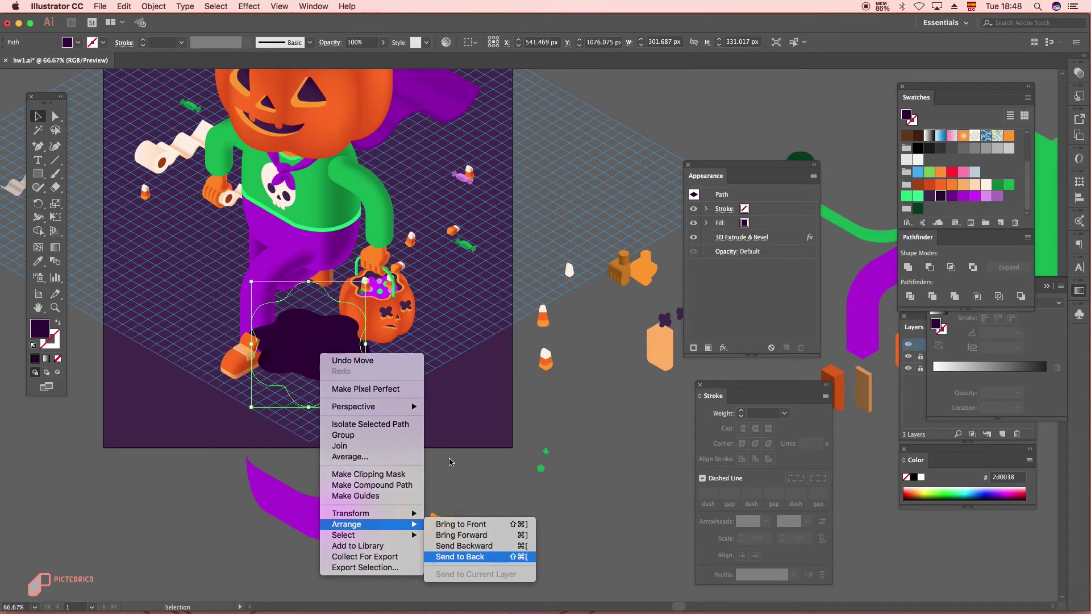
click(491, 554)
drag(365, 281, 377, 267)
click(493, 359)
scroll(496, 363, down, 1)
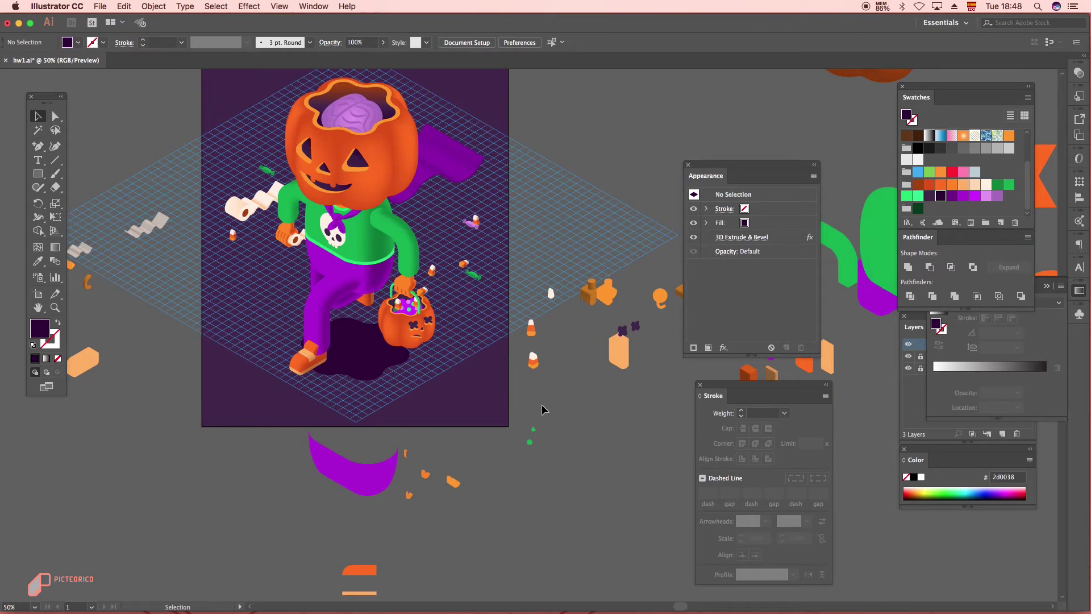
Step: Extend the dark floor shadow beneath and beyond the pumpkin basket
drag(388, 340, 396, 368)
drag(384, 384, 415, 371)
click(654, 238)
drag(540, 204, 608, 245)
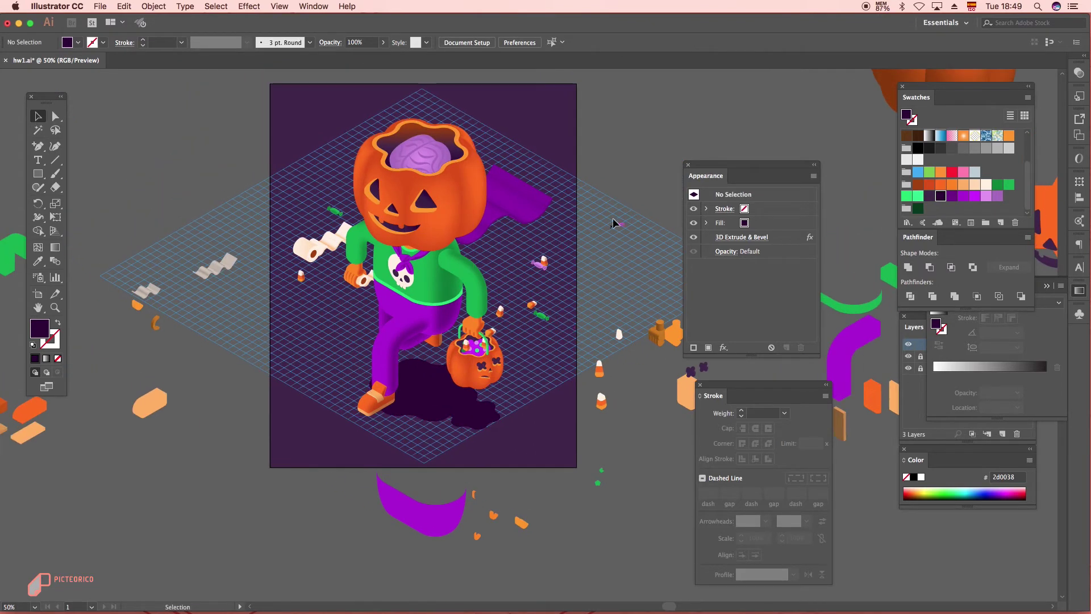
Step: Copy the cape down onto the floor behind the basket and fill it with the shadow's dark purple 2d0038
scroll(625, 205, down, 2)
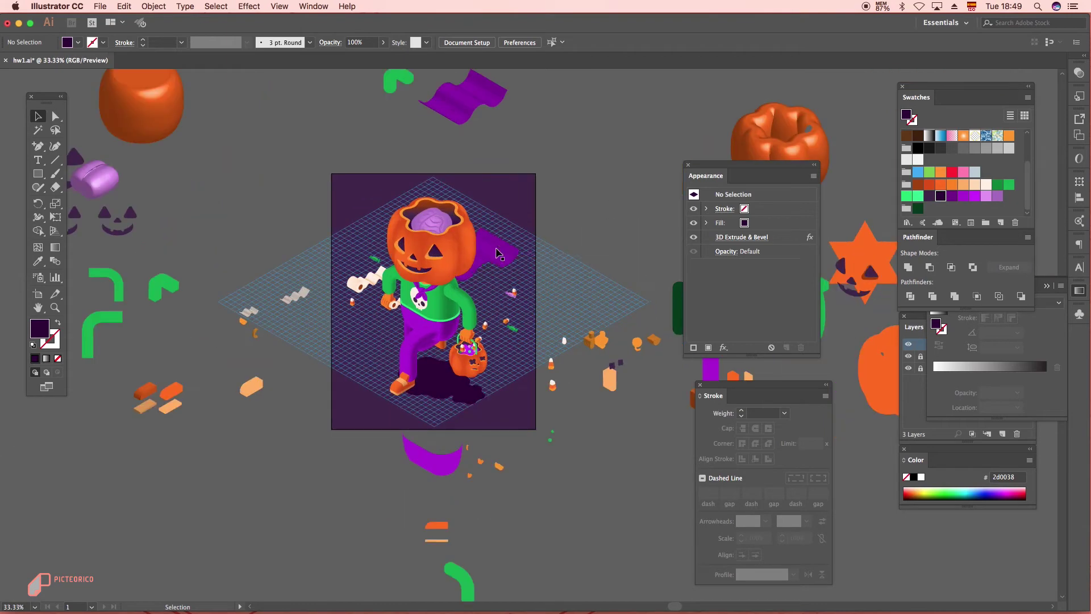
click(496, 258)
scroll(495, 258, up, 2)
drag(496, 258, 495, 404)
click(403, 425)
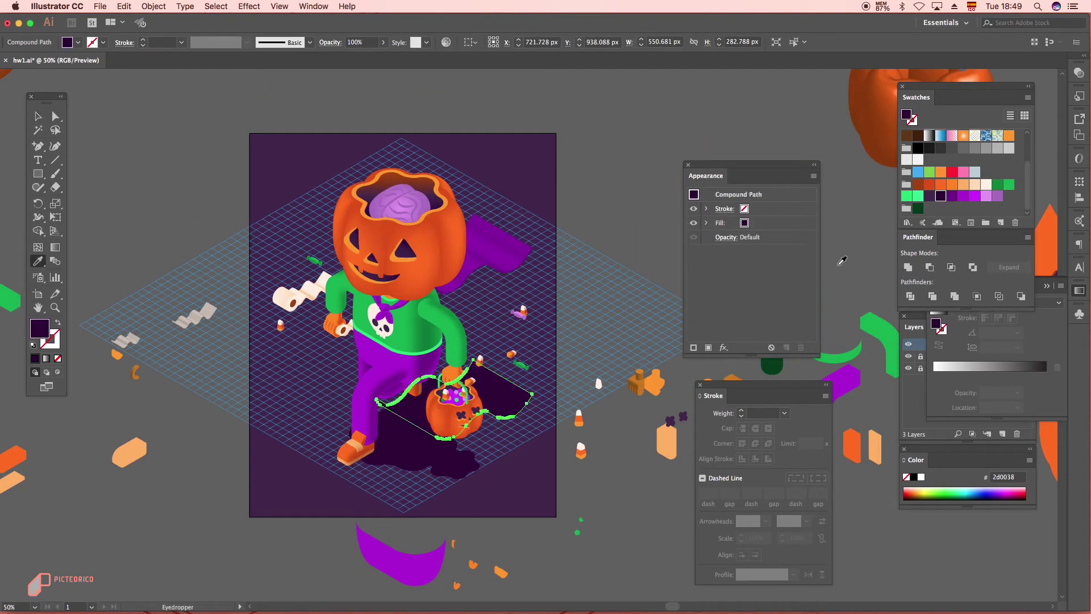
click(40, 116)
click(142, 76)
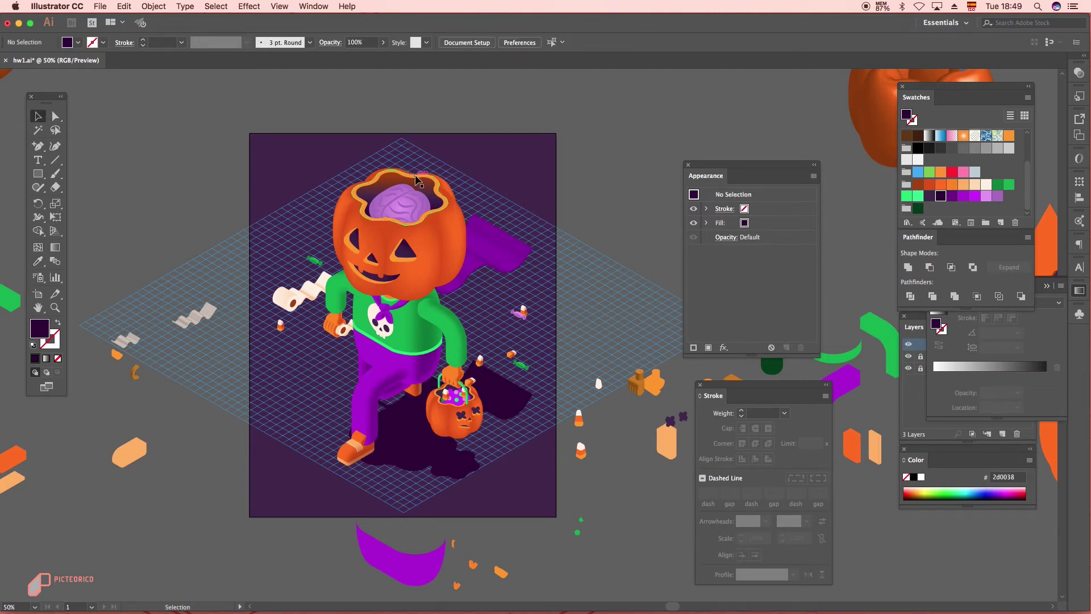
Step: Draw a closed dark purple shadow shape beside the front shoe's sole and round its outer corner
scroll(380, 476, up, 3)
drag(38, 146, 85, 147)
click(284, 445)
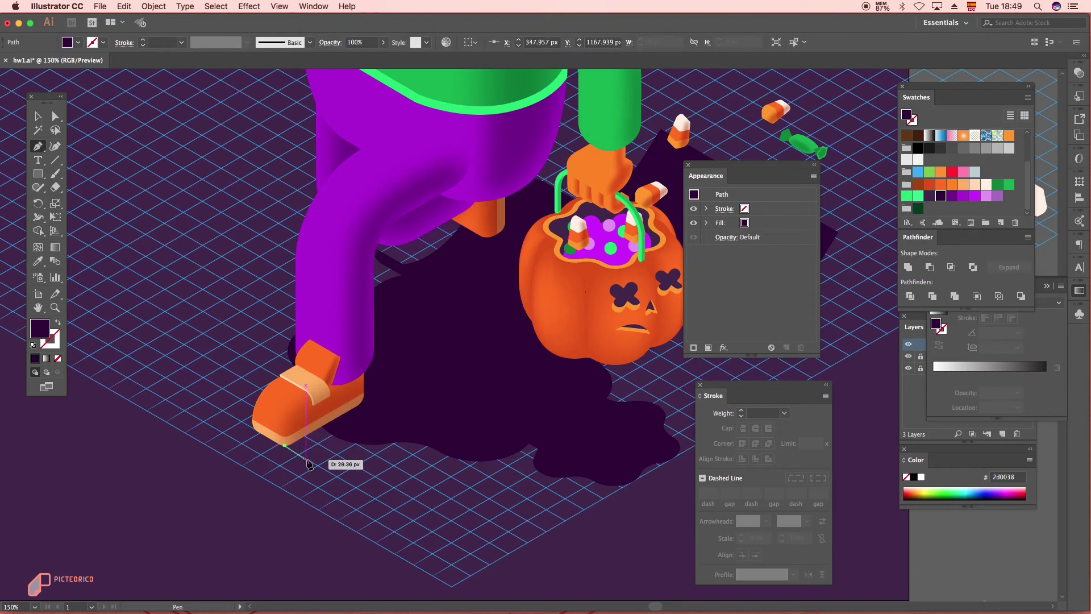
click(308, 459)
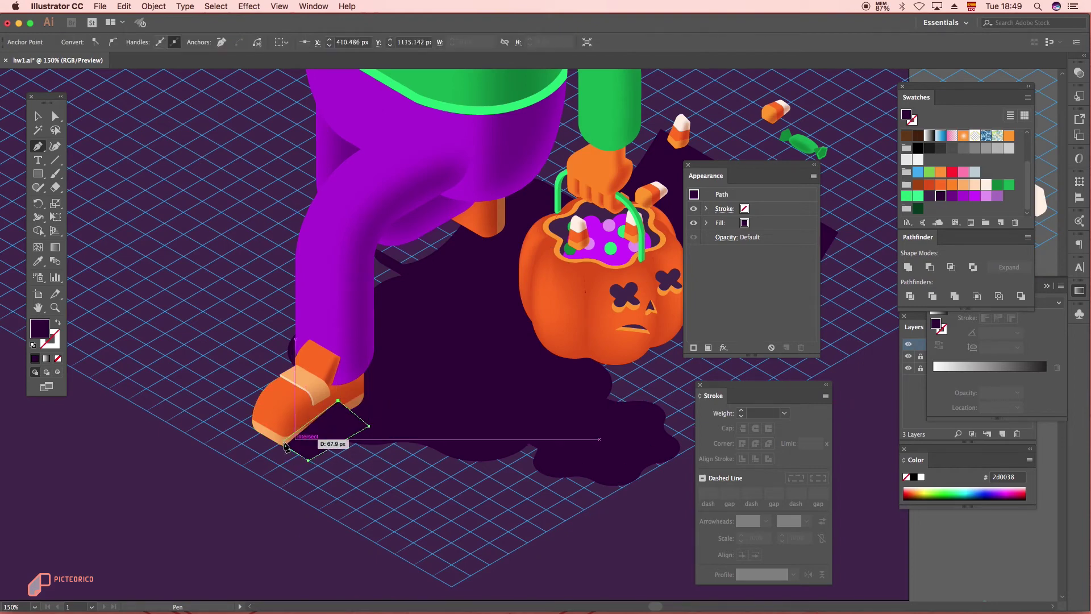
click(55, 119)
click(311, 463)
click(308, 459)
drag(309, 450, 308, 427)
Step: Send the shoe's shadow shape to the back, behind the shoe
click(35, 119)
right_click(449, 385)
mouse_move(500, 558)
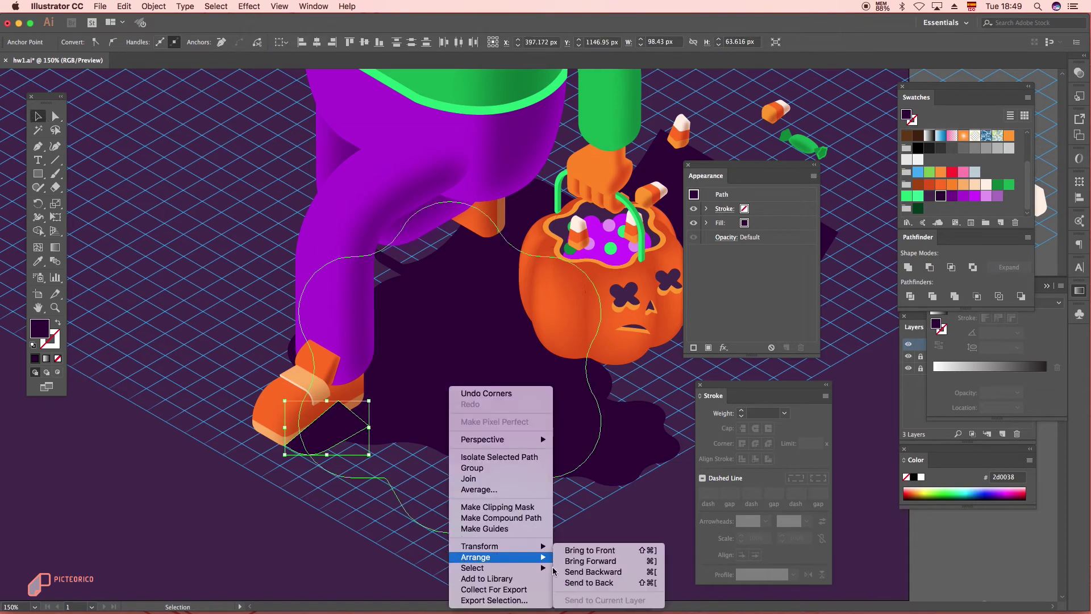
click(591, 583)
click(654, 573)
Step: Draw two overlapping dark purple rounded rectangles, one long and one short, across the front thigh and select both
scroll(385, 427, down, 2)
scroll(351, 446, down, 1)
scroll(344, 413, up, 2)
drag(38, 174, 85, 187)
drag(288, 374, 370, 403)
drag(265, 408, 302, 368)
click(38, 116)
shift+click(354, 389)
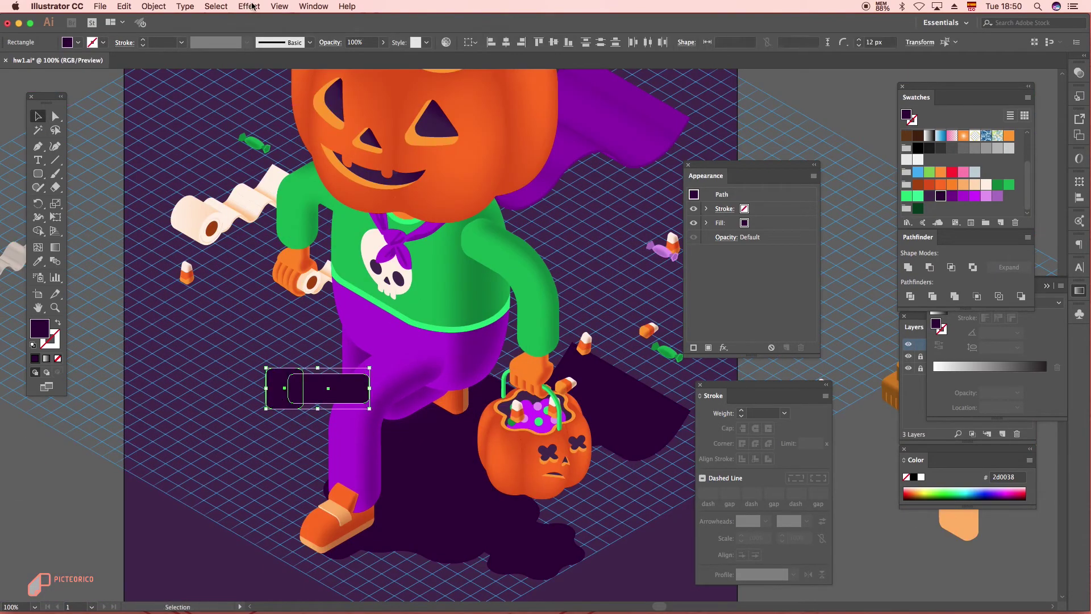
Step: Apply 3D Extrude & Bevel to both rounded rectangles with Isometric Top position, 0 pt depth and No Shading
click(249, 6)
mouse_move(255, 75)
click(435, 75)
click(731, 150)
click(726, 359)
click(659, 358)
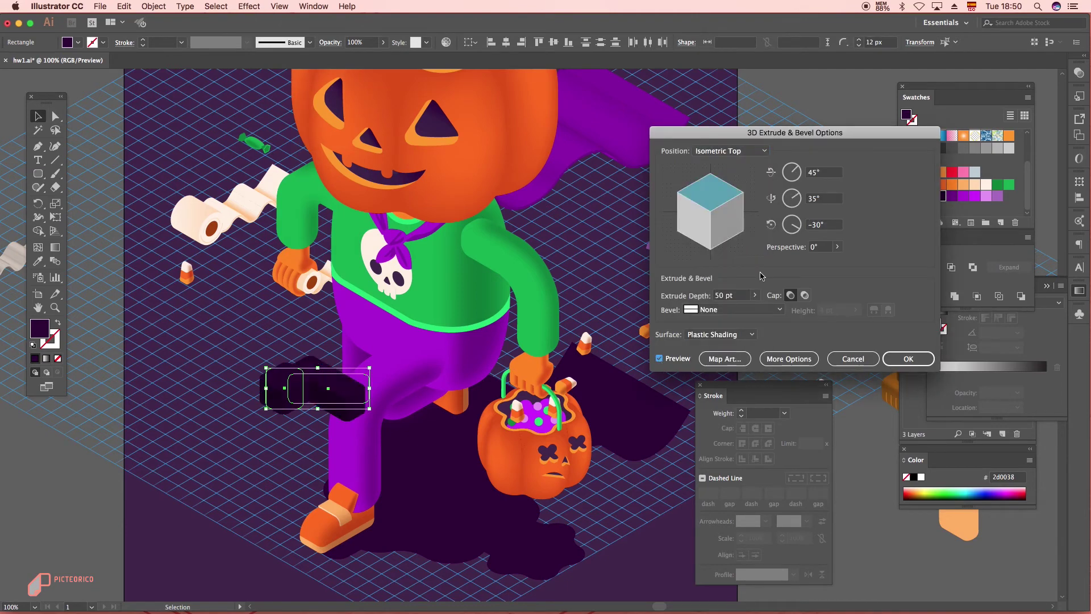
double_click(723, 296)
text(0)
click(720, 334)
click(705, 359)
click(908, 359)
Step: Arrange the flattened pieces as an arm shadow and add a copy of the orange hand filled with dark purple
click(283, 391)
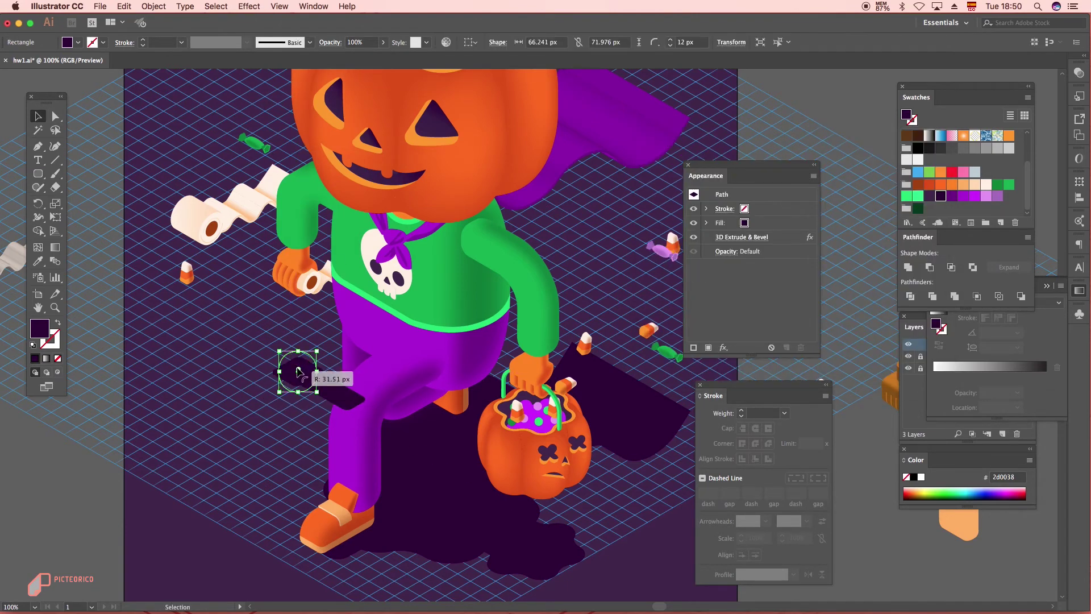
click(238, 387)
click(325, 273)
drag(326, 273, 327, 351)
key(i)
shift+click(316, 386)
Step: Send the arm and hand shadow pieces to the back, behind the character
right_click(316, 347)
mouse_move(358, 458)
click(440, 490)
click(586, 319)
Step: Expand the appearance of the arm and hand shadow pieces
key(super+minus)
key(super+minus)
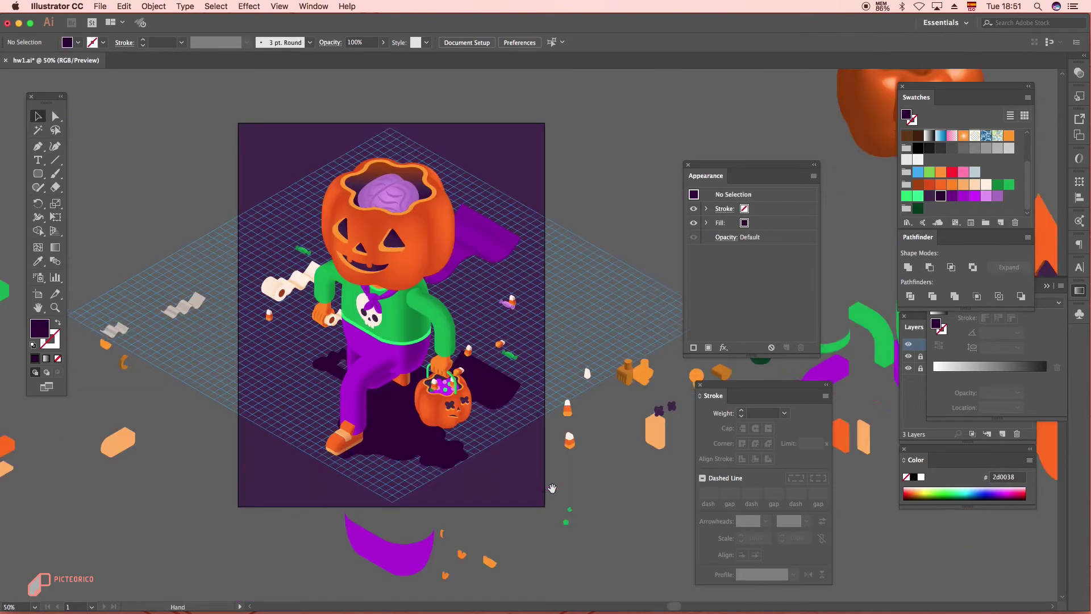
drag(633, 312, 587, 319)
key(super+plus)
click(276, 370)
scroll(315, 417, up, 1)
click(153, 6)
click(171, 130)
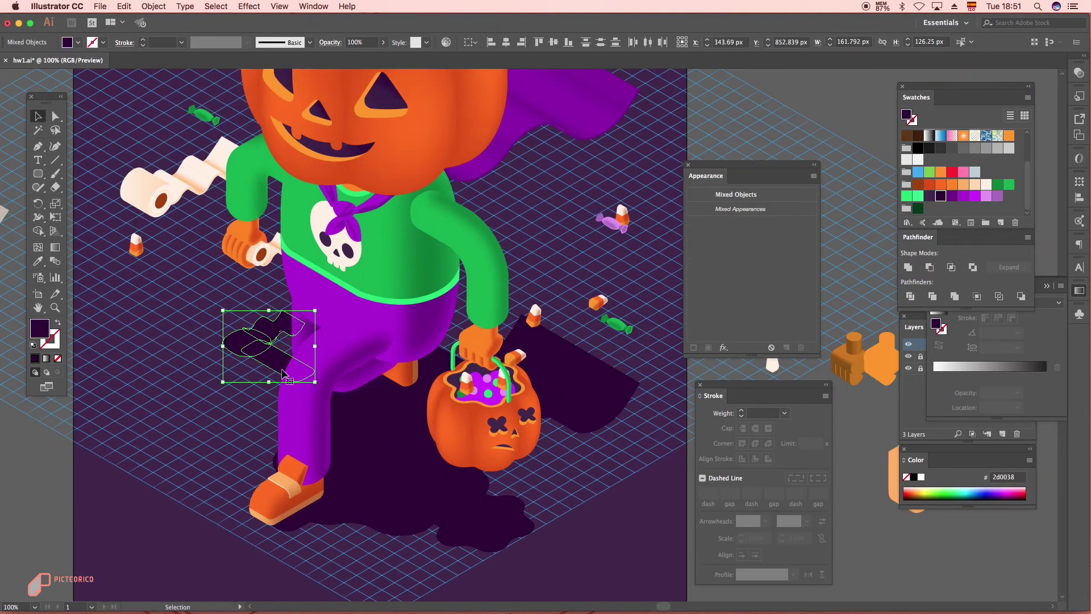
Step: Unite the expanded arm shadow pieces into one shape and unite the dark shadow pieces of the toilet paper
scroll(238, 301, up, 4)
click(341, 370)
scroll(311, 392, down, 4)
click(199, 434)
click(310, 427)
drag(256, 385, 190, 289)
click(908, 267)
click(625, 372)
click(908, 267)
drag(544, 544, 466, 503)
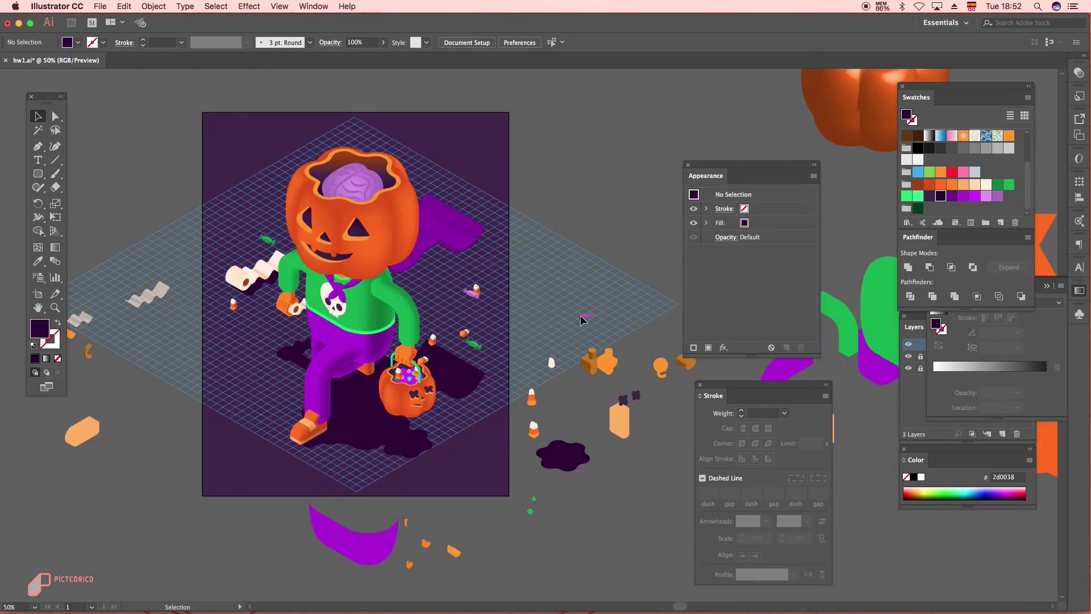
Step: Draw a dark purple shadow extending from the base of the candy corn below the toilet paper, with a rounded far end
scroll(265, 311, up, 2)
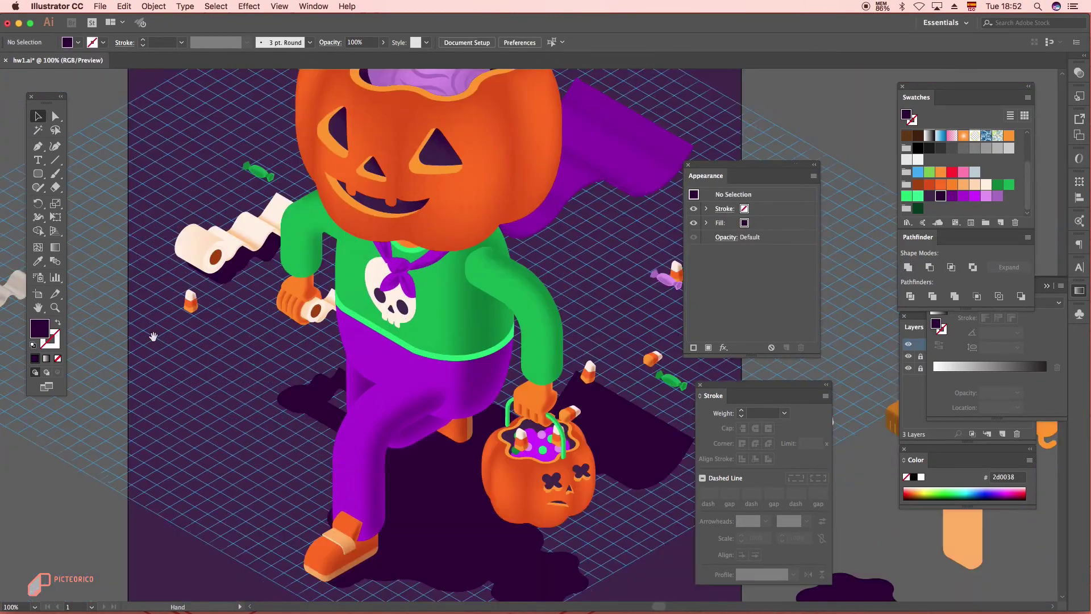
scroll(173, 254, up, 3)
click(253, 390)
scroll(290, 506, up, 2)
key(p)
click(259, 308)
click(312, 367)
click(292, 383)
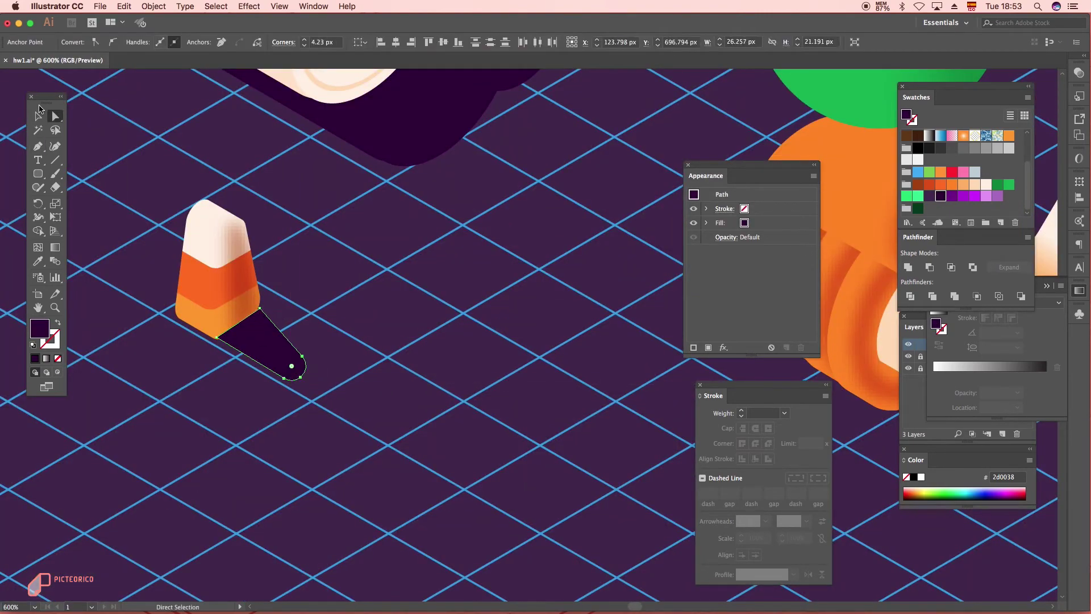
Step: Offset the purple wrapped candy's dark shadow copy and place a shadow below the upright candy corn near the basket
drag(404, 269, 419, 282)
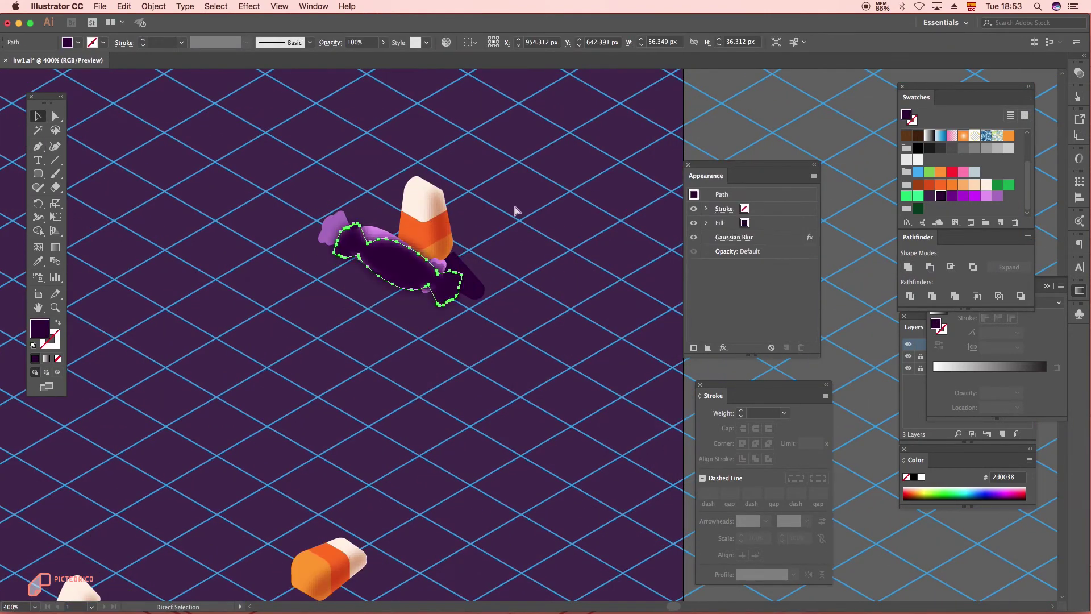
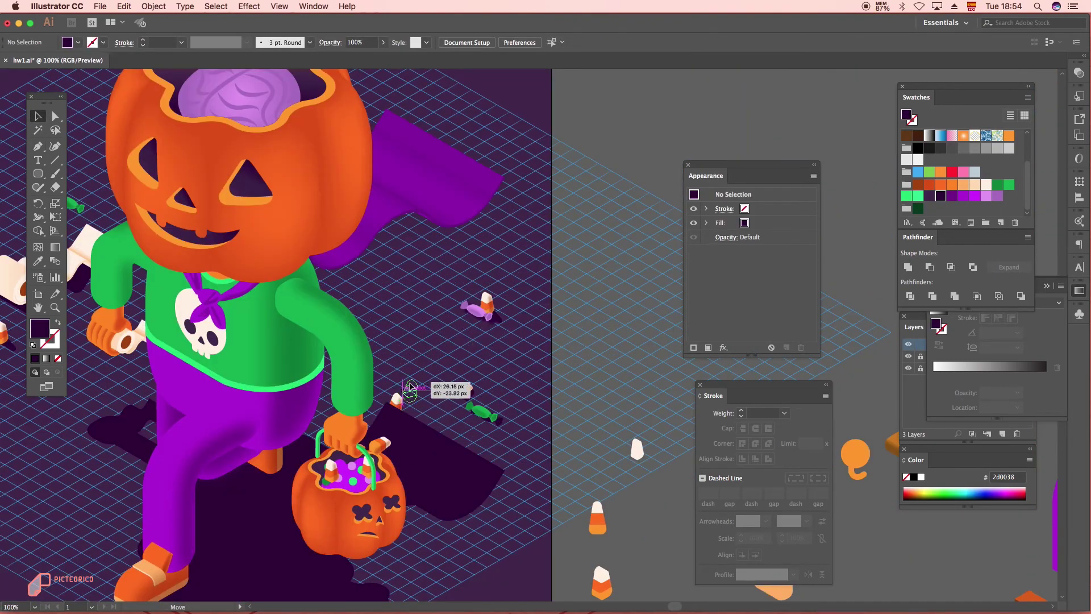
drag(410, 386, 425, 386)
scroll(499, 352, up, 2)
drag(366, 466, 278, 526)
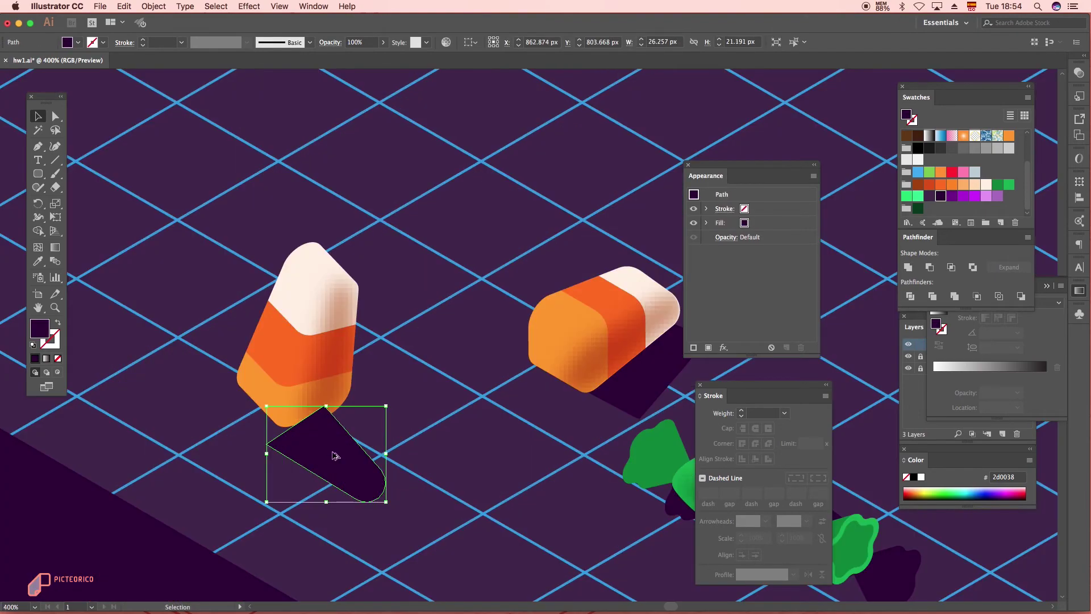
scroll(351, 448, down, 3)
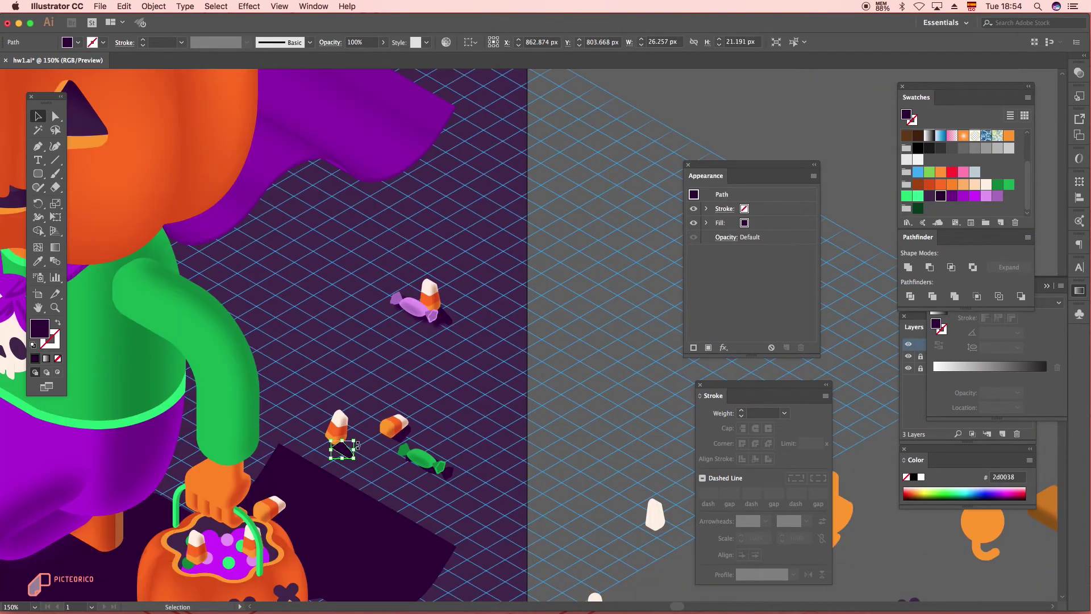
key(ctrl+shift+a)
Step: Apply a Gaussian Blur to the large floor shadow cast by the body and cape
alt+scroll(353, 449, up, 3)
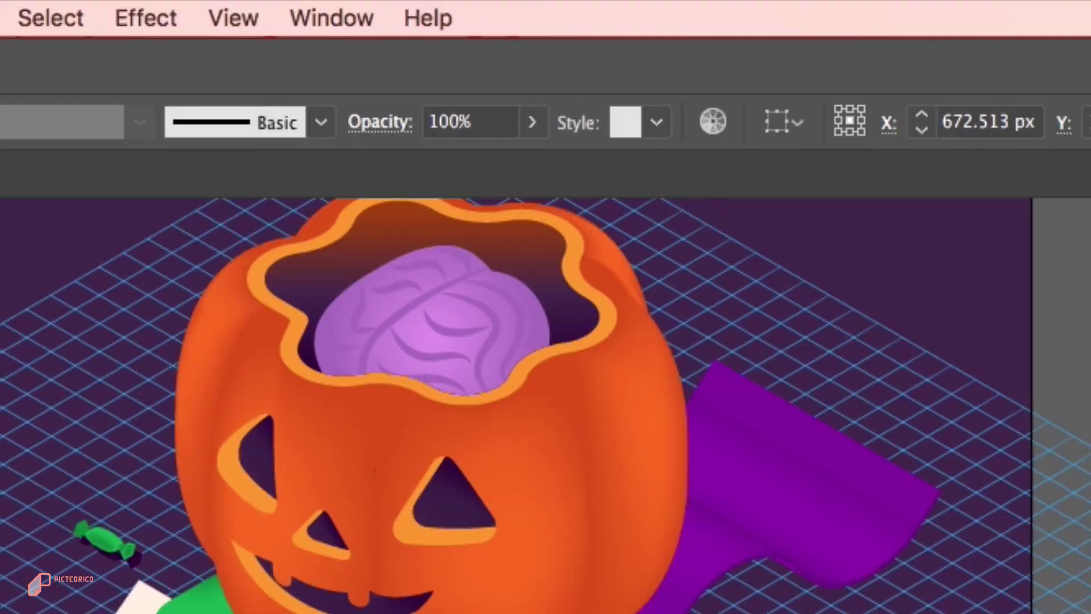
scroll(546, 406, up, 1)
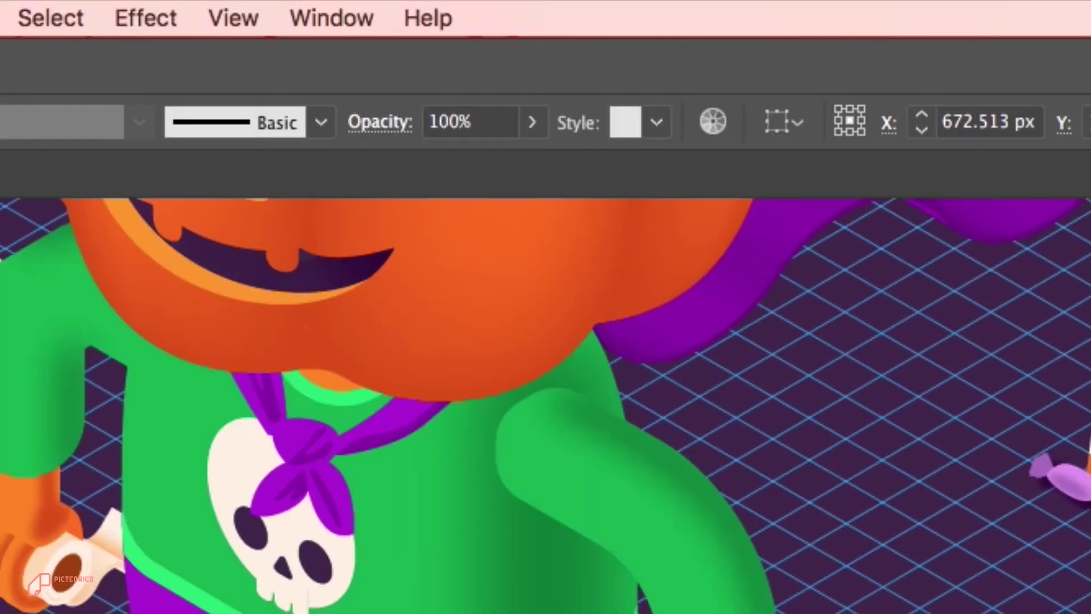
click(138, 18)
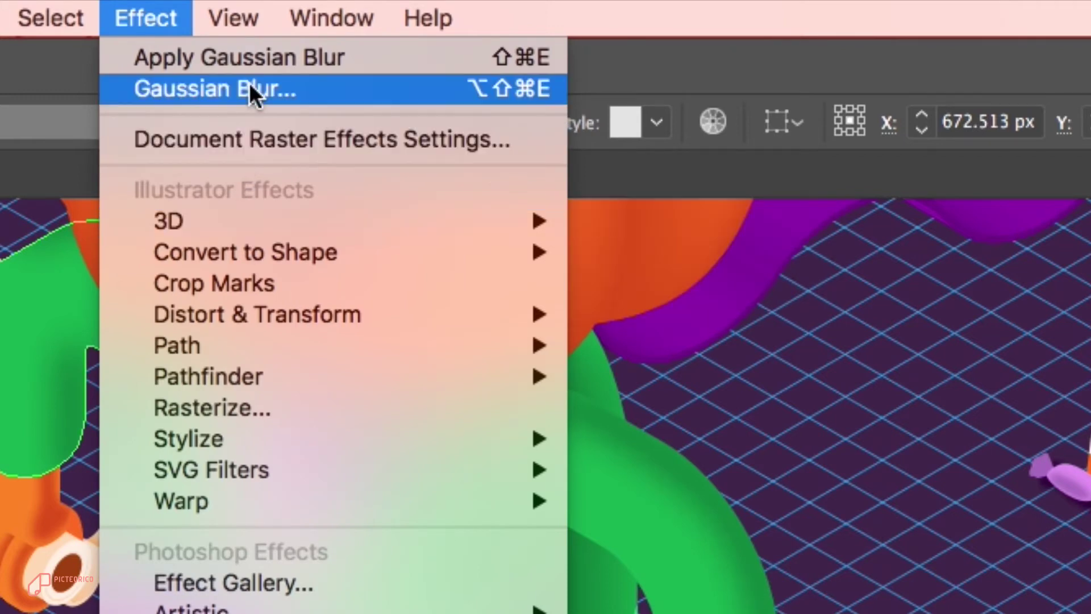
click(247, 89)
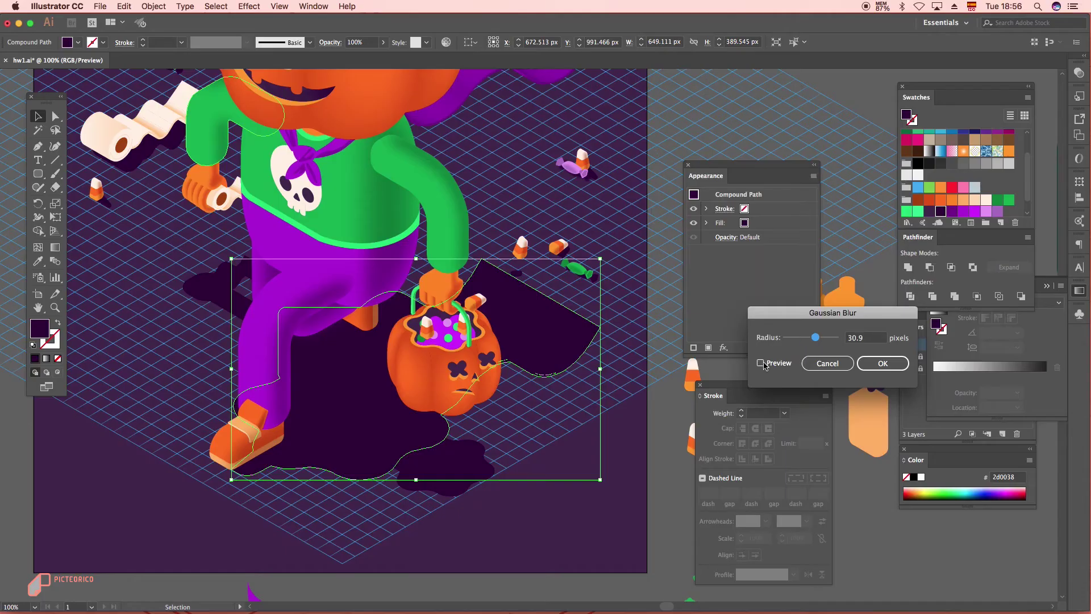
click(762, 364)
drag(800, 339, 804, 339)
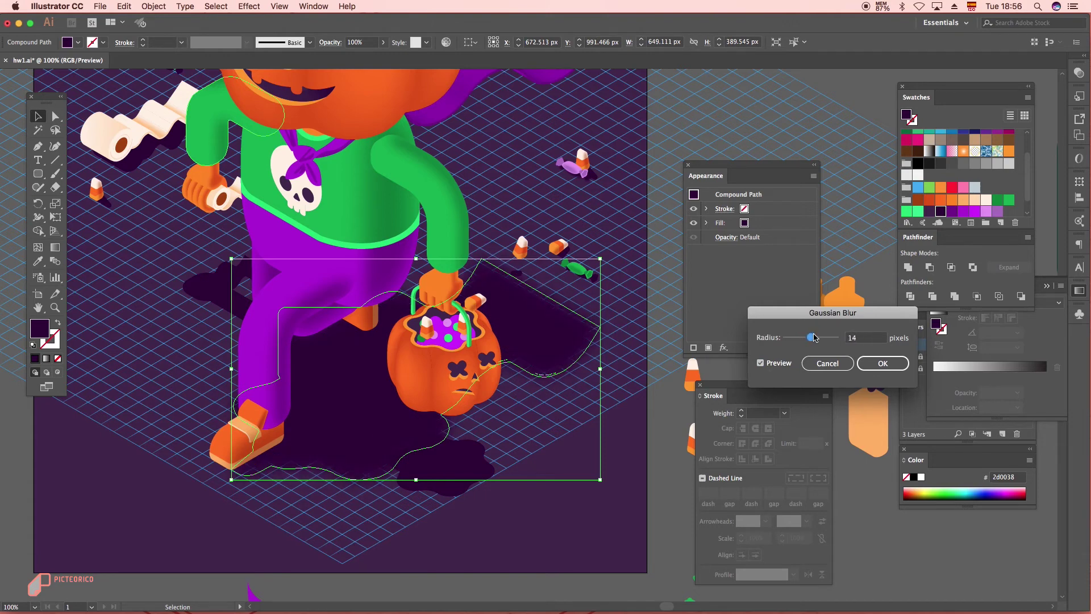
click(882, 363)
key(super+shift+a)
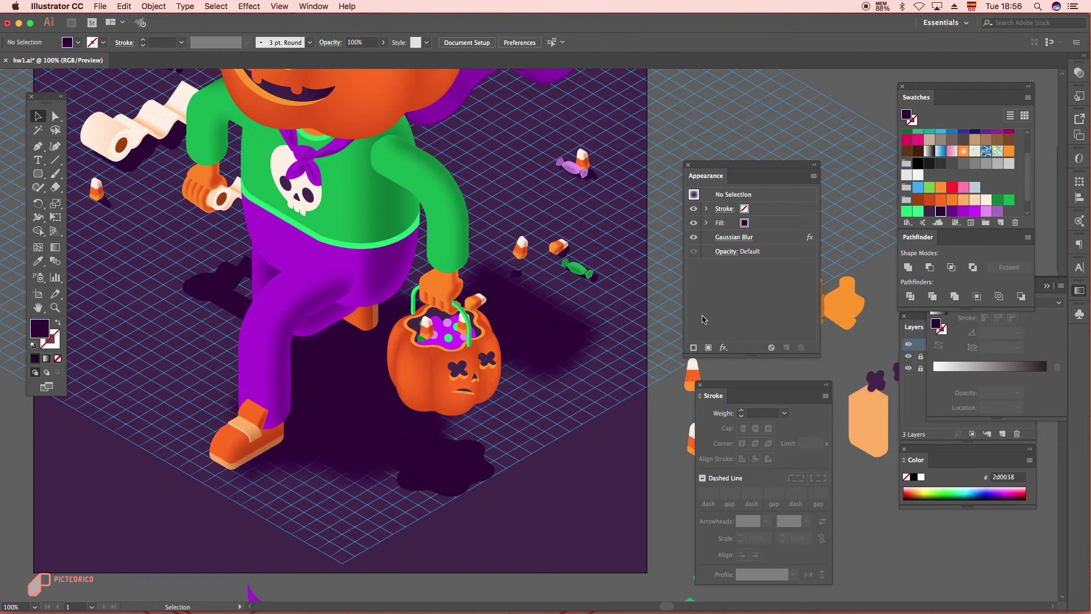
Step: Apply a Gaussian Blur to the shadow below the pumpkin basket
click(483, 482)
drag(499, 439, 481, 442)
click(248, 7)
mouse_move(276, 226)
click(425, 225)
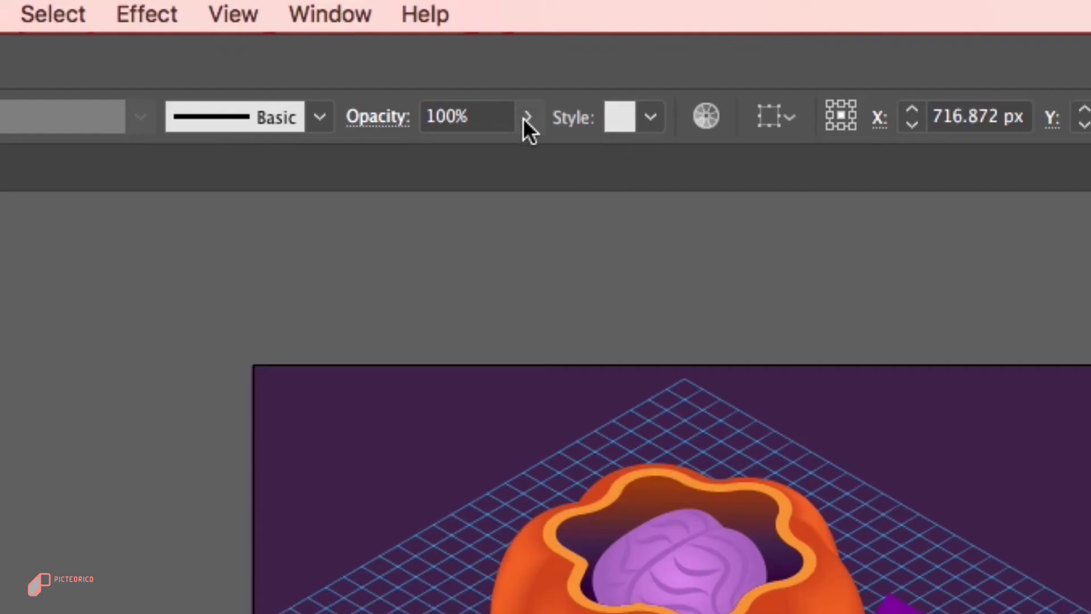
Step: Lower the basket shadow's opacity and set the large floor shadow's opacity to 72%
click(527, 118)
drag(529, 155, 488, 159)
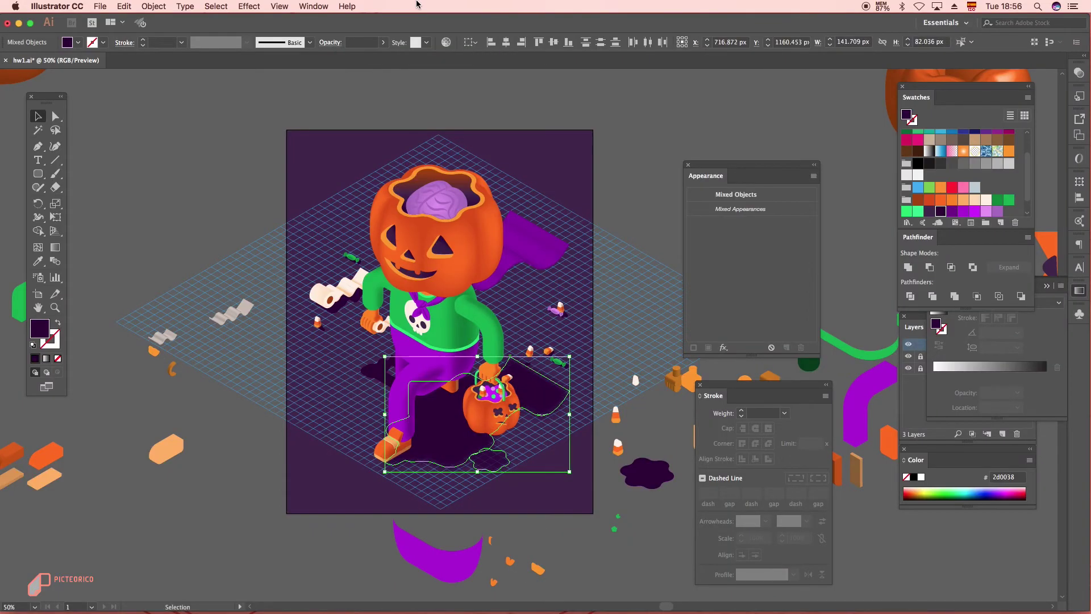
click(457, 93)
click(453, 425)
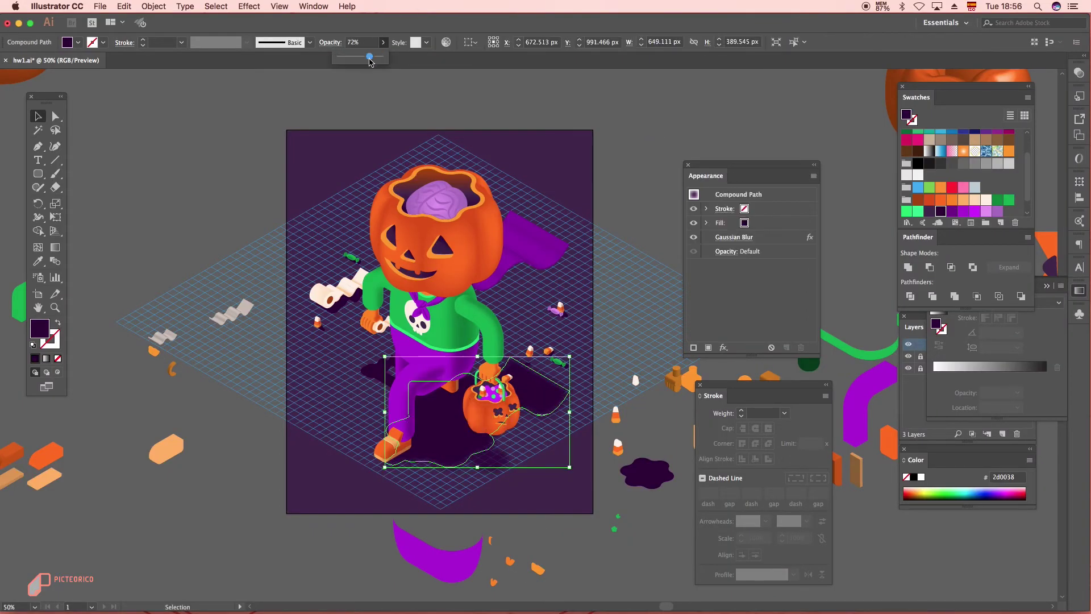
click(621, 149)
Step: Select the upright candy corn near the basket together with its small shadow
scroll(548, 383, up, 4)
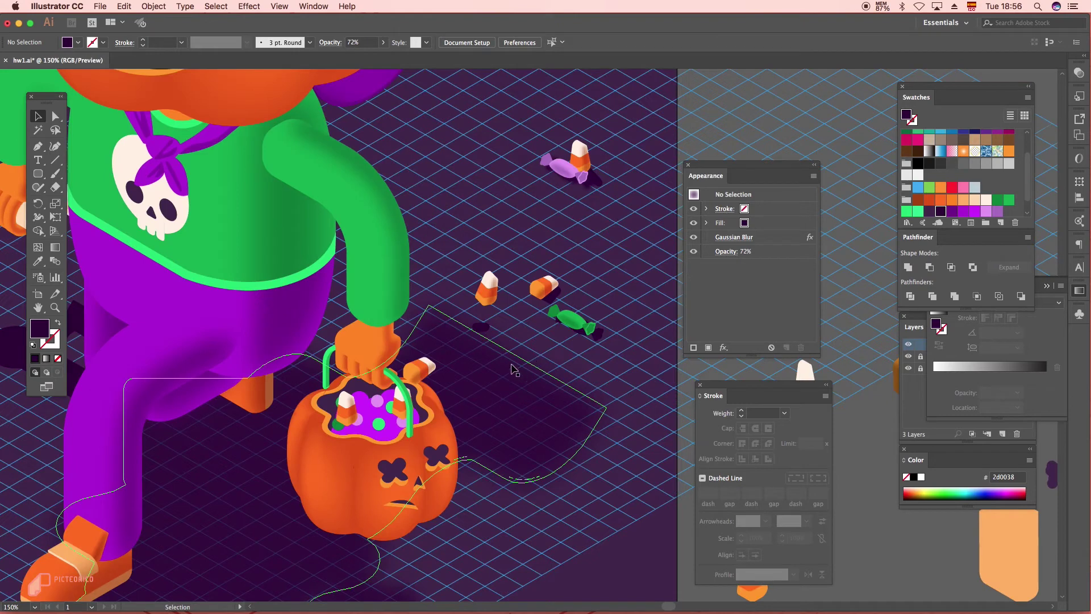
drag(516, 324, 492, 268)
key(v)
click(492, 270)
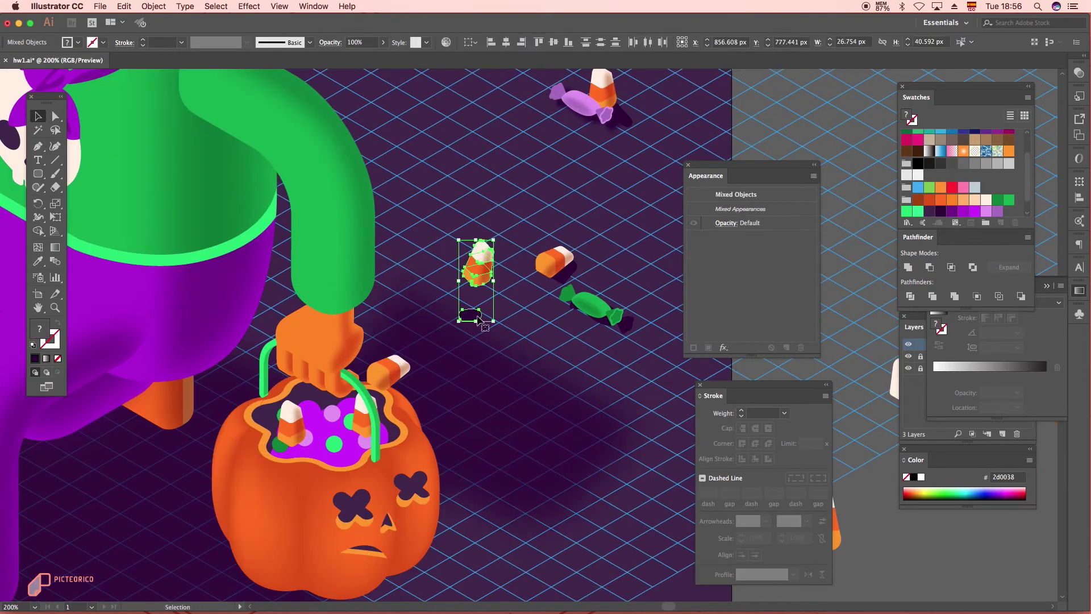
Step: Apply a Gaussian Blur with a 3.4 pixel radius to the toilet paper's shadow
click(249, 7)
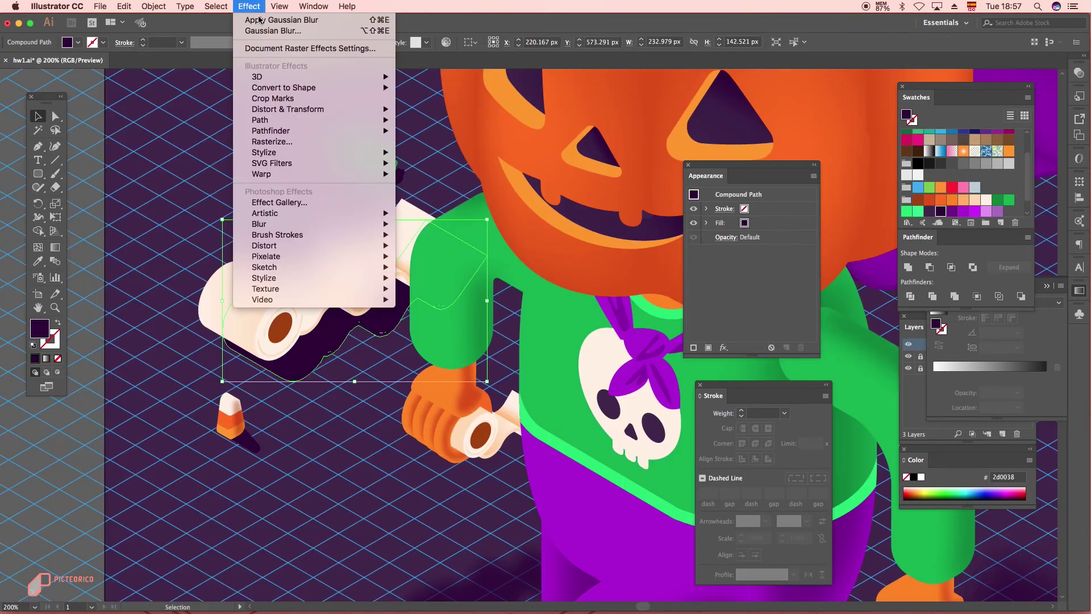
mouse_move(288, 79)
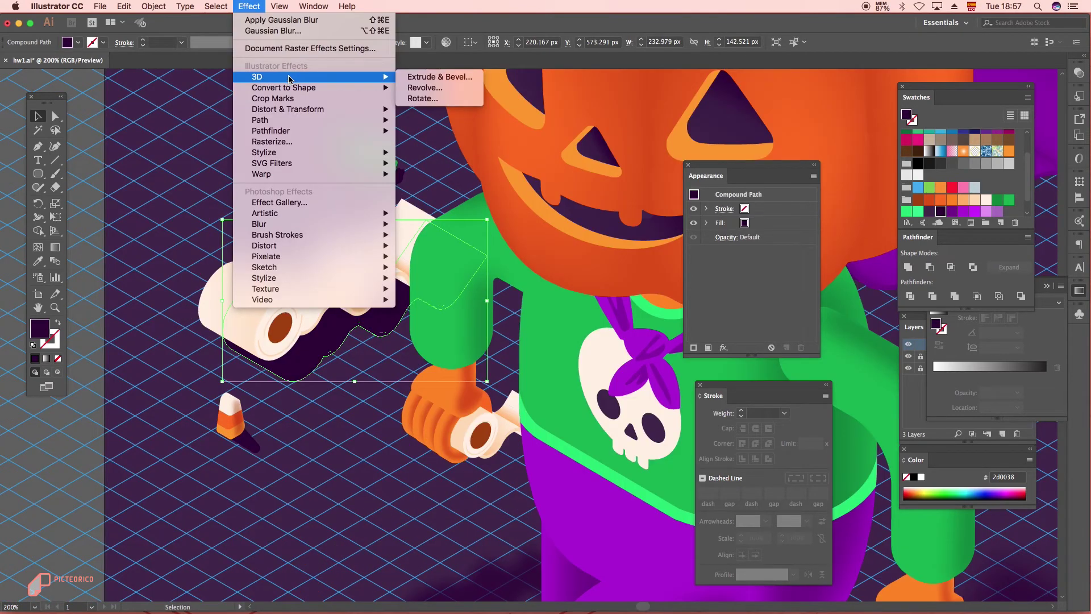
key(alt+shift+super+e)
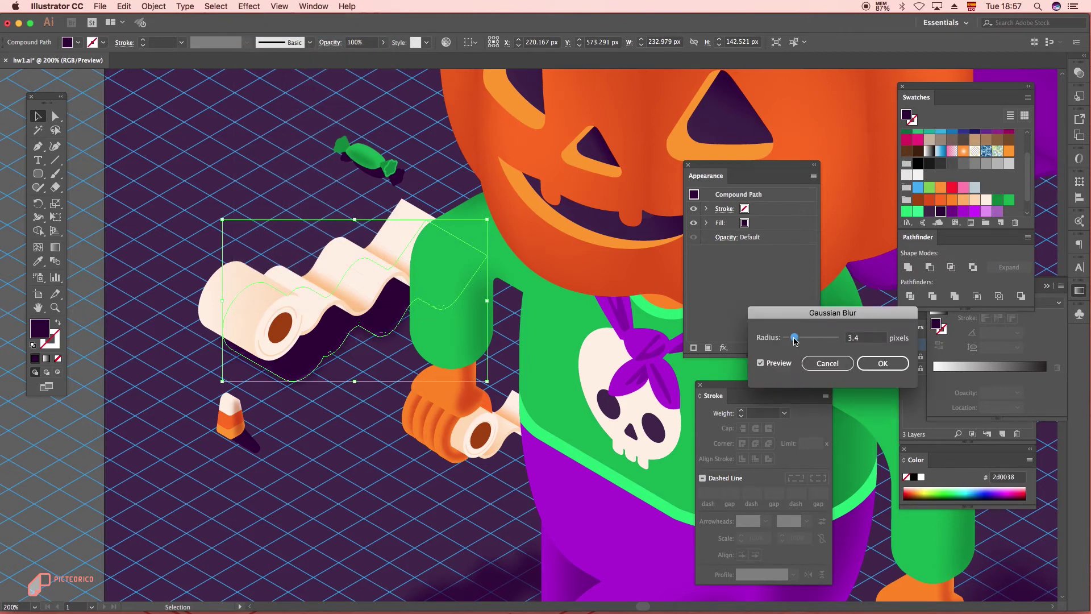
click(877, 366)
Step: Select the shadows of the scattered candies and apply a 3.4 pixel Gaussian Blur to them
key(ctrl+minus)
key(ctrl+minus)
key(ctrl+minus)
key(ctrl+minus)
key(ctrl+minus)
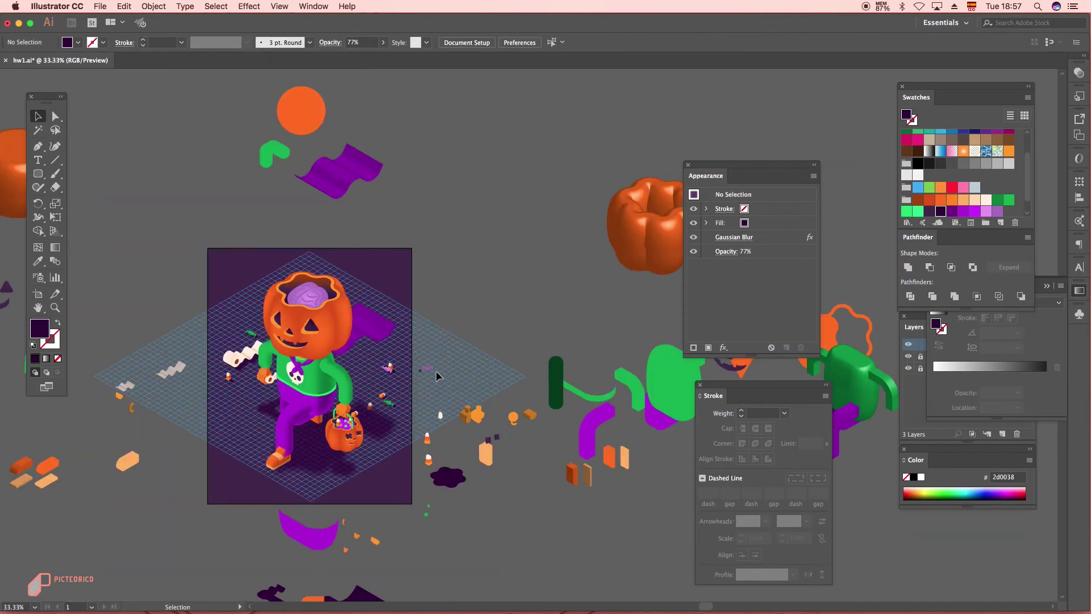
scroll(238, 381, up, 4)
click(210, 384)
shift+click(322, 188)
scroll(575, 425, right, 7)
scroll(575, 425, down, 2)
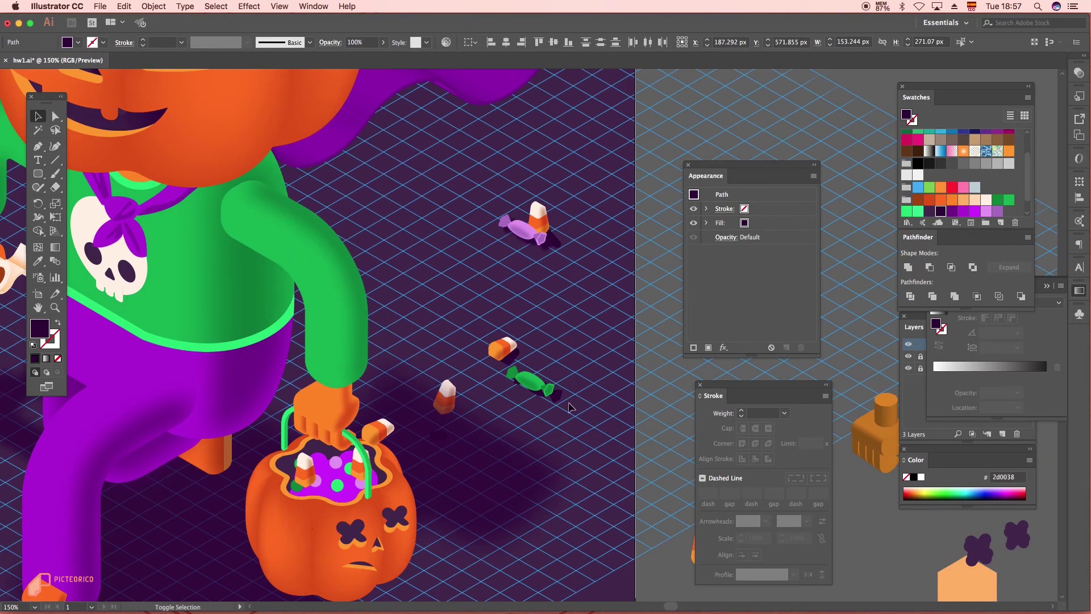
key(alt+shift+super+e)
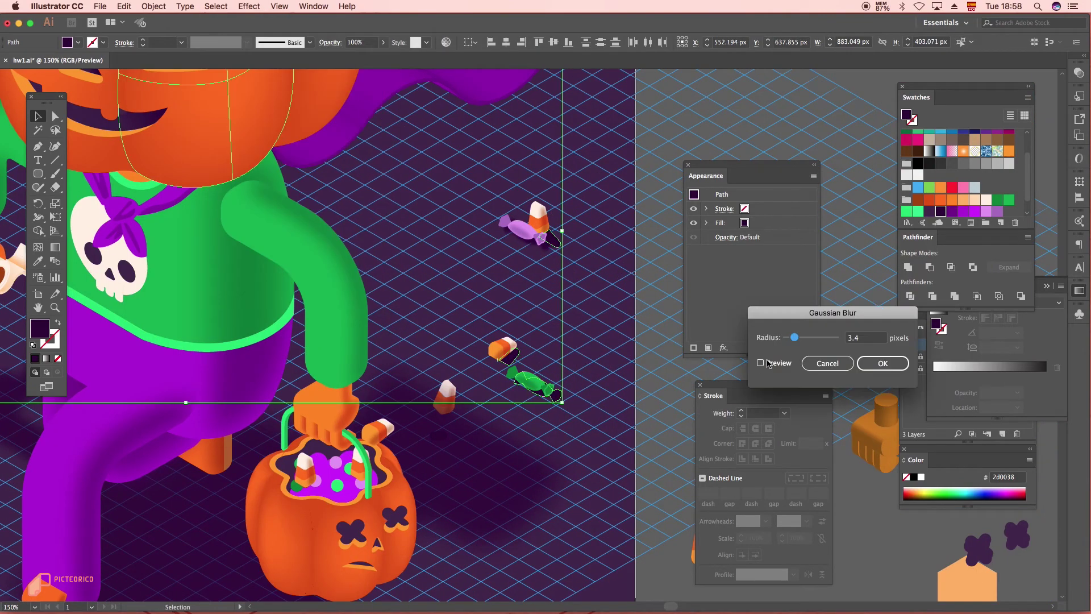
click(895, 366)
click(645, 275)
Step: Bring the upright candy corn near the basket to the front, above the blurred floor shadow
scroll(645, 278, down, 3)
scroll(536, 353, up, 2)
click(529, 355)
key(shift+super+a)
drag(467, 289, 530, 342)
shift+click(495, 375)
right_click(492, 244)
mouse_move(531, 355)
click(616, 356)
Step: Reposition the upright candy corn so that it floats above its small floor shadow
click(482, 310)
shift+click(478, 335)
mouse_move(487, 307)
mouse_down()
mouse_move(490, 265)
mouse_move(467, 280)
mouse_move(476, 302)
mouse_up()
click(456, 304)
drag(467, 280, 480, 259)
Step: Apply a Gaussian Blur to the small shadow below the floating candy corn
click(476, 302)
click(249, 6)
click(284, 34)
click(891, 364)
key(super+minus)
key(super+minus)
click(544, 413)
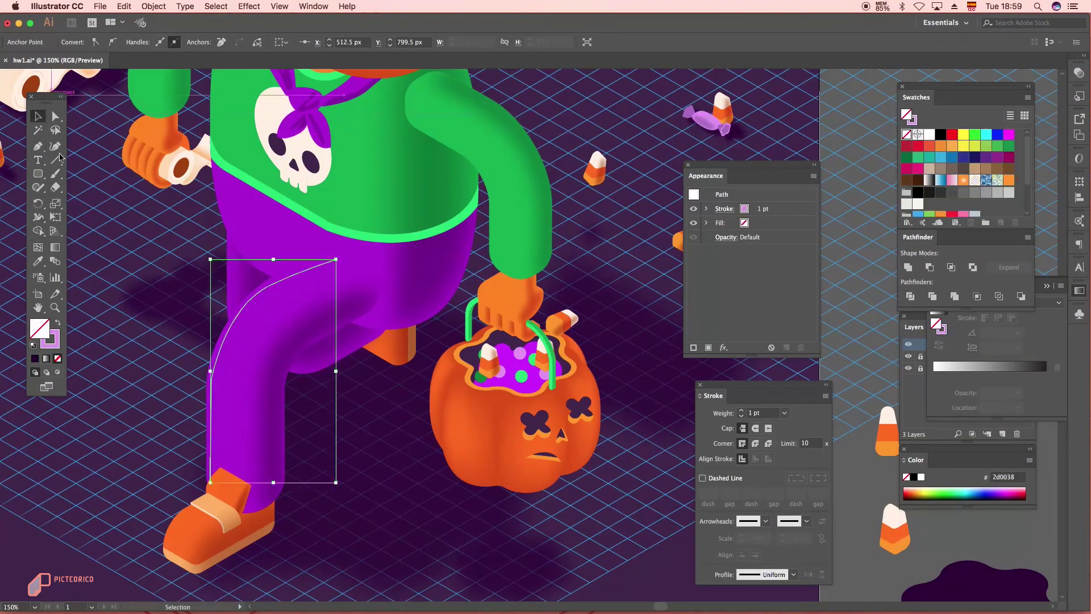
Step: Adjust the upper end of the light purple highlight path on the front leg and set its stroke to 7 pt
key(a)
click(303, 273)
click(38, 116)
click(143, 40)
Step: Apply a Gaussian Blur with a 6.8 pixel radius to the front leg's highlight stroke and nudge it slightly
click(249, 6)
click(284, 31)
click(760, 364)
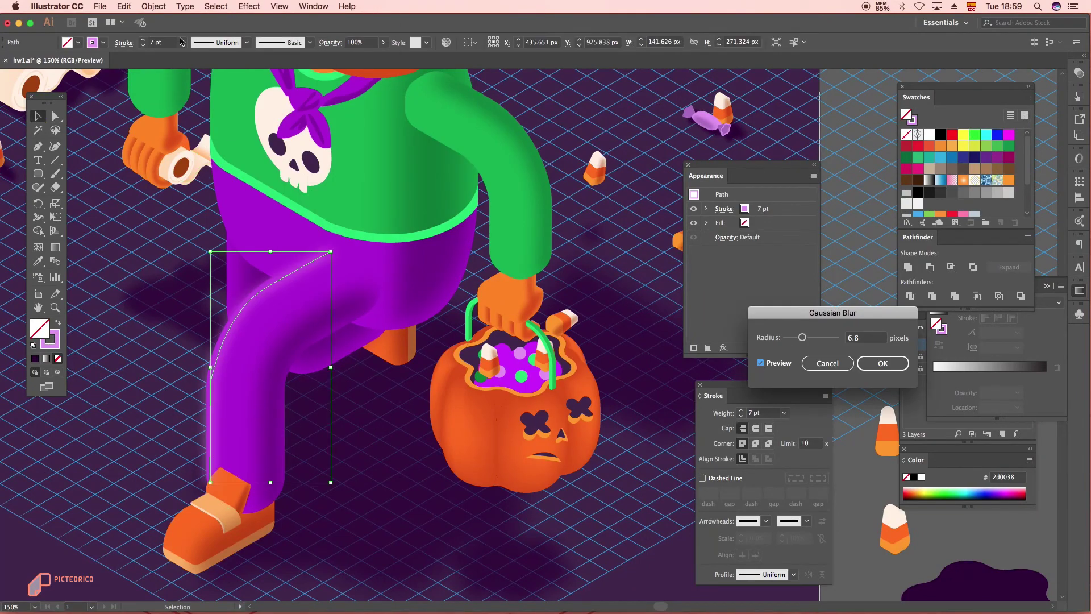
click(883, 363)
drag(294, 281, 298, 281)
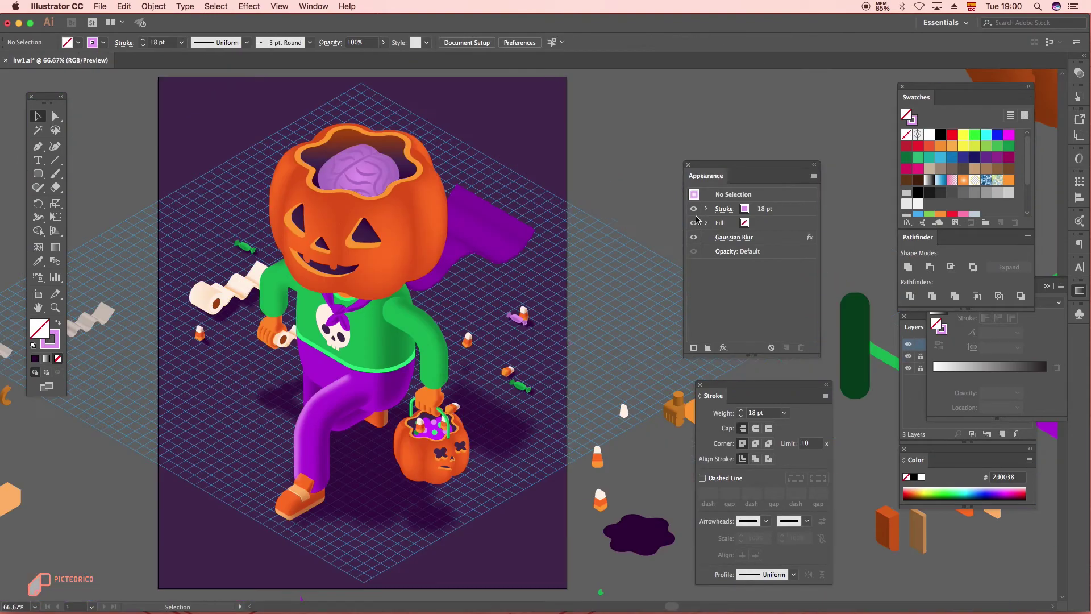
Step: Draw a curved 18 pt highlight path along the inner edge of the green arm that holds the pumpkin basket
scroll(455, 397, up, 2)
key(p)
click(519, 345)
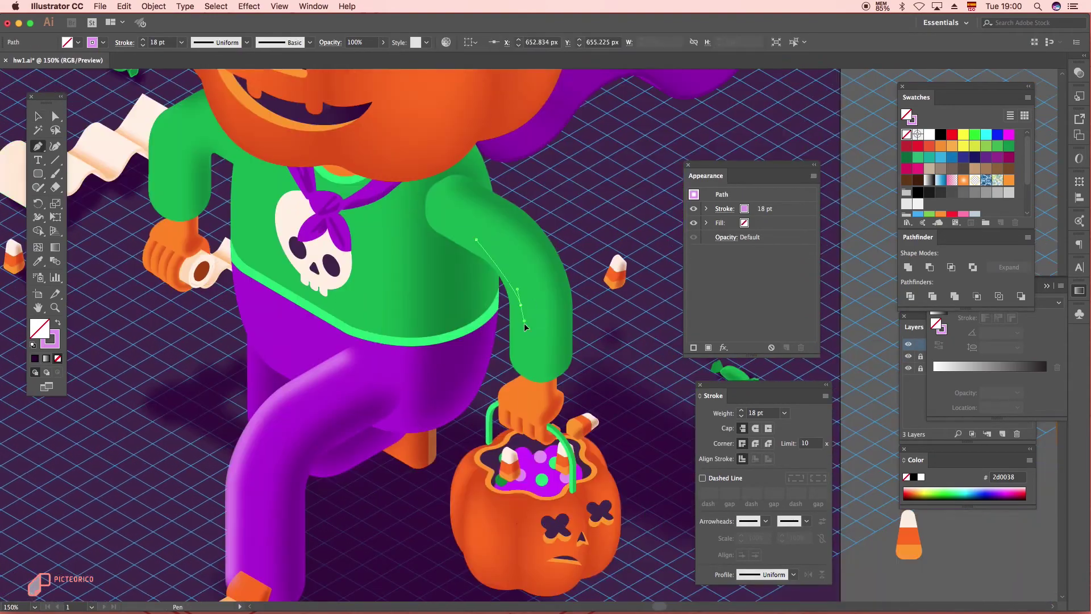
drag(477, 240, 440, 213)
click(191, 234)
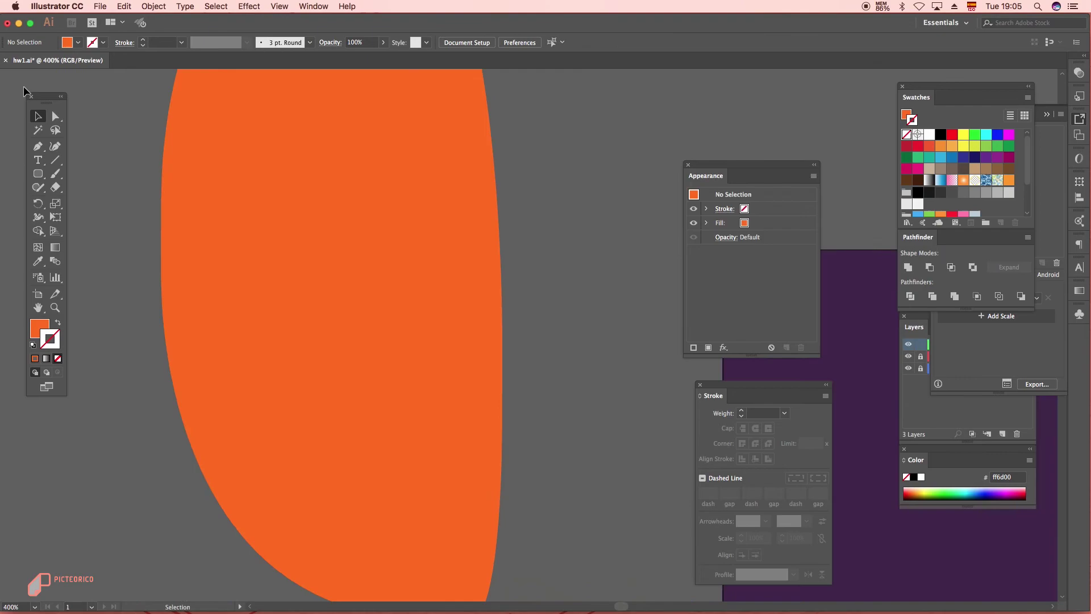
Step: Recolour the blurred highlight stroke along the pumpkin head's lower left edge to orange ff9912
click(205, 219)
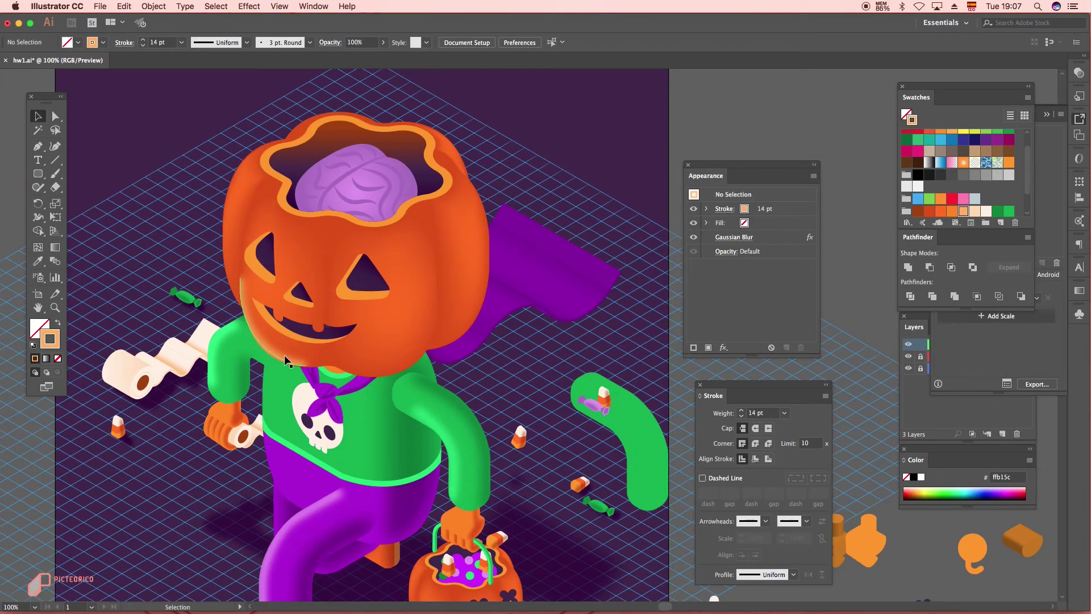
double_click(285, 357)
double_click(586, 261)
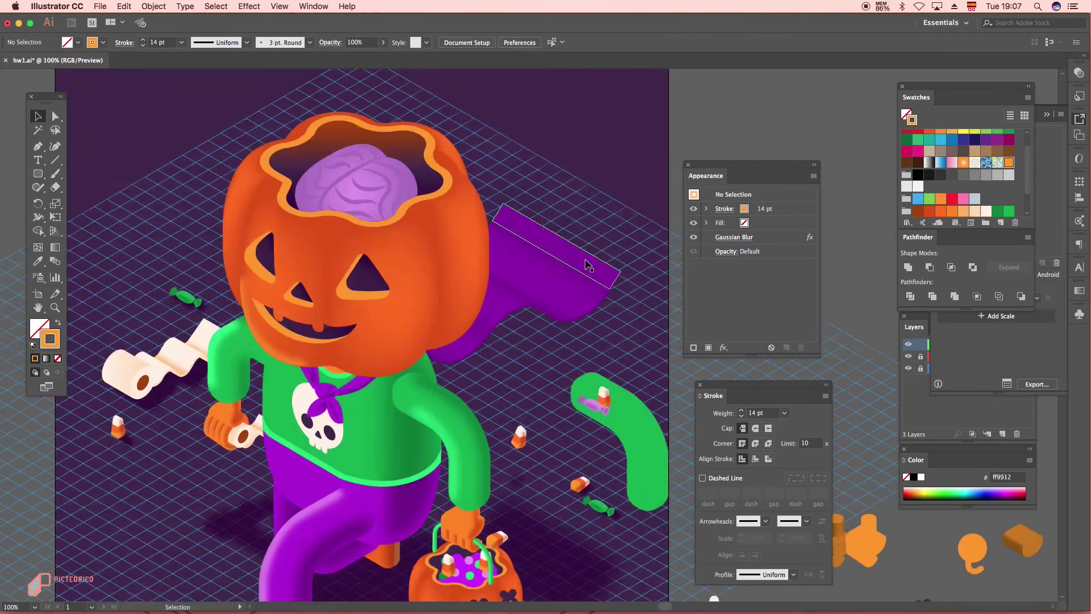
Step: Draw a curved 14 pt highlight path along the left eye's lower rim and colour its stroke pale peach ffd9b3
scroll(546, 182, left, 3)
scroll(420, 91, down, 2)
scroll(339, 217, up, 6)
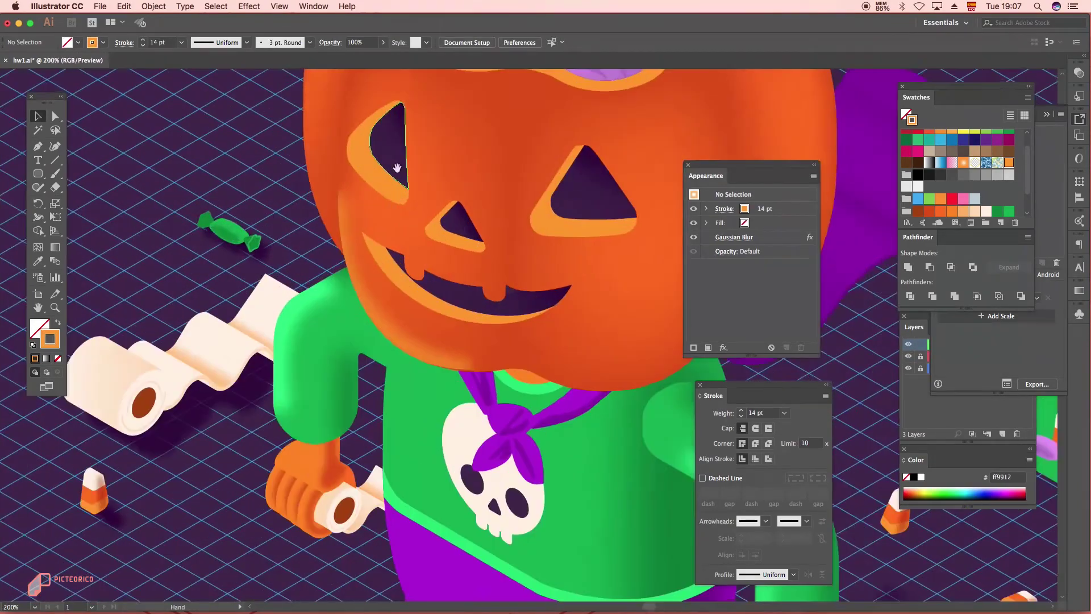
key(p)
click(228, 186)
mouse_move(319, 272)
mouse_down()
mouse_move(378, 296)
mouse_move(322, 281)
mouse_up()
click(975, 212)
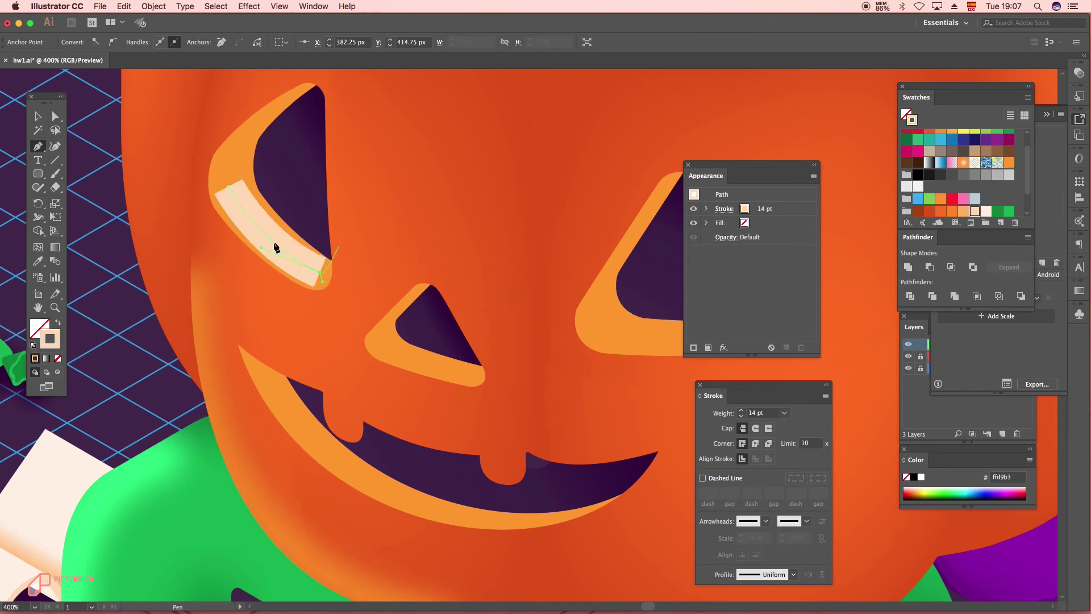
Step: Draw matching pale peach highlight paths along the lower rims of the nose, right eye and mouth
click(381, 345)
drag(471, 374, 503, 375)
drag(525, 364, 365, 363)
click(444, 328)
drag(589, 335, 625, 331)
click(135, 425)
drag(248, 497, 299, 511)
Step: Draw three pale peach highlight paths on the rim of the head opening: right side, back and front left
scroll(327, 489, down, 4)
scroll(448, 363, up, 4)
click(487, 265)
drag(430, 362, 330, 395)
scroll(426, 351, down, 4)
scroll(309, 308, up, 2)
click(298, 272)
drag(386, 244, 452, 267)
key(Escape)
click(243, 402)
drag(312, 428, 373, 422)
Step: Select all the pale peach highlight paths on the face and head rim and group them
scroll(318, 372, down, 2)
key(v)
scroll(318, 397, up, 1)
drag(321, 517, 327, 410)
scroll(382, 435, up, 1)
key(super+a)
click(566, 209)
shift+click(266, 255)
shift+click(196, 373)
shift+click(409, 422)
scroll(409, 423, up, 3)
shift+click(344, 139)
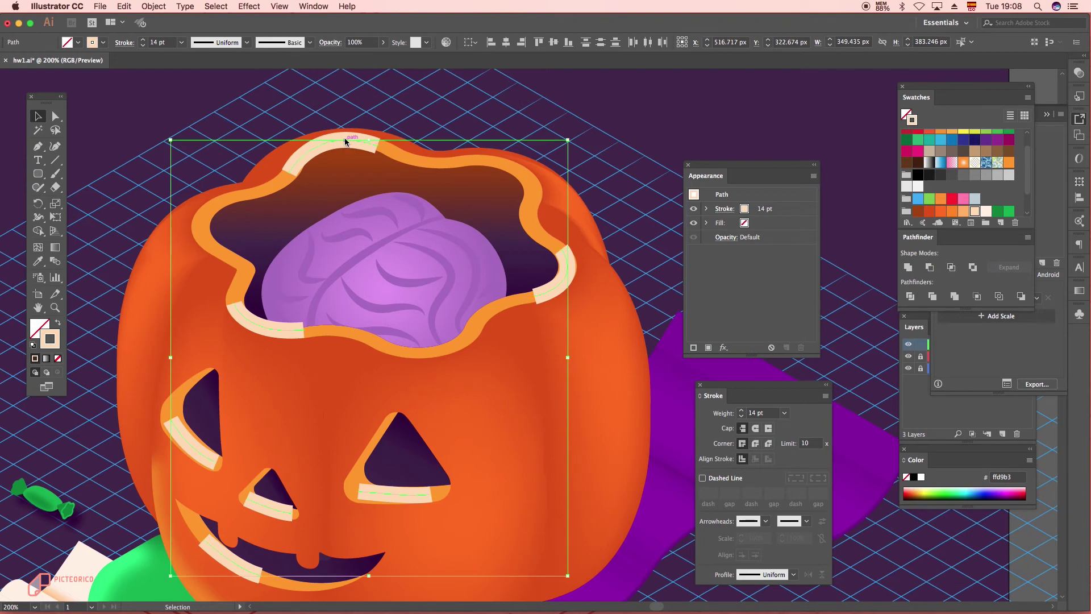
right_click(344, 139)
click(366, 208)
Step: Set the highlight group's stroke to 10 pt with a width profile that tapers at both ends
click(182, 43)
click(211, 205)
click(223, 44)
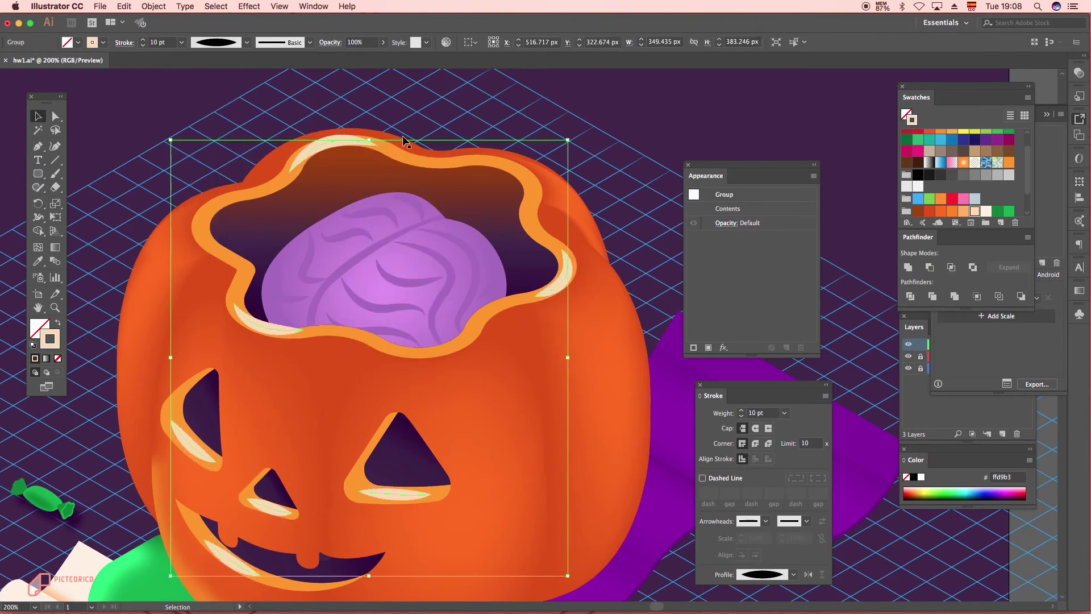
Step: Apply a Gaussian Blur with a 6.8 pixel radius to the highlight group
scroll(406, 107, down, 1)
click(246, 7)
click(262, 30)
click(760, 363)
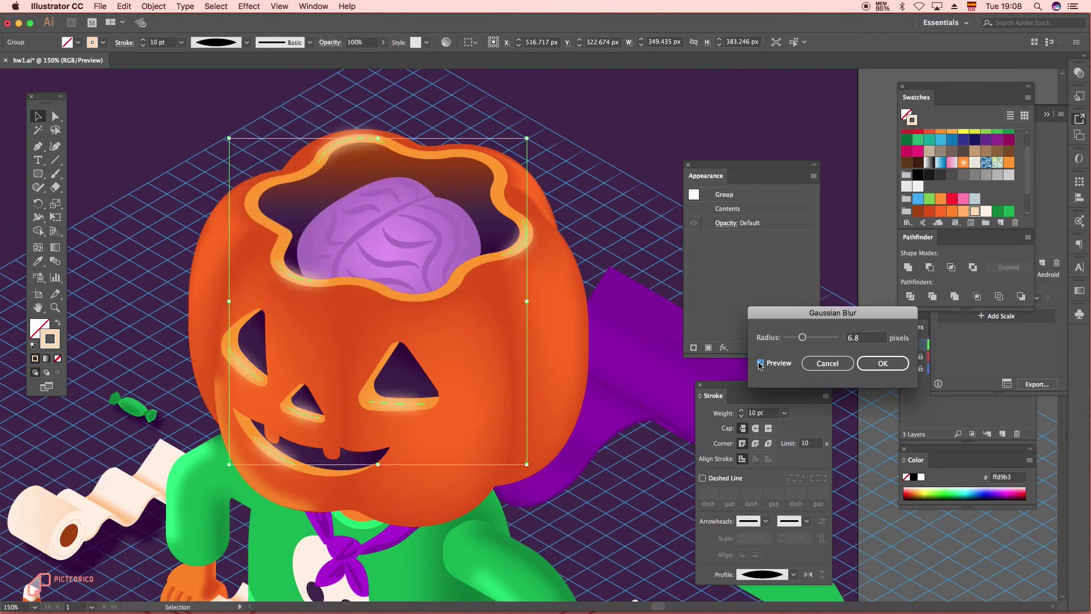
click(882, 364)
Step: Try thinner stroke weights on the blurred highlight group, going down to 2 pt
click(181, 42)
click(207, 169)
click(181, 43)
click(199, 133)
click(181, 42)
click(181, 107)
click(172, 106)
scroll(289, 191, down, 3)
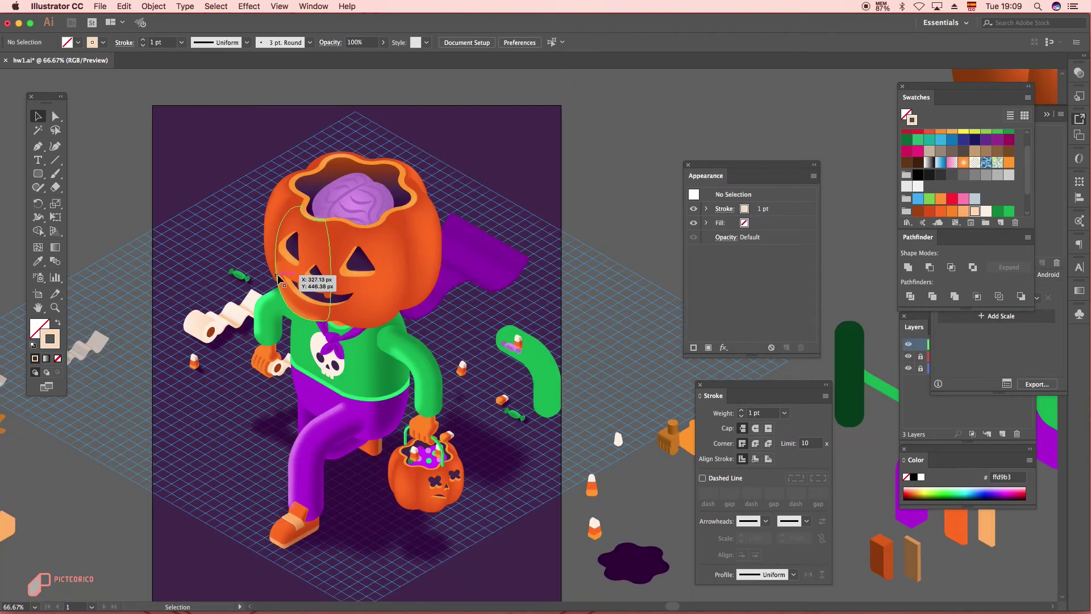
Step: Slightly lower the Gaussian Blur radius of the face and rim highlight group
scroll(314, 222, up, 3)
click(356, 340)
click(734, 223)
drag(797, 336, 792, 336)
click(882, 364)
Step: Thicken the highlight group's stroke, trying 4 pt and settling on 7 pt
click(182, 42)
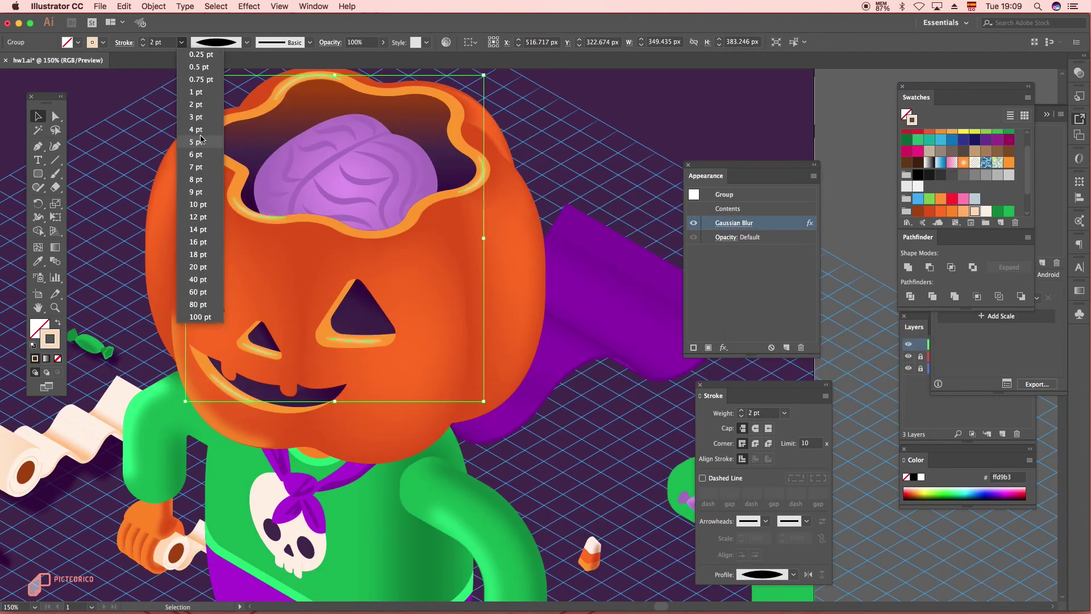
click(195, 129)
scroll(341, 227, down, 1)
scroll(475, 207, up, 1)
click(181, 42)
click(195, 166)
scroll(662, 305, down, 1)
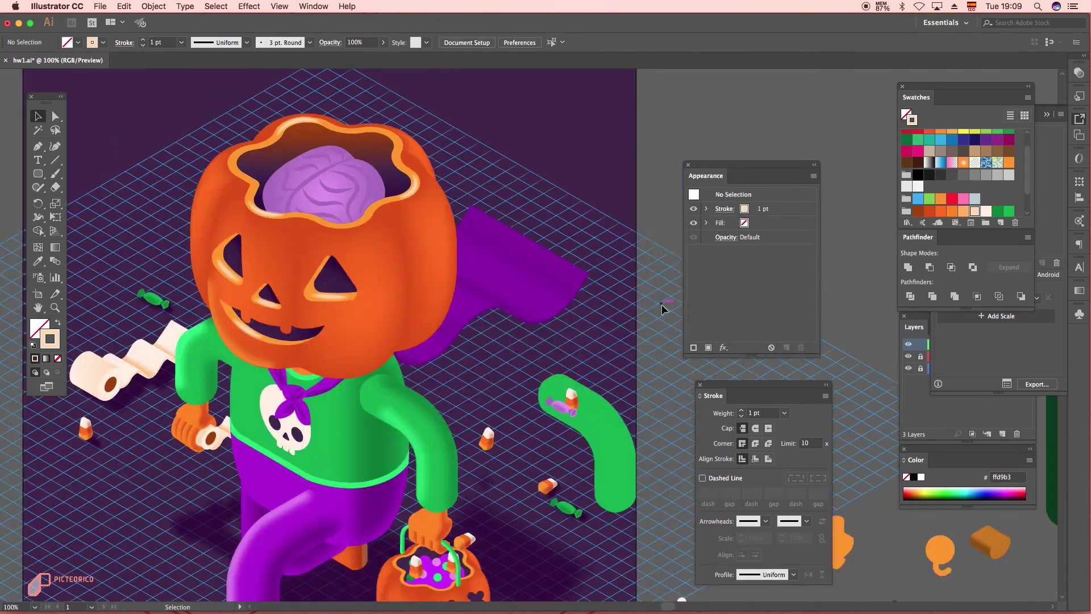
Step: Reduce the opacity of the face and rim highlight group
click(383, 42)
drag(383, 57, 364, 64)
scroll(527, 133, down, 2)
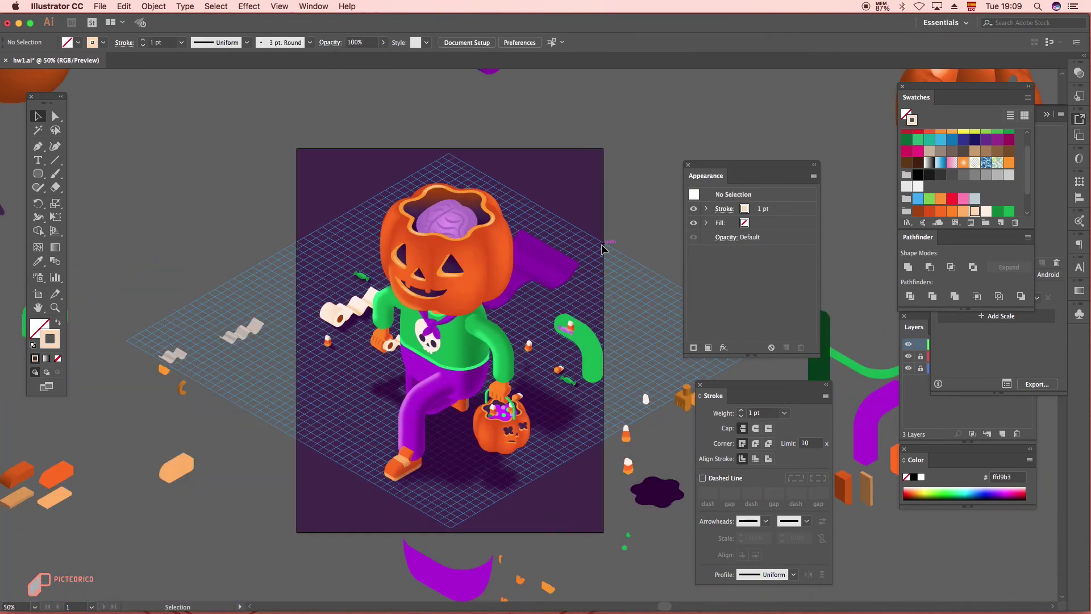
scroll(639, 247, up, 1)
scroll(689, 367, down, 1)
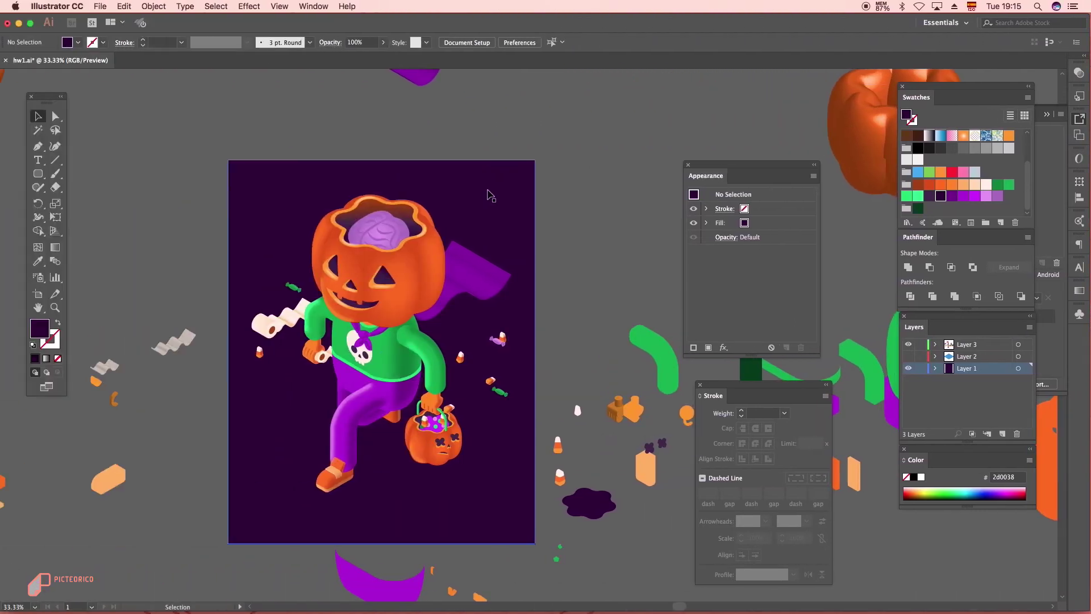
Step: Place a copy of the dark purple background rectangle beside the artboard, on its left
scroll(508, 190, down, 1)
click(507, 190)
drag(508, 191, 288, 205)
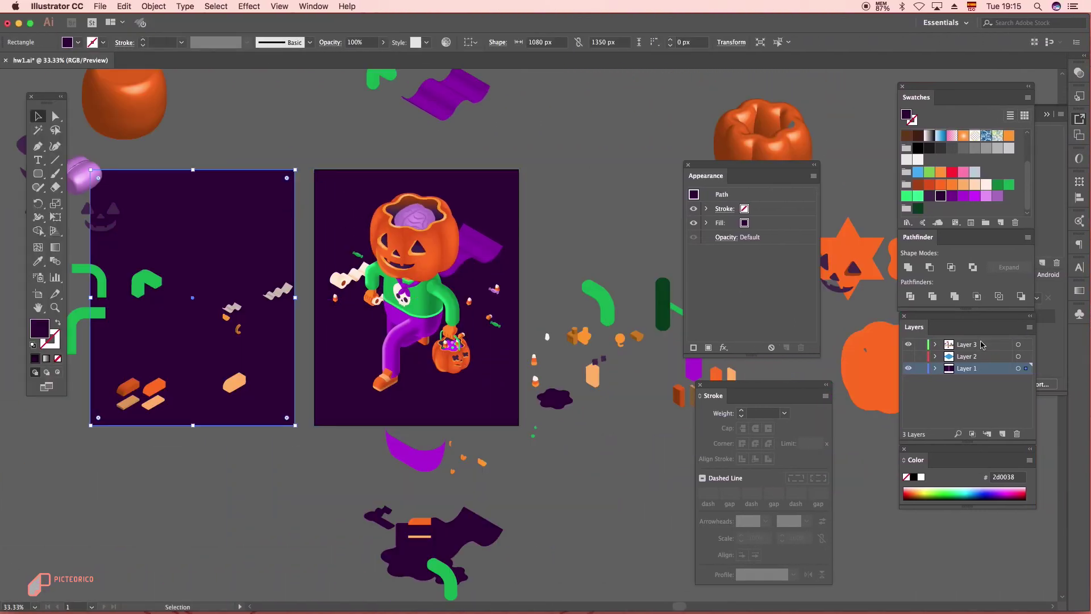
click(1080, 292)
click(1001, 327)
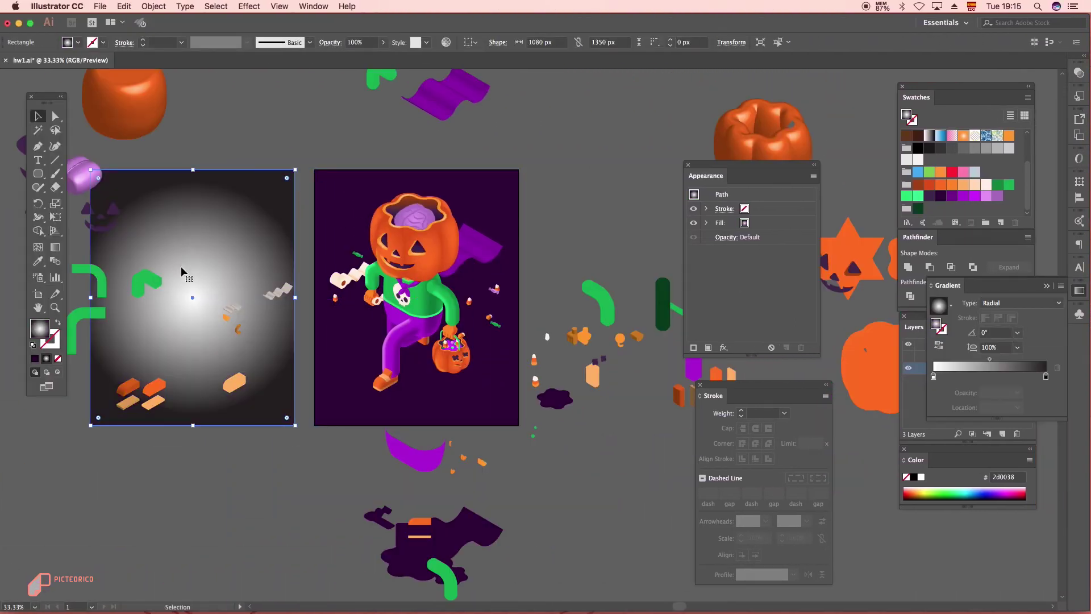
key(super+z)
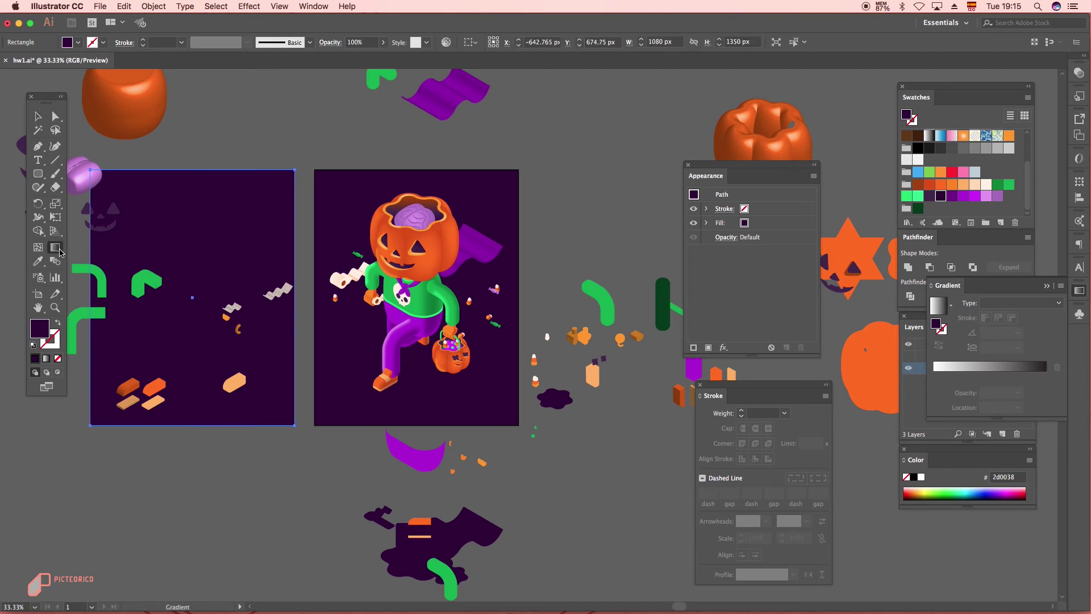
click(939, 306)
key(super+z)
Step: Fill the rectangle copy with the orange radial gradient preset and stretch it into a tall ellipse with a 231.1% aspect ratio
click(951, 306)
click(883, 363)
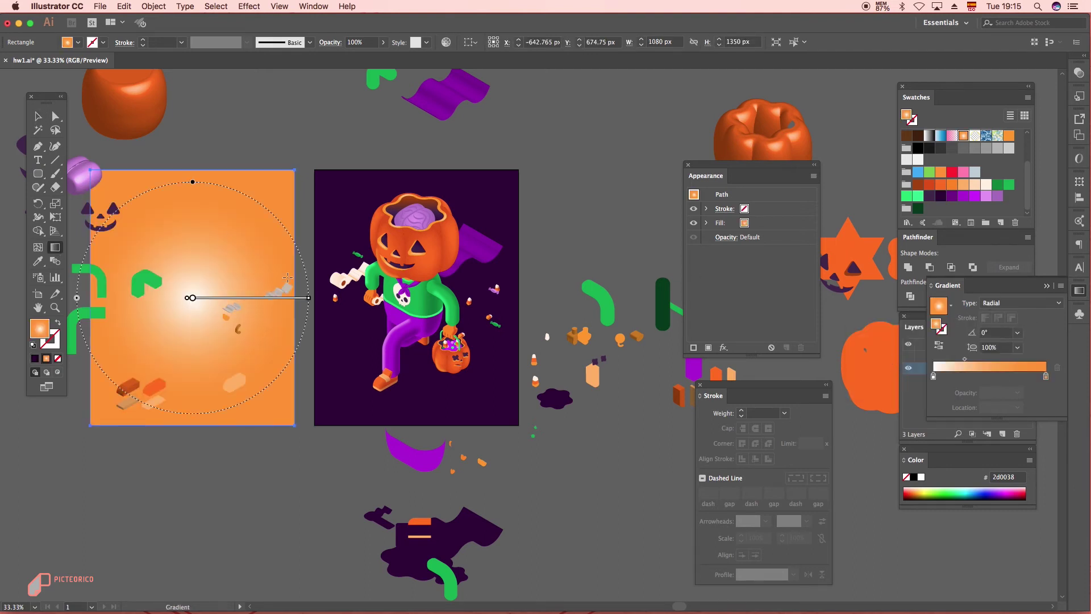
drag(308, 298, 277, 297)
drag(193, 216, 184, 103)
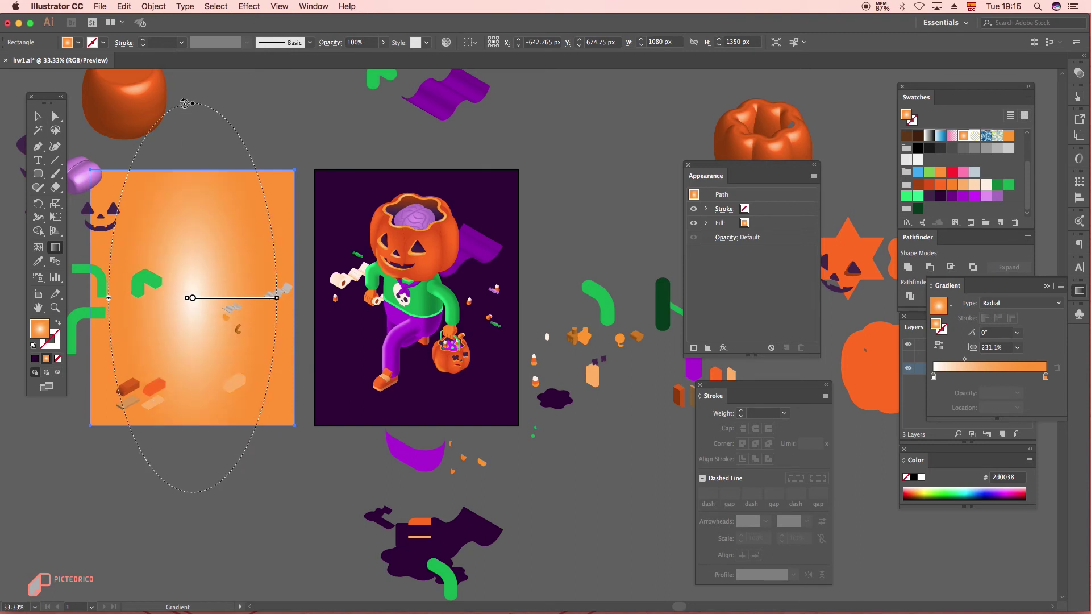
drag(277, 298, 315, 298)
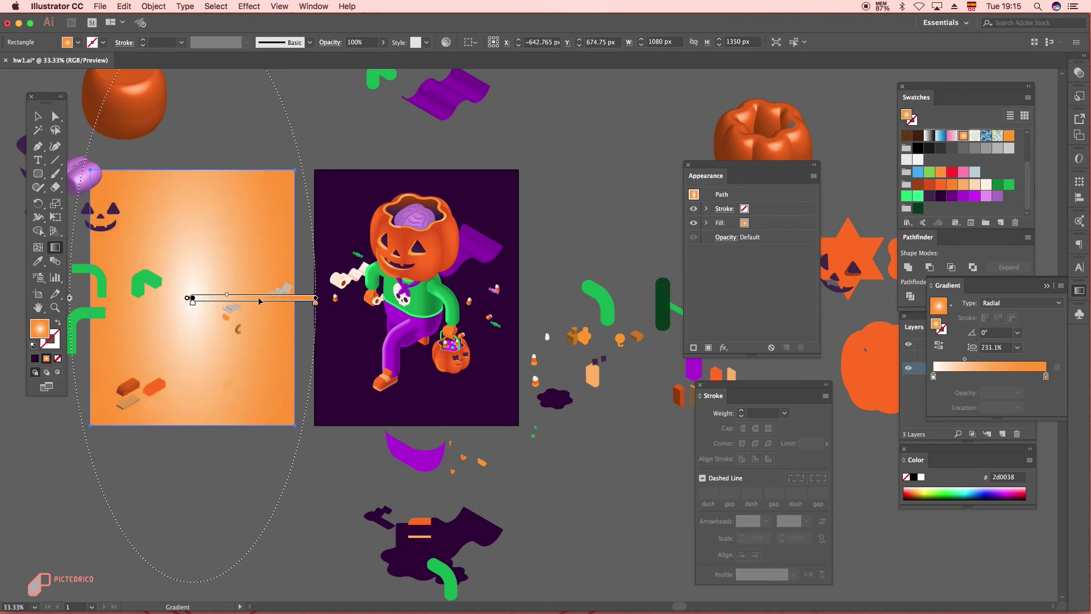
Step: Recolour the radial gradient with bright purple at its centre and dark purple 2d0038 at its outer stop
double_click(933, 377)
click(1032, 455)
double_click(1045, 377)
click(1024, 458)
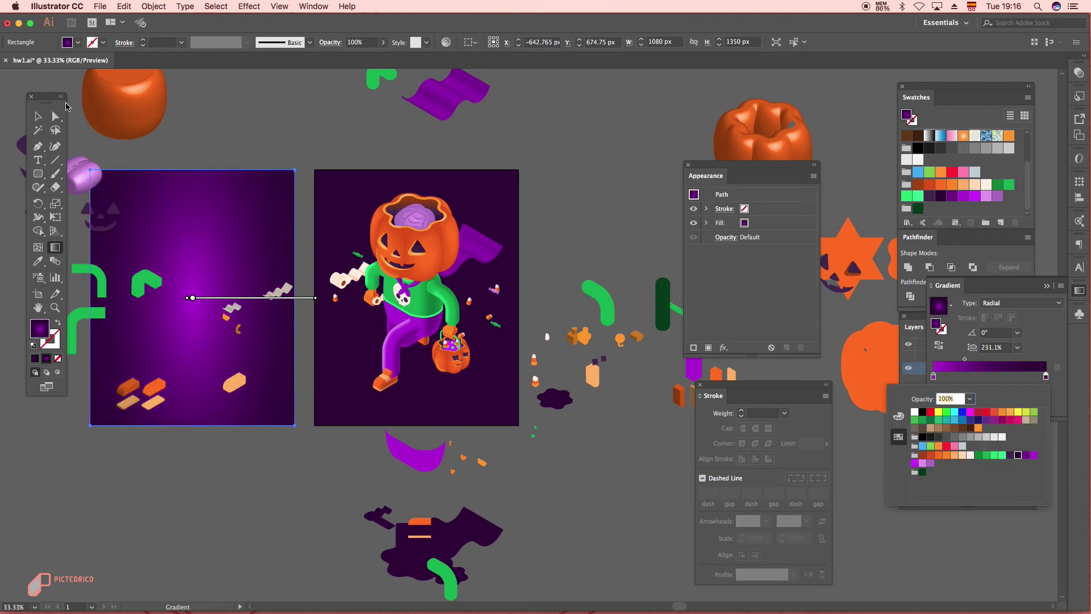
drag(213, 245, 272, 127)
key(super+z)
scroll(215, 343, down, 2)
drag(200, 404, 198, 208)
key(super+z)
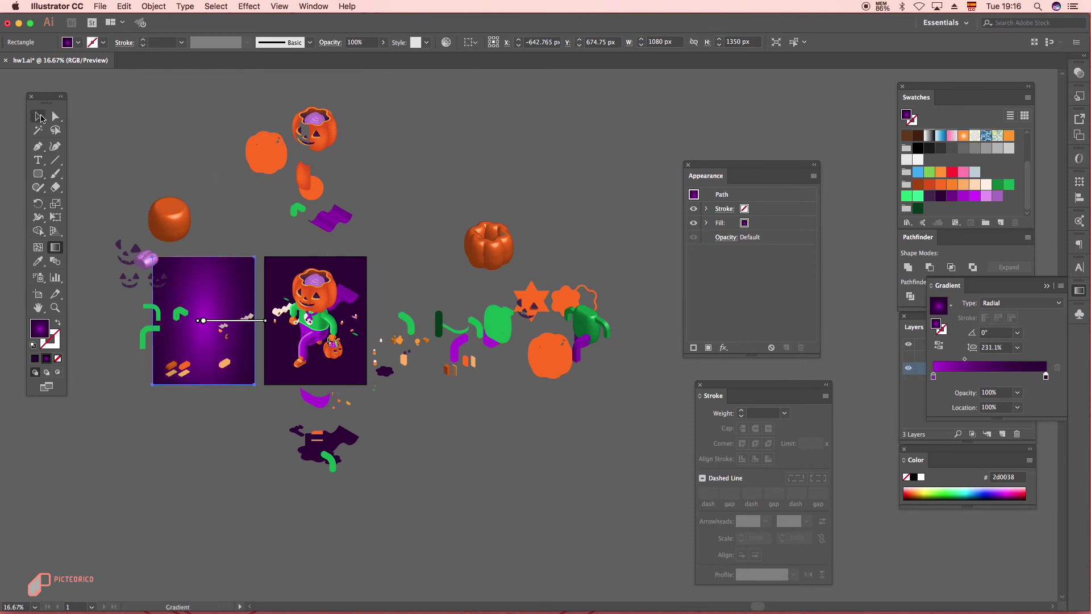
Step: Place a copy of the purple gradient rectangle on the artboard as the character's background
key(super+plus)
drag(220, 294, 433, 293)
click(550, 222)
Step: Draw a closed zigzag shape across the artboard with the Pen tool and fill it with bright green
key(super+plus)
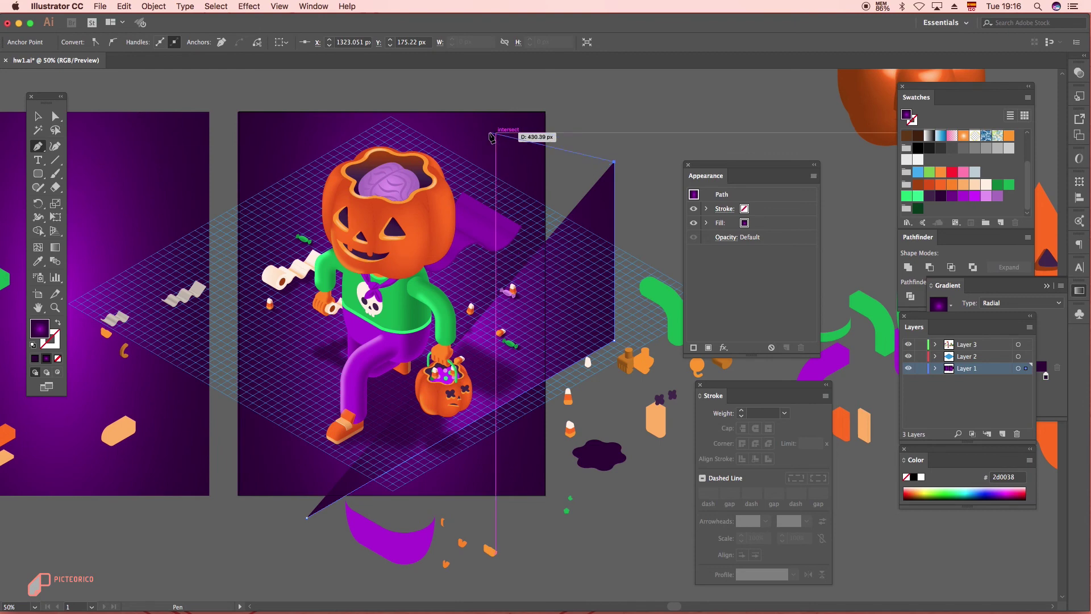
click(490, 134)
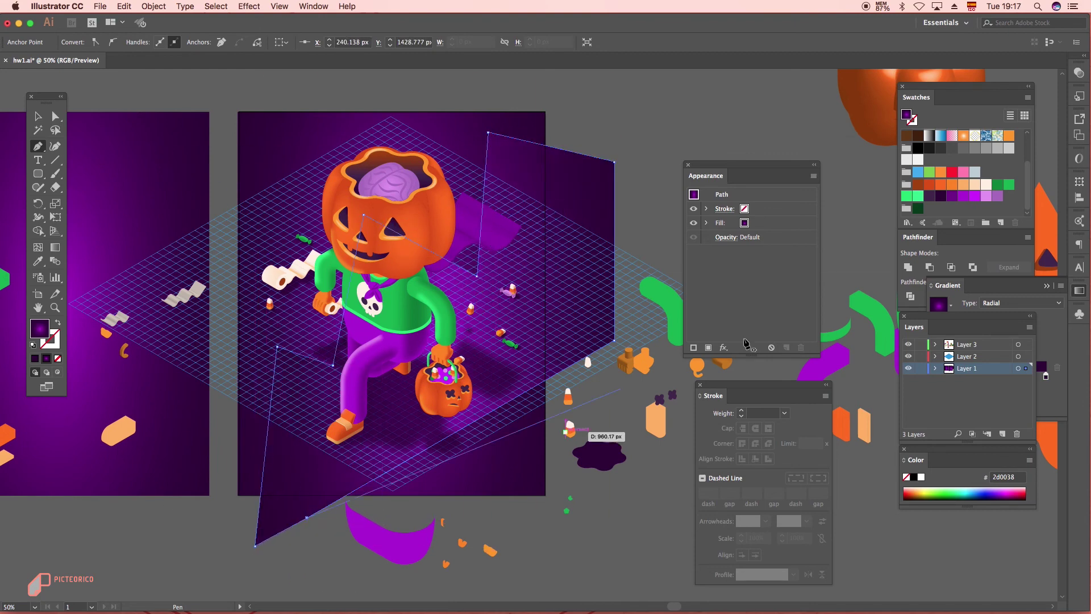
click(907, 196)
click(38, 117)
Step: Move the zigzag shape to Layer 3 at the same position, in front of the character
right_click(601, 176)
click(615, 180)
click(620, 180)
click(869, 293)
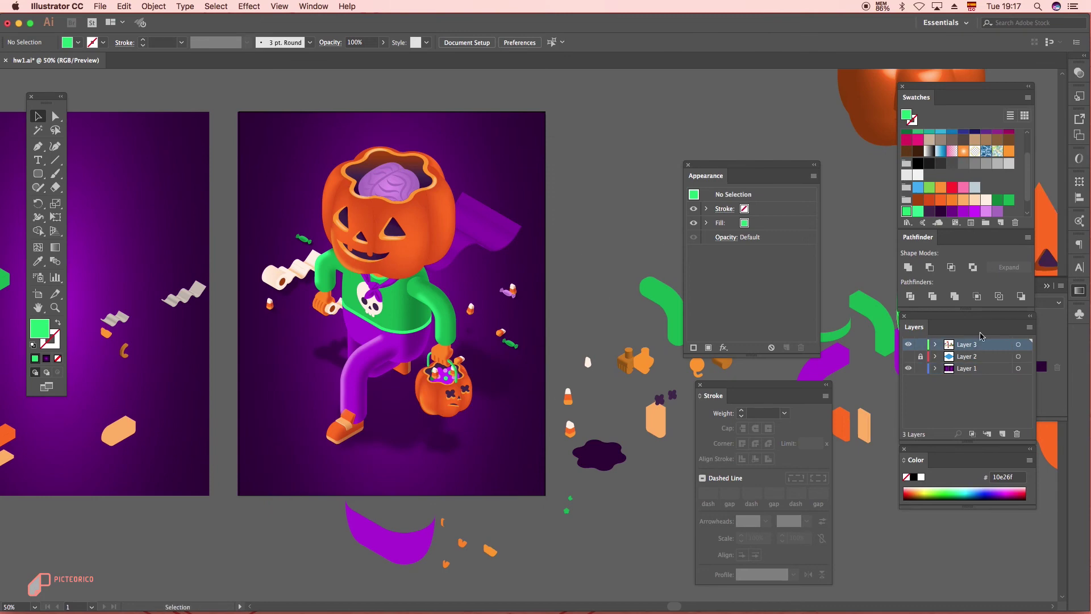
key(super+f)
Step: Round the green shape's peak and valley corners into a smooth wavy upper edge
key(a)
click(489, 133)
shift+click(364, 215)
shift+click(278, 347)
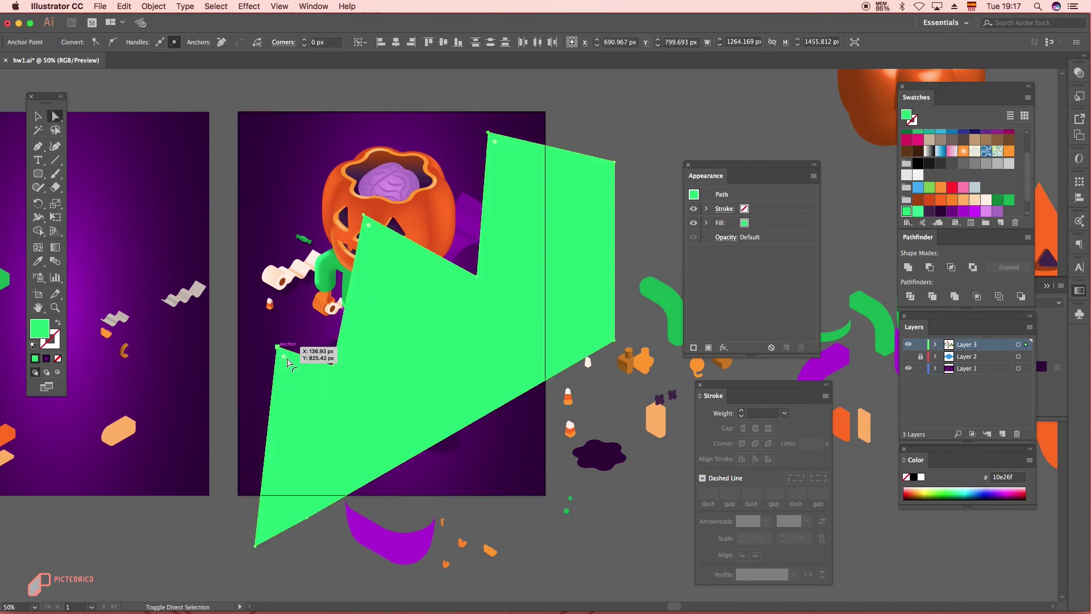
click(479, 277)
drag(473, 267, 441, 209)
drag(318, 410, 310, 395)
drag(328, 354, 320, 340)
scroll(364, 269, down, 2)
Step: Fill the wavy shape with a linear gradient built from green stops and remove the dark purple end stop
key(v)
click(423, 391)
scroll(421, 370, up, 1)
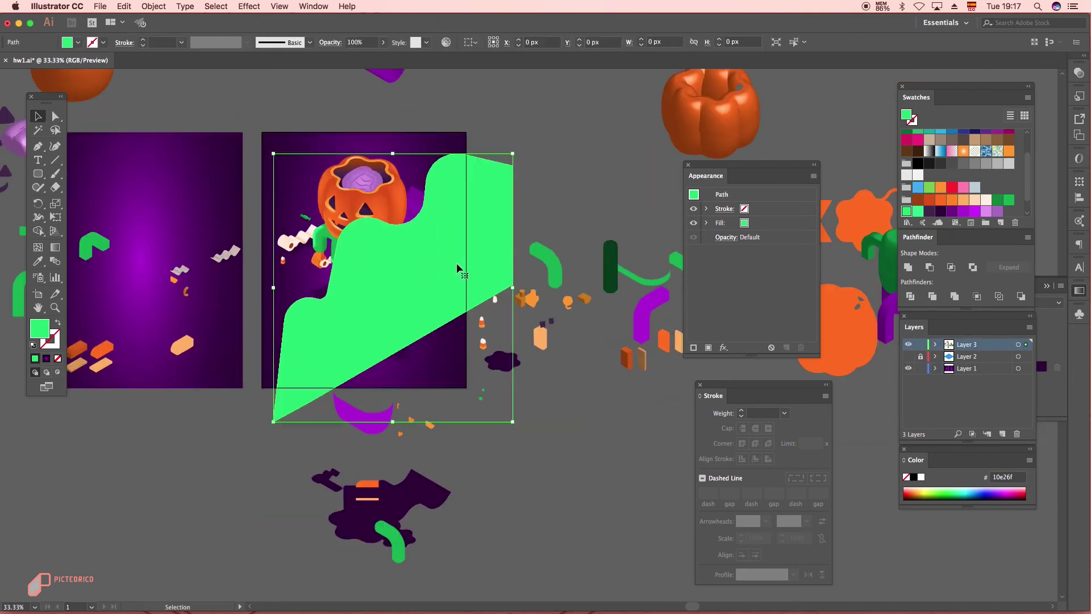
scroll(459, 257, up, 2)
click(458, 257)
click(1054, 326)
drag(917, 211, 938, 400)
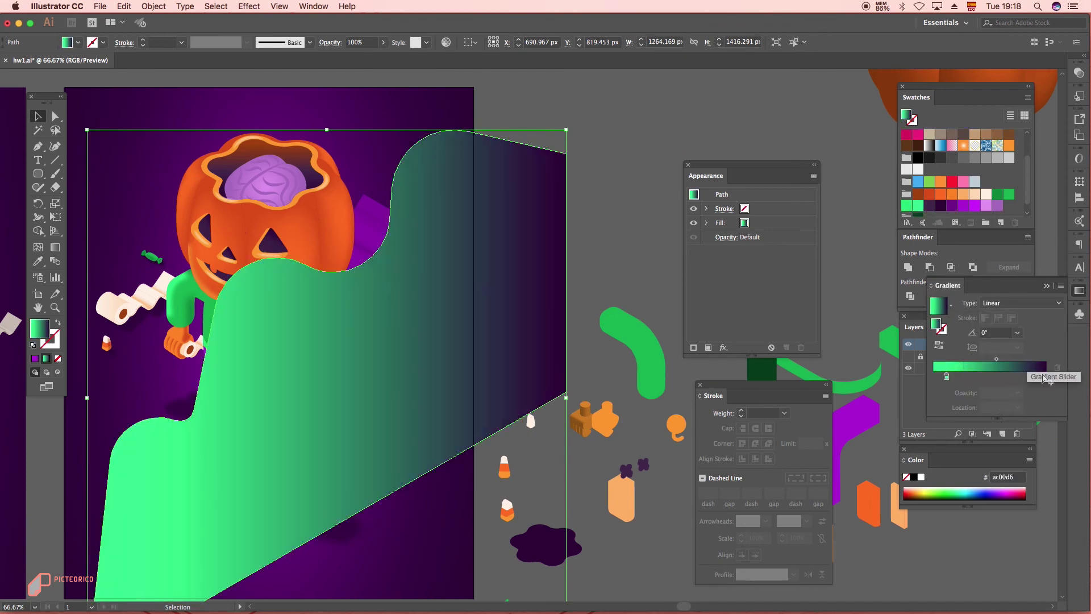
drag(997, 358, 1015, 373)
drag(1045, 376, 1050, 401)
Step: Set the gradient's second green stop to 20% opacity and move the wavy shape down and to the left
double_click(1016, 376)
click(1006, 398)
click(986, 431)
scroll(595, 180, down, 1)
drag(554, 230, 522, 279)
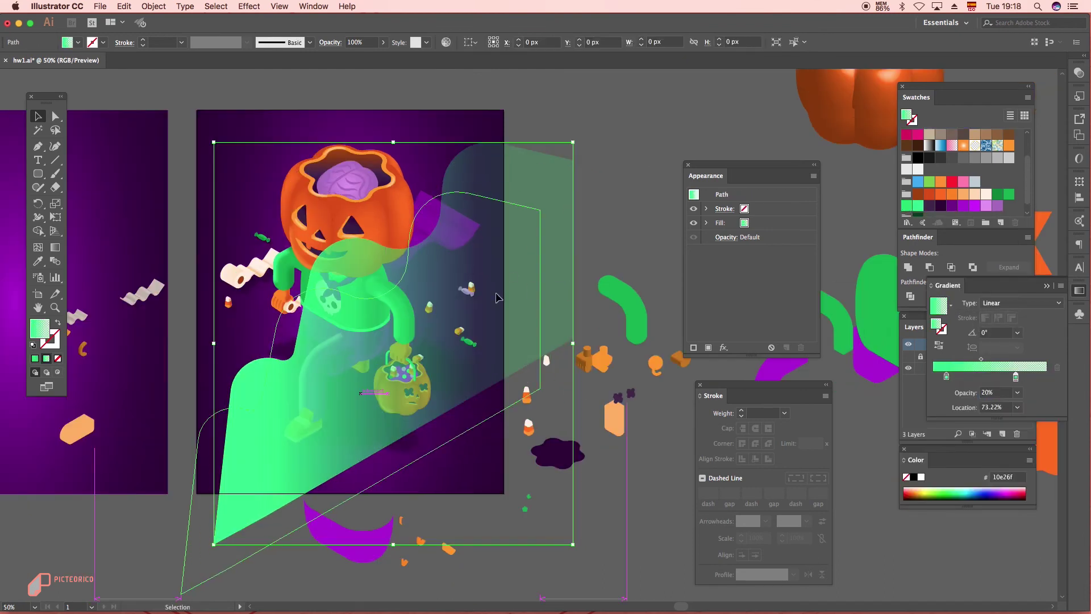
Step: Duplicate the translucent green stop to the gradient's end and set the wavy shape's opacity to 48%
drag(1015, 376, 1052, 373)
click(1015, 376)
text(48)
key(Return)
Step: Scale down the translucent green wave and position it over the artboard's lower right corner
click(621, 142)
click(511, 256)
drag(539, 192, 492, 247)
click(585, 151)
mouse_move(544, 153)
mouse_down()
mouse_move(524, 213)
mouse_move(544, 152)
mouse_up()
click(591, 187)
drag(409, 383, 448, 442)
drag(566, 323, 500, 397)
drag(438, 462, 489, 430)
click(630, 209)
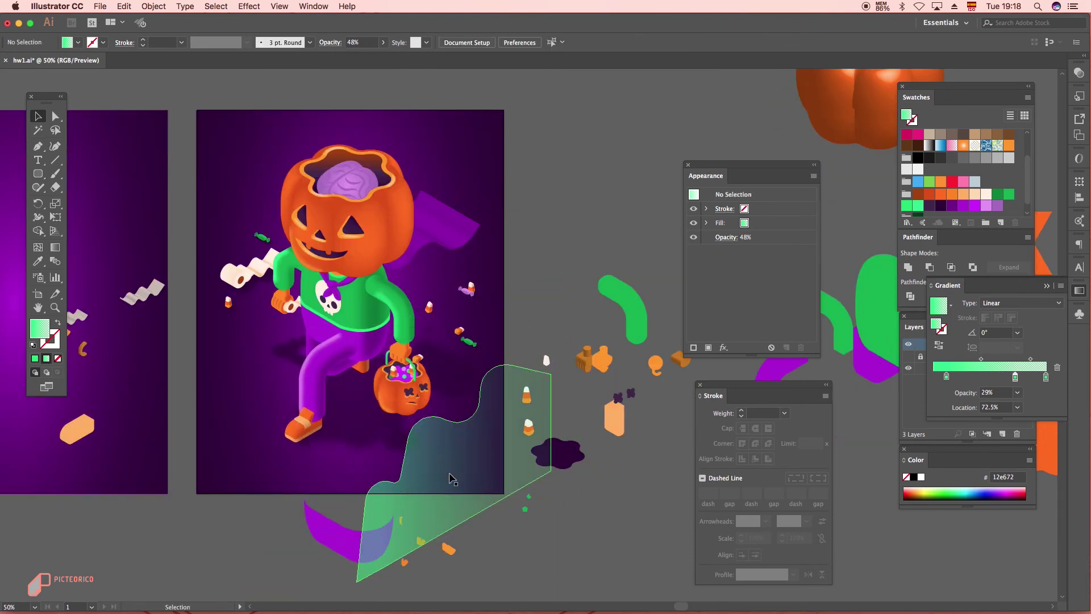
Step: Move the translucent green wave off the artboard onto the pasteboard and deselect it
drag(451, 499, 679, 499)
click(640, 148)
Step: Try a blurred dark purple shadow ellipse, about 20 by 11 px, below the candy corn beside the sleeve, and delete it
click(402, 440)
drag(483, 336, 450, 358)
drag(377, 386, 383, 405)
click(604, 156)
drag(604, 156, 582, 189)
scroll(420, 371, up, 4)
key(l)
drag(357, 334, 380, 344)
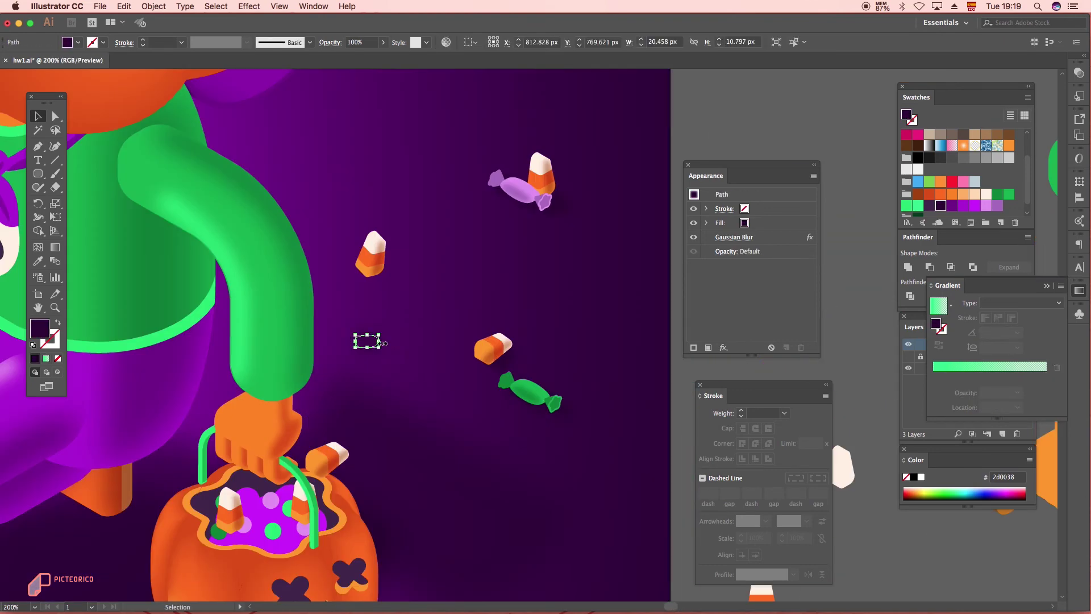
key(Delete)
Step: Draw an ellipse beside the artboard, reshape it into a pointed leaf about 146 by 323 px, and fill it with dark green 008435
scroll(420, 300, down, 4)
drag(405, 203, 418, 229)
drag(443, 298, 365, 319)
drag(429, 163, 471, 215)
key(a)
mouse_move(450, 215)
mouse_down()
mouse_move(451, 253)
mouse_move(659, 245)
mouse_up()
scroll(940, 175, down, 1)
click(997, 184)
Step: Draw a vertical central vein along the leaf with a 5 pt stroke in bright green 00af4b
click(399, 100)
click(399, 397)
click(1009, 184)
click(181, 43)
click(195, 142)
Step: Draw a V-shaped side vein across the leaf's central vein and repeat it down the leaf
click(342, 156)
click(405, 212)
click(476, 156)
drag(441, 183, 440, 372)
click(465, 163)
scroll(464, 283, down, 4)
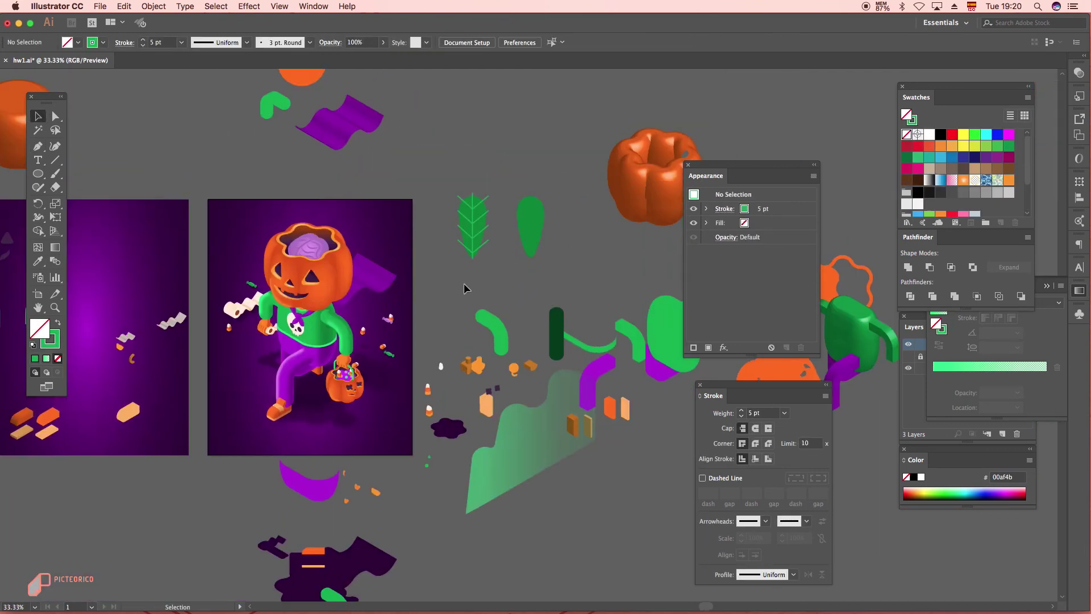
Step: Expand the leaf's vein strokes into filled shapes and place a copy of the plain leaf on the other side of the veined one
scroll(471, 227, up, 3)
click(478, 153)
shift+click(493, 131)
click(153, 6)
drag(606, 266, 314, 265)
Step: Apply 3D Extrude & Bevel to the copied plain leaf with the Isometric Right position and 50 pt depth
click(249, 6)
mouse_move(278, 77)
click(429, 77)
click(730, 151)
click(730, 233)
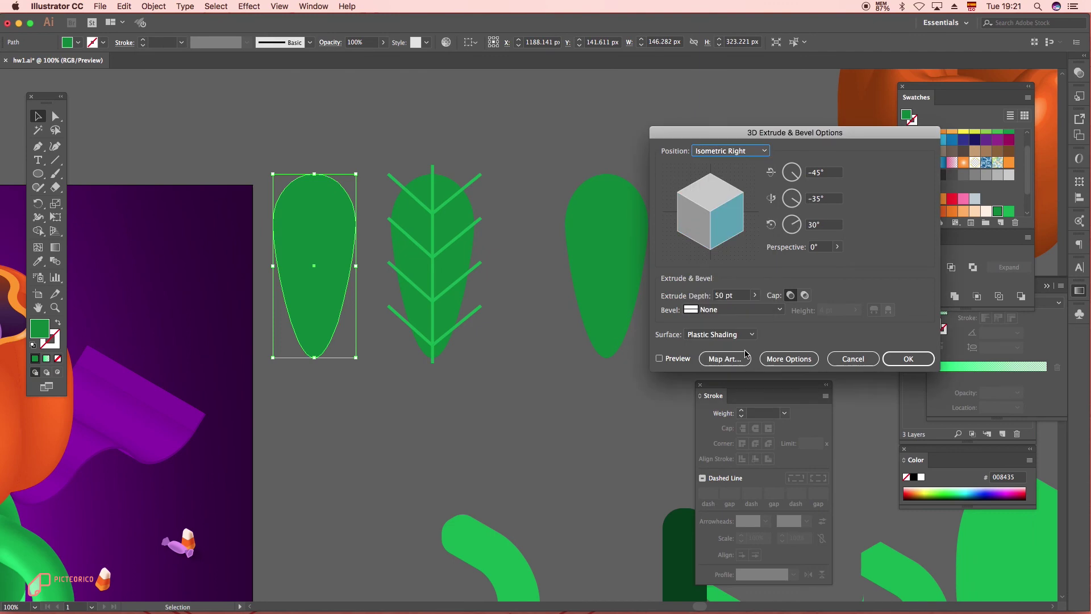
click(675, 360)
click(908, 358)
Step: Place the extruded leaf in the artboard's lower right corner and tilt a second leaf beside it
scroll(445, 258, down, 2)
drag(390, 260, 333, 540)
scroll(397, 482, up, 1)
drag(426, 407, 454, 418)
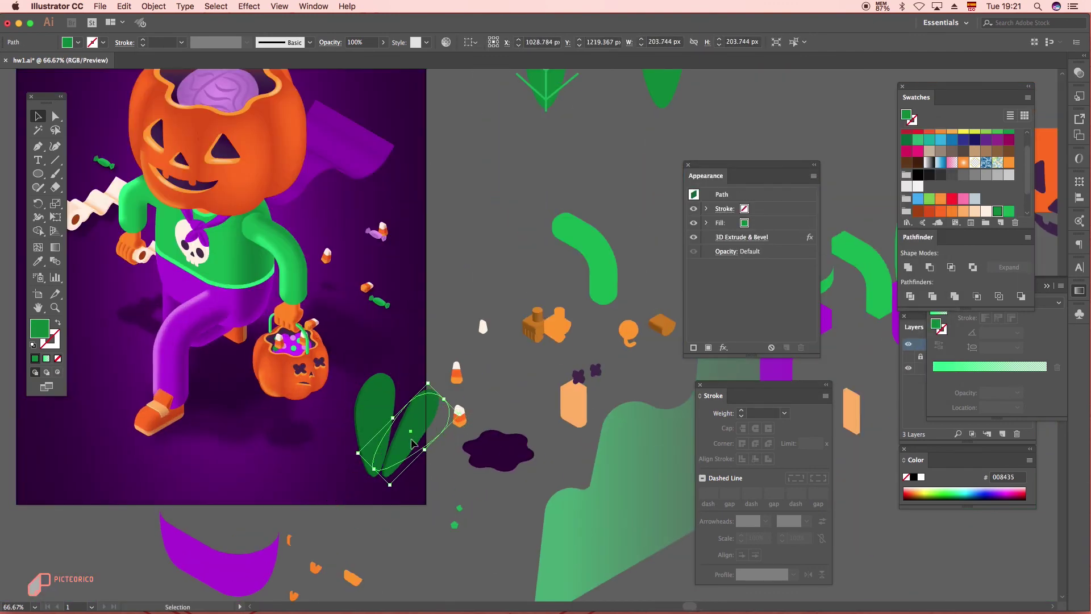
click(499, 392)
scroll(499, 386, down, 1)
Step: Select the leaf vein shape, bring it to the front and move it off the flat leaf
scroll(432, 568, up, 3)
click(552, 193)
click(601, 188)
click(560, 182)
key(shift+super+bracketright)
drag(526, 271, 593, 112)
Step: Apply 3D Extrude & Bevel to the vein shape and align it on the upright leaf
click(249, 7)
mouse_move(278, 77)
click(429, 77)
click(730, 151)
click(730, 346)
click(908, 359)
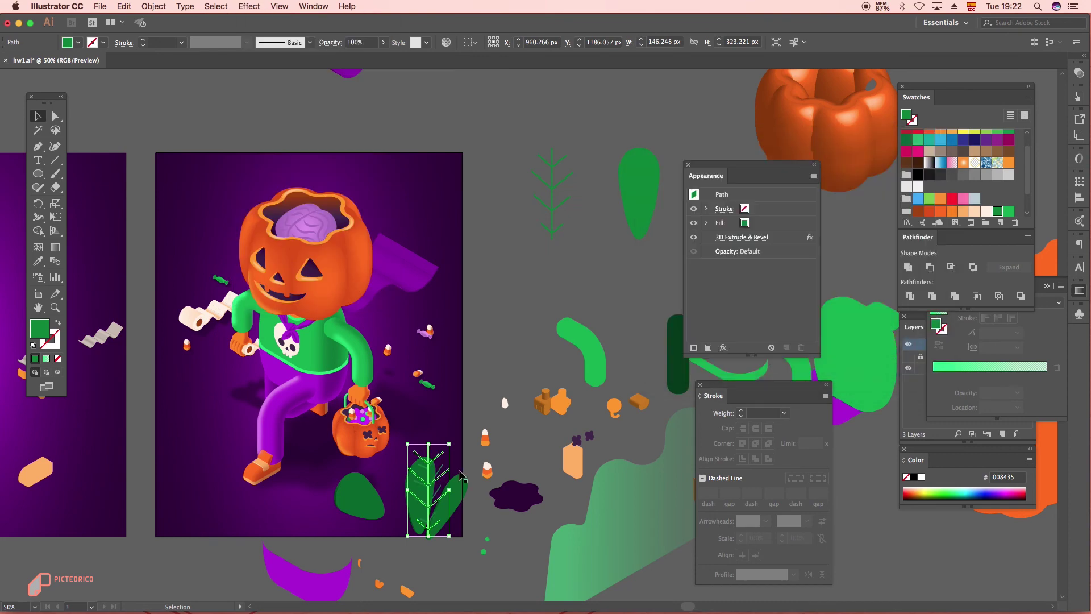
scroll(434, 537, up, 3)
mouse_move(462, 250)
mouse_down()
mouse_move(455, 289)
mouse_move(467, 265)
mouse_up()
drag(403, 319, 396, 328)
Step: Fit a copy of the veins to the tilted leaf by rotating and repositioning it
click(594, 331)
click(624, 243)
scroll(624, 244, down, 3)
drag(587, 341, 584, 386)
click(579, 366)
scroll(582, 369, up, 2)
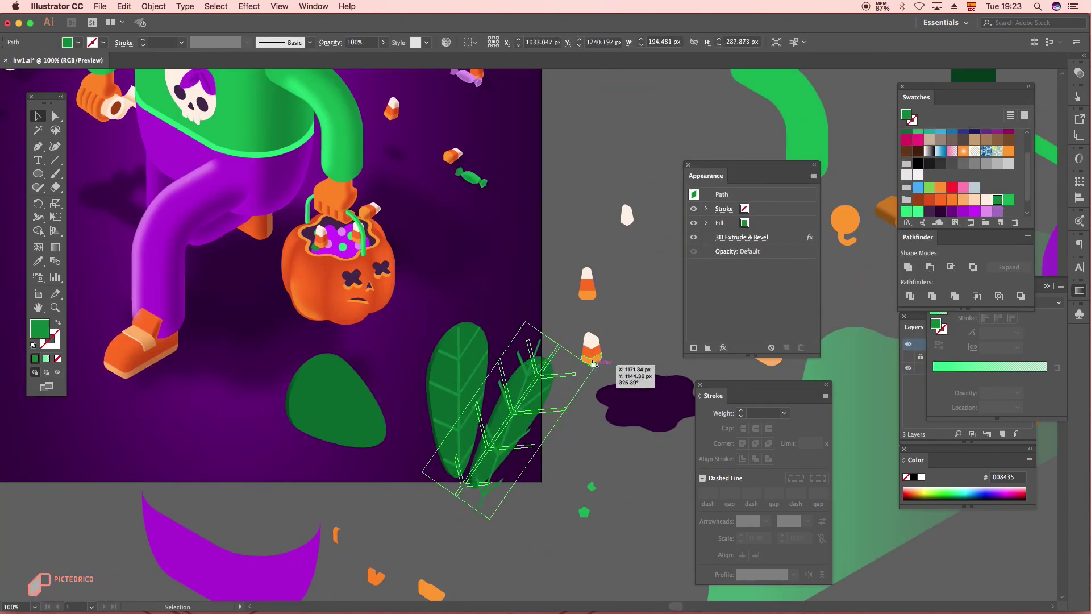
scroll(584, 367, up, 2)
drag(404, 530, 404, 518)
click(604, 319)
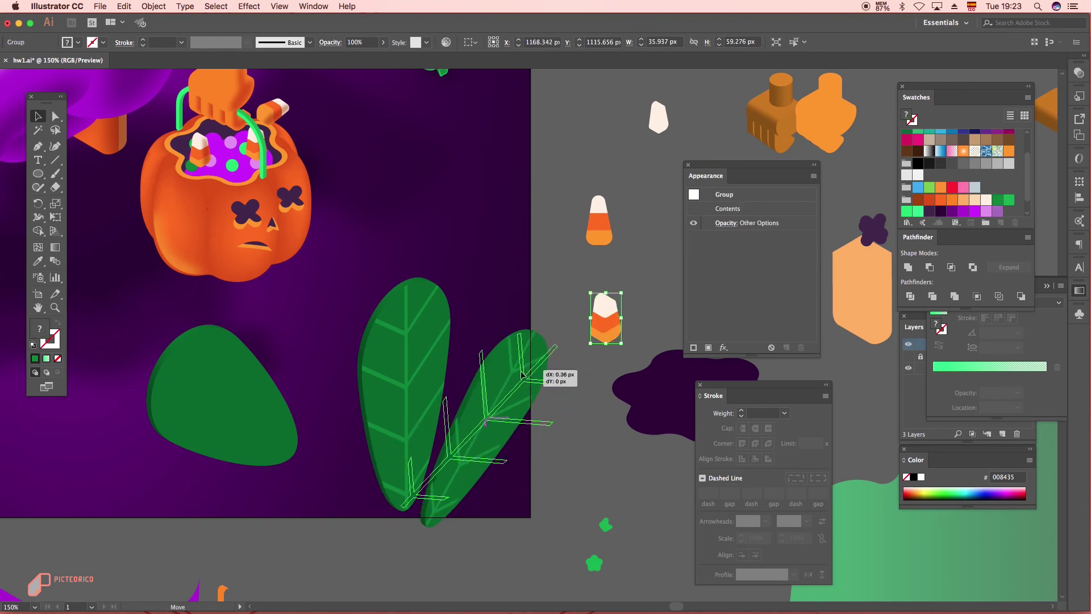
Step: Place another copy of the veins on the broad leaf and rotate it to follow that leaf's direction
click(577, 272)
scroll(486, 486, down, 2)
drag(500, 454, 392, 446)
scroll(405, 477, up, 2)
drag(380, 395, 346, 392)
scroll(455, 487, up, 1)
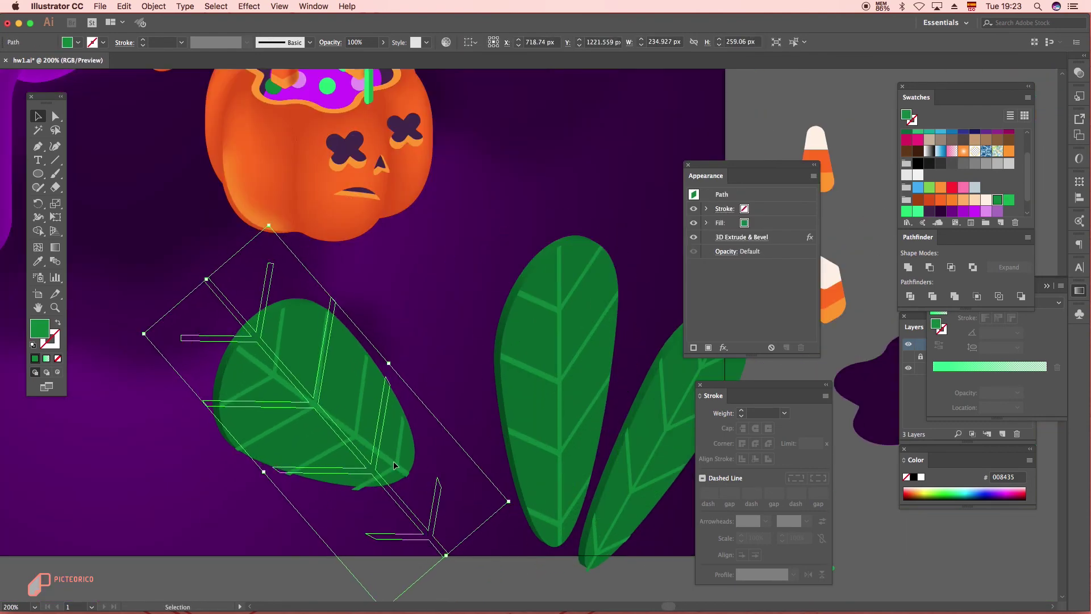
click(455, 426)
Step: Select the extruded broad leaf beneath its veins and expand its appearance
scroll(455, 427, down, 3)
scroll(414, 244, up, 1)
click(353, 484)
click(154, 6)
click(177, 131)
scroll(321, 523, up, 3)
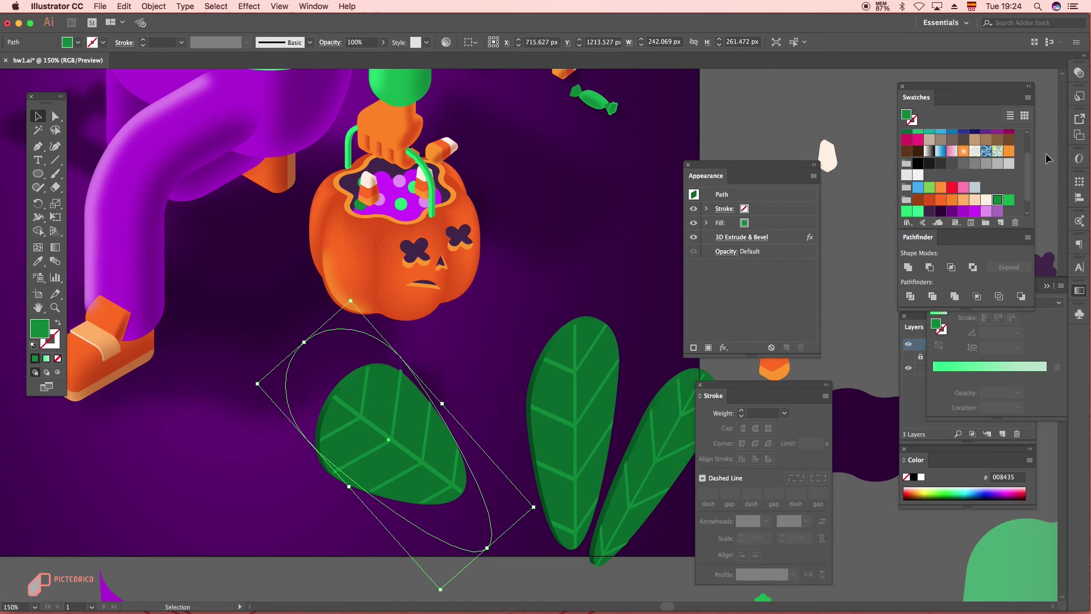
key(a)
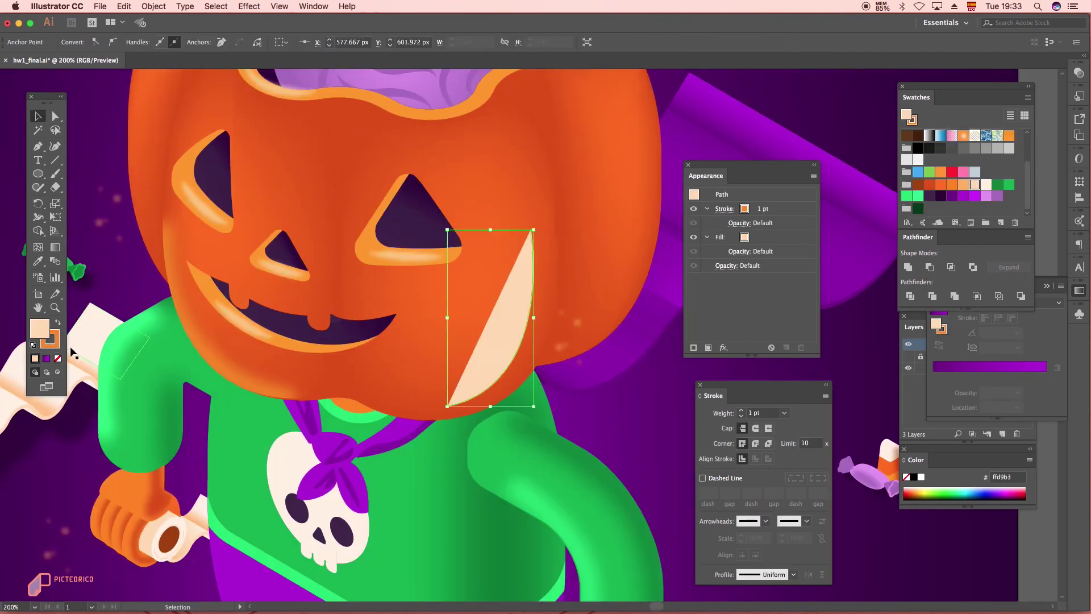
Step: Apply a Gaussian Blur to the tapered 12 pt orange highlight stroke on the pumpkin head's cheek
click(248, 6)
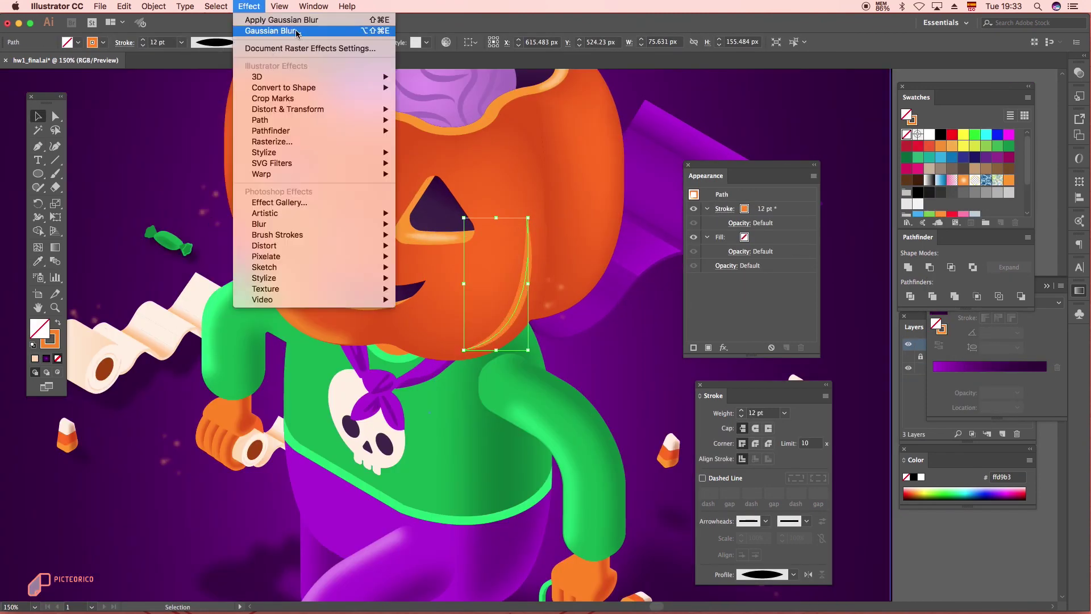
click(296, 31)
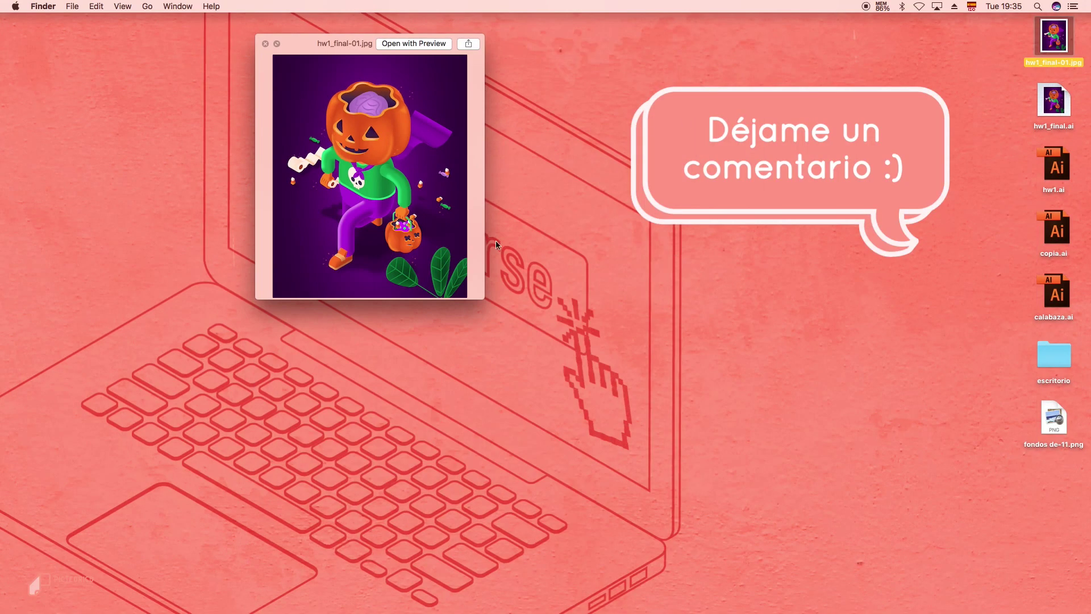
Step: Enlarge the preview of hw1_final-01.jpg to examine the exported artwork, close it and return to hw1_final.ai in Illustrator
drag(487, 301, 921, 512)
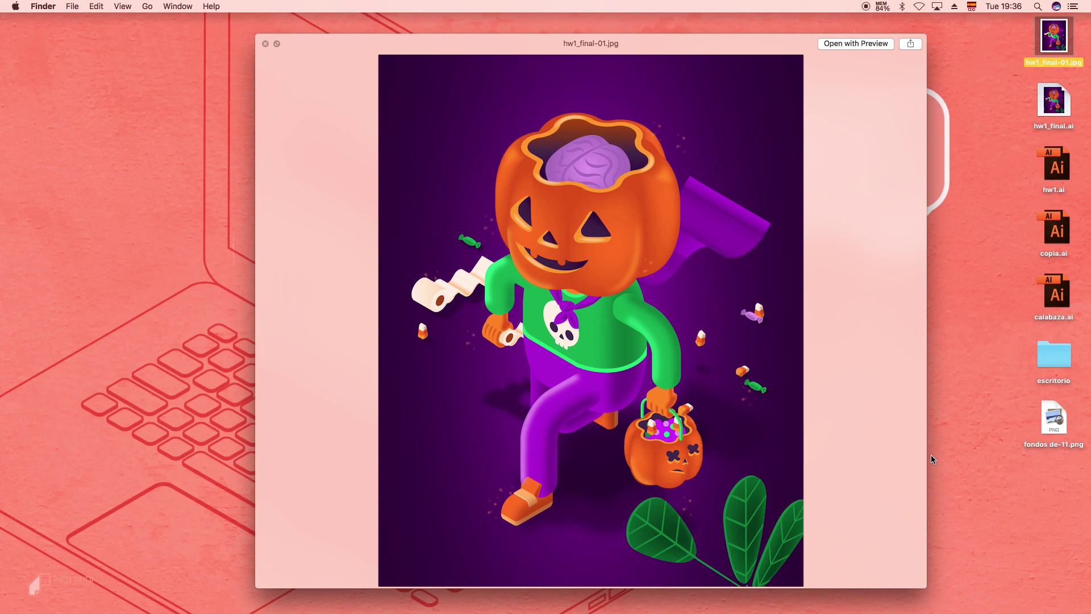
key(space)
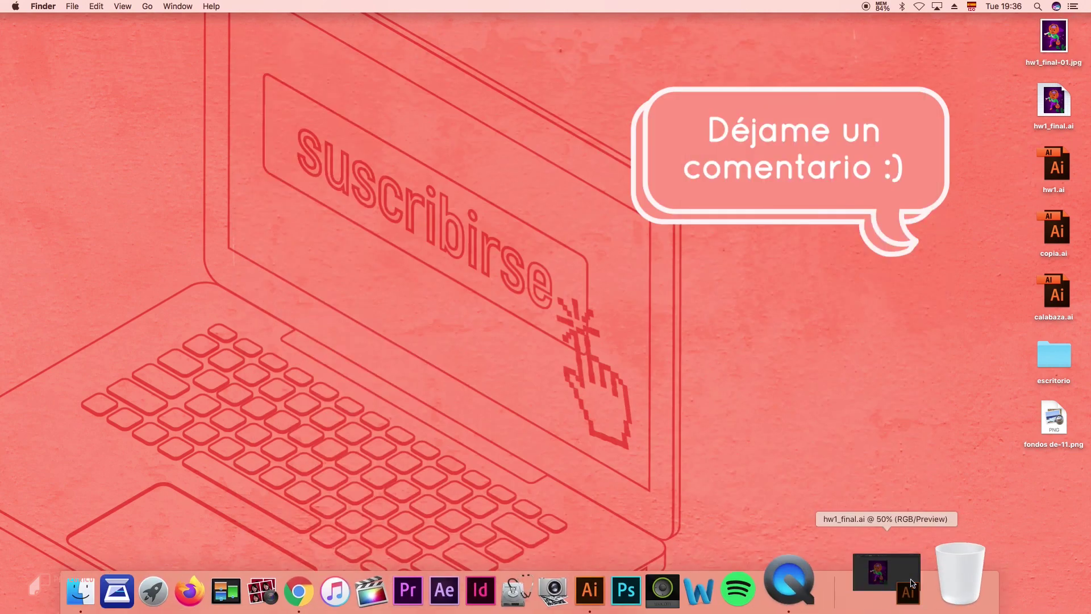
click(889, 582)
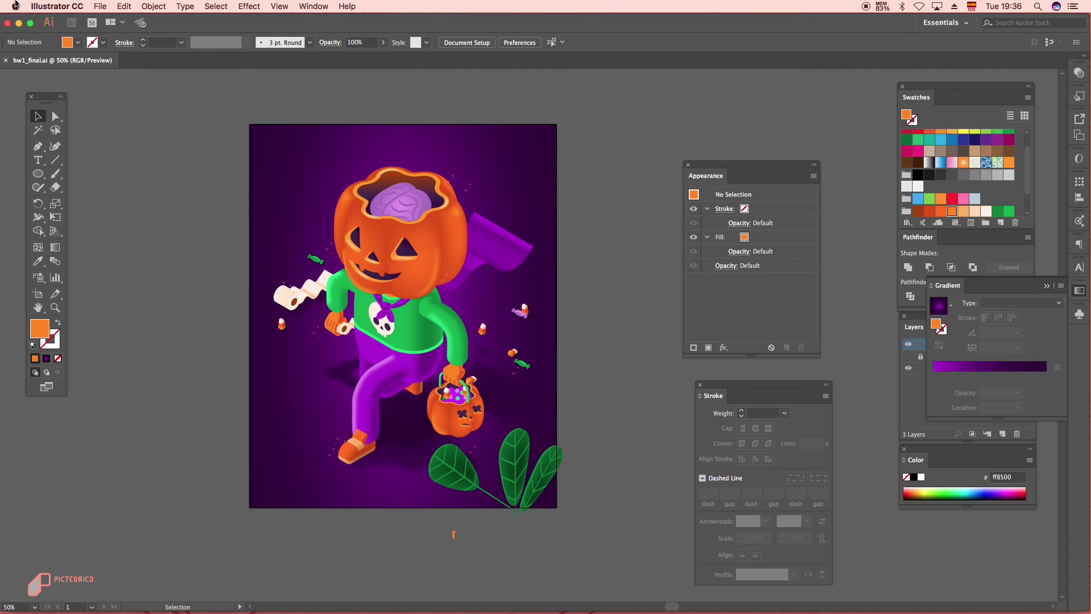